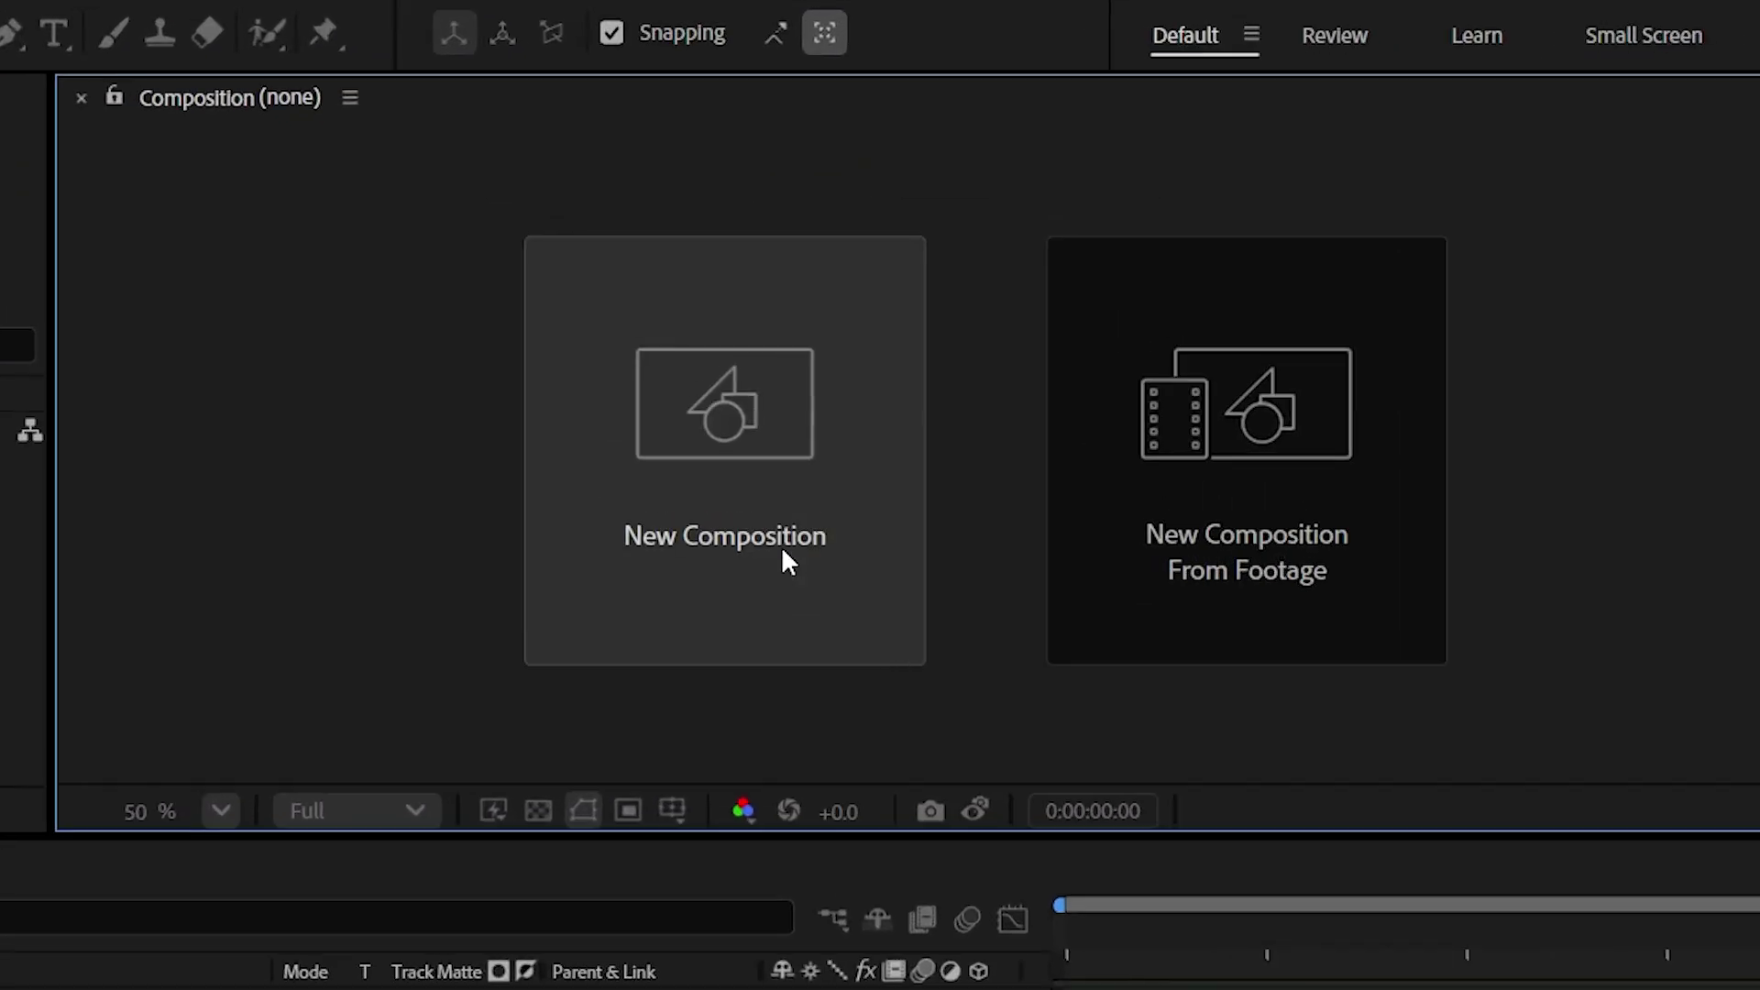
Create a new 1920x1080 composition named 'Main Comp'.
{"action": "left_click", "coordinate": [820, 411]}
{"action": "type", "text": "Main"}
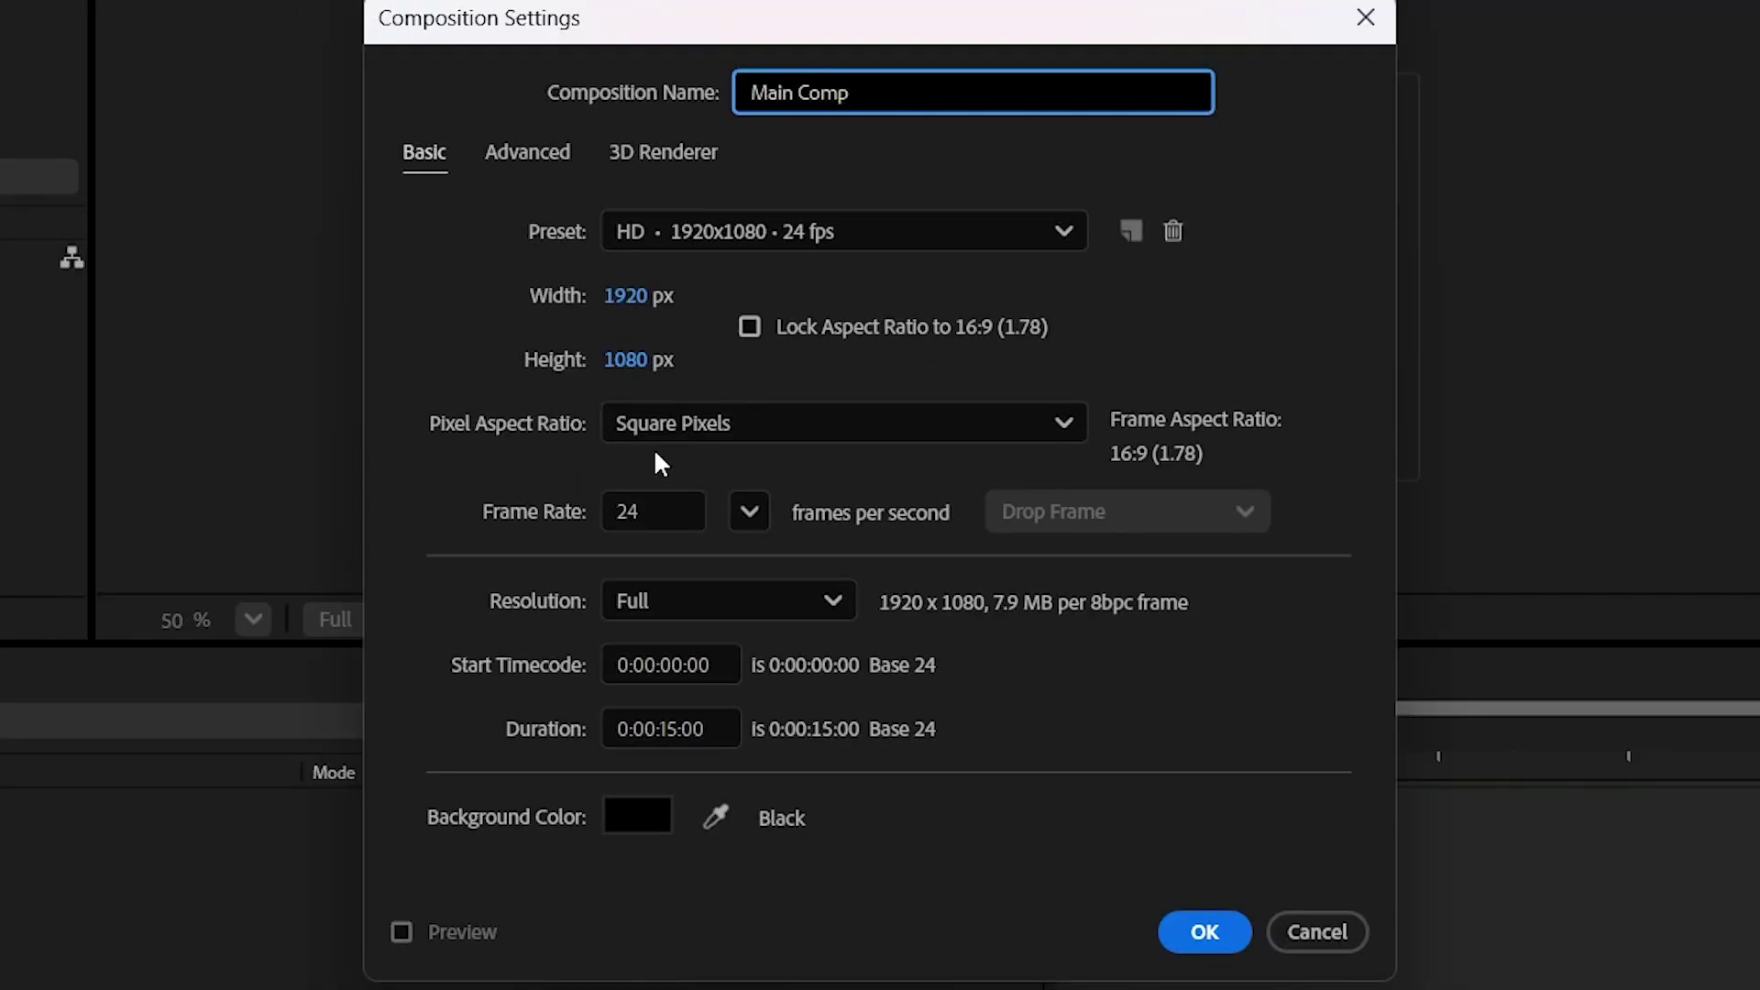
{"action": "type", "text": " Comp"}
{"action": "left_click", "coordinate": [1213, 938]}
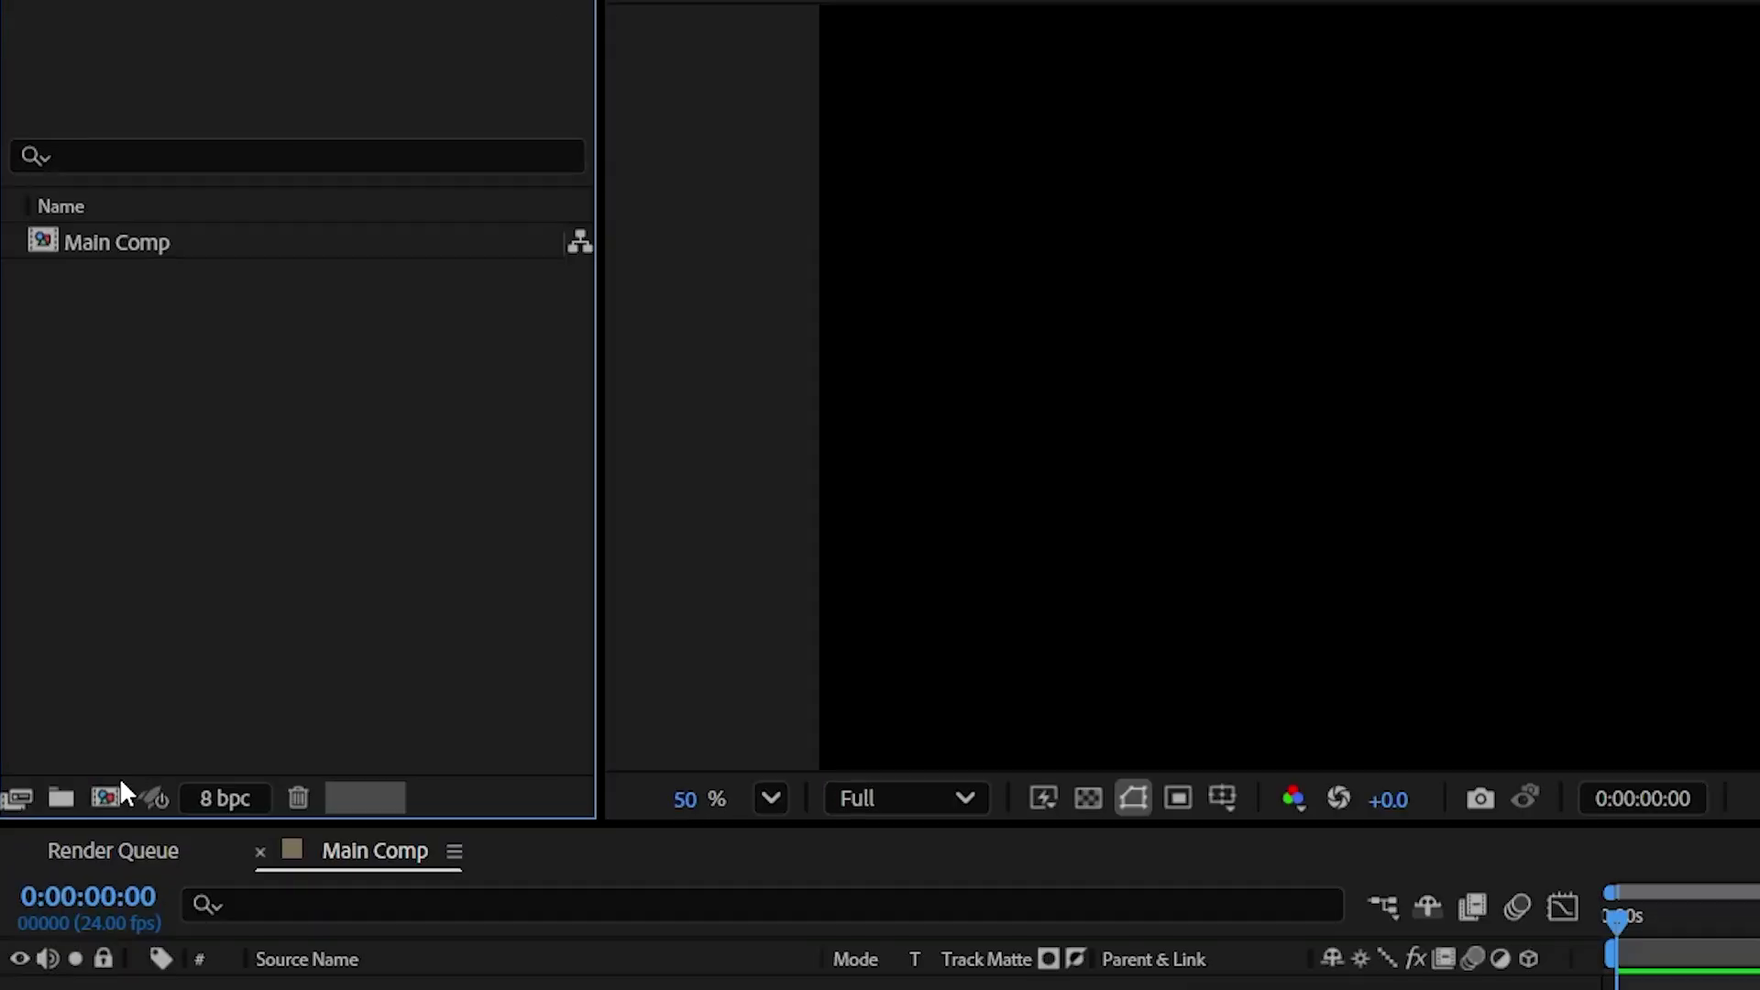
Create a second composition named '1' sized 800x1000.
{"action": "left_click", "coordinate": [105, 797]}
{"action": "left_click", "coordinate": [1160, 281]}
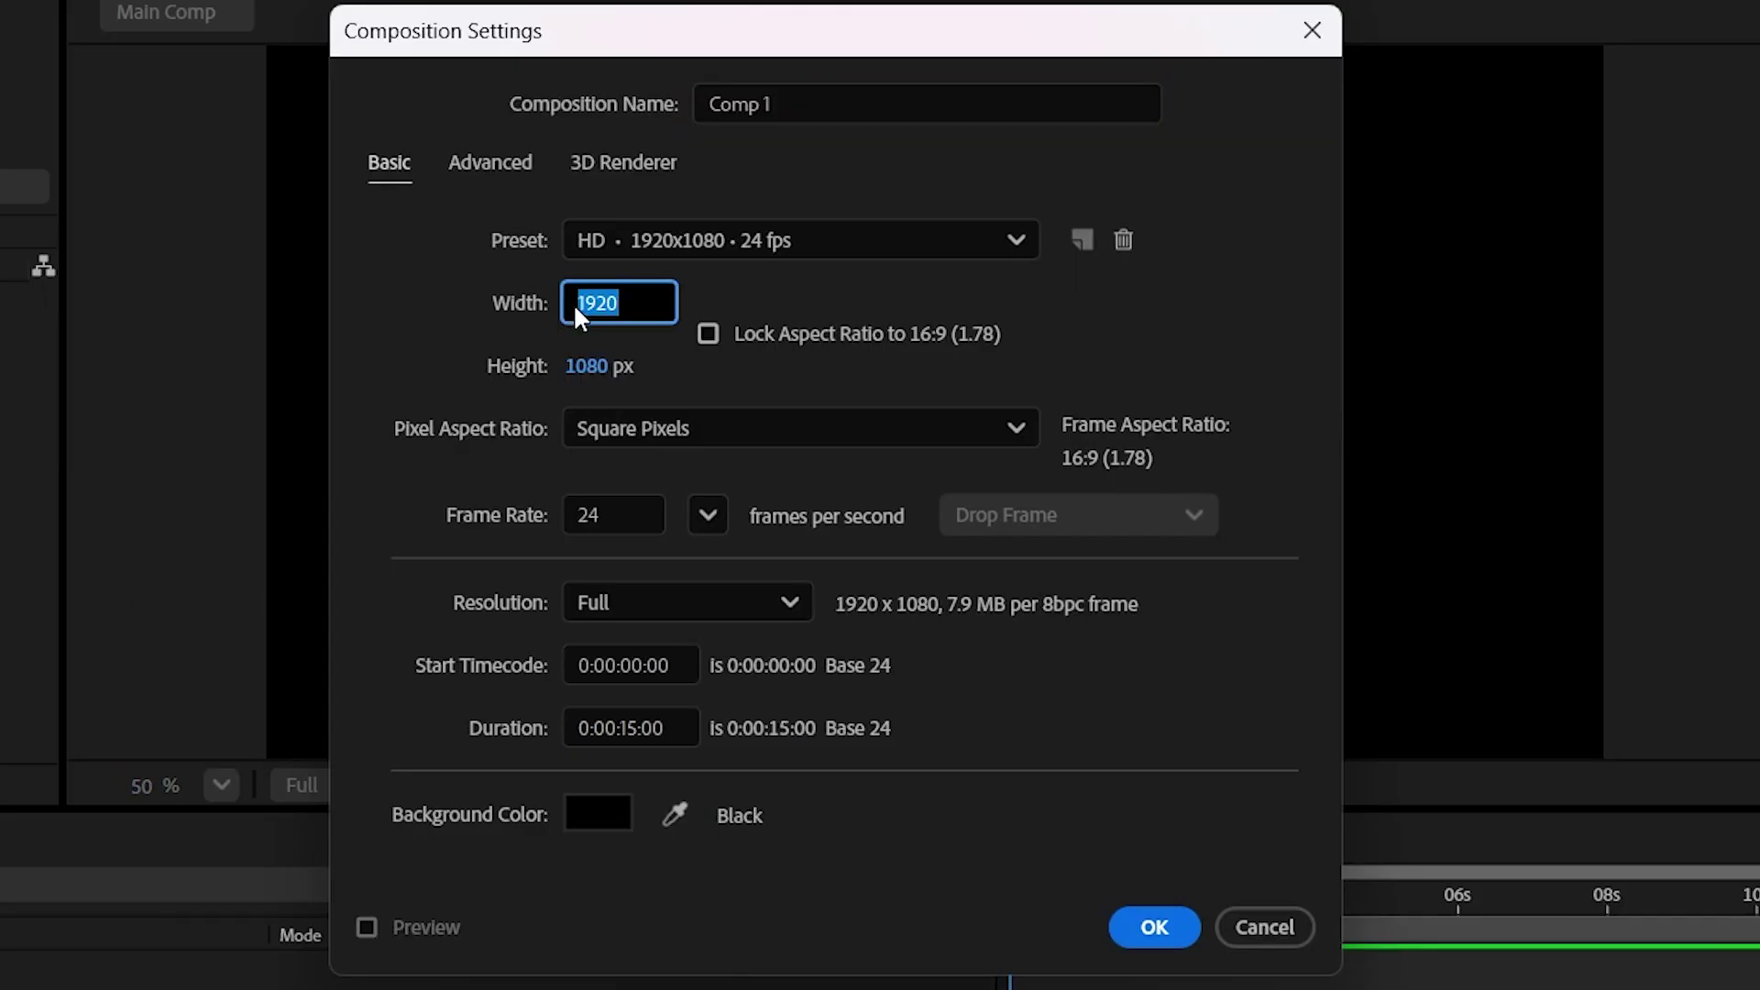
{"action": "type", "text": "800"}
{"action": "key", "text": "Tab"}
{"action": "type", "text": "1000"}
{"action": "key", "text": "Tab"}
{"action": "type", "text": "1"}
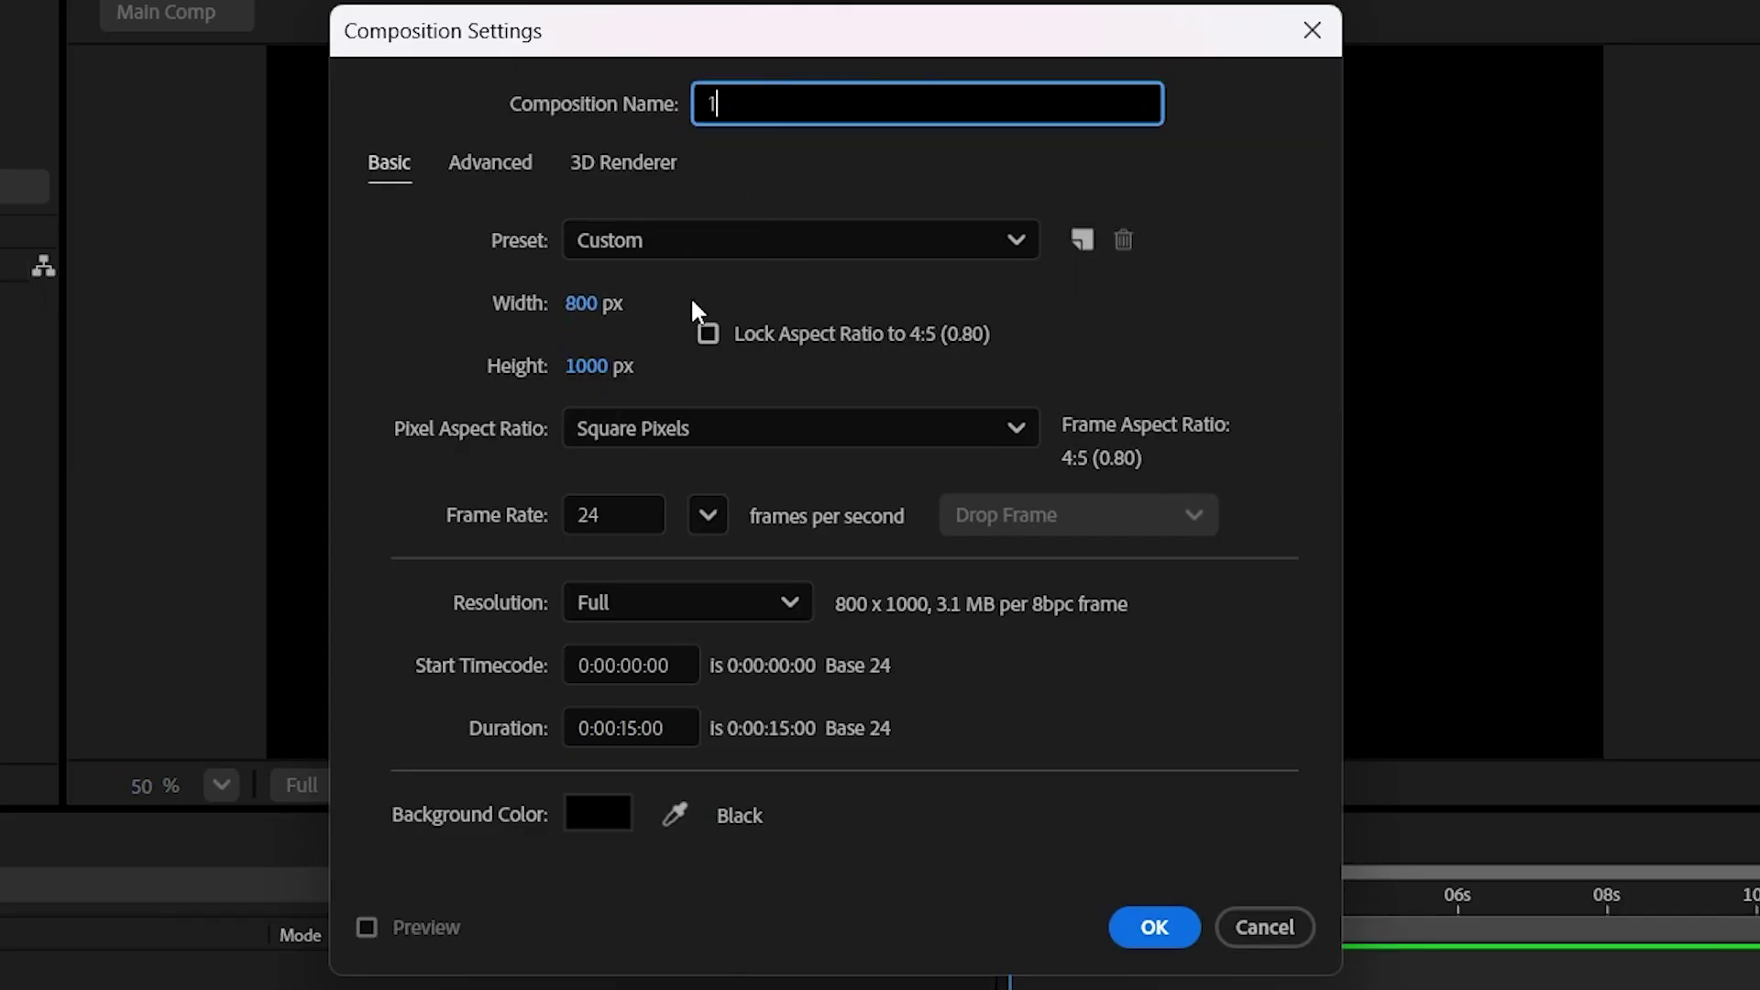
{"action": "left_click", "coordinate": [1152, 928]}
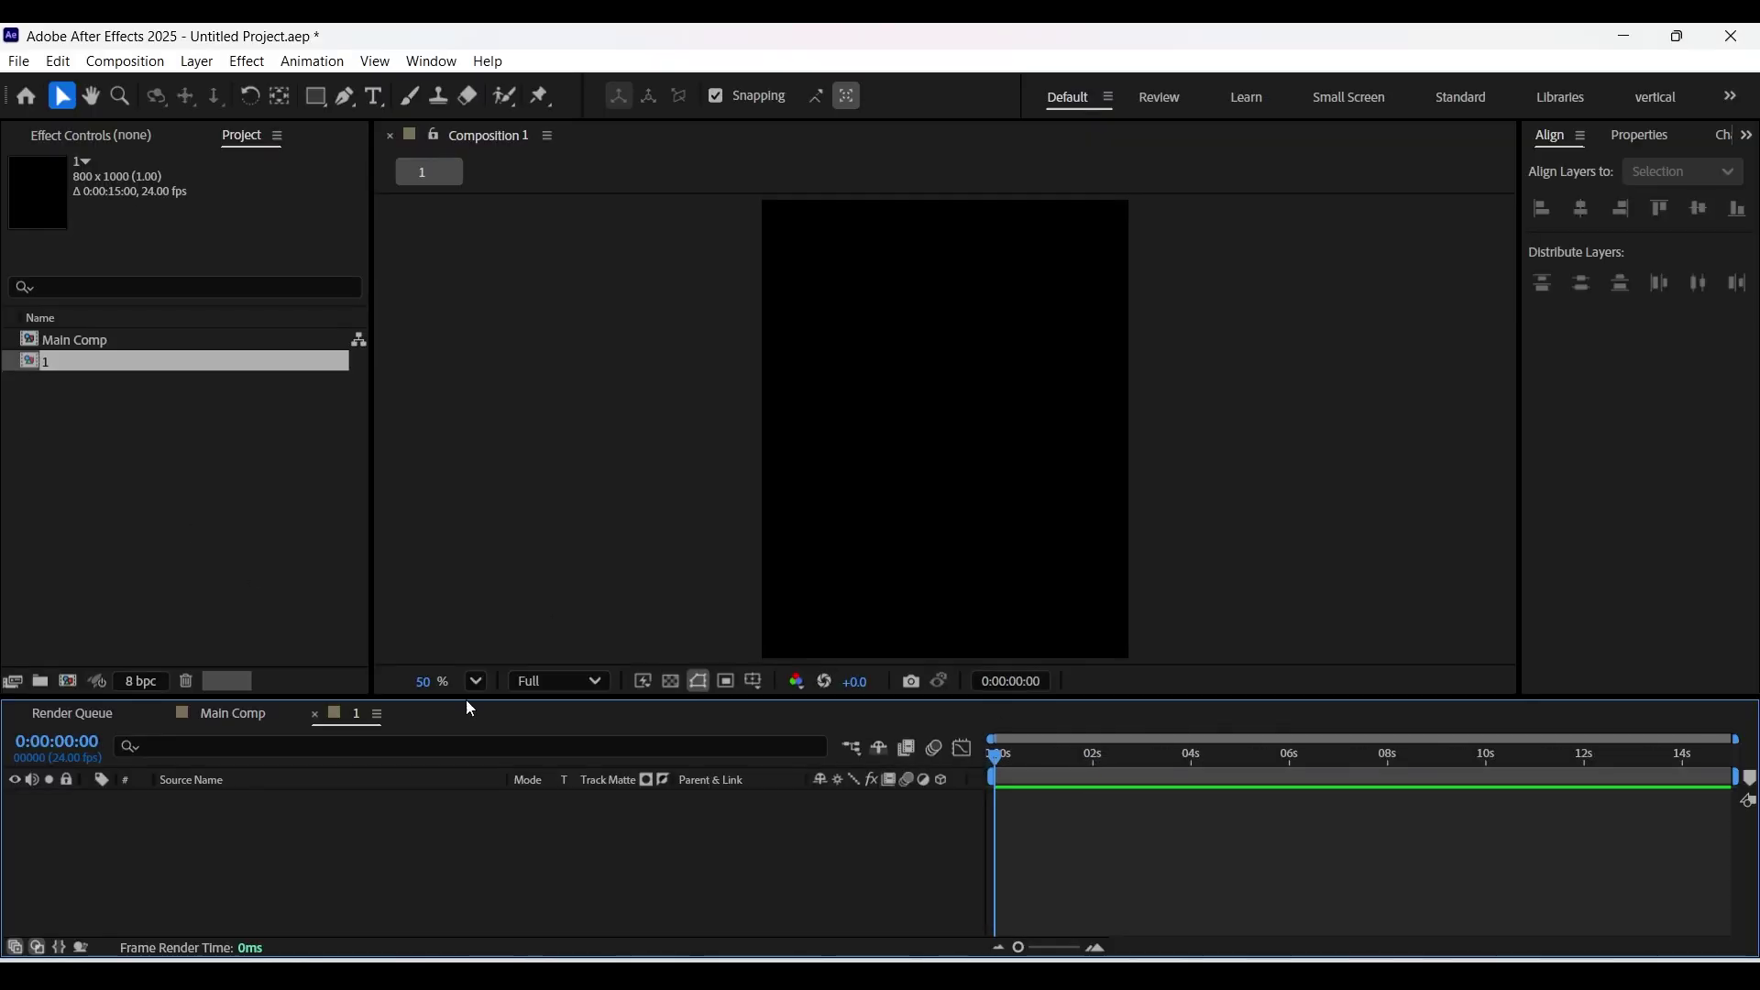
Make an 'Images' project folder and import 1.jpg to 6.jpg into it.
{"action": "left_click_drag", "start_coordinate": [515, 704], "coordinate": [532, 761]}
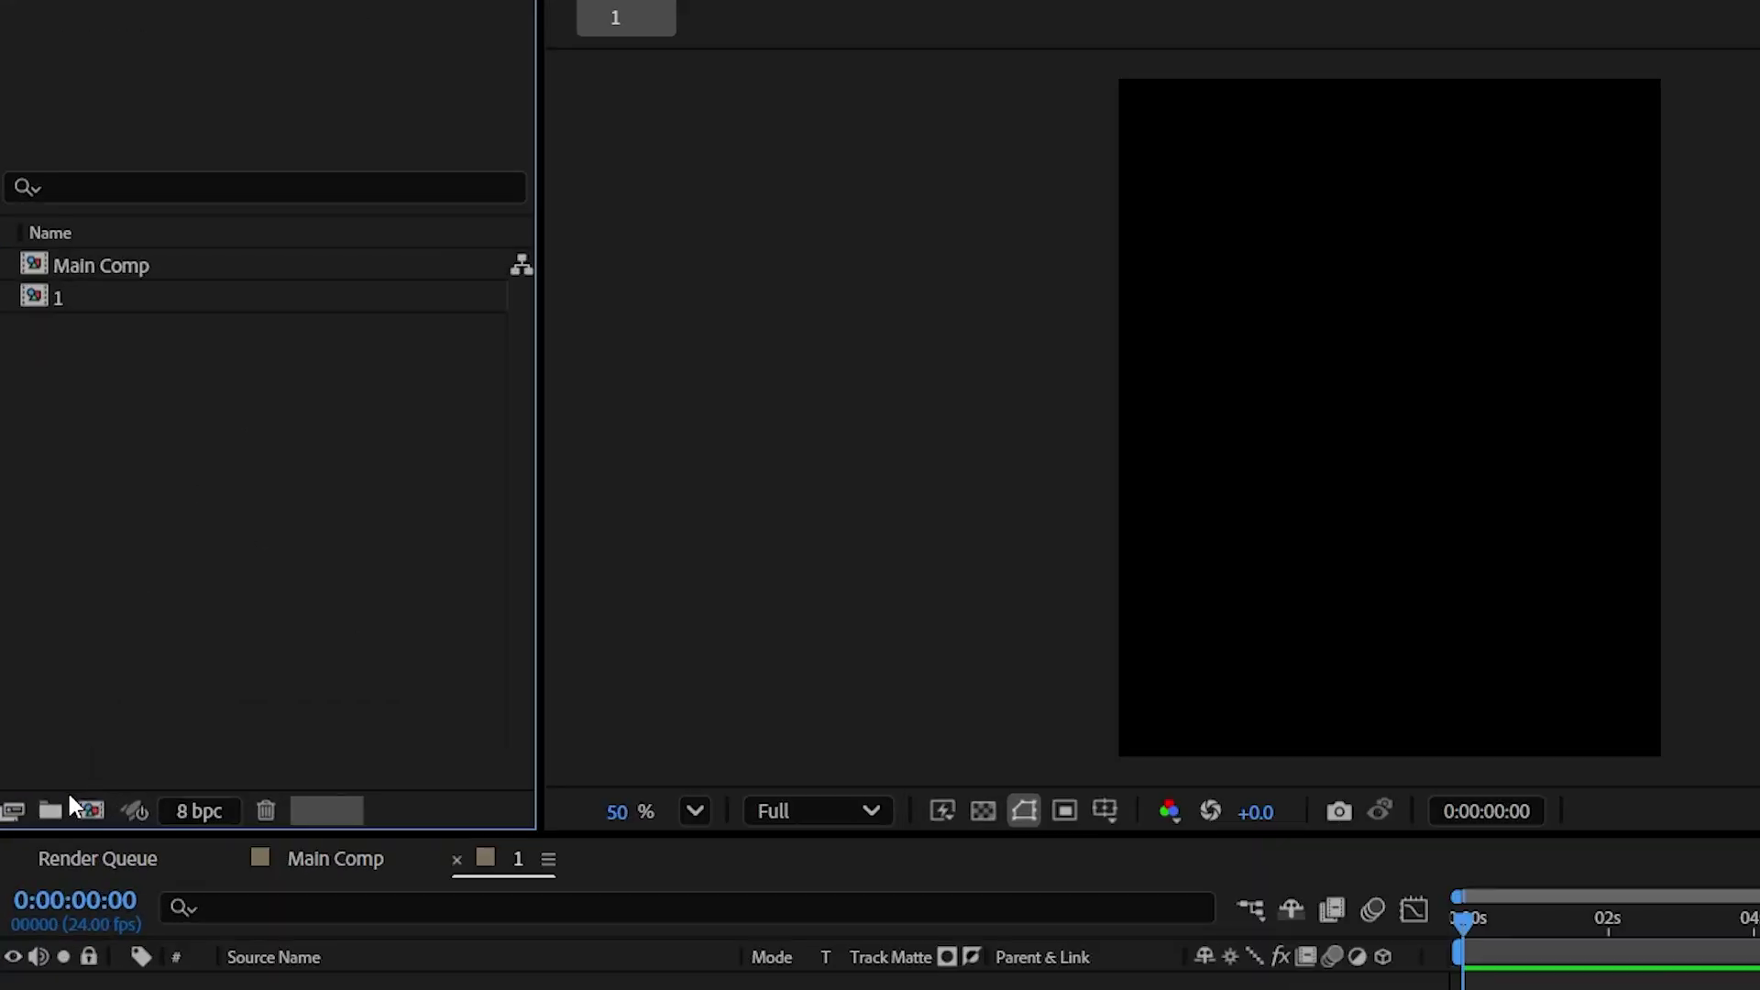
{"action": "left_click", "coordinate": [40, 740]}
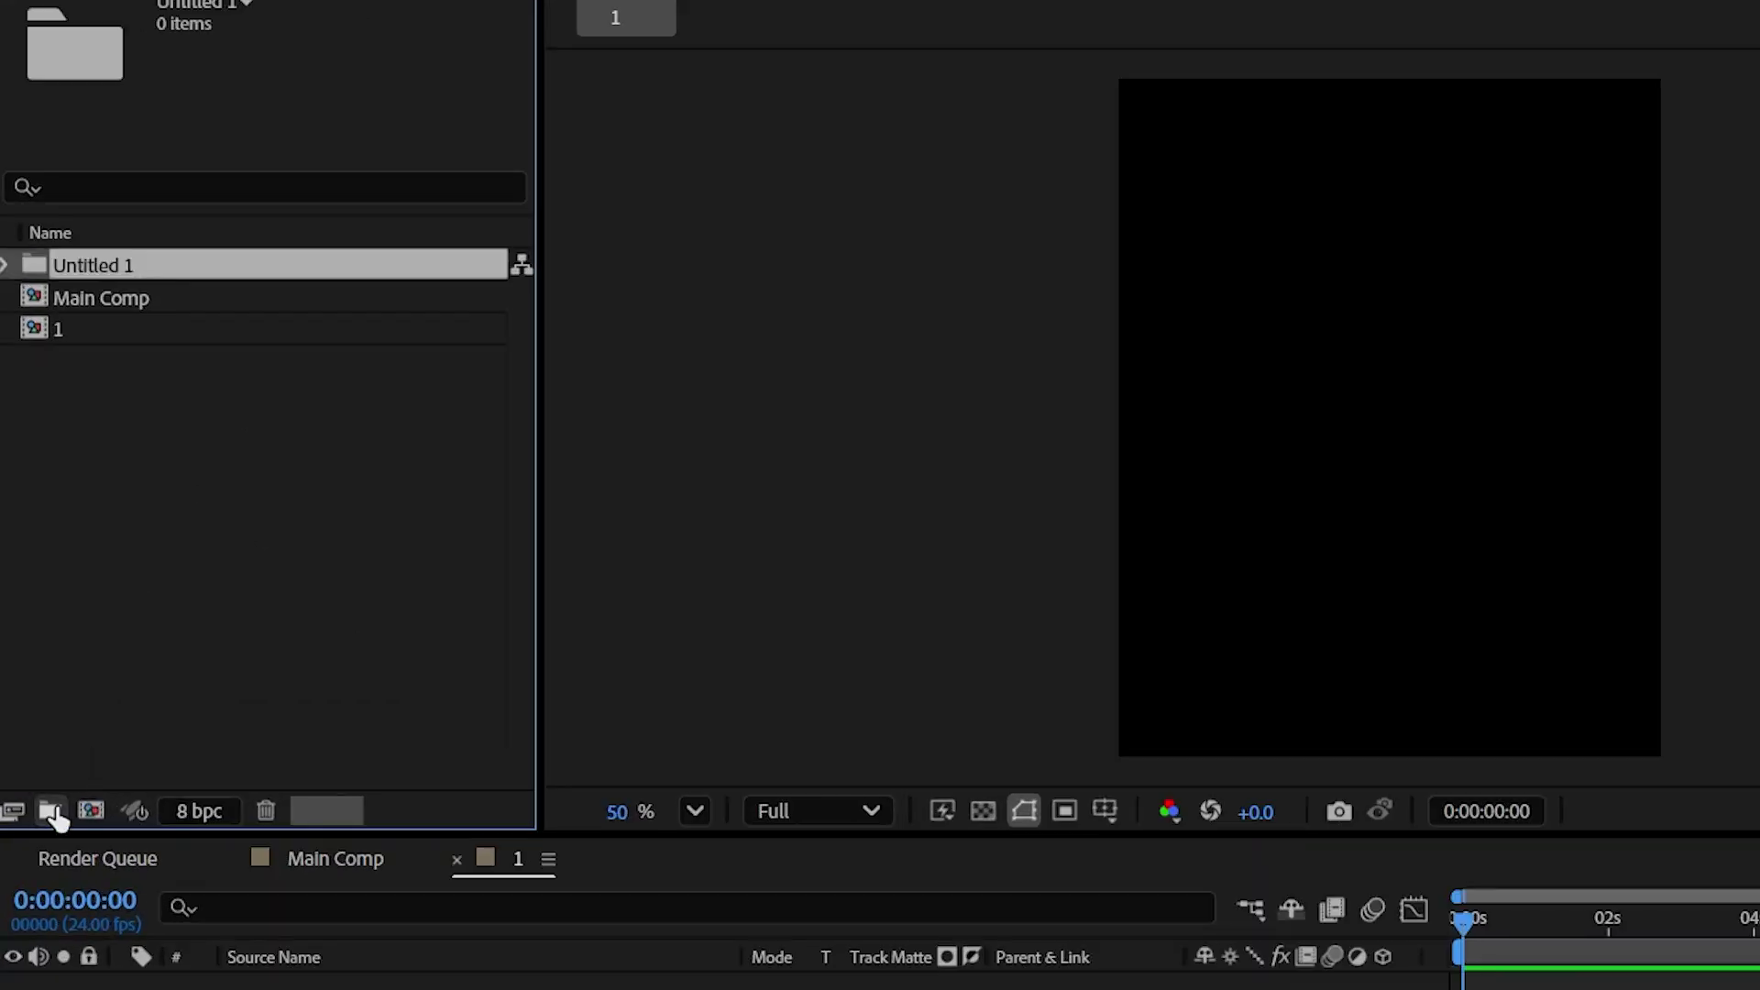
{"action": "type", "text": "Images"}
{"action": "key", "text": "Return"}
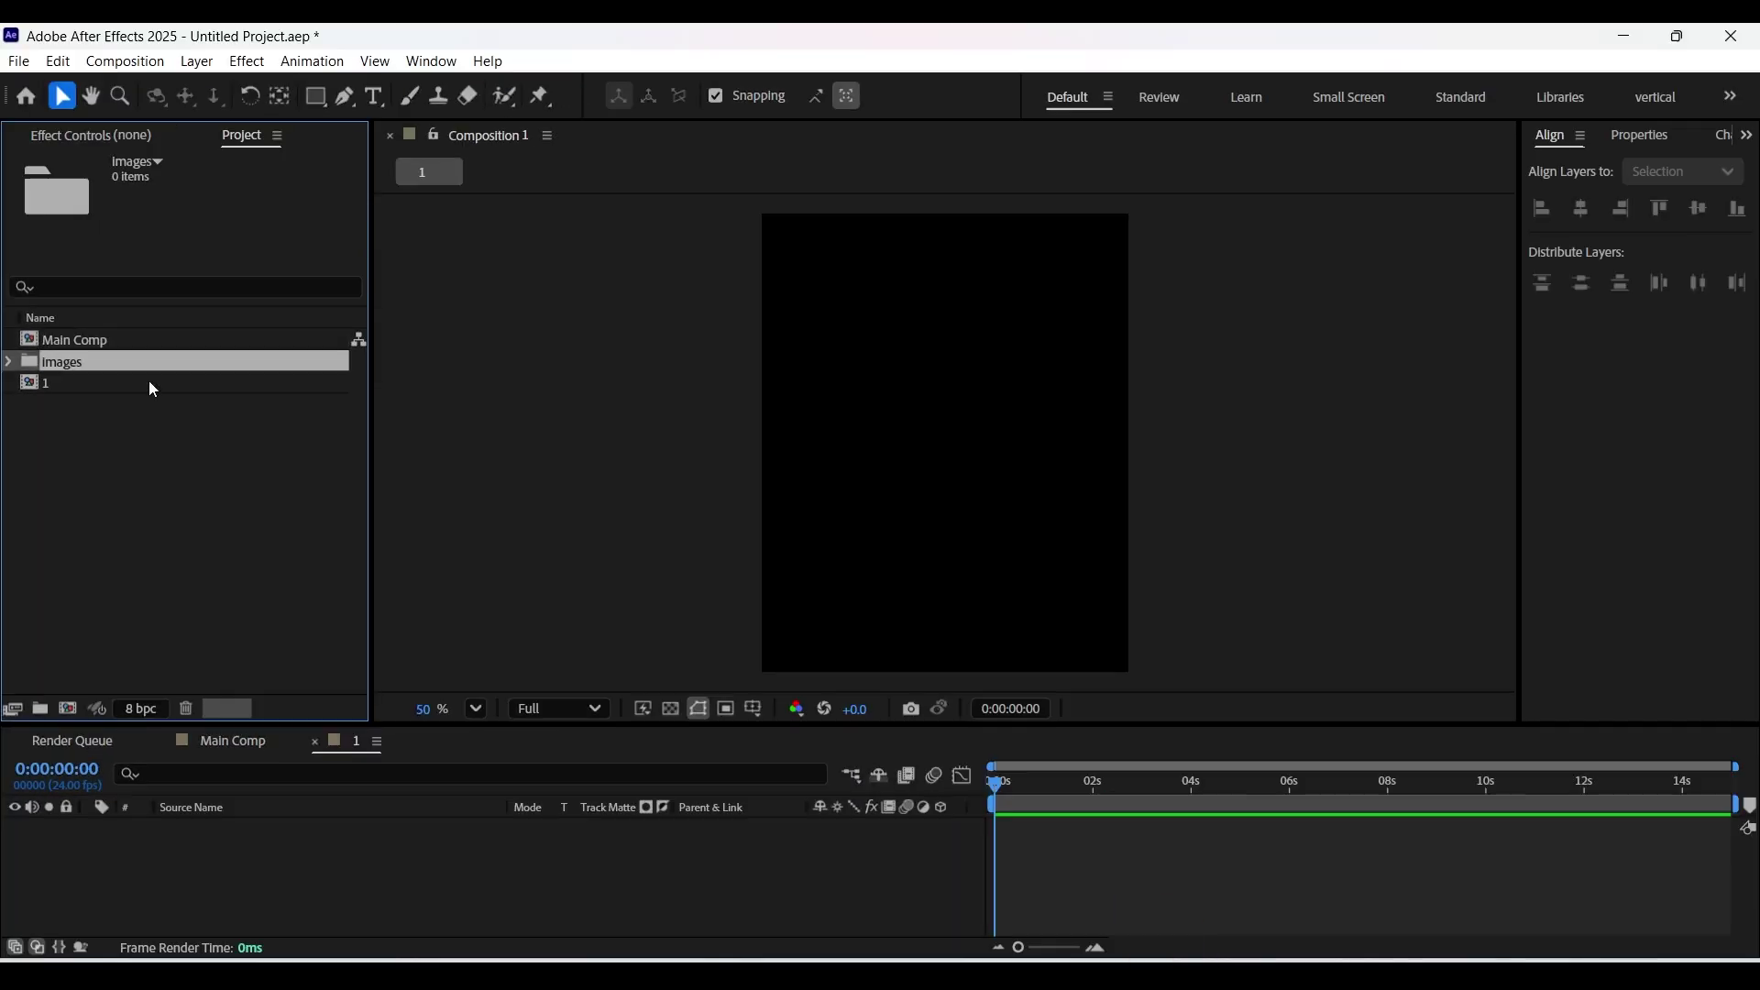
{"action": "left_click_drag", "start_coordinate": [209, 326], "coordinate": [59, 361]}
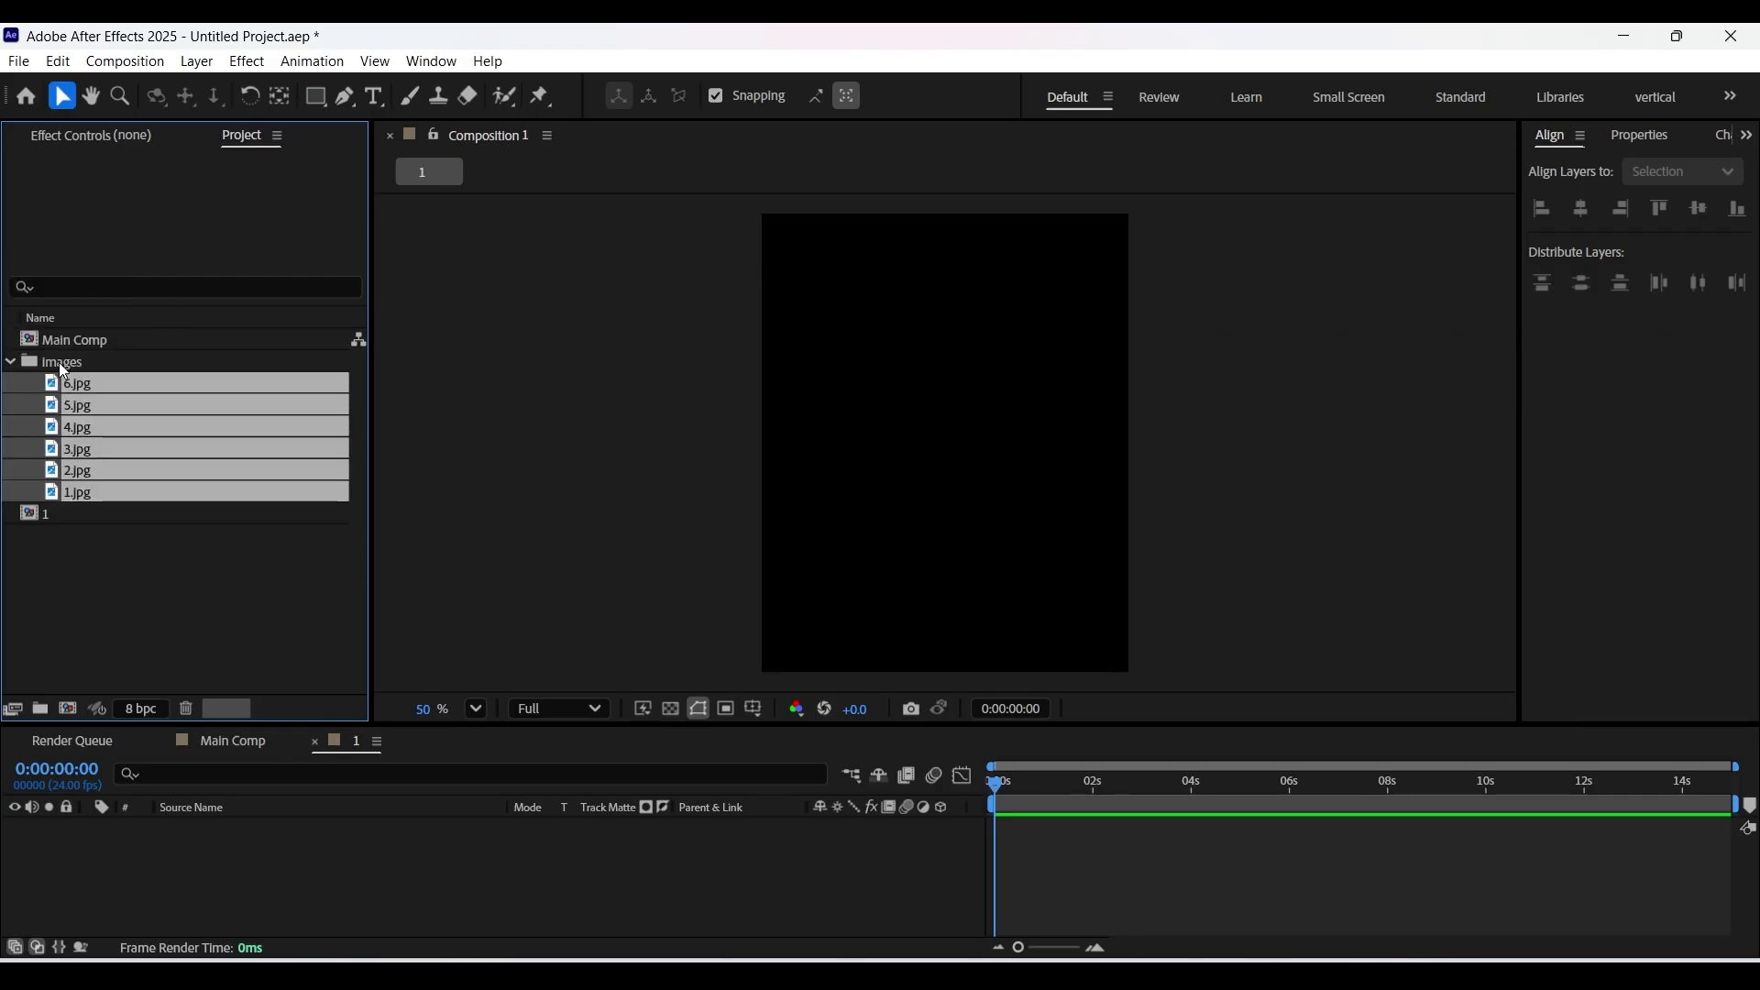
Set the shape fill to red and draw a comp-filling rectangle.
{"action": "left_click", "coordinate": [131, 608]}
{"action": "left_click", "coordinate": [316, 96]}
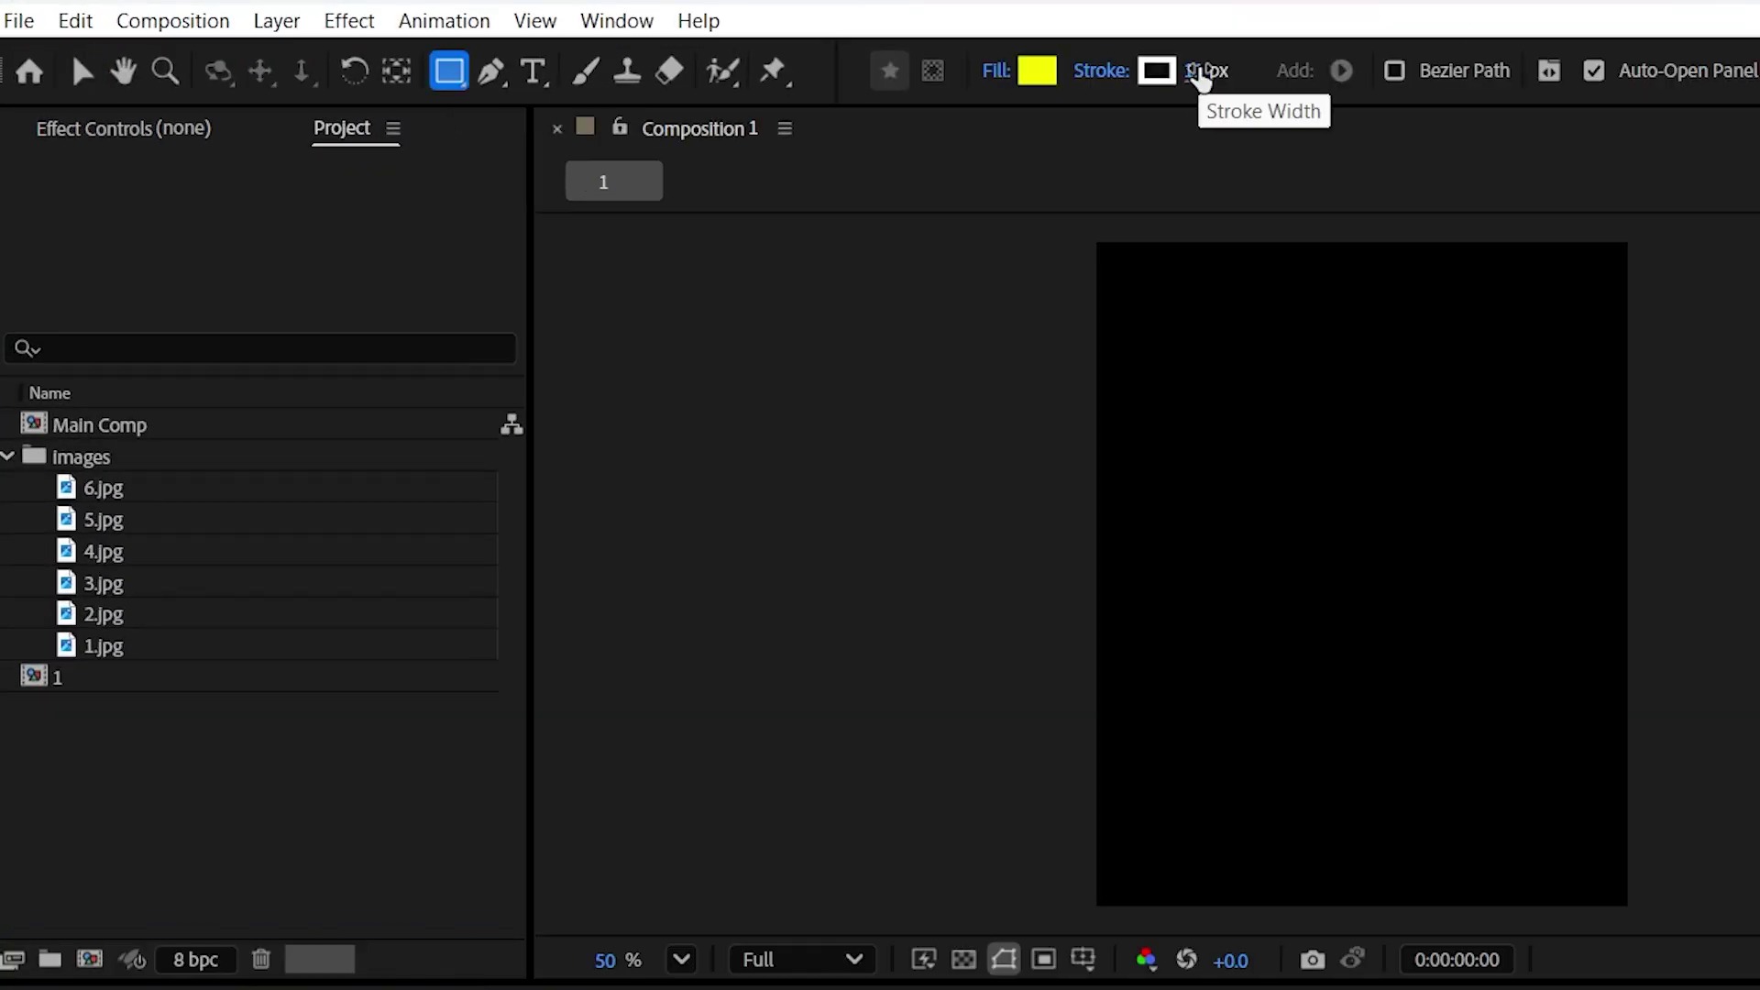
{"action": "left_click", "coordinate": [1036, 70]}
{"action": "left_click", "coordinate": [1308, 483]}
{"action": "left_click", "coordinate": [1595, 459]}
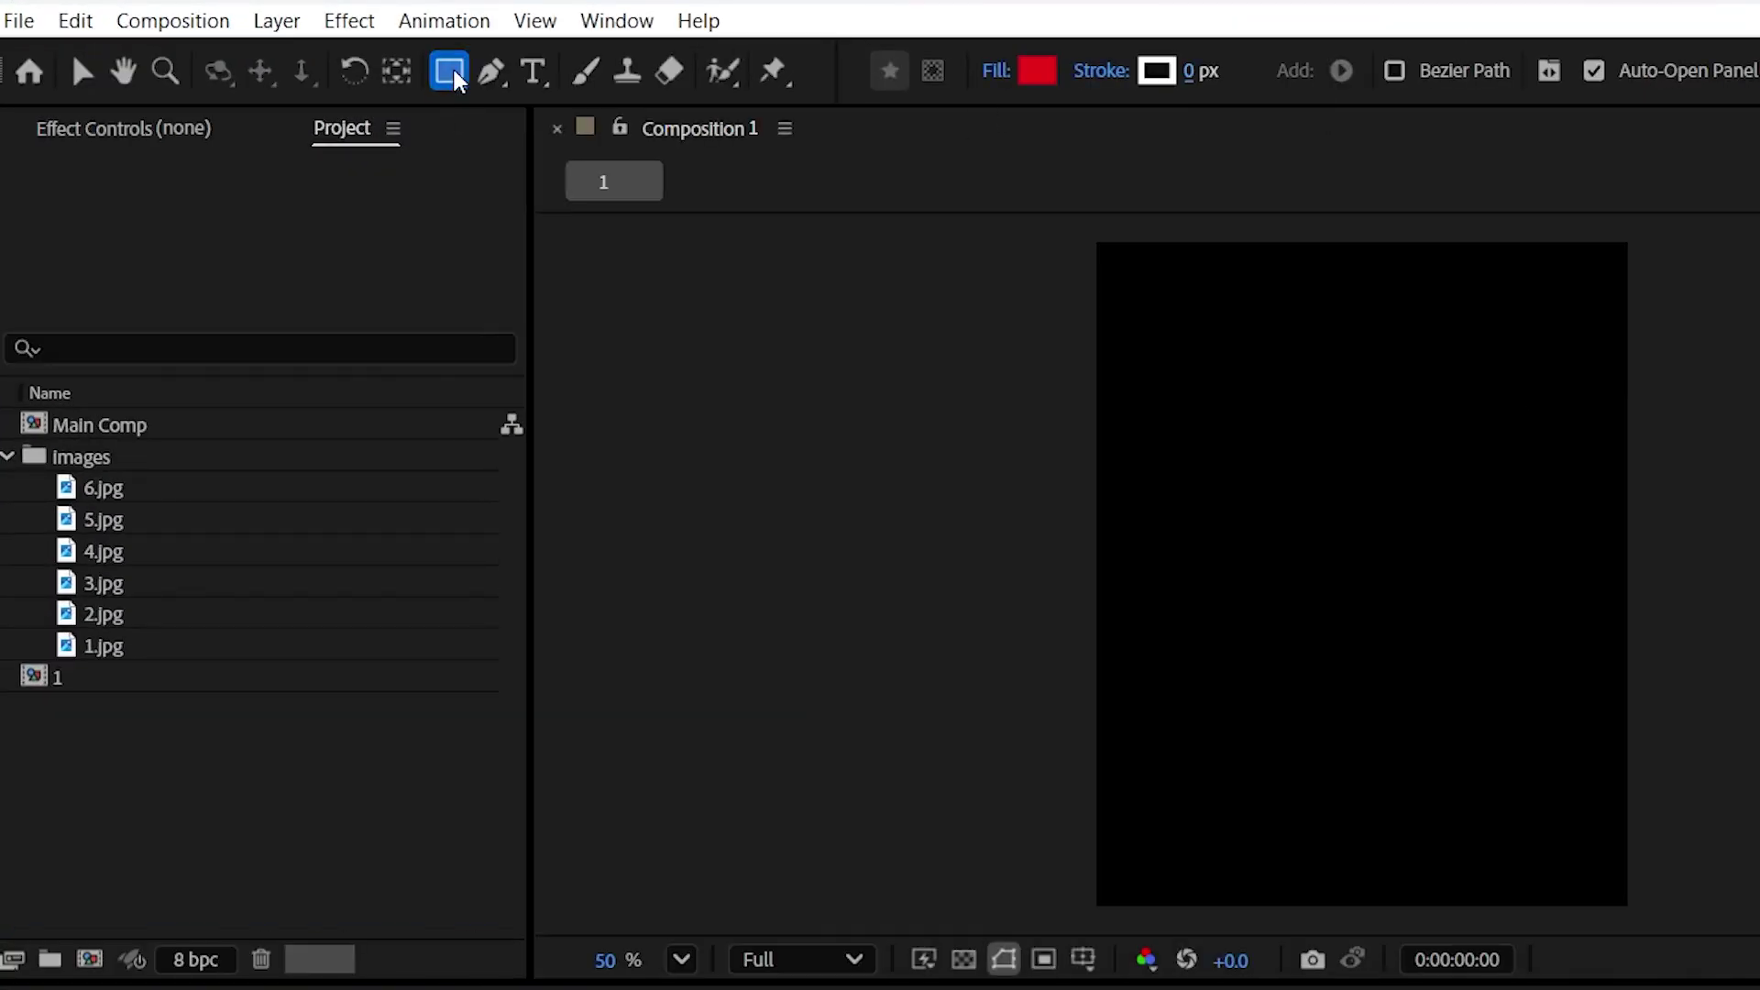
{"action": "double_click", "coordinate": [451, 73]}
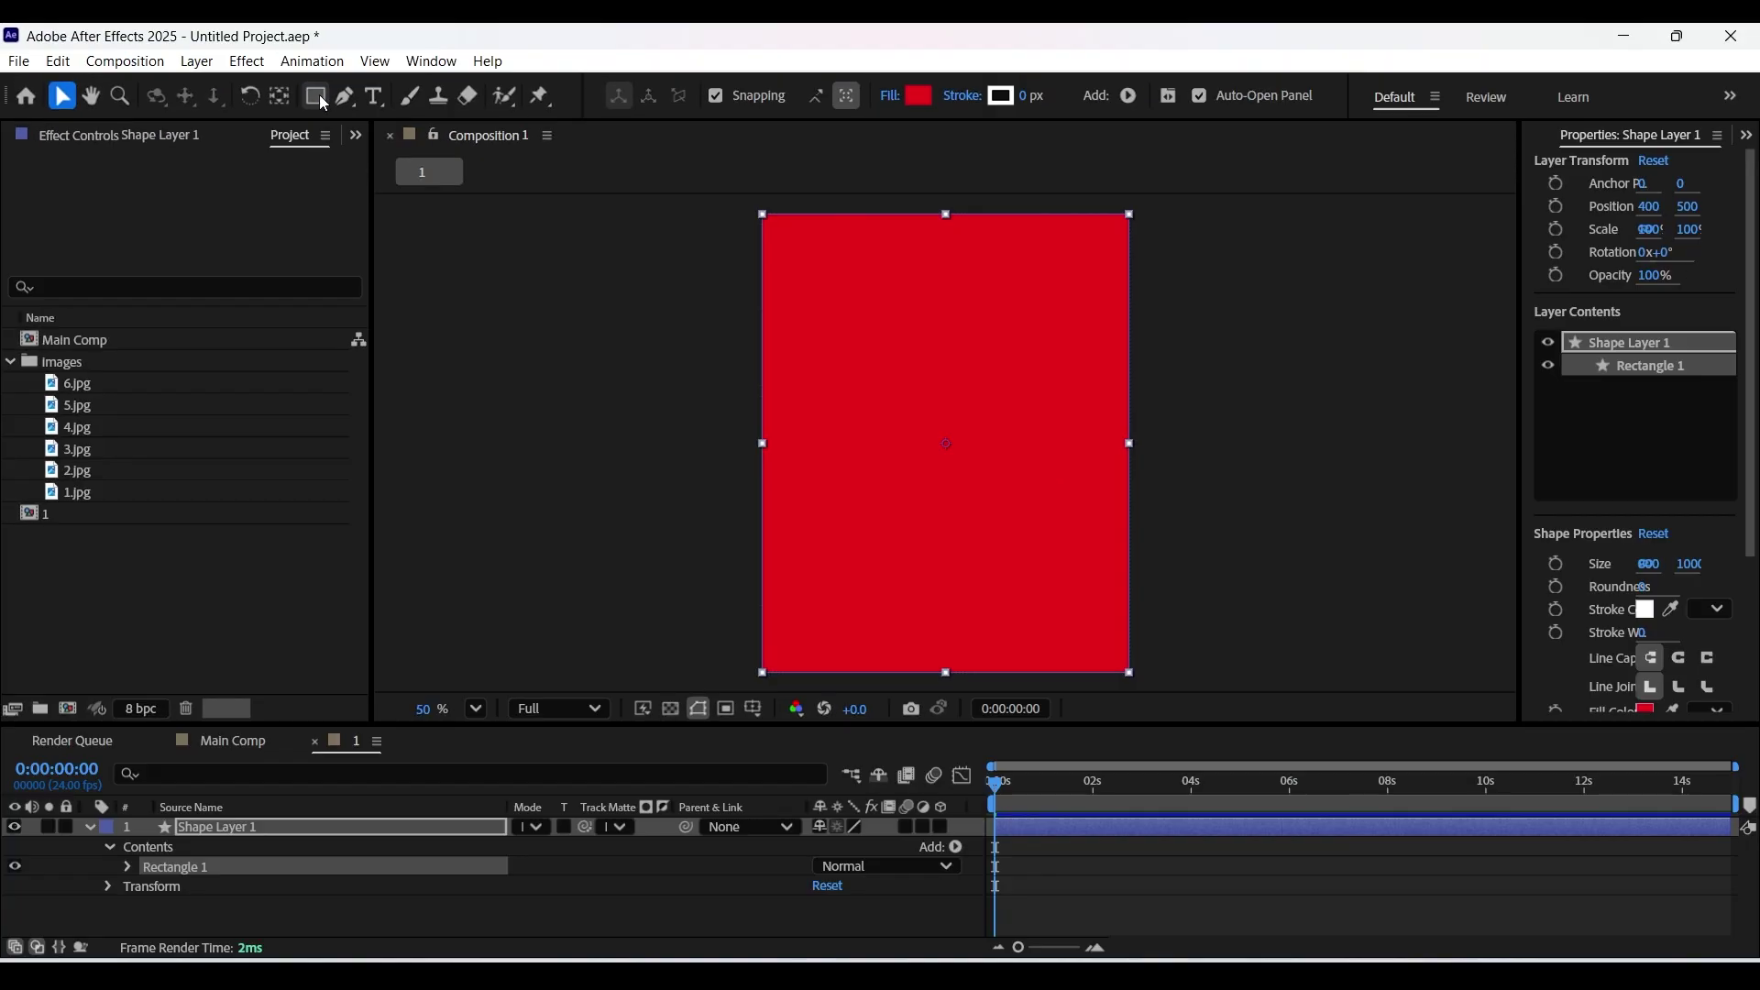
Set the rectangle path size to 492 x 780.
{"action": "left_click", "coordinate": [127, 866]}
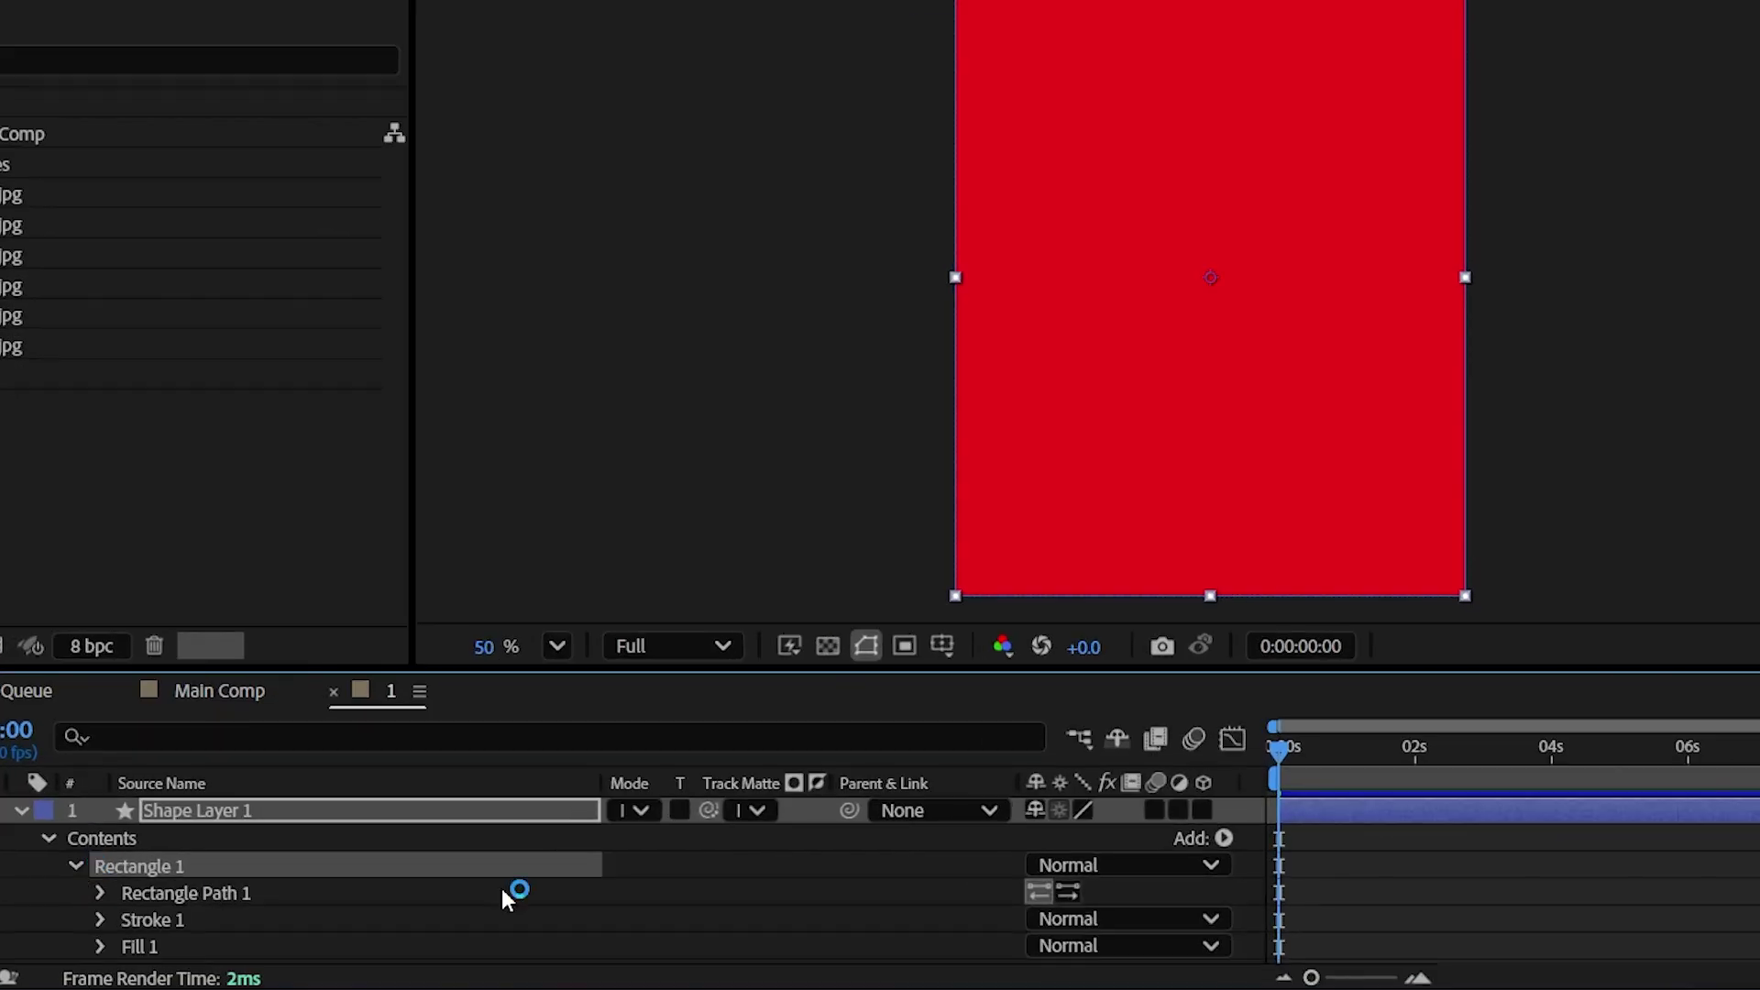
{"action": "left_click", "coordinate": [98, 893]}
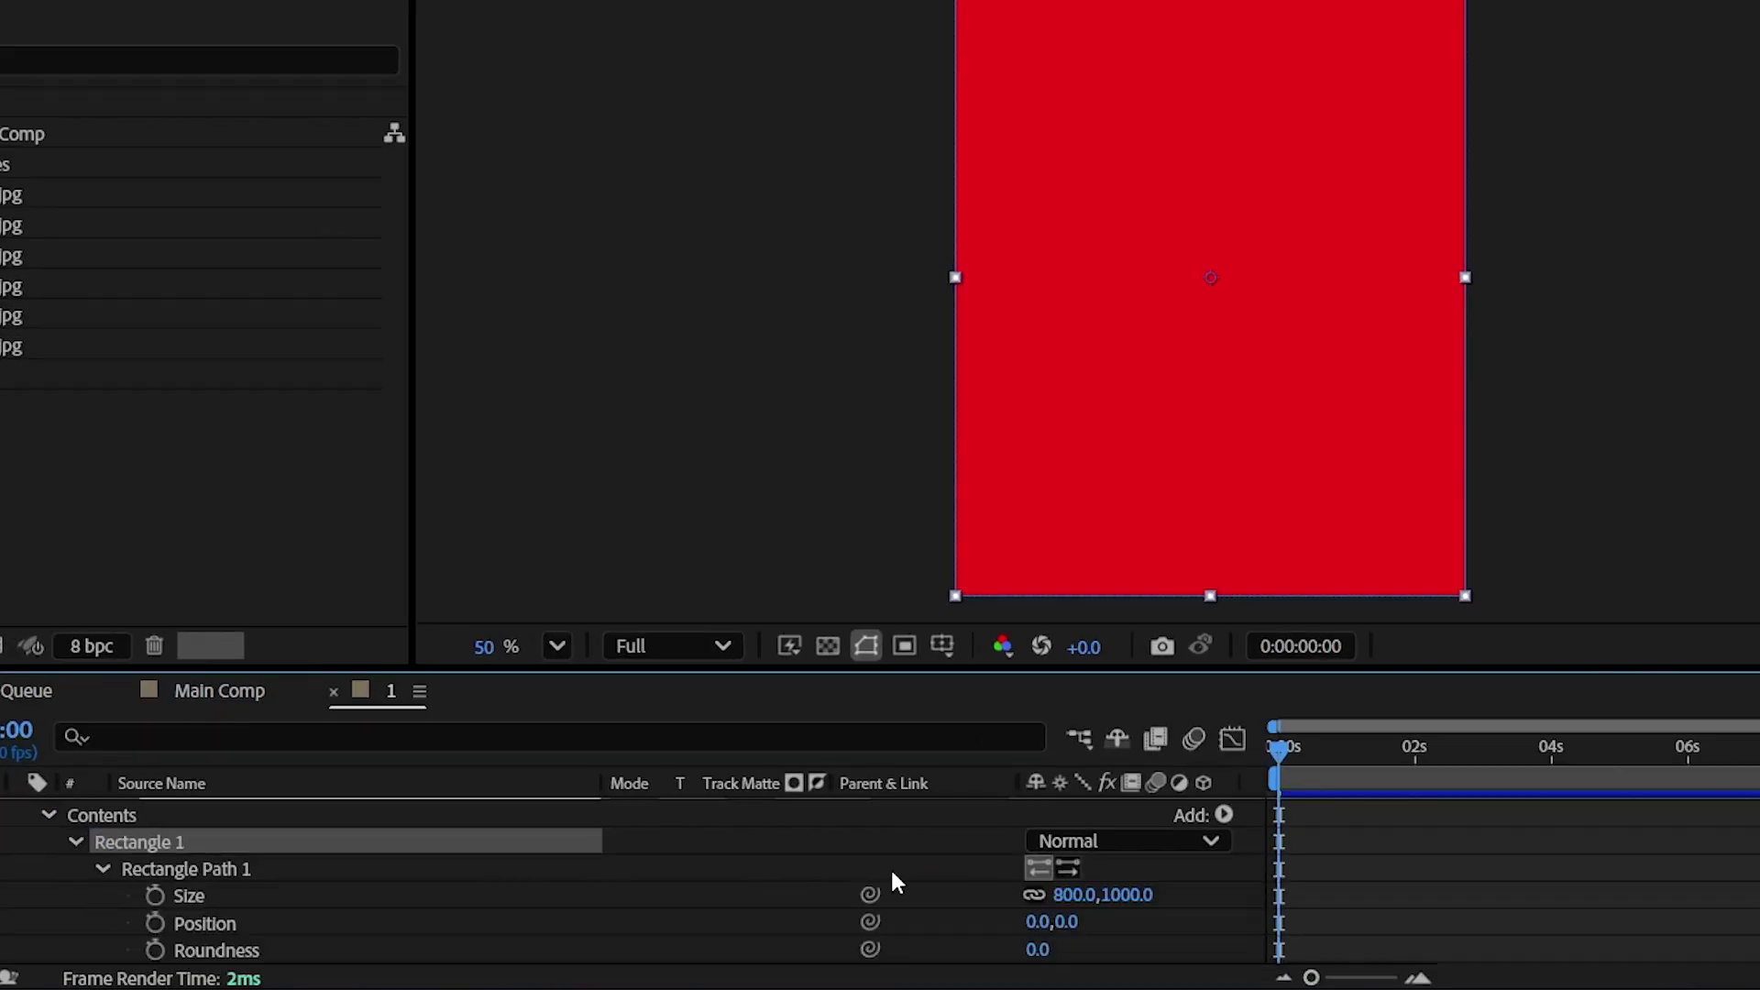
{"action": "left_click", "coordinate": [1070, 894]}
{"action": "type", "text": "49"}
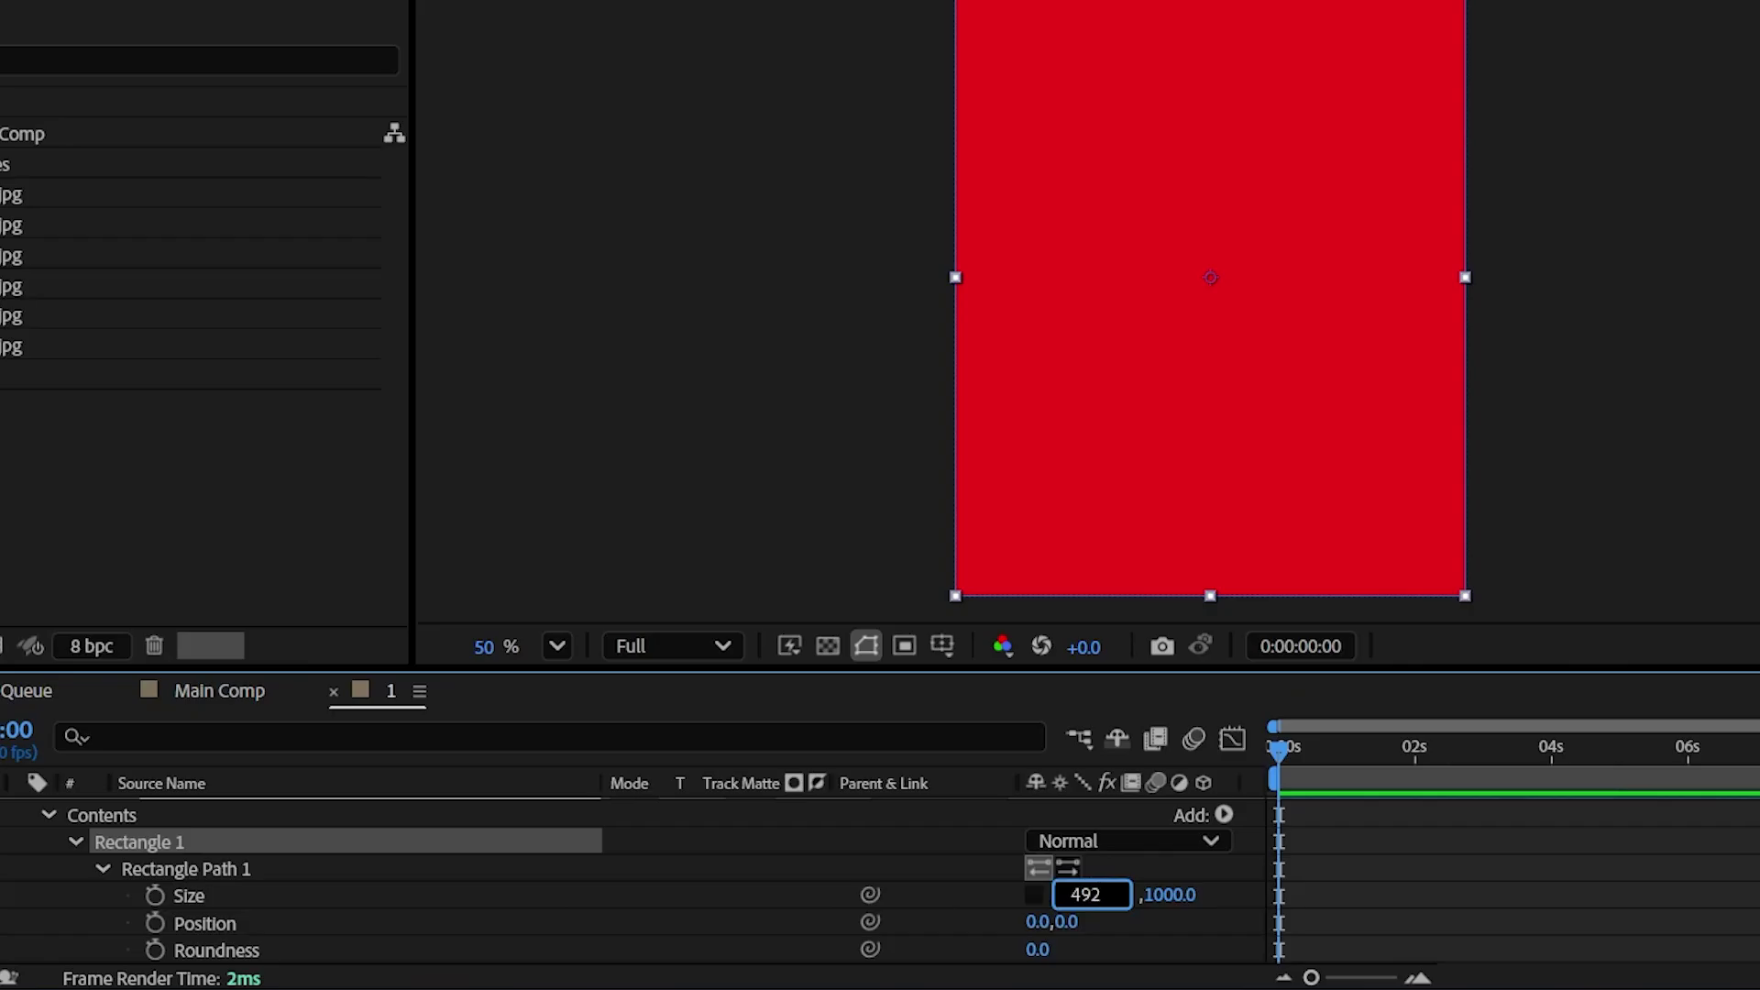
{"action": "type", "text": "2"}
{"action": "key", "text": "Tab"}
{"action": "type", "text": "78"}
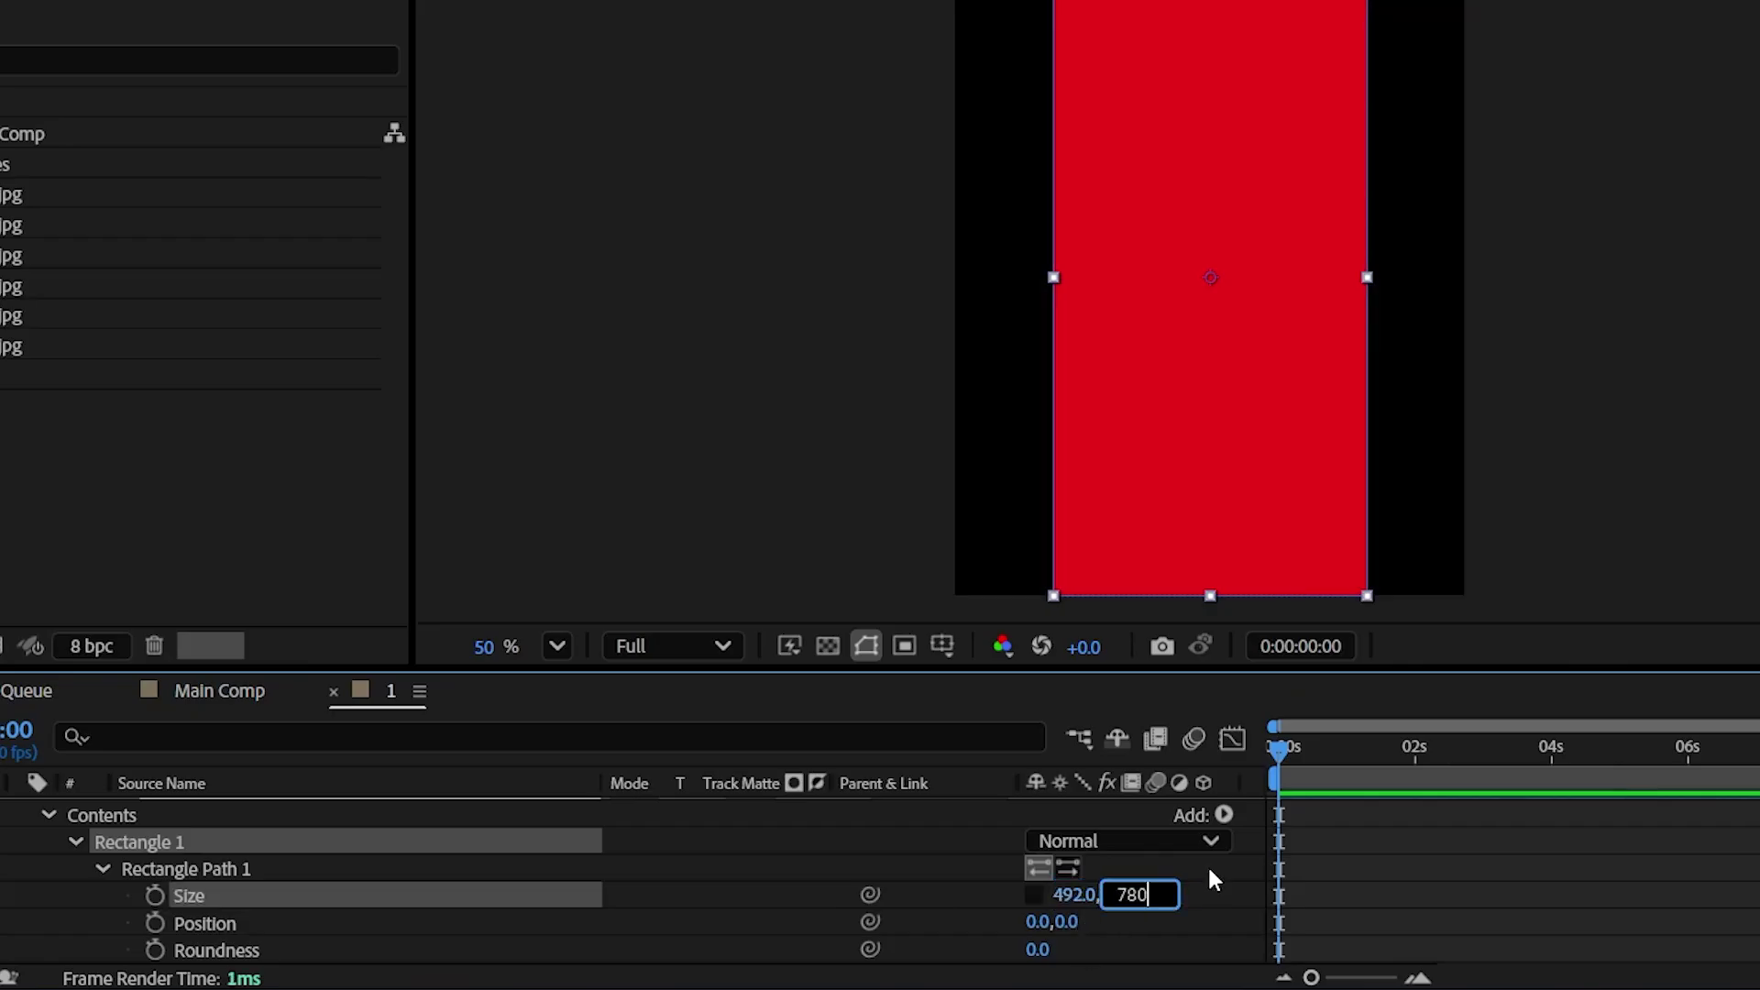
{"action": "key", "text": "Return"}
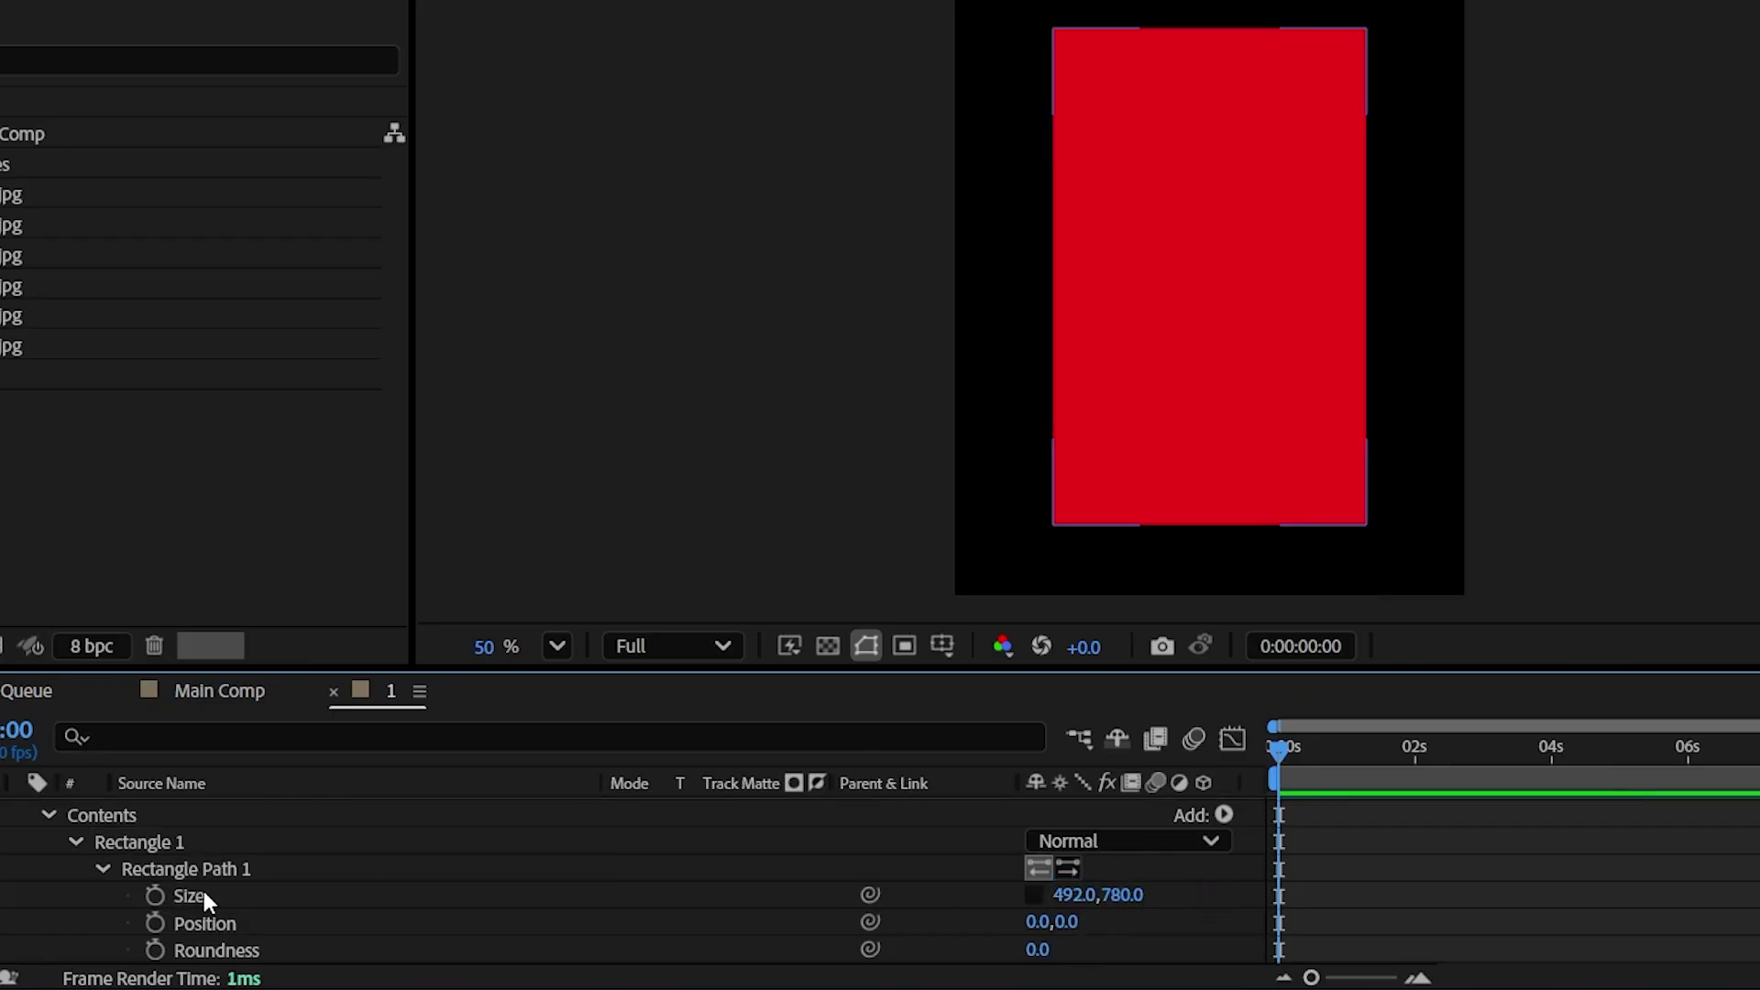
{"action": "scroll", "coordinate": [396, 862], "scroll_direction": "up", "scroll_amount": 1}
{"action": "left_click", "coordinate": [18, 809]}
{"action": "left_click", "coordinate": [198, 818]}
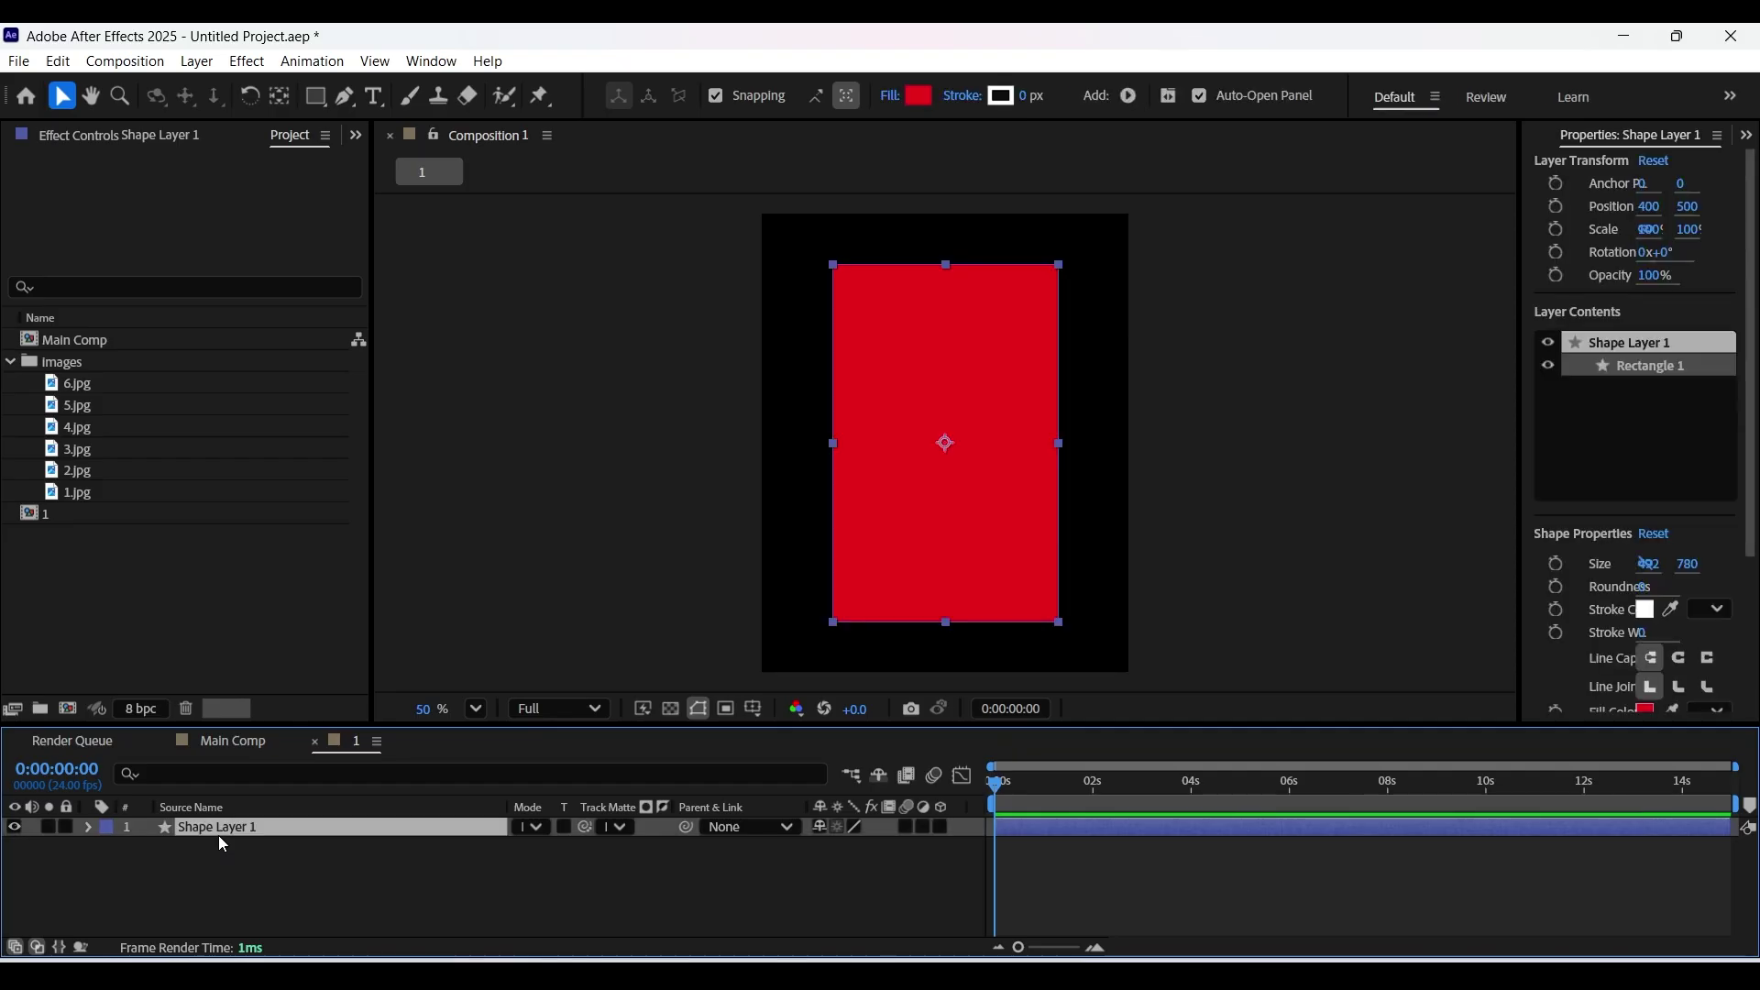
Apply the Transform effect to Shape Layer 1 with Skew 8 at a 77° axis.
{"action": "left_click", "coordinate": [1746, 135]}
{"action": "left_click", "coordinate": [1640, 254]}
{"action": "left_click", "coordinate": [1632, 163]}
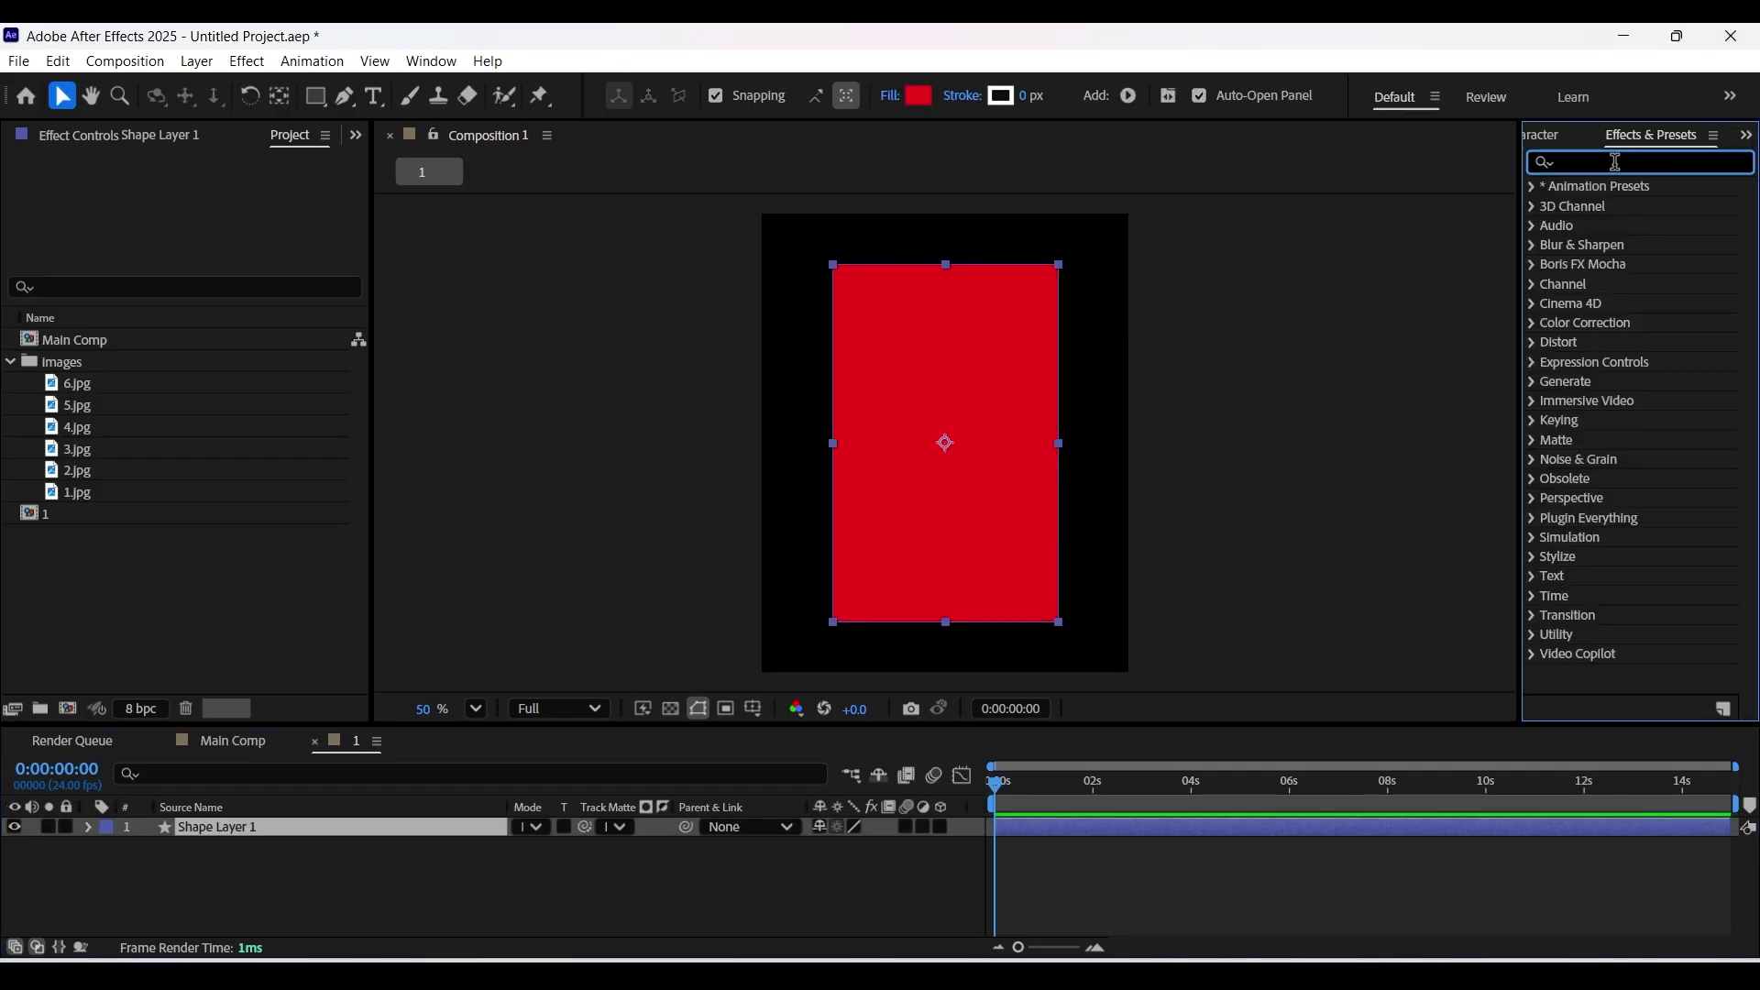
{"action": "type", "text": "transf"}
{"action": "double_click", "coordinate": [1639, 325]}
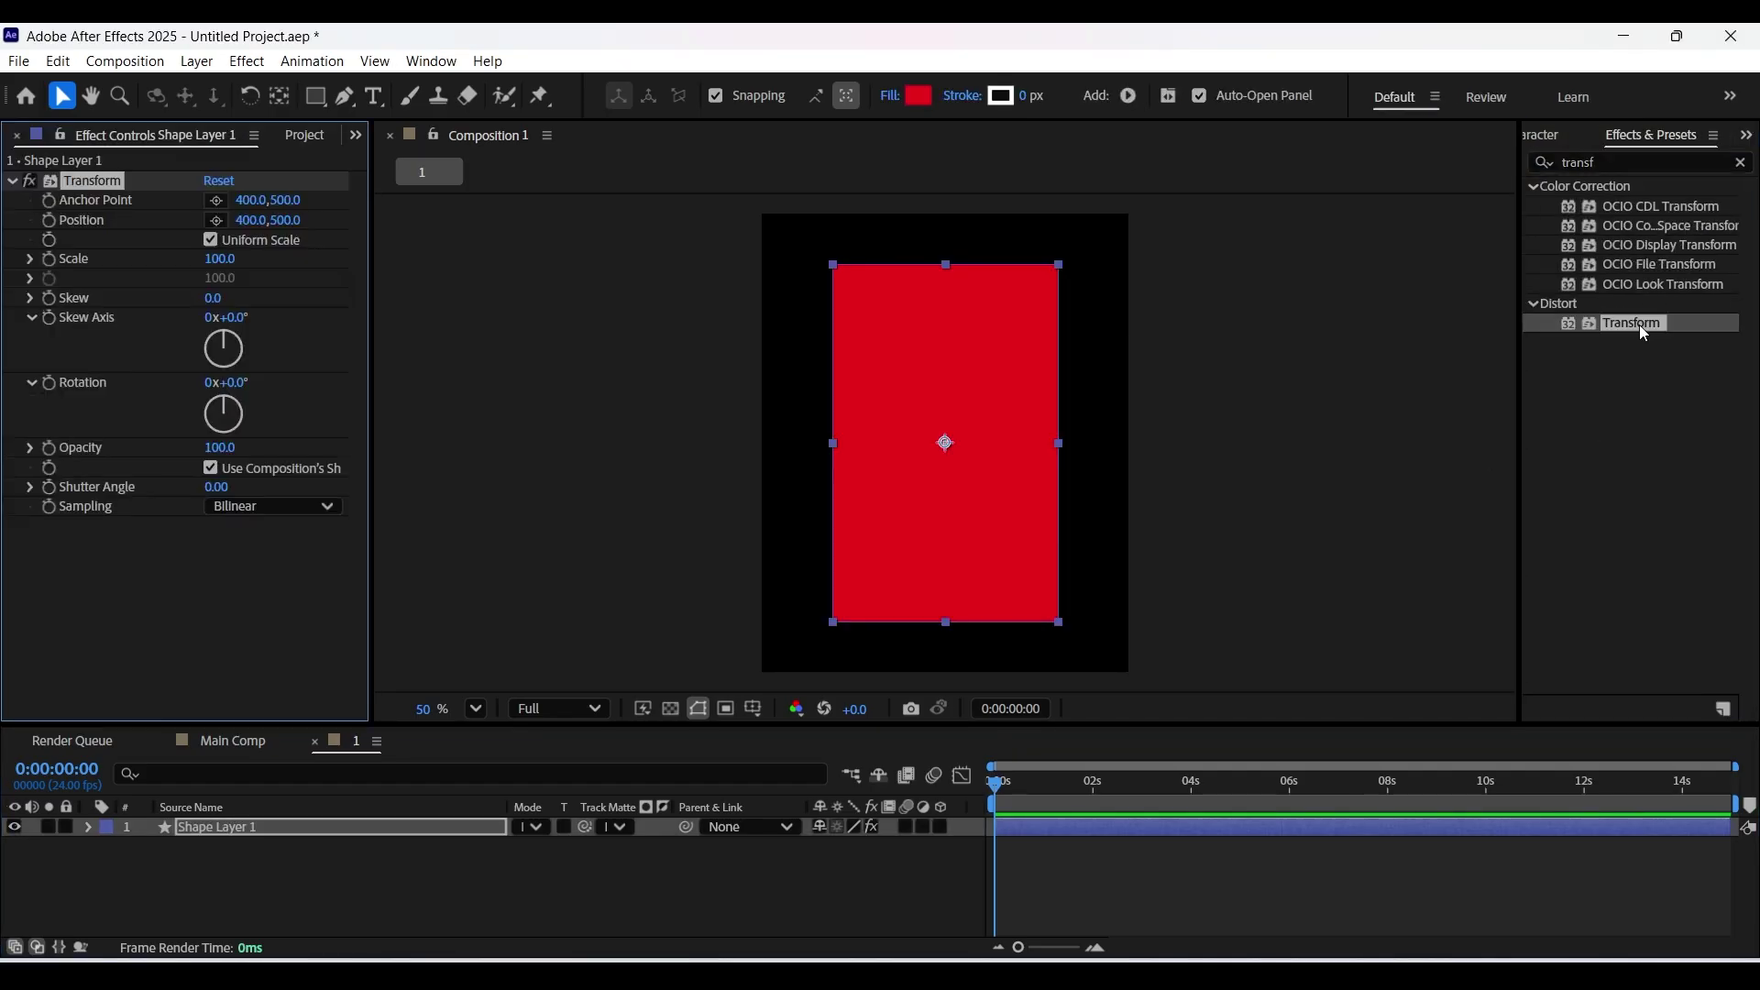
{"action": "left_click_drag", "start_coordinate": [210, 299], "coordinate": [278, 313]}
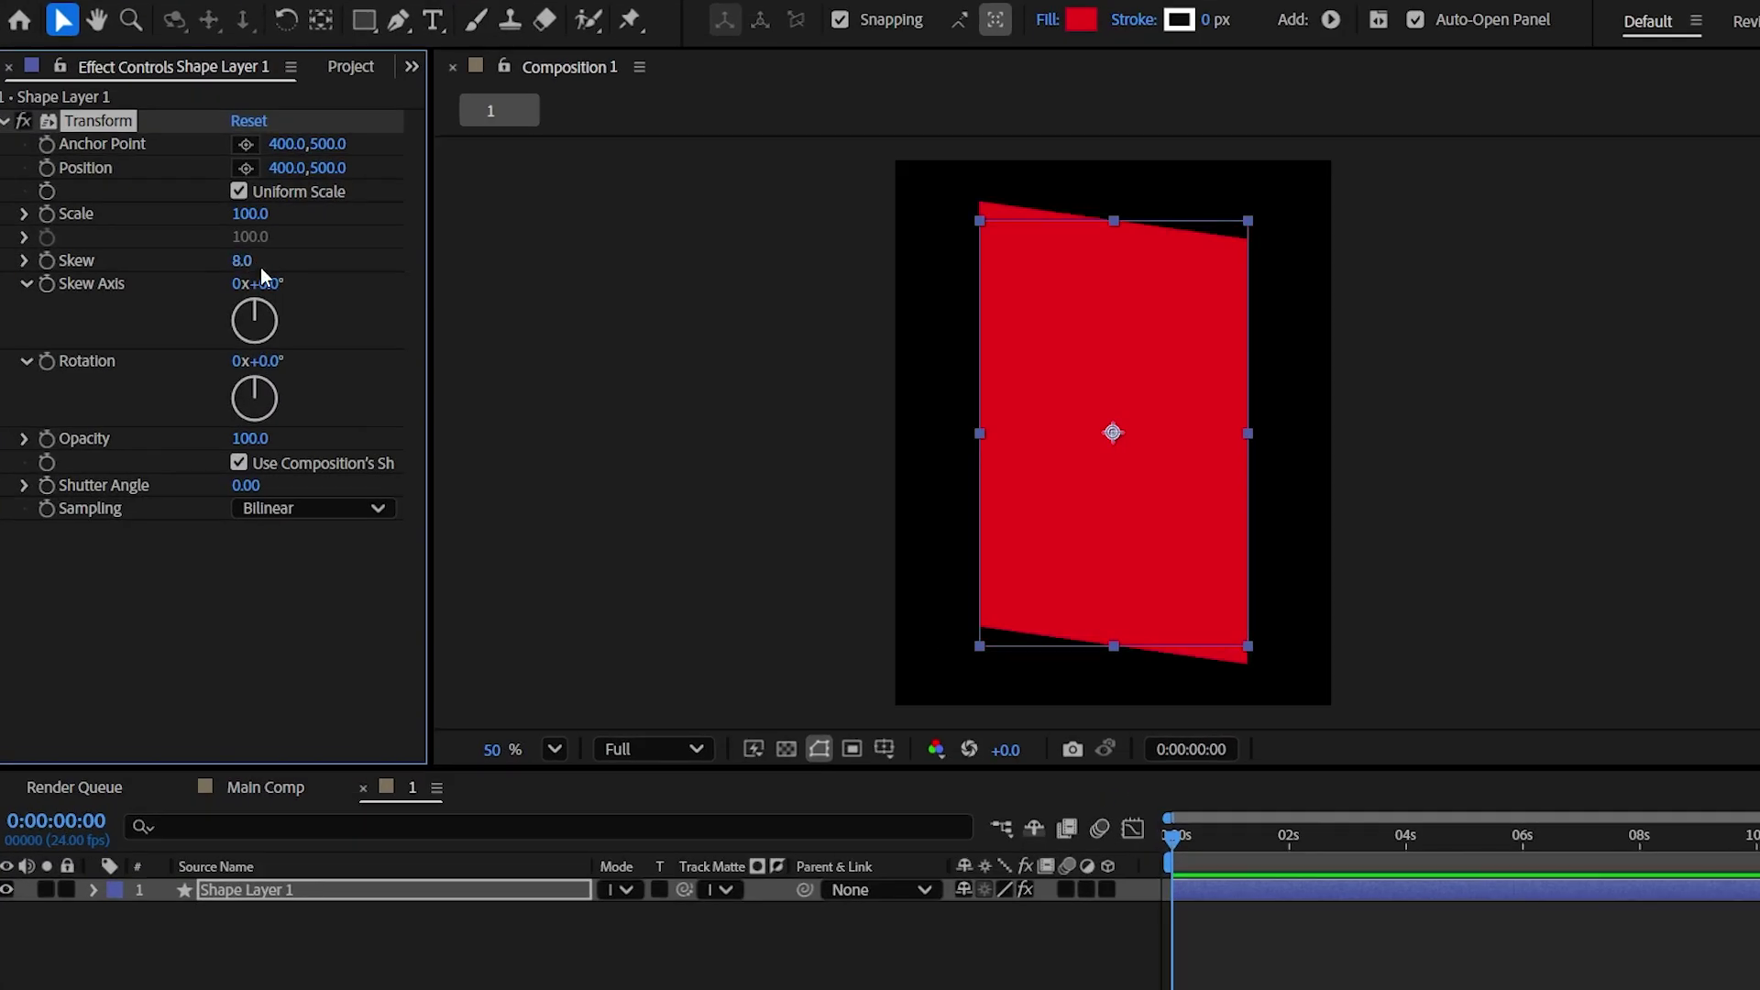
{"action": "left_click", "coordinate": [401, 985]}
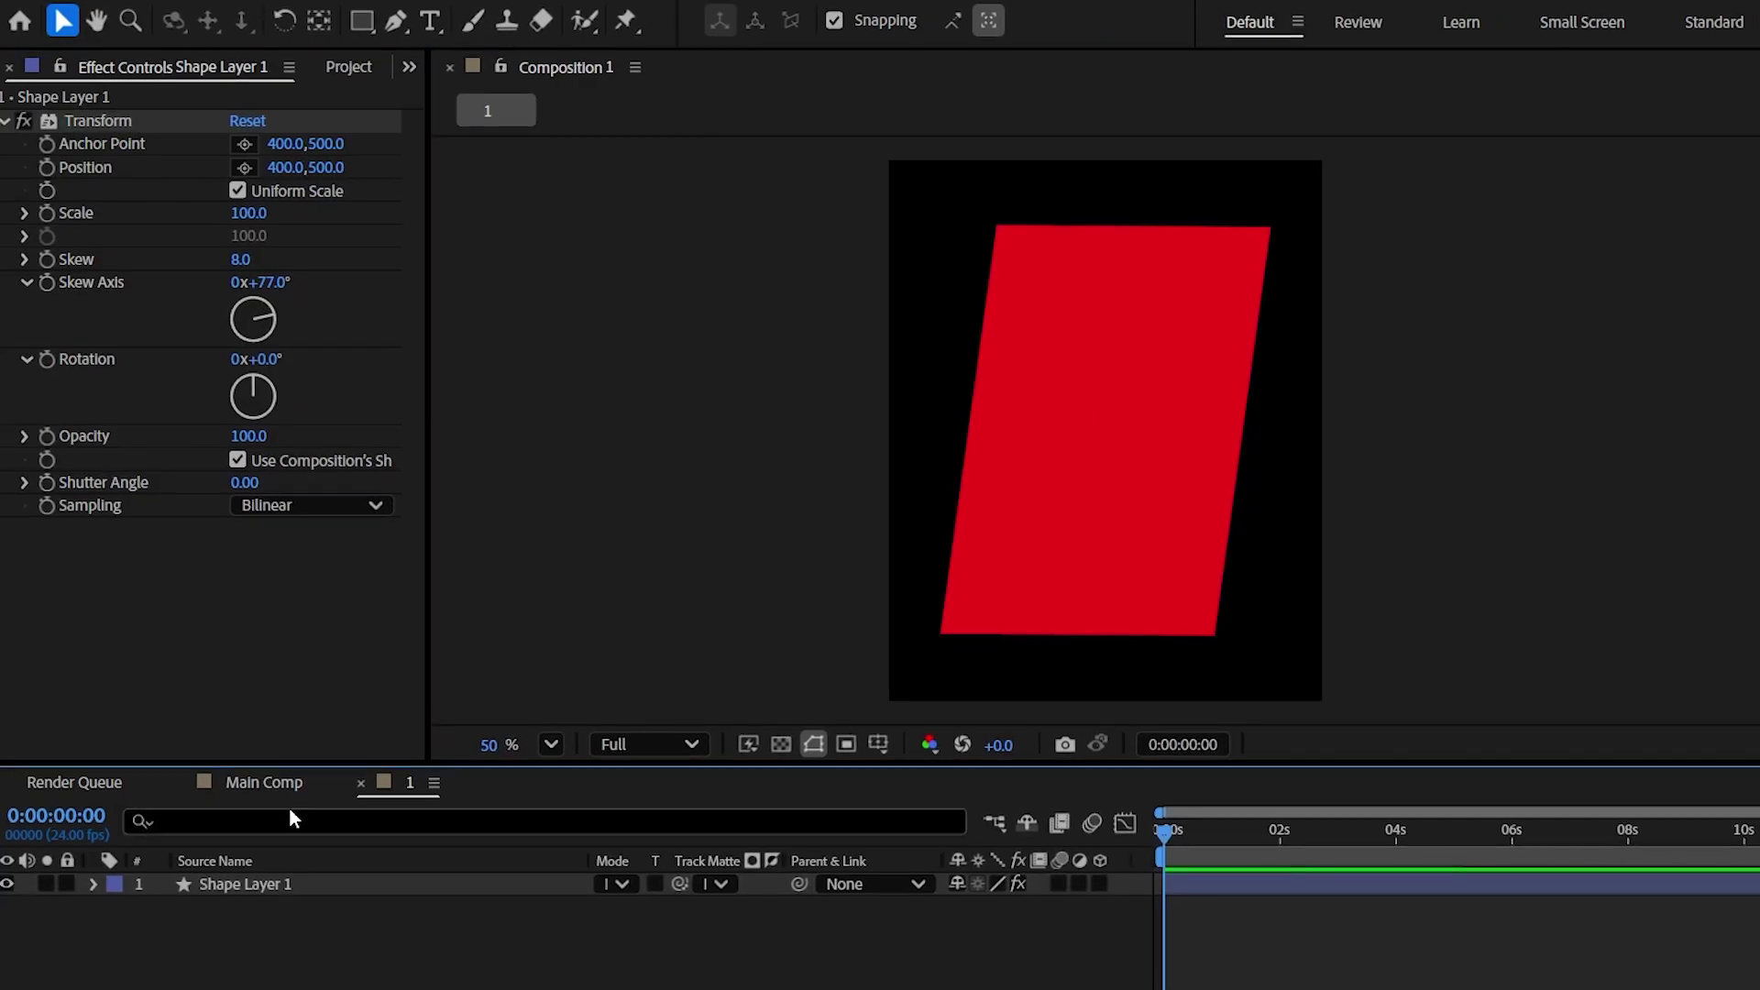
Add 1.jpg above Shape Layer 1 in comp 1 and scale it to 60%.
{"action": "left_click", "coordinate": [350, 66]}
{"action": "left_click_drag", "start_coordinate": [87, 491], "coordinate": [274, 841]}
{"action": "key", "text": "s"}
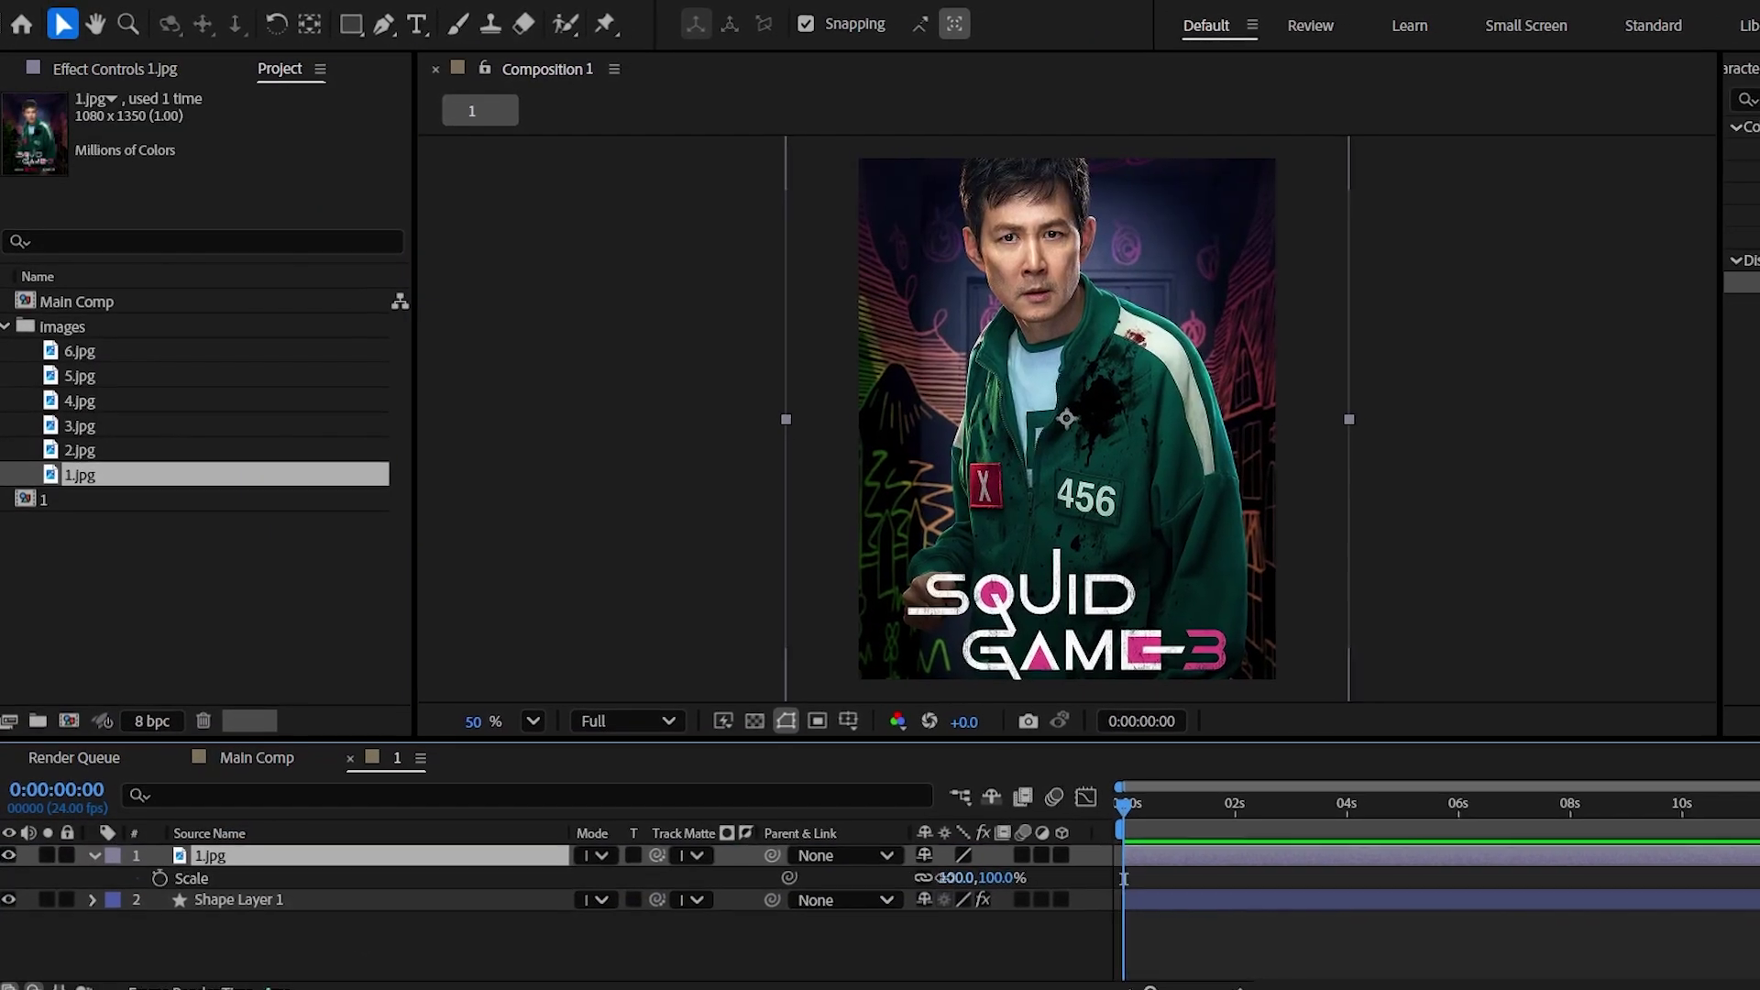
{"action": "left_click_drag", "start_coordinate": [946, 877], "coordinate": [909, 877]}
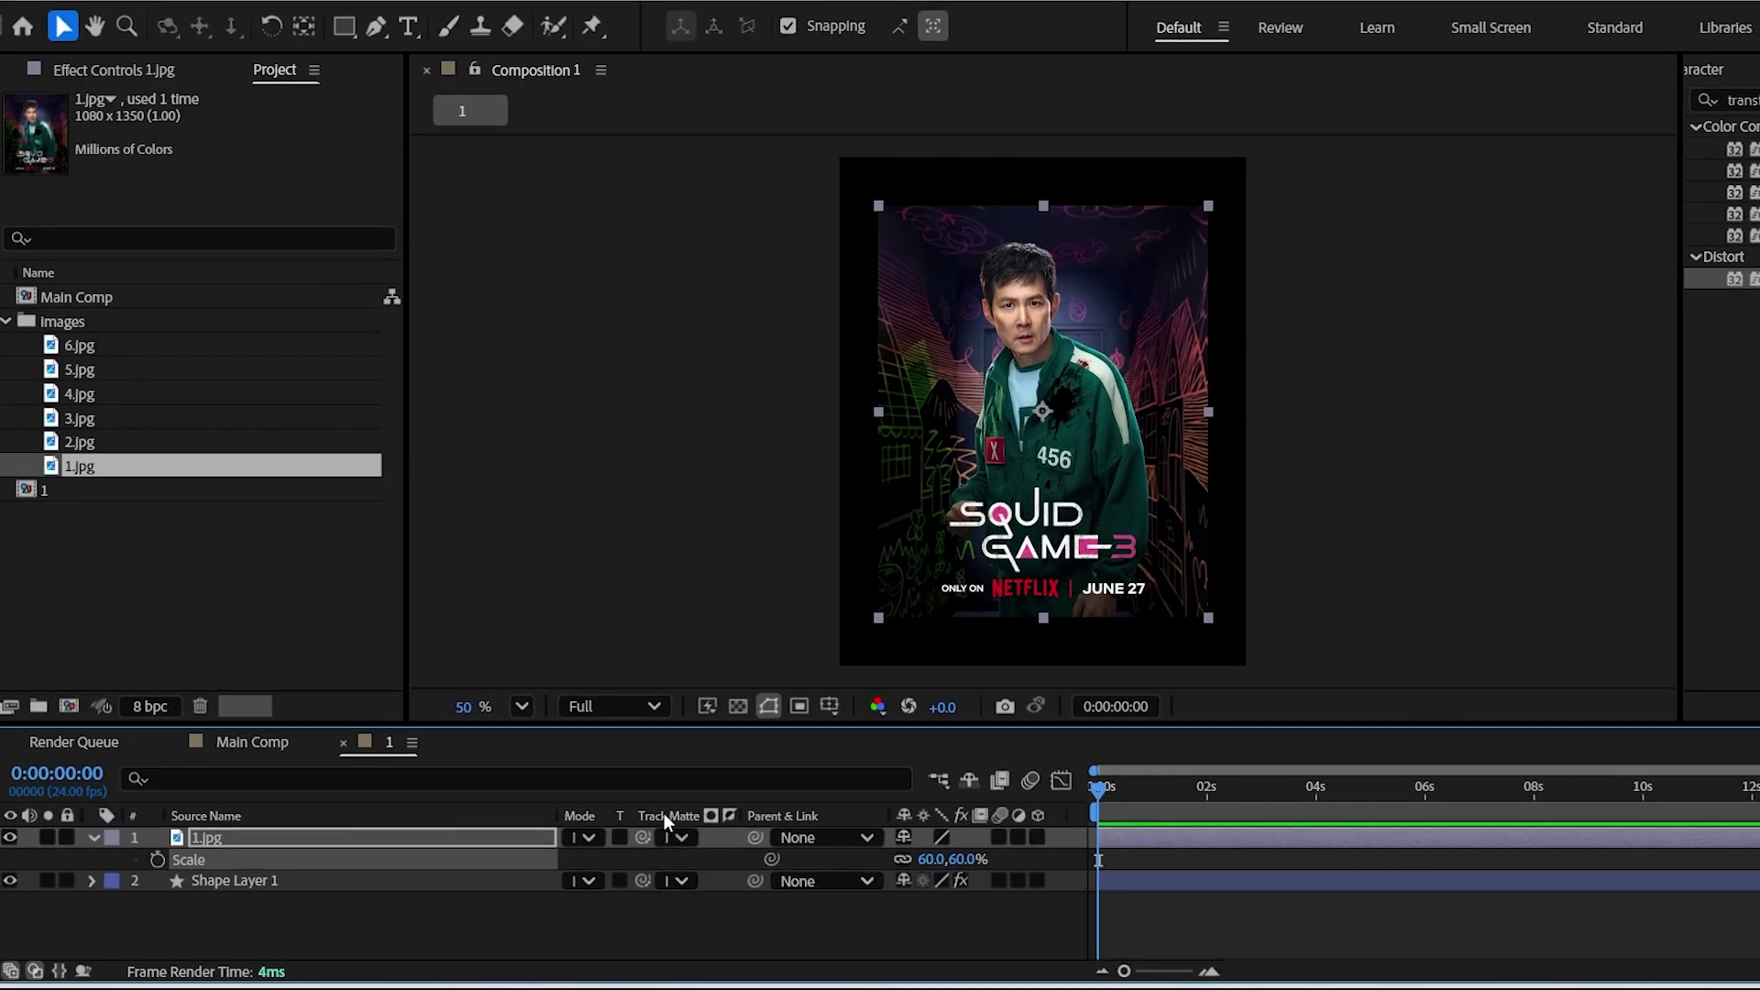
Set Shape Layer 1 as the track matte for the 1.jpg layer.
{"action": "left_click", "coordinate": [35, 969]}
{"action": "left_click", "coordinate": [35, 969]}
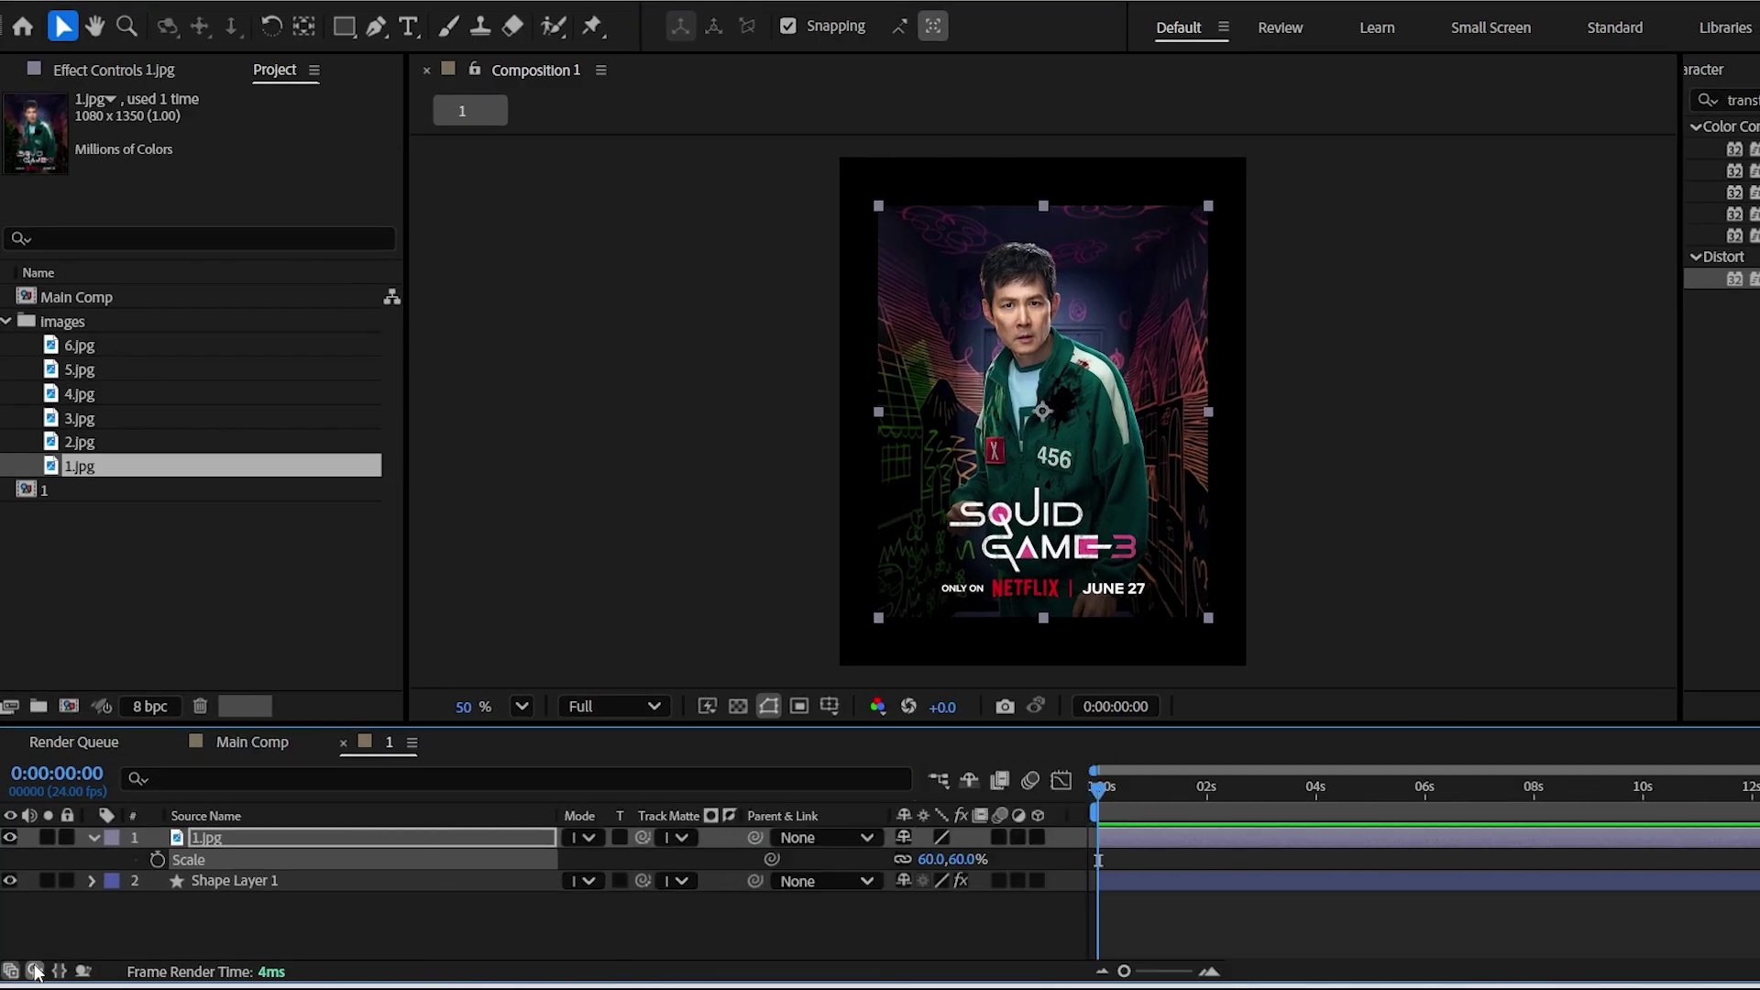
{"action": "left_click_drag", "start_coordinate": [642, 837], "coordinate": [279, 878]}
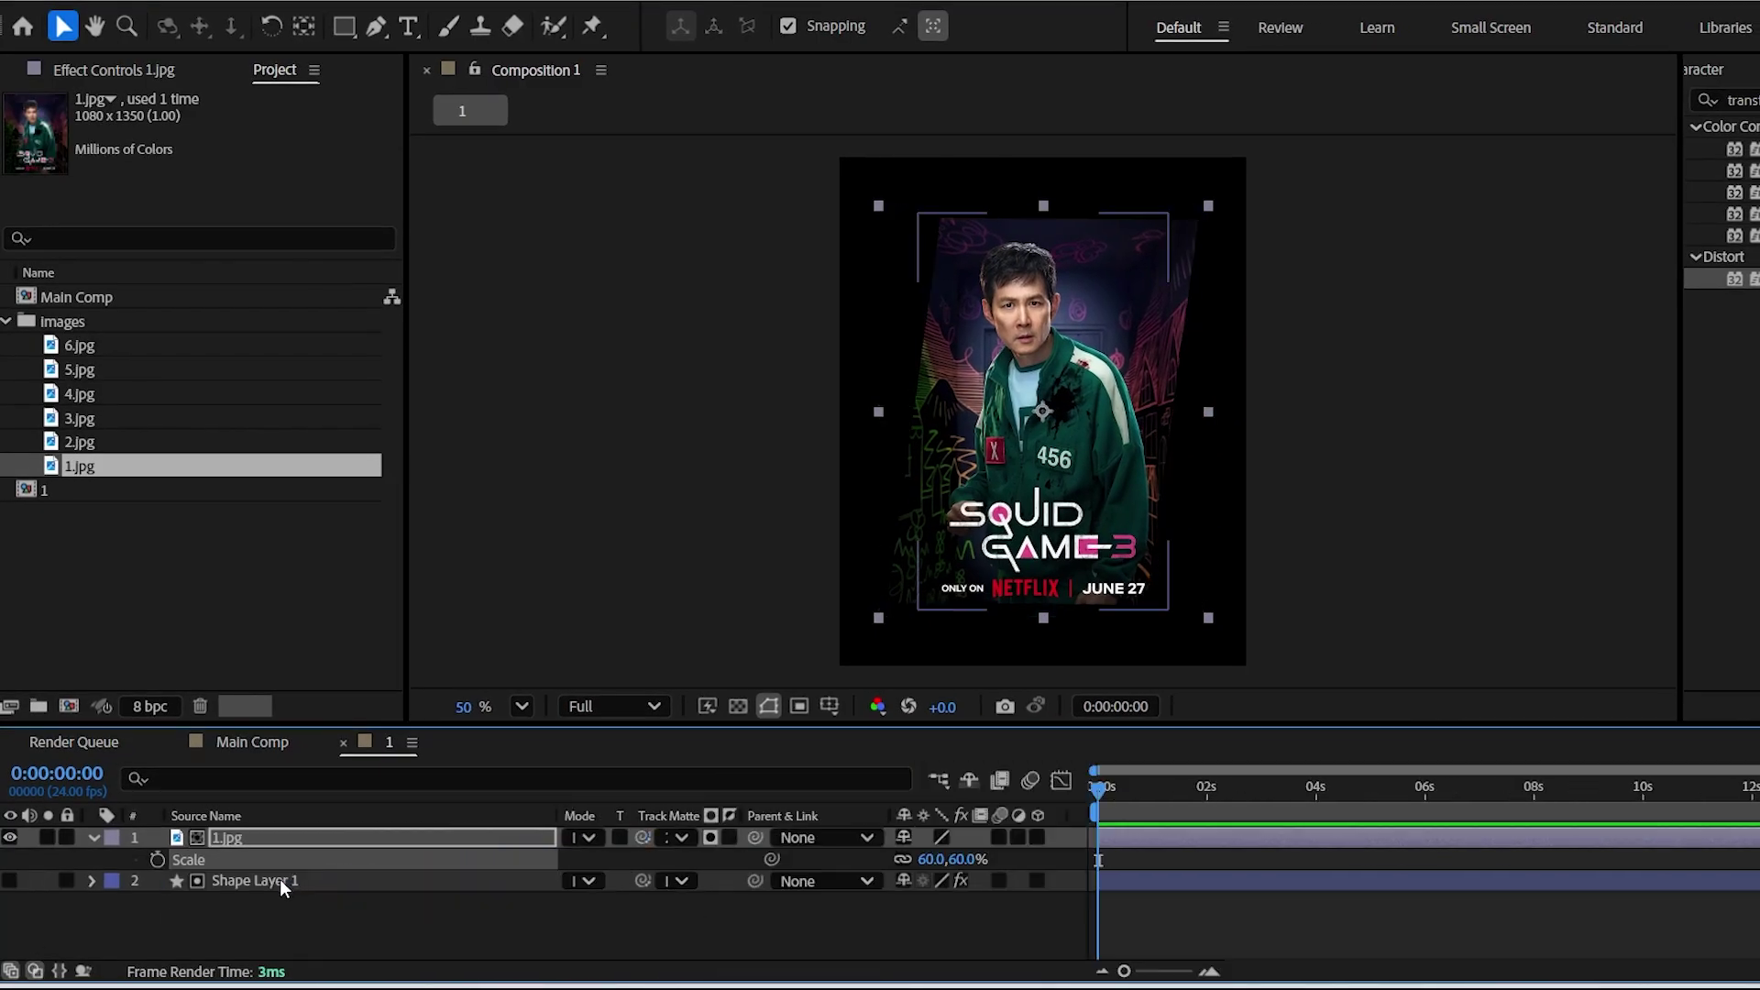
{"action": "left_click", "coordinate": [209, 892]}
Add comp 1 to Main Comp as a 3D layer and duplicate it.
{"action": "left_click", "coordinate": [271, 744]}
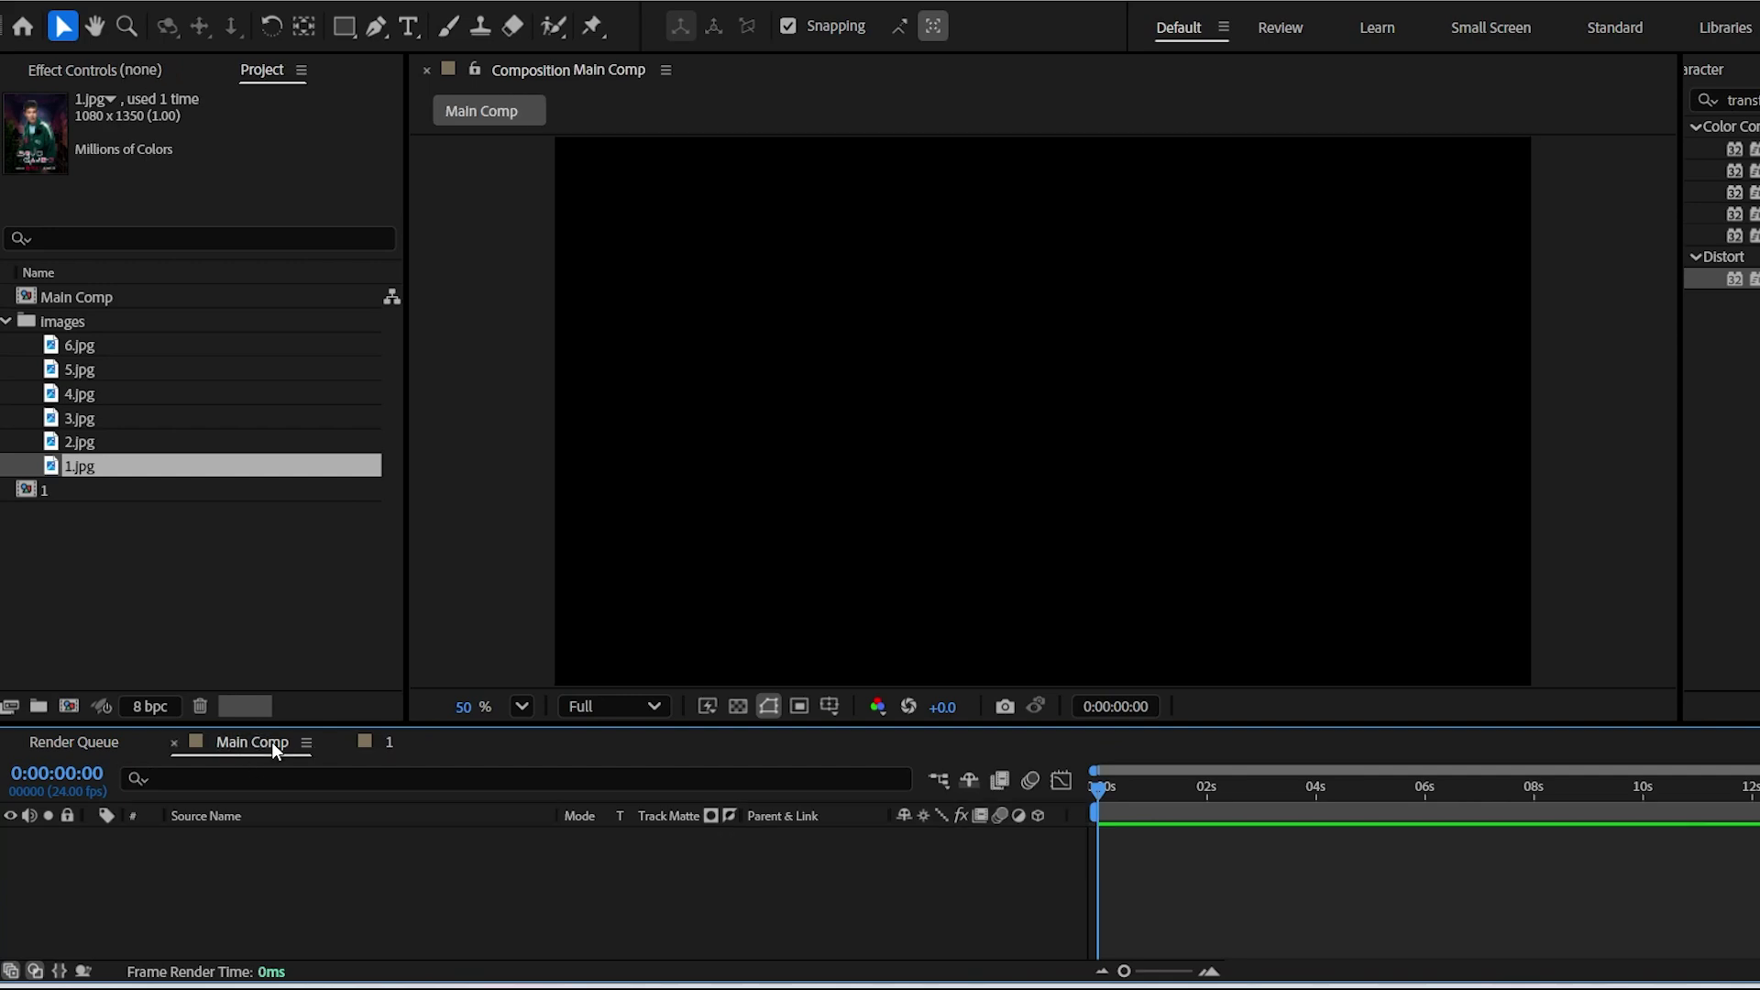
{"action": "left_click_drag", "start_coordinate": [47, 490], "coordinate": [234, 850]}
{"action": "left_click", "coordinate": [1037, 838]}
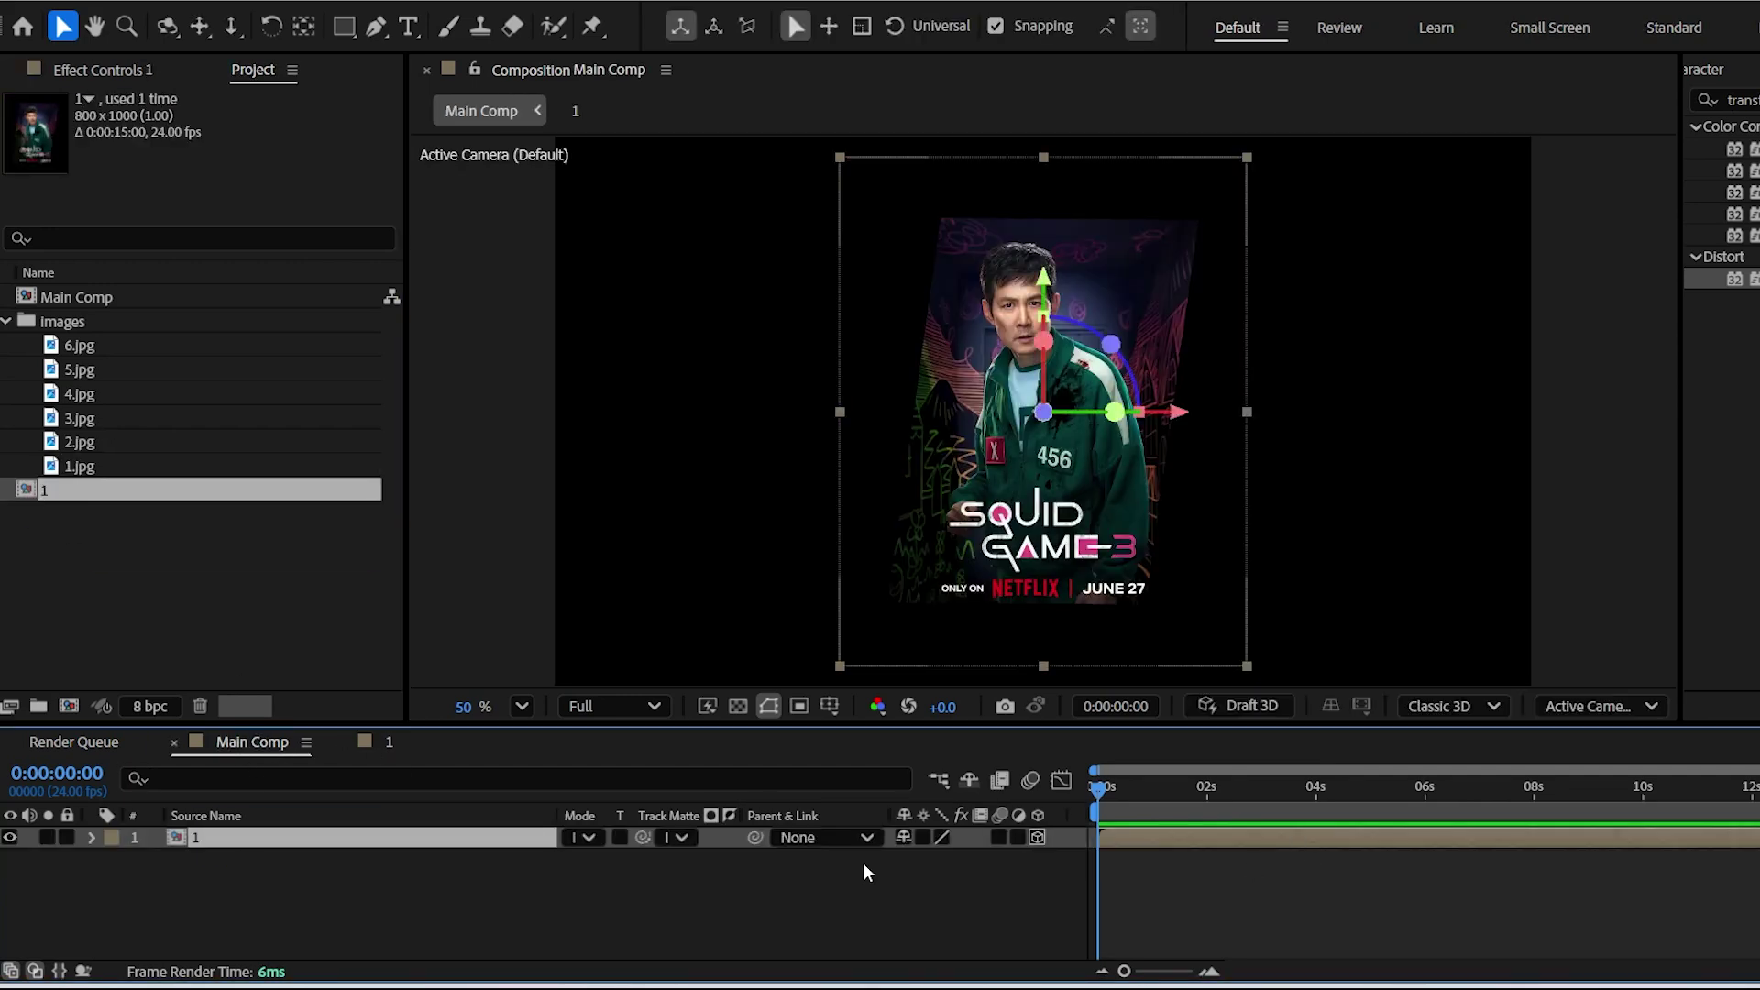
{"action": "left_click", "coordinate": [552, 905]}
{"action": "left_click", "coordinate": [244, 838]}
{"action": "key", "text": "ctrl+d"}
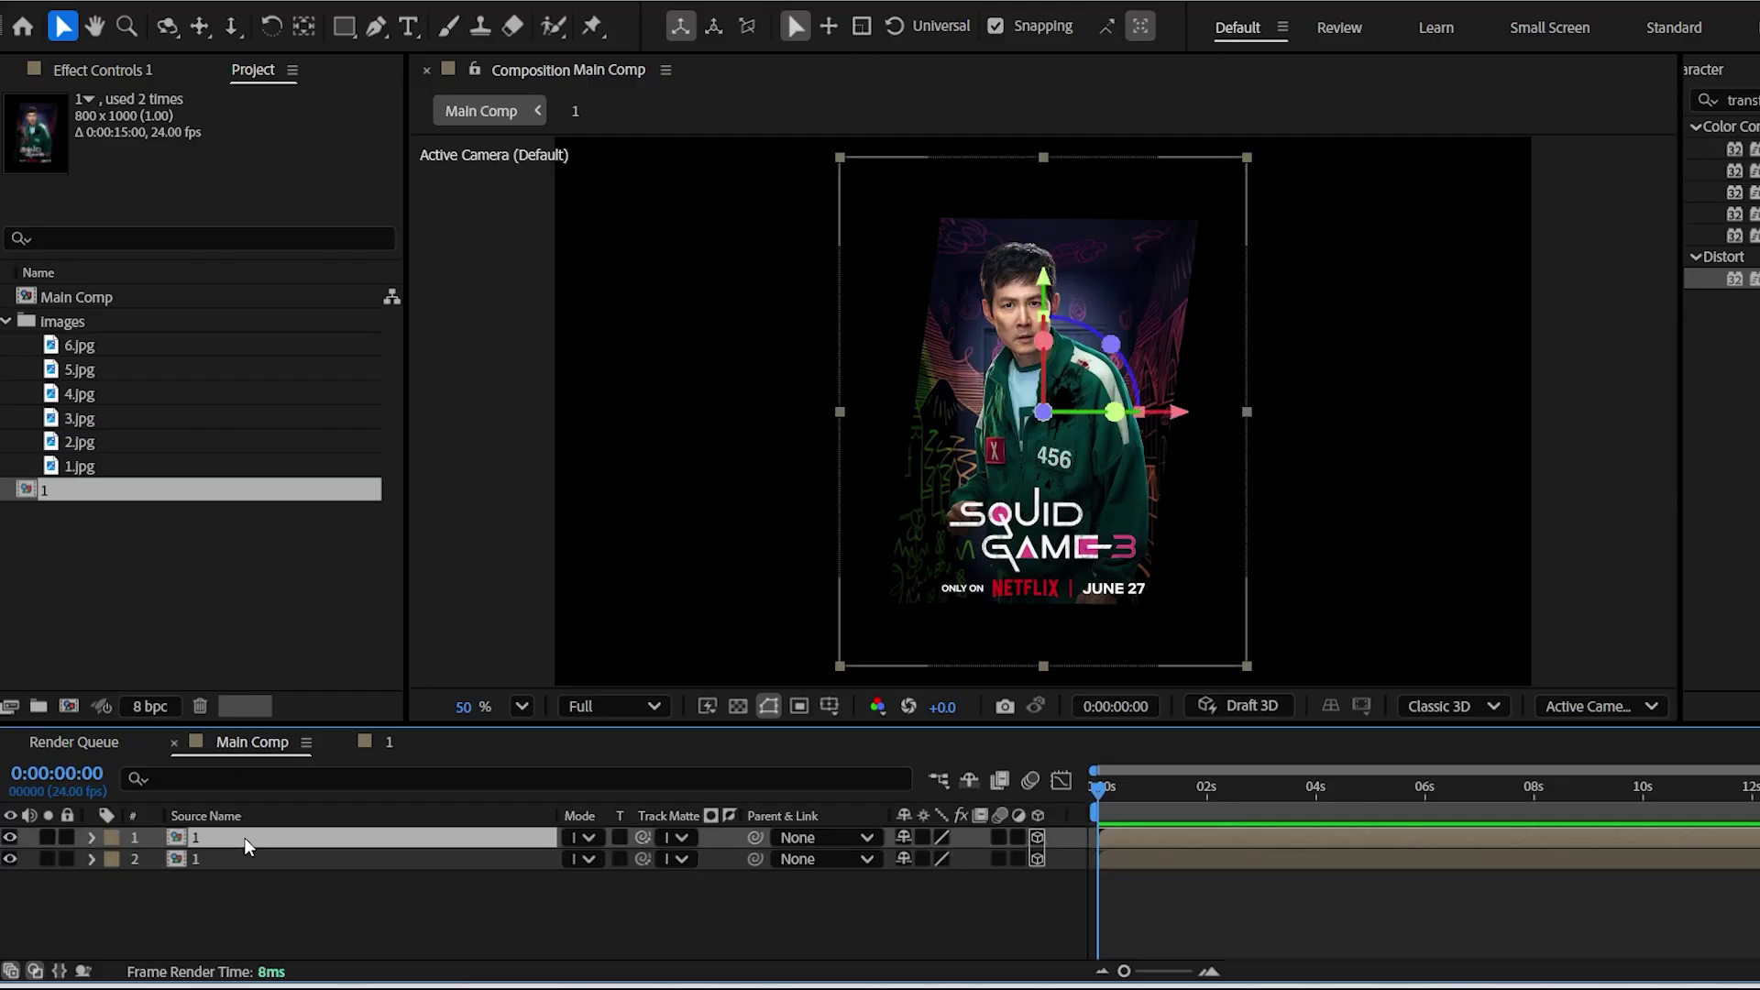
{"action": "left_click", "coordinate": [250, 858]}
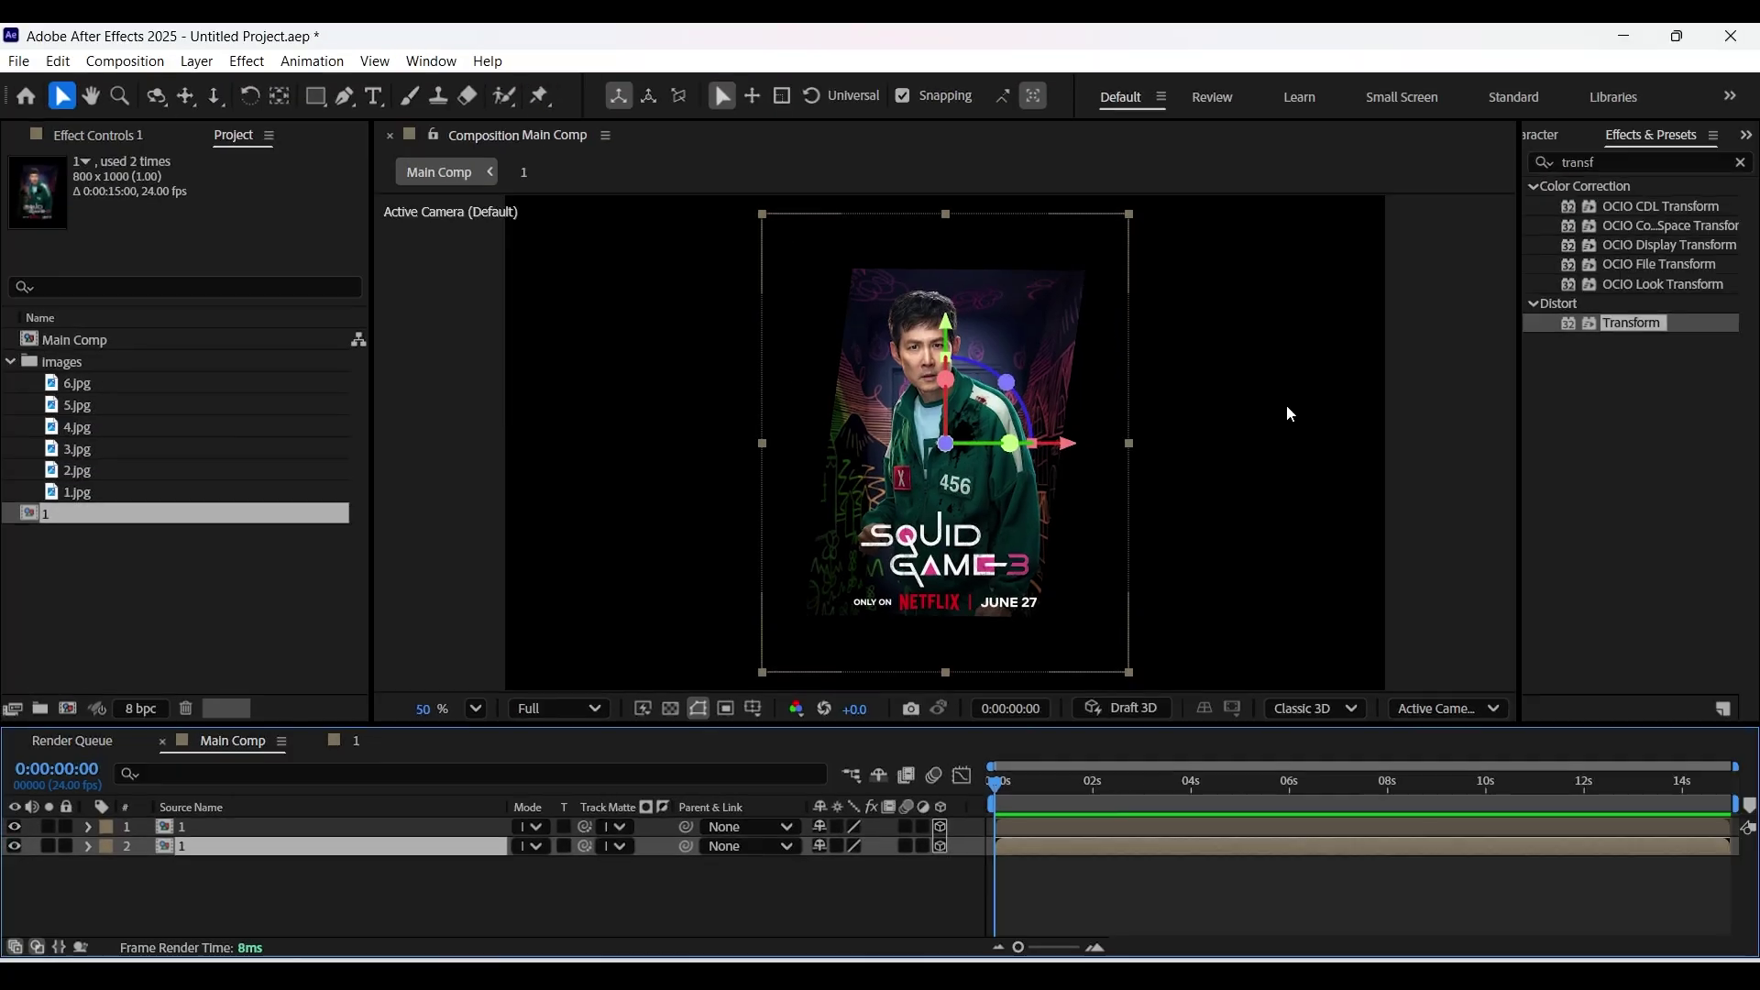
Apply a red Fill effect to layer 2 and scale it to 104%.
{"action": "left_click", "coordinate": [1643, 161]}
{"action": "key", "text": "BackSpace"}
{"action": "type", "text": "fill"}
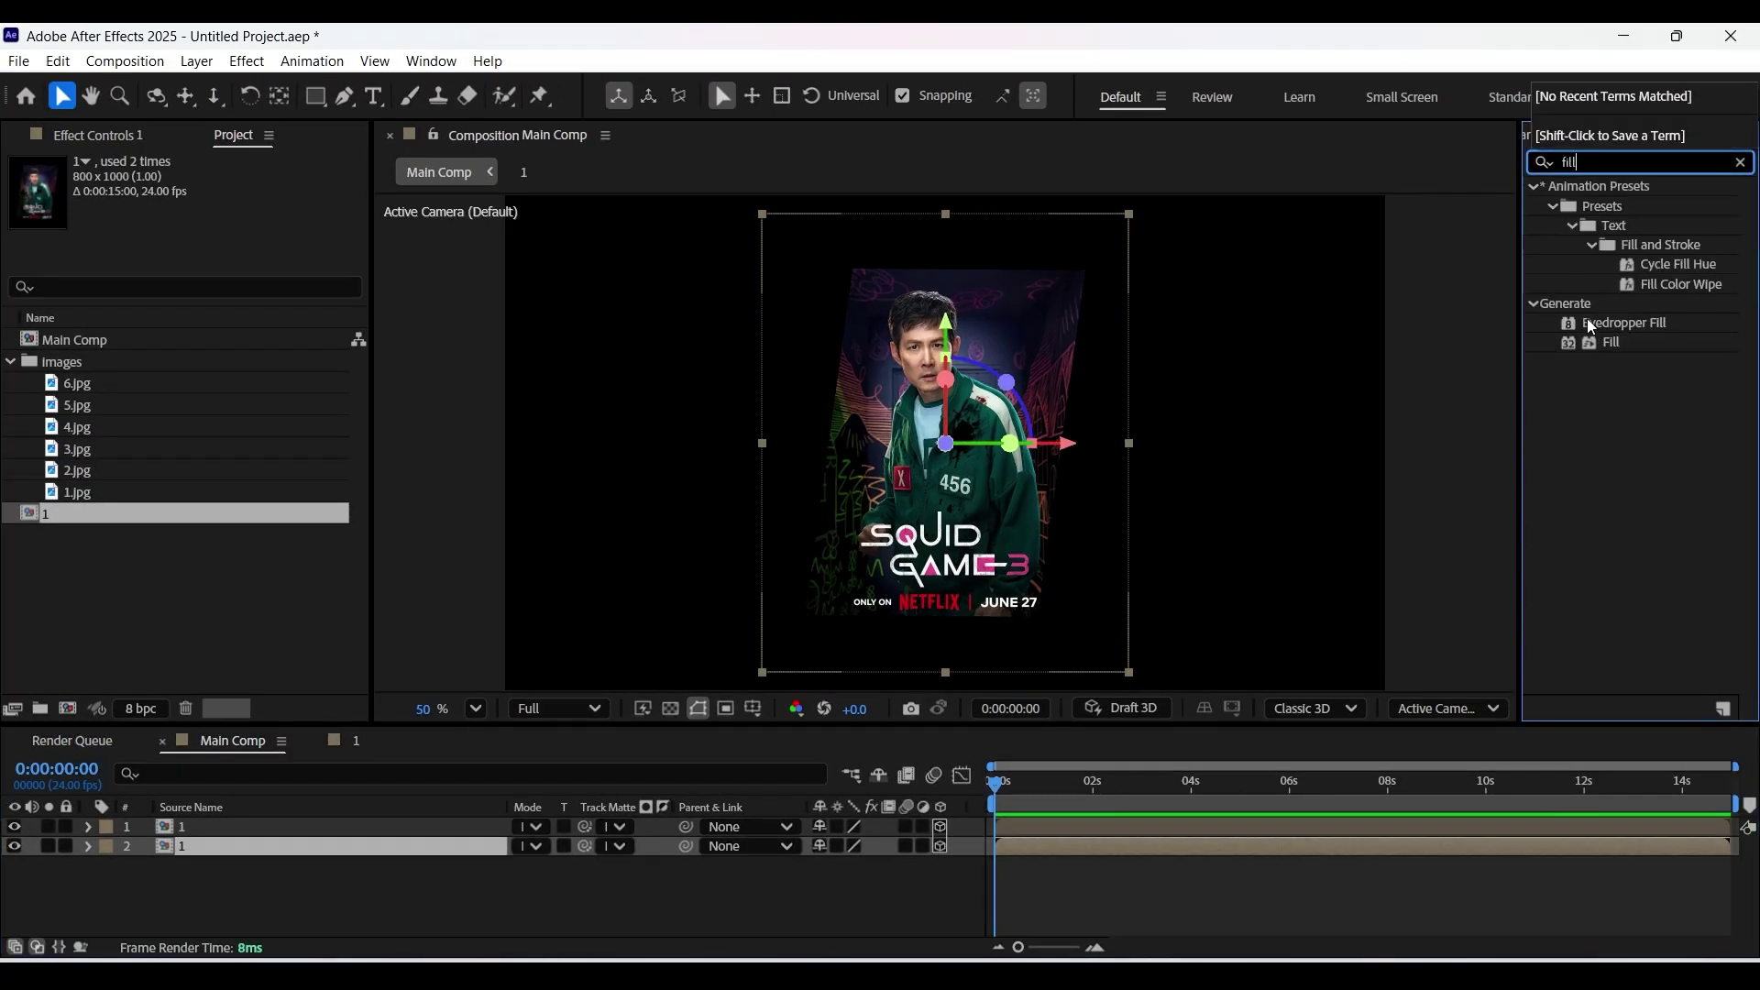
{"action": "double_click", "coordinate": [1614, 343]}
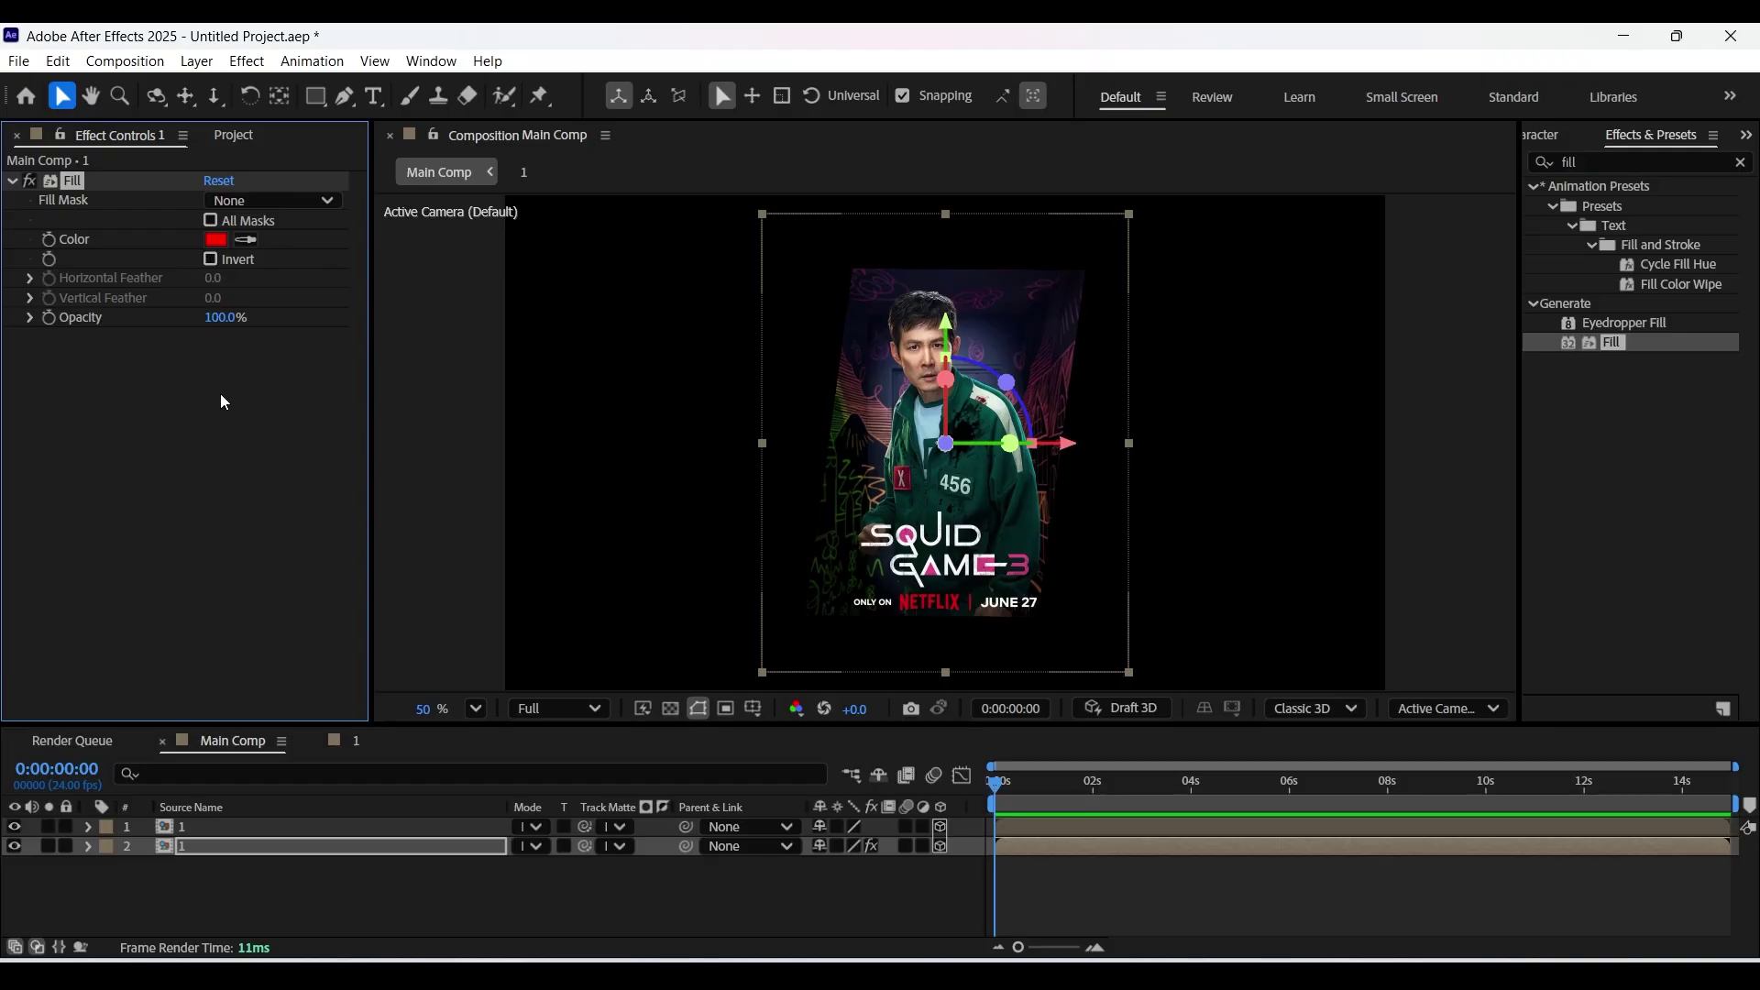
{"action": "left_click", "coordinate": [89, 846]}
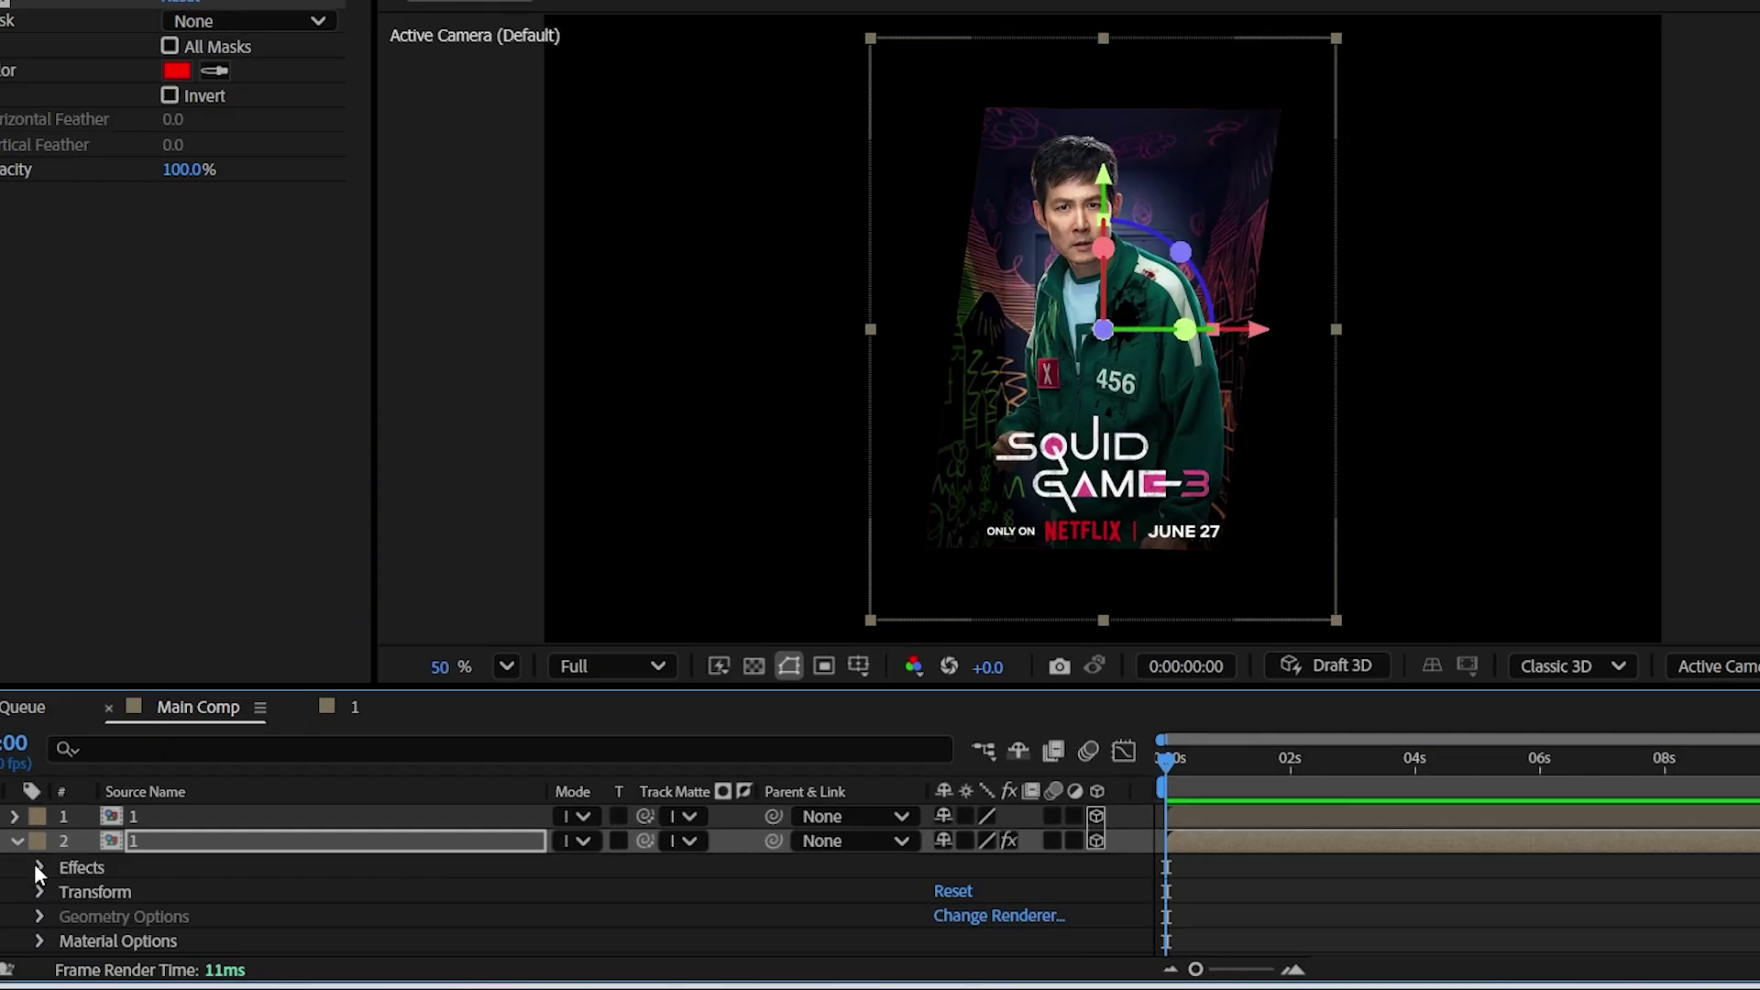
{"action": "left_click", "coordinate": [103, 882]}
{"action": "scroll", "coordinate": [826, 895], "scroll_direction": "down", "scroll_amount": 1}
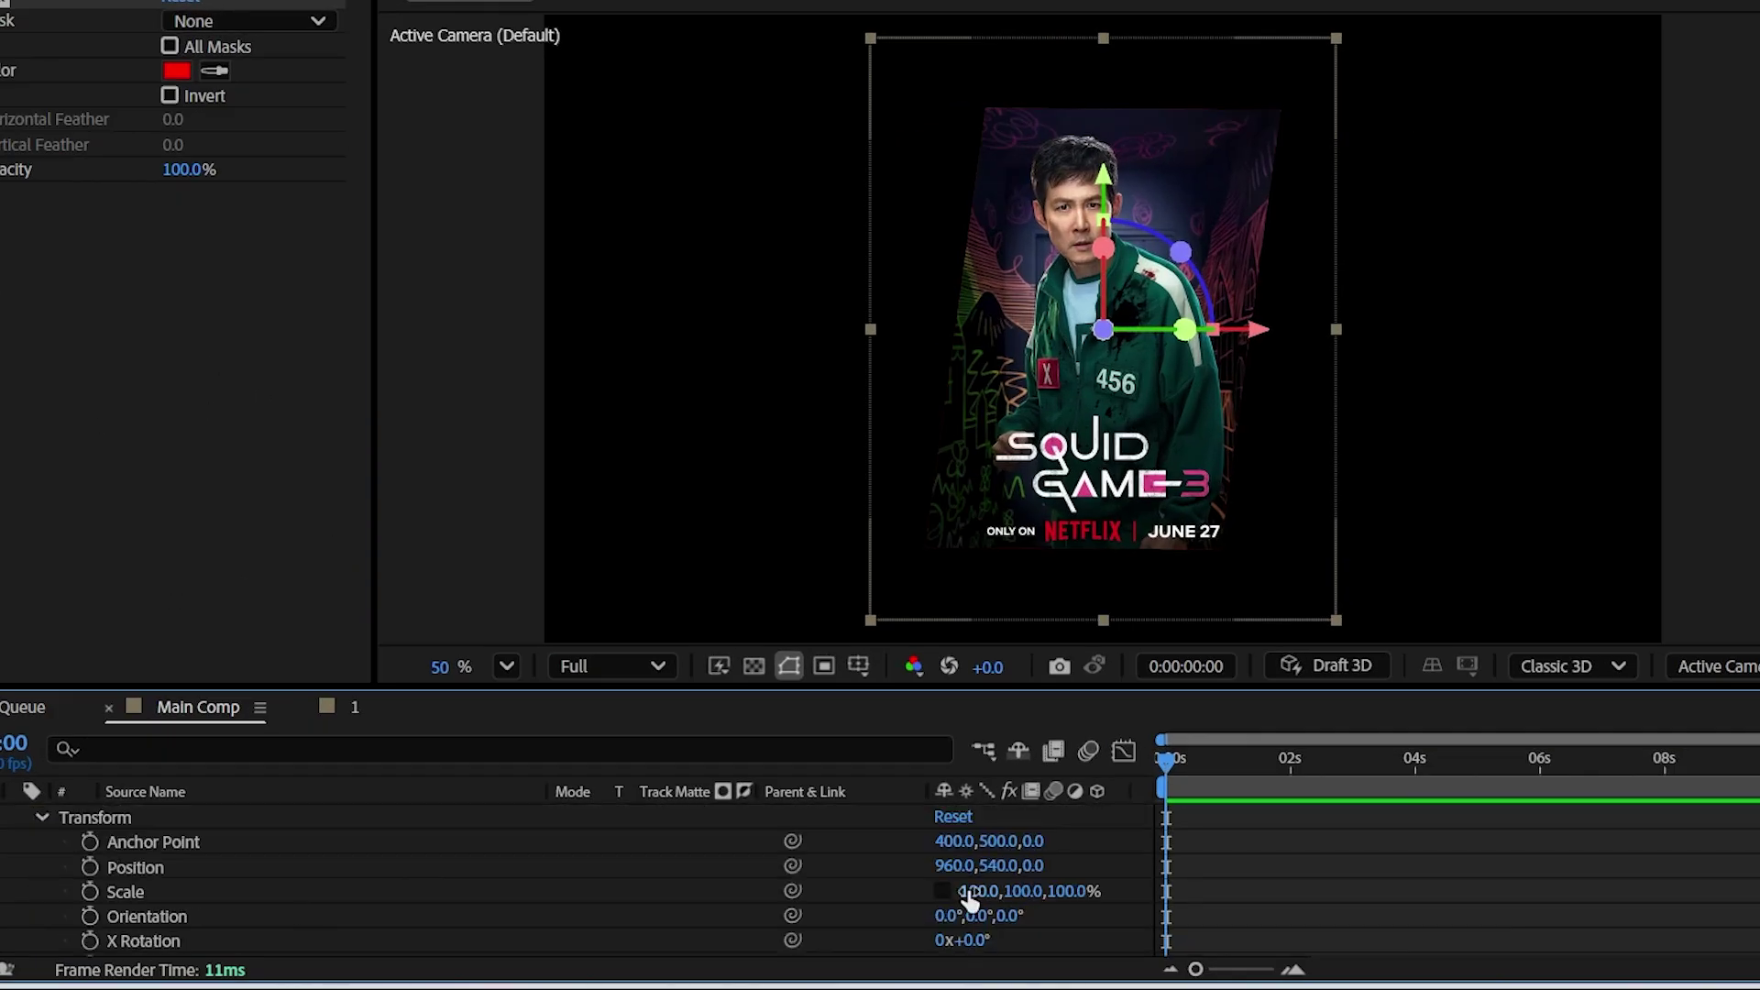
{"action": "left_click_drag", "start_coordinate": [969, 899], "coordinate": [995, 896]}
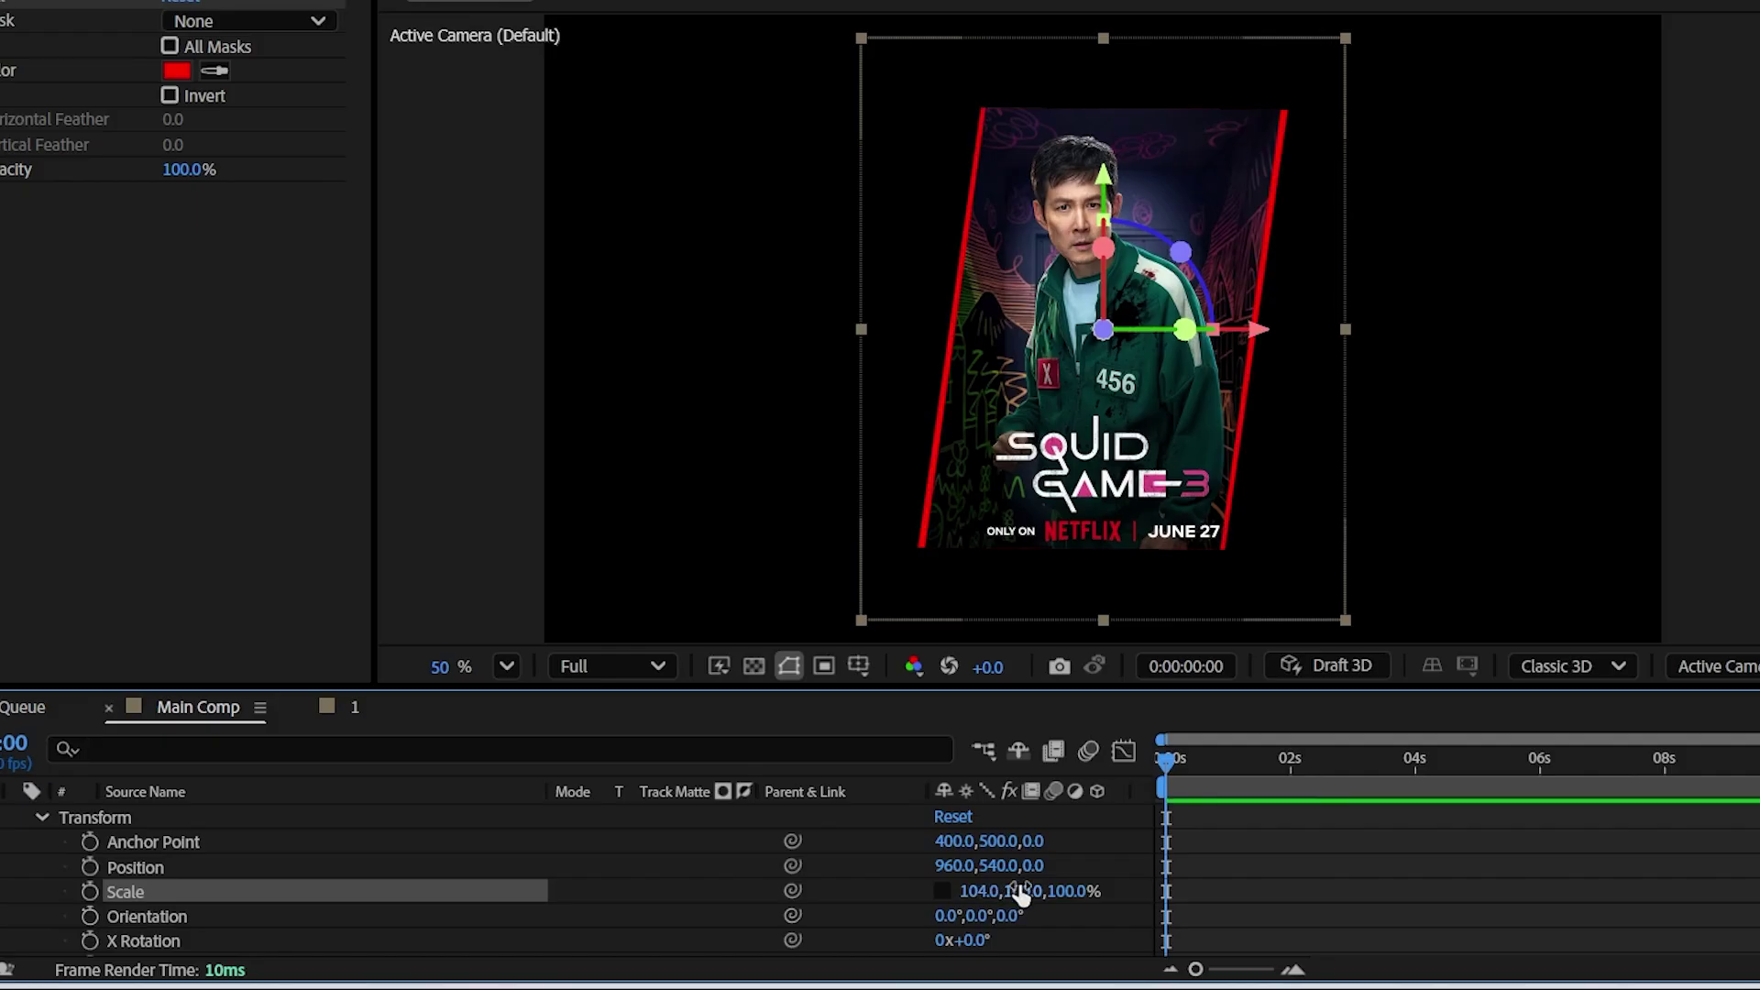
{"action": "scroll", "coordinate": [19, 837], "scroll_direction": "up", "scroll_amount": 3}
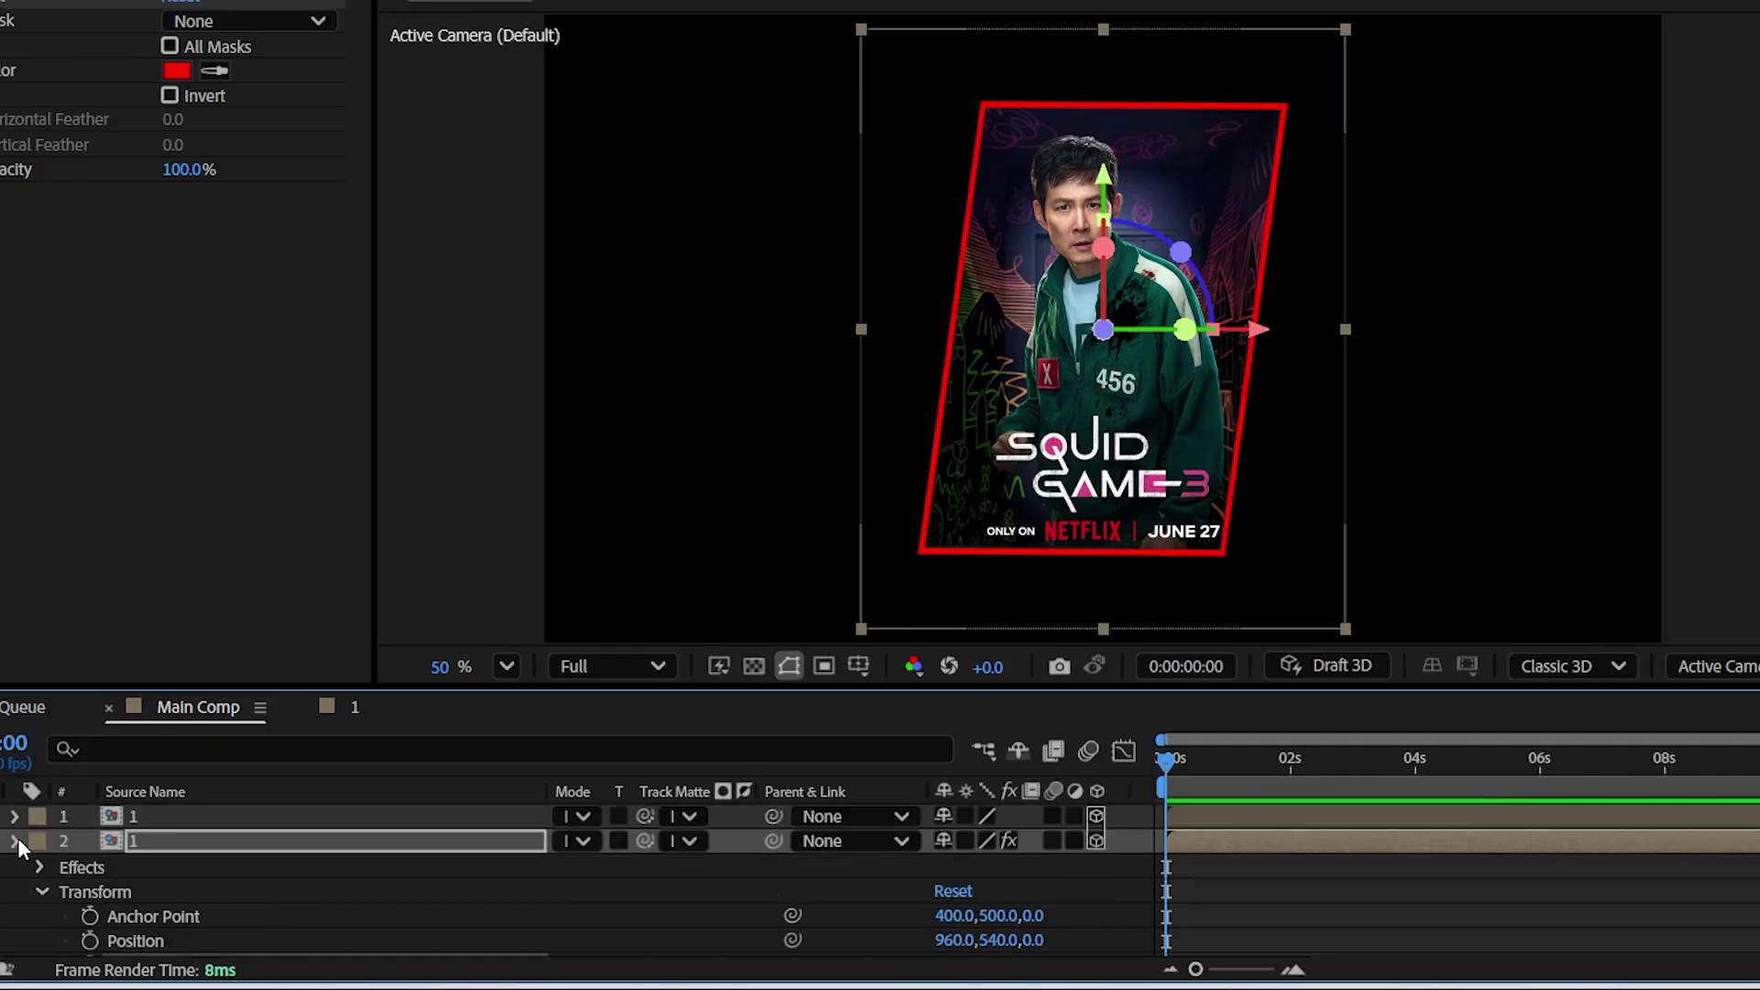
{"action": "left_click", "coordinate": [18, 838]}
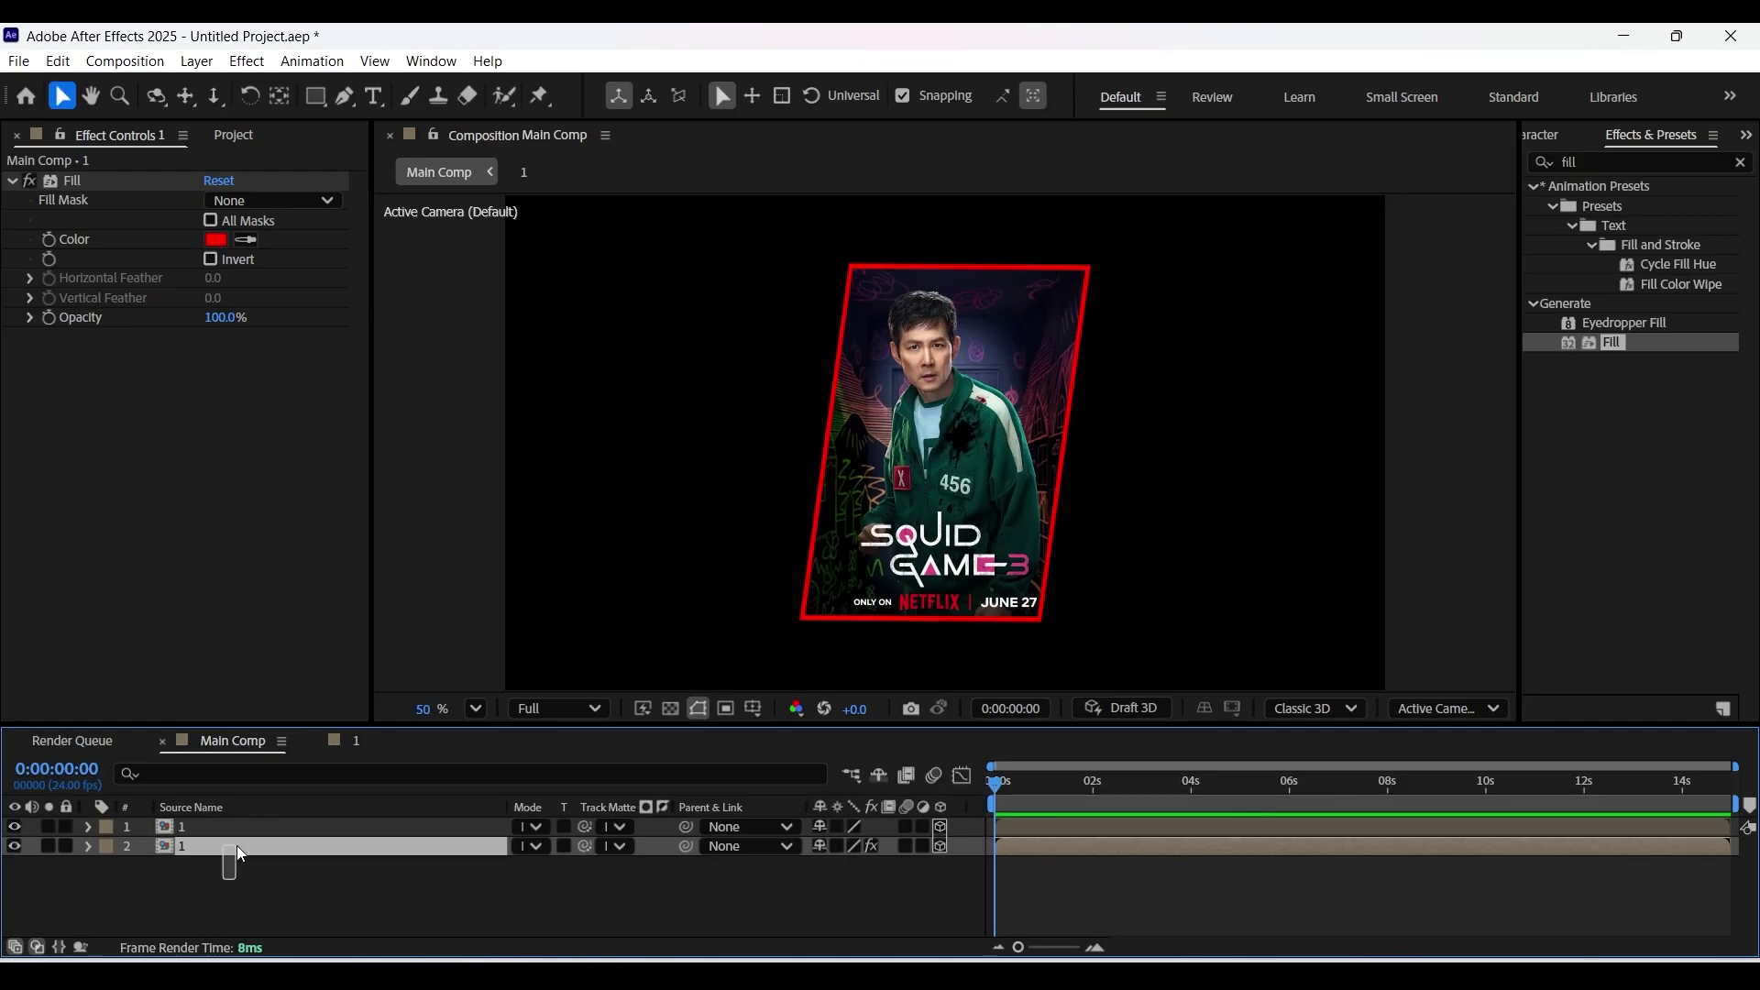
Pre-compose both card layers into Pre-comp 1 and turn on its 3D switch.
{"action": "left_click", "coordinate": [243, 827], "text": "shift"}
{"action": "right_click", "coordinate": [244, 827]}
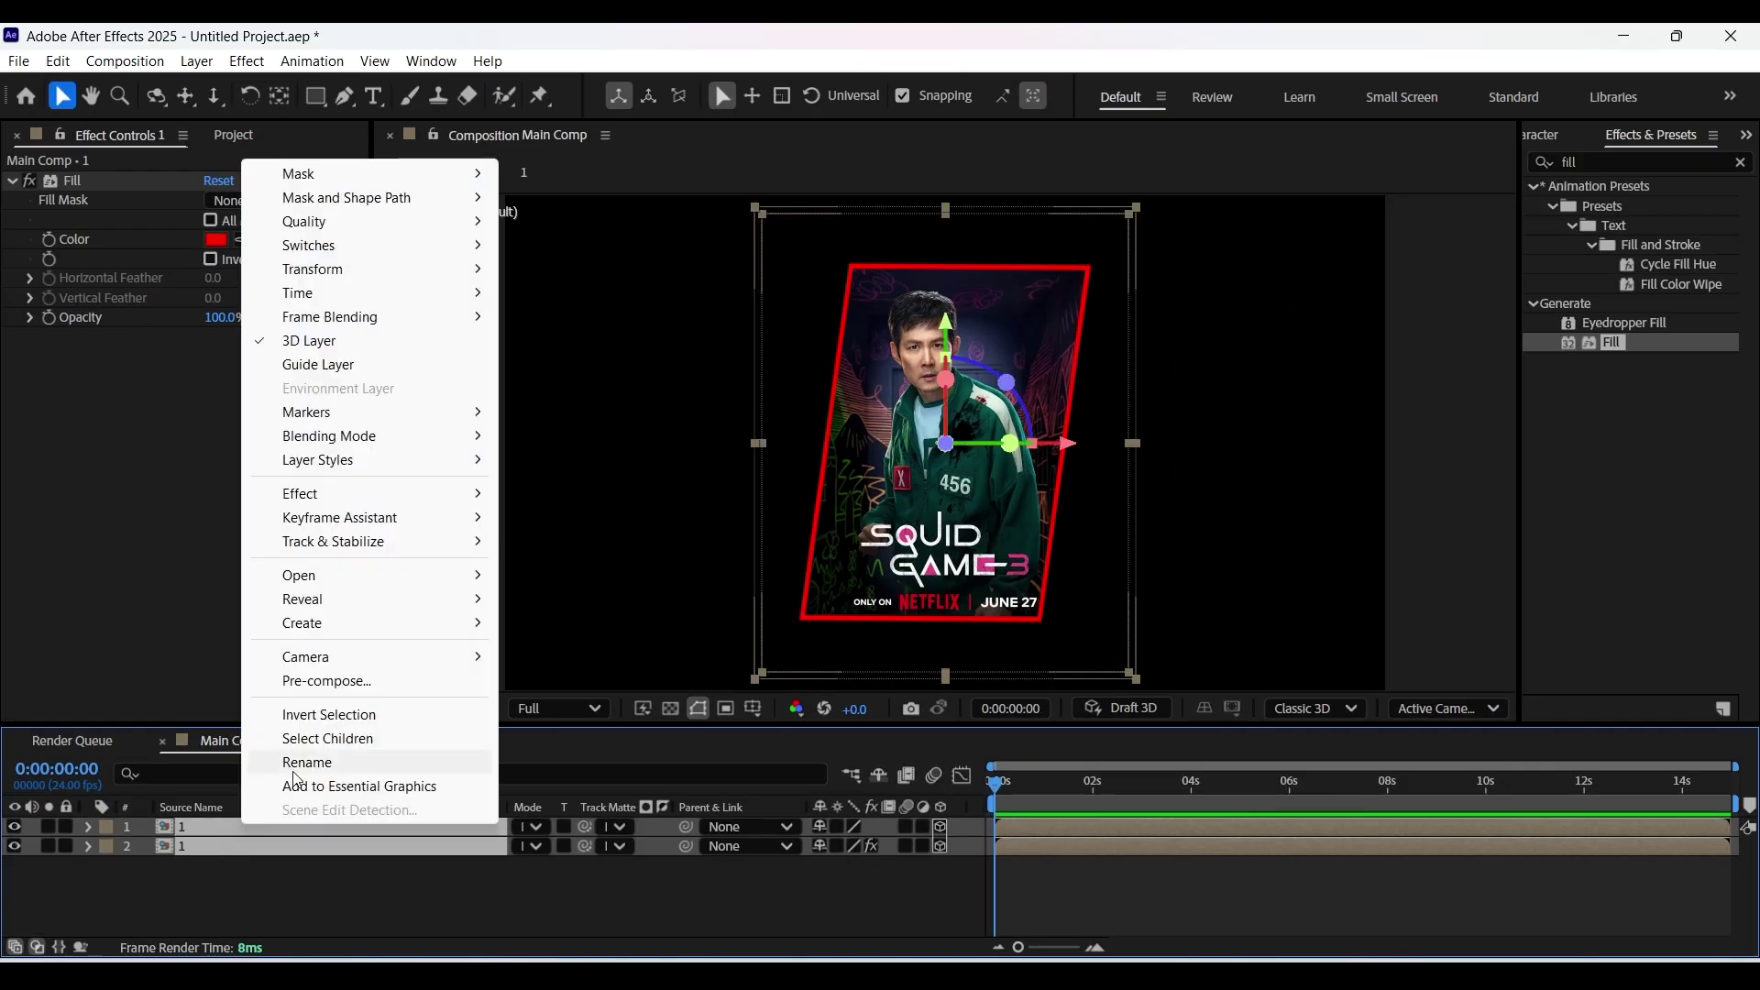
{"action": "left_click", "coordinate": [293, 681]}
{"action": "left_click", "coordinate": [989, 670]}
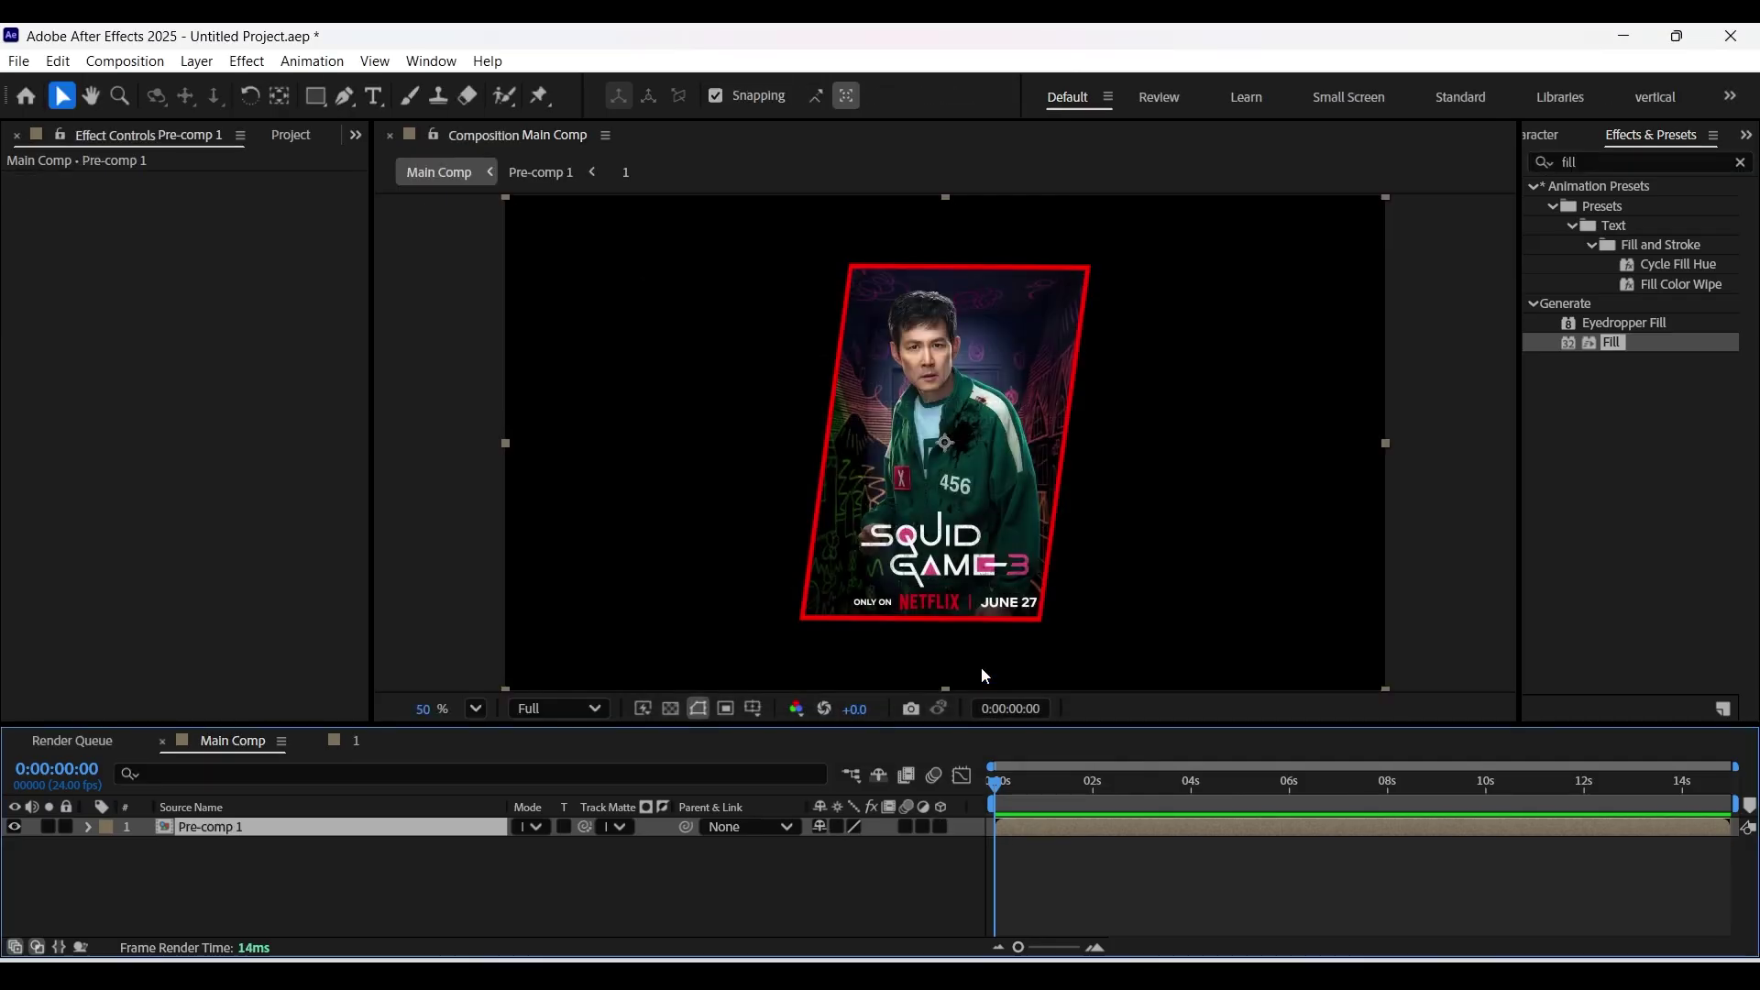
{"action": "left_click", "coordinate": [939, 827]}
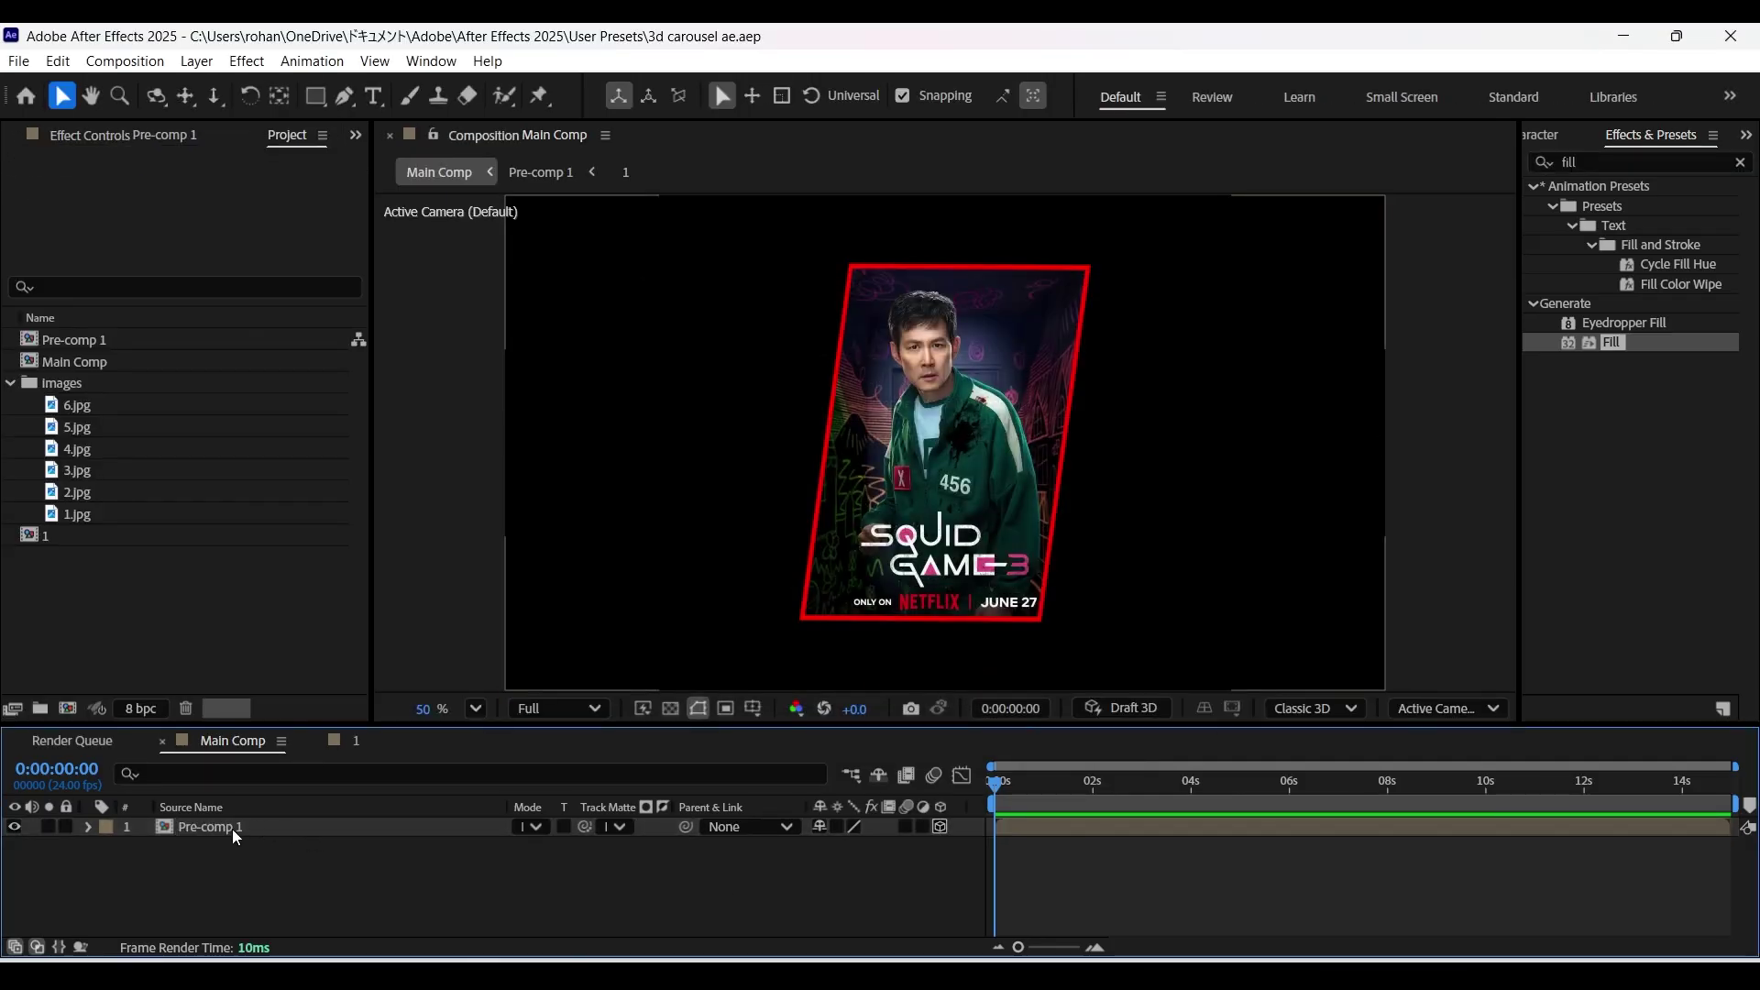
{"action": "left_click", "coordinate": [233, 827]}
Duplicate comp 1 in the Project panel to create comps 2 through 6.
{"action": "left_click", "coordinate": [339, 750]}
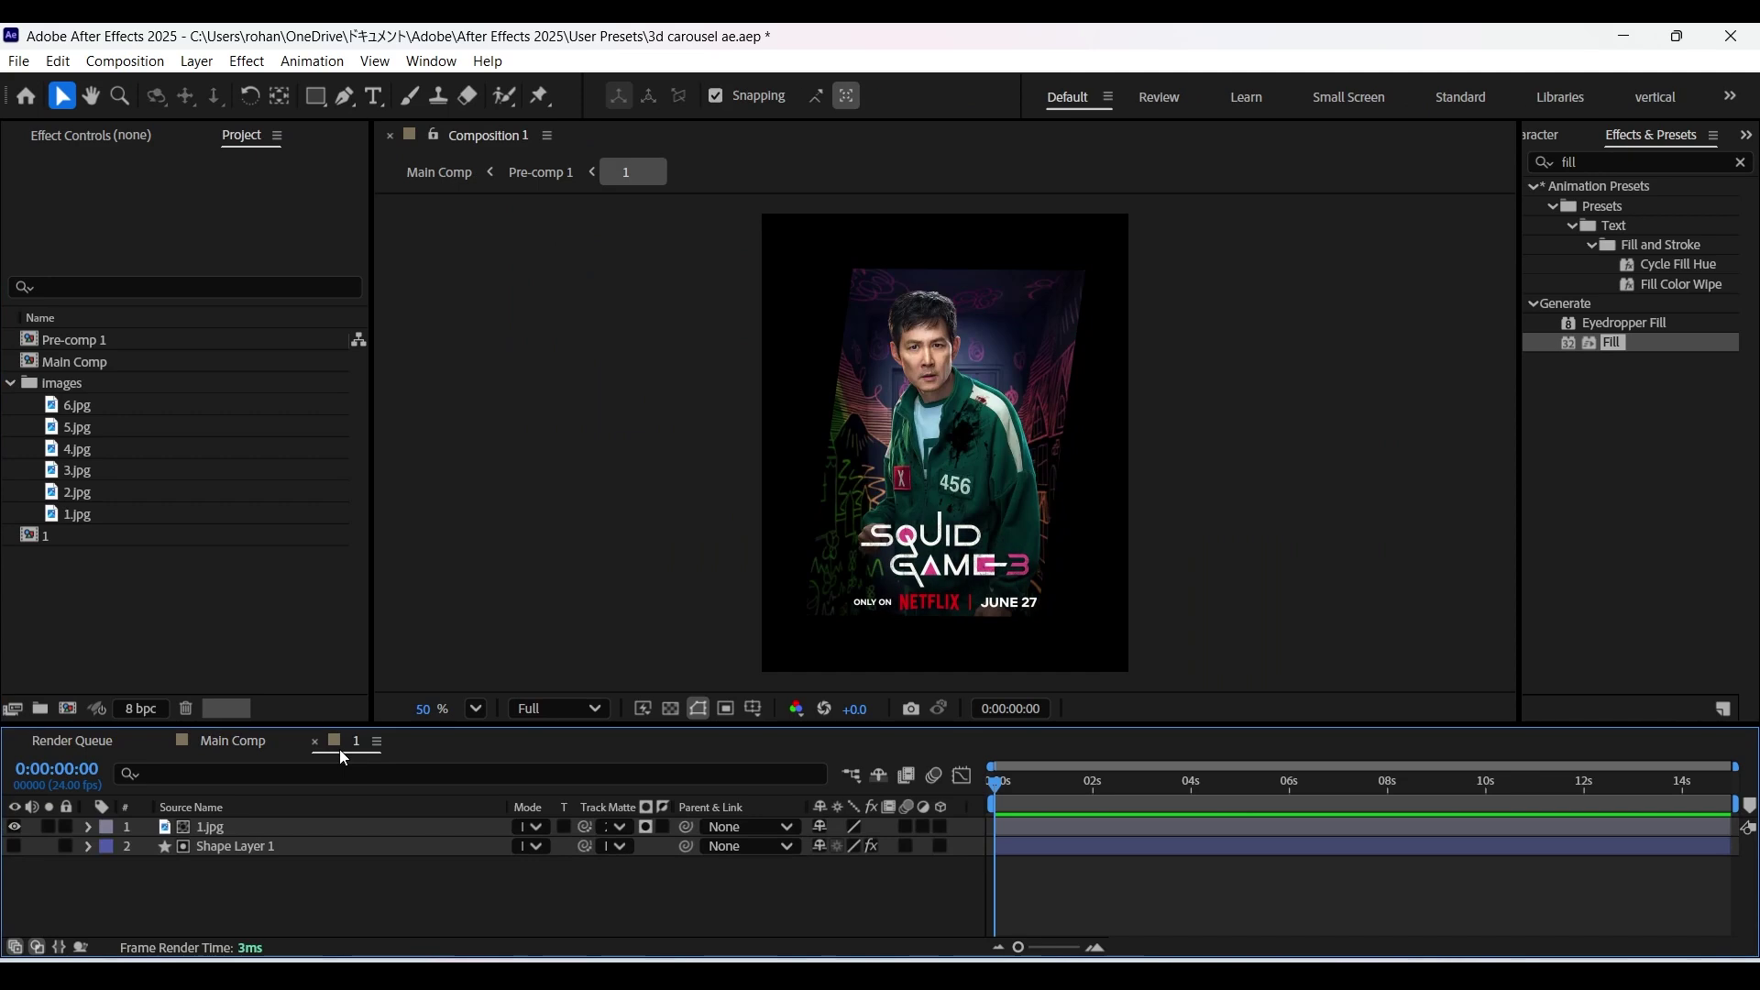
{"action": "left_click", "coordinate": [69, 540]}
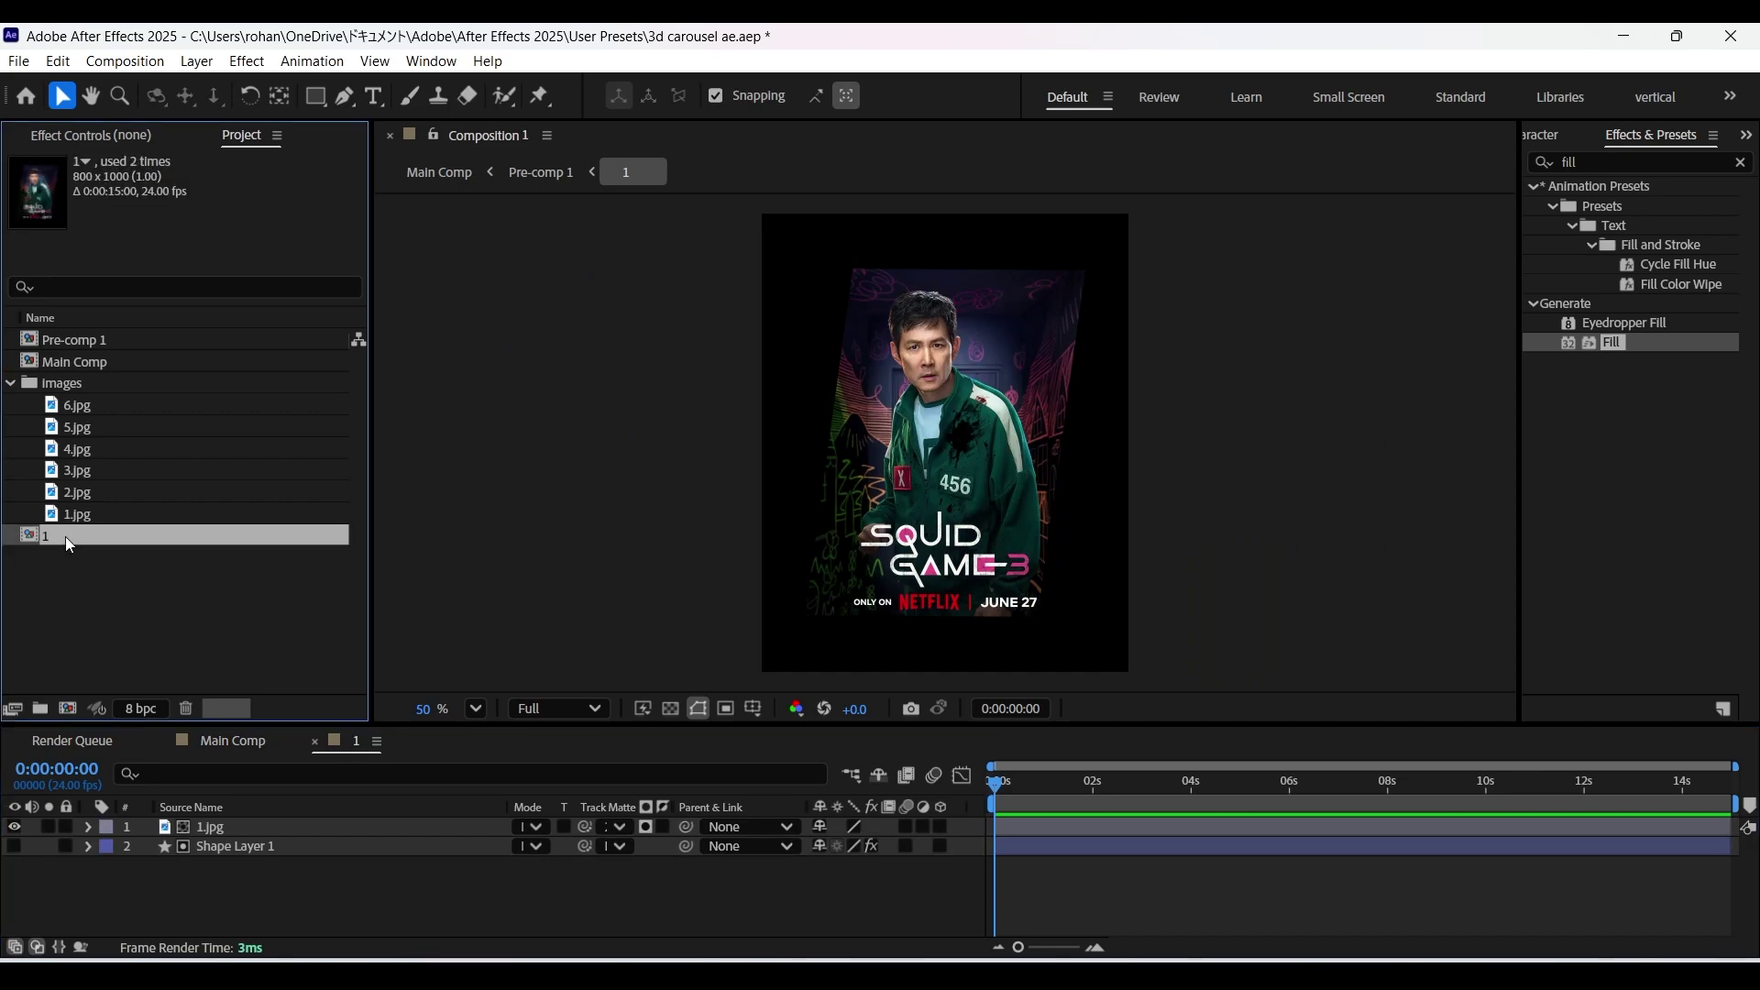
{"action": "key", "text": "ctrl+d"}
{"action": "key", "text": "ctrl+d"}
{"action": "key", "text": "ctrl+d"}
{"action": "key", "text": "ctrl+d"}
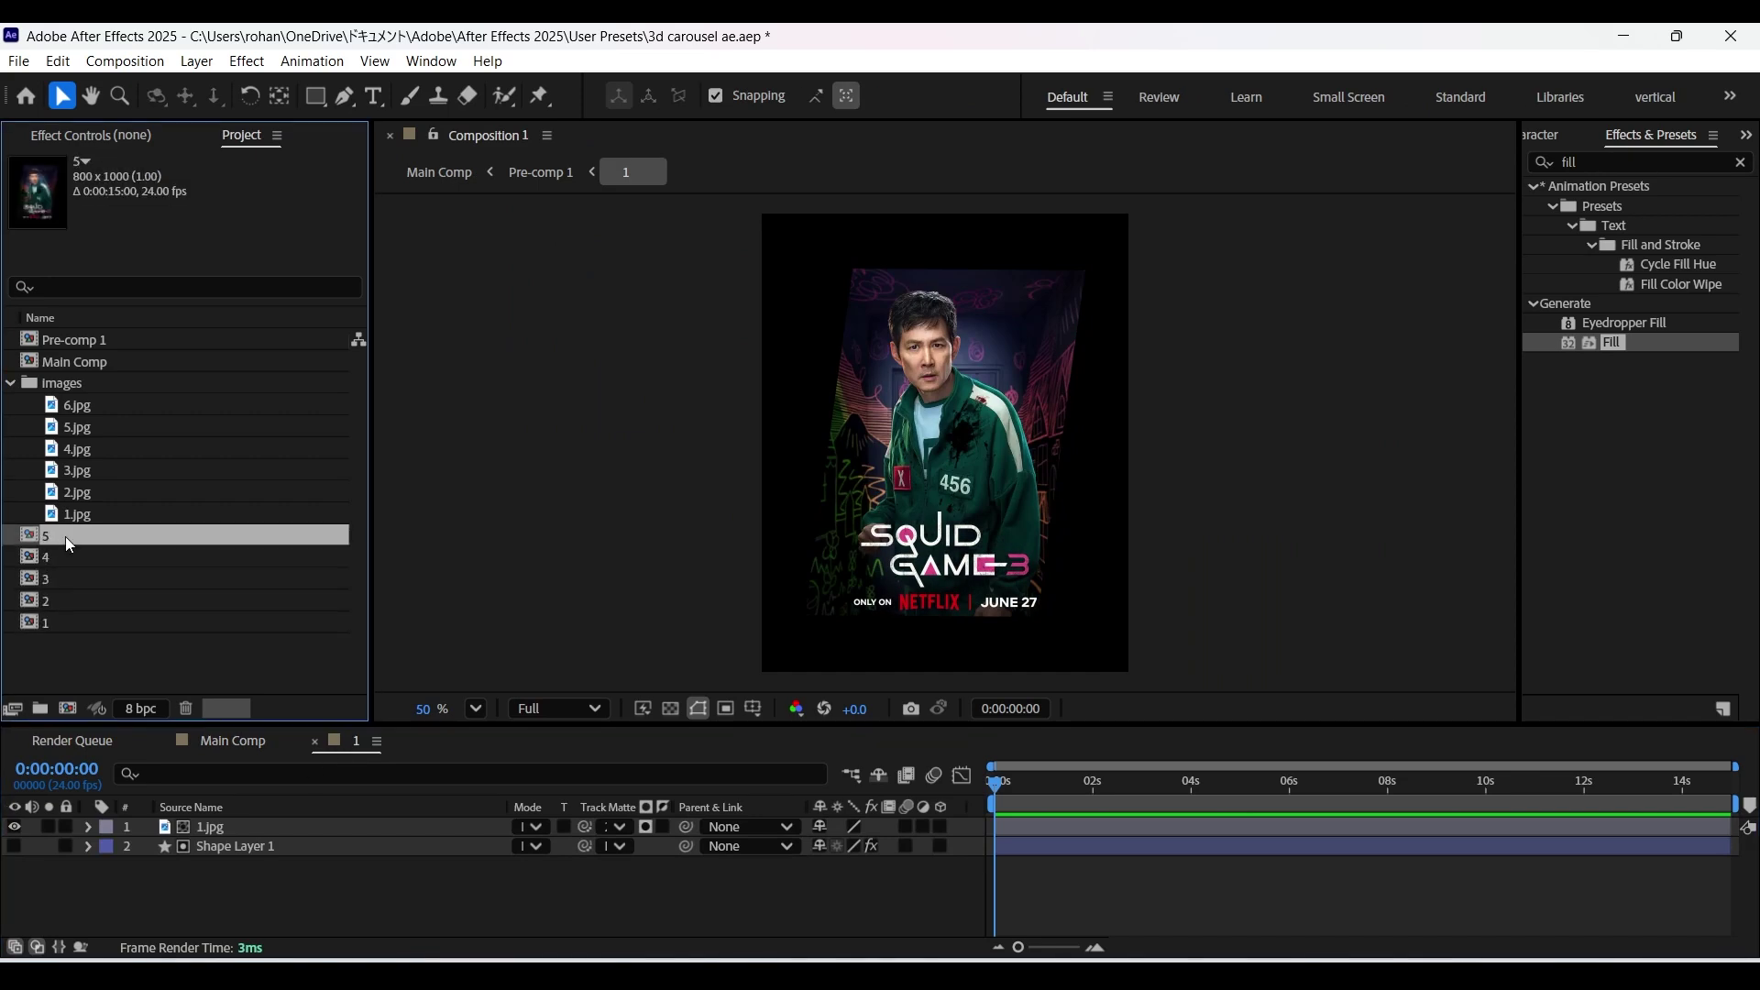
In comp 2, replace the 1.jpg layer's source with 2.jpg.
{"action": "double_click", "coordinate": [44, 625]}
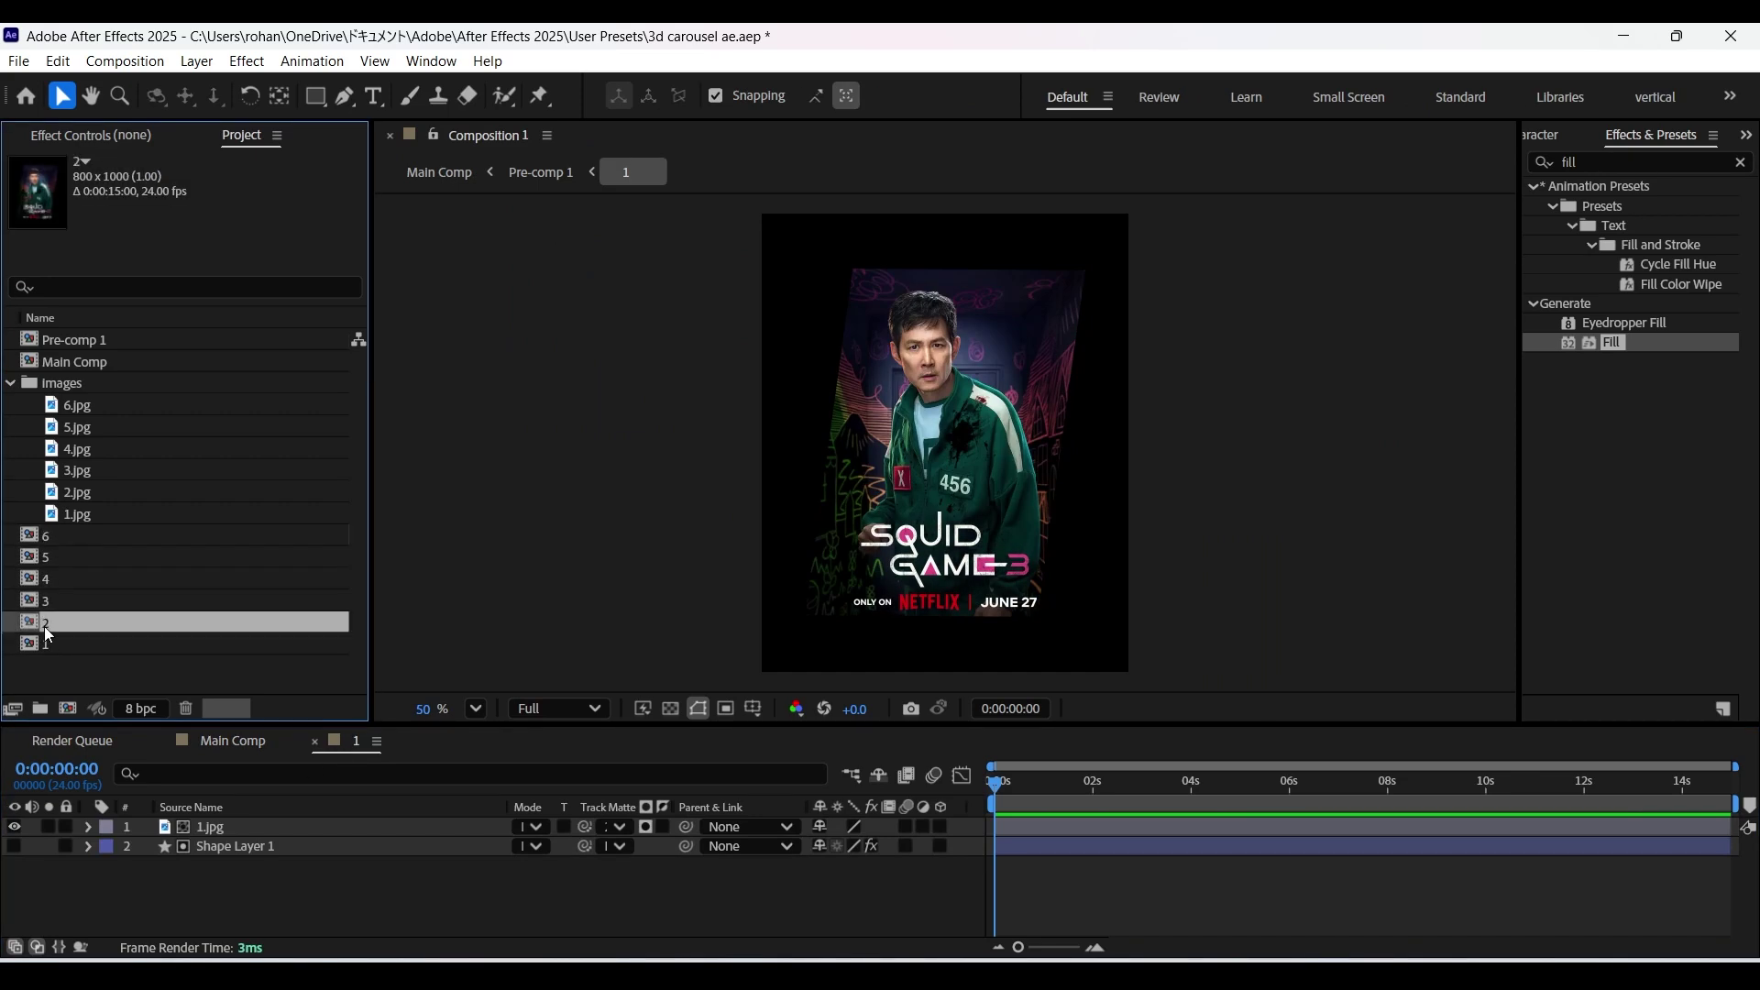
{"action": "left_click", "coordinate": [233, 843]}
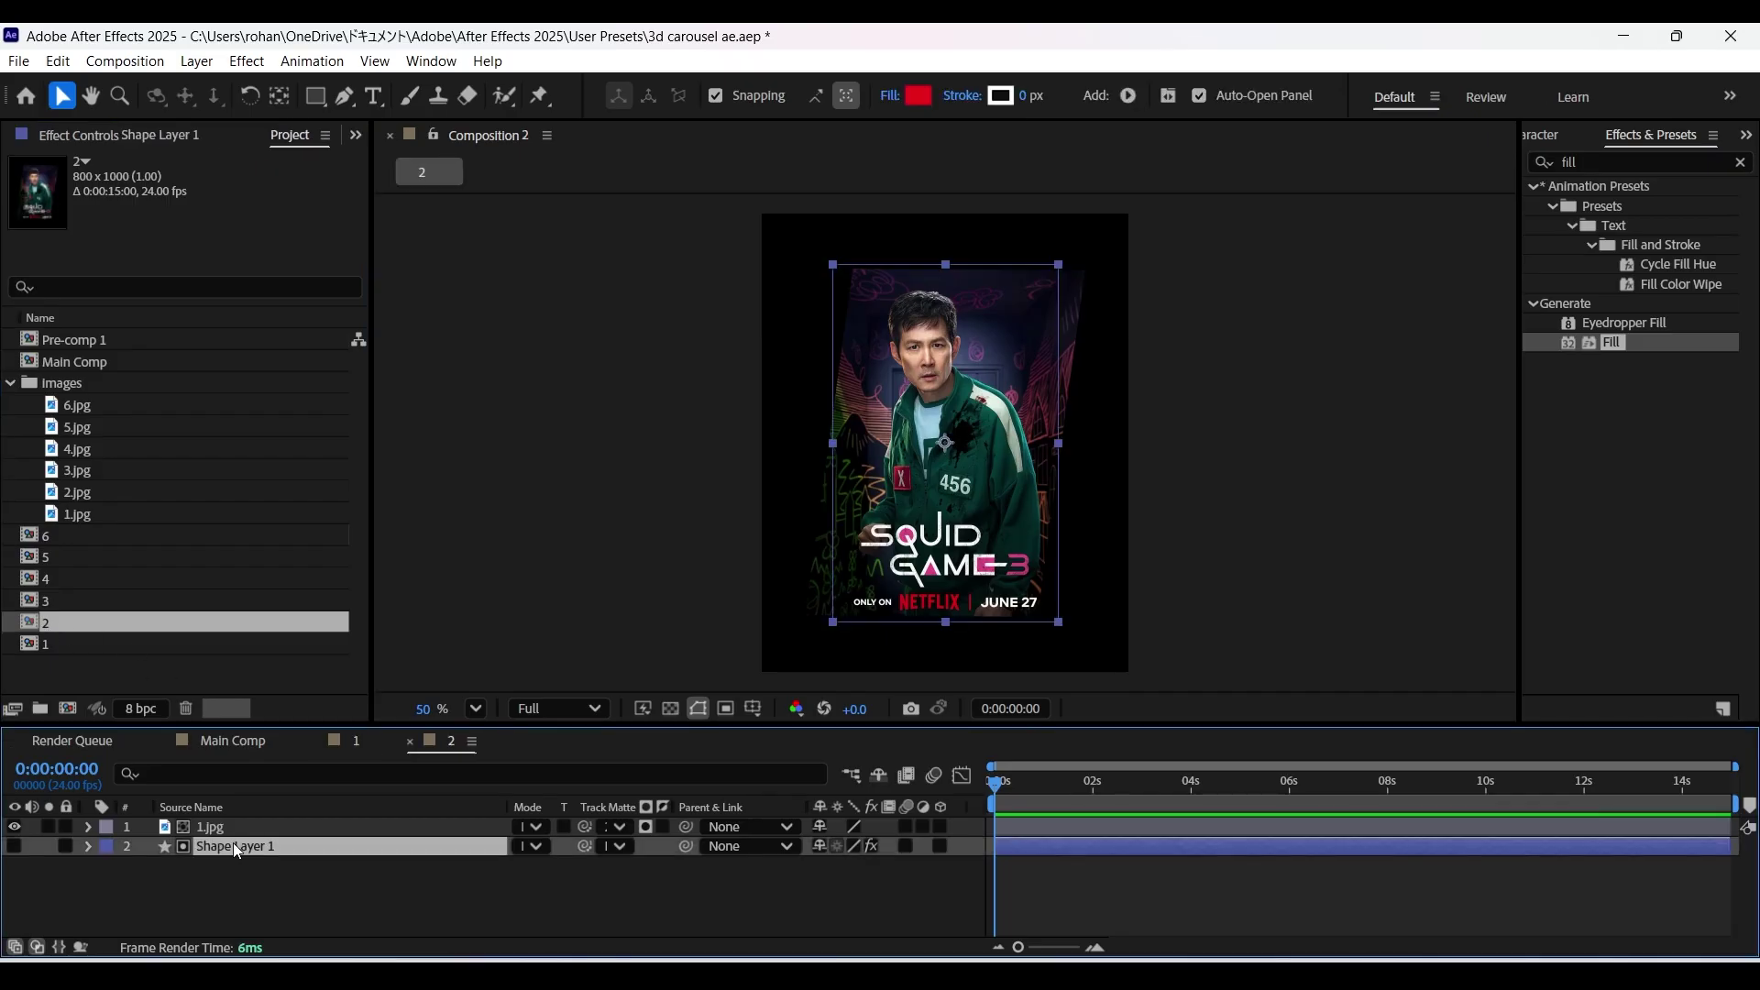
{"action": "left_click", "coordinate": [225, 821]}
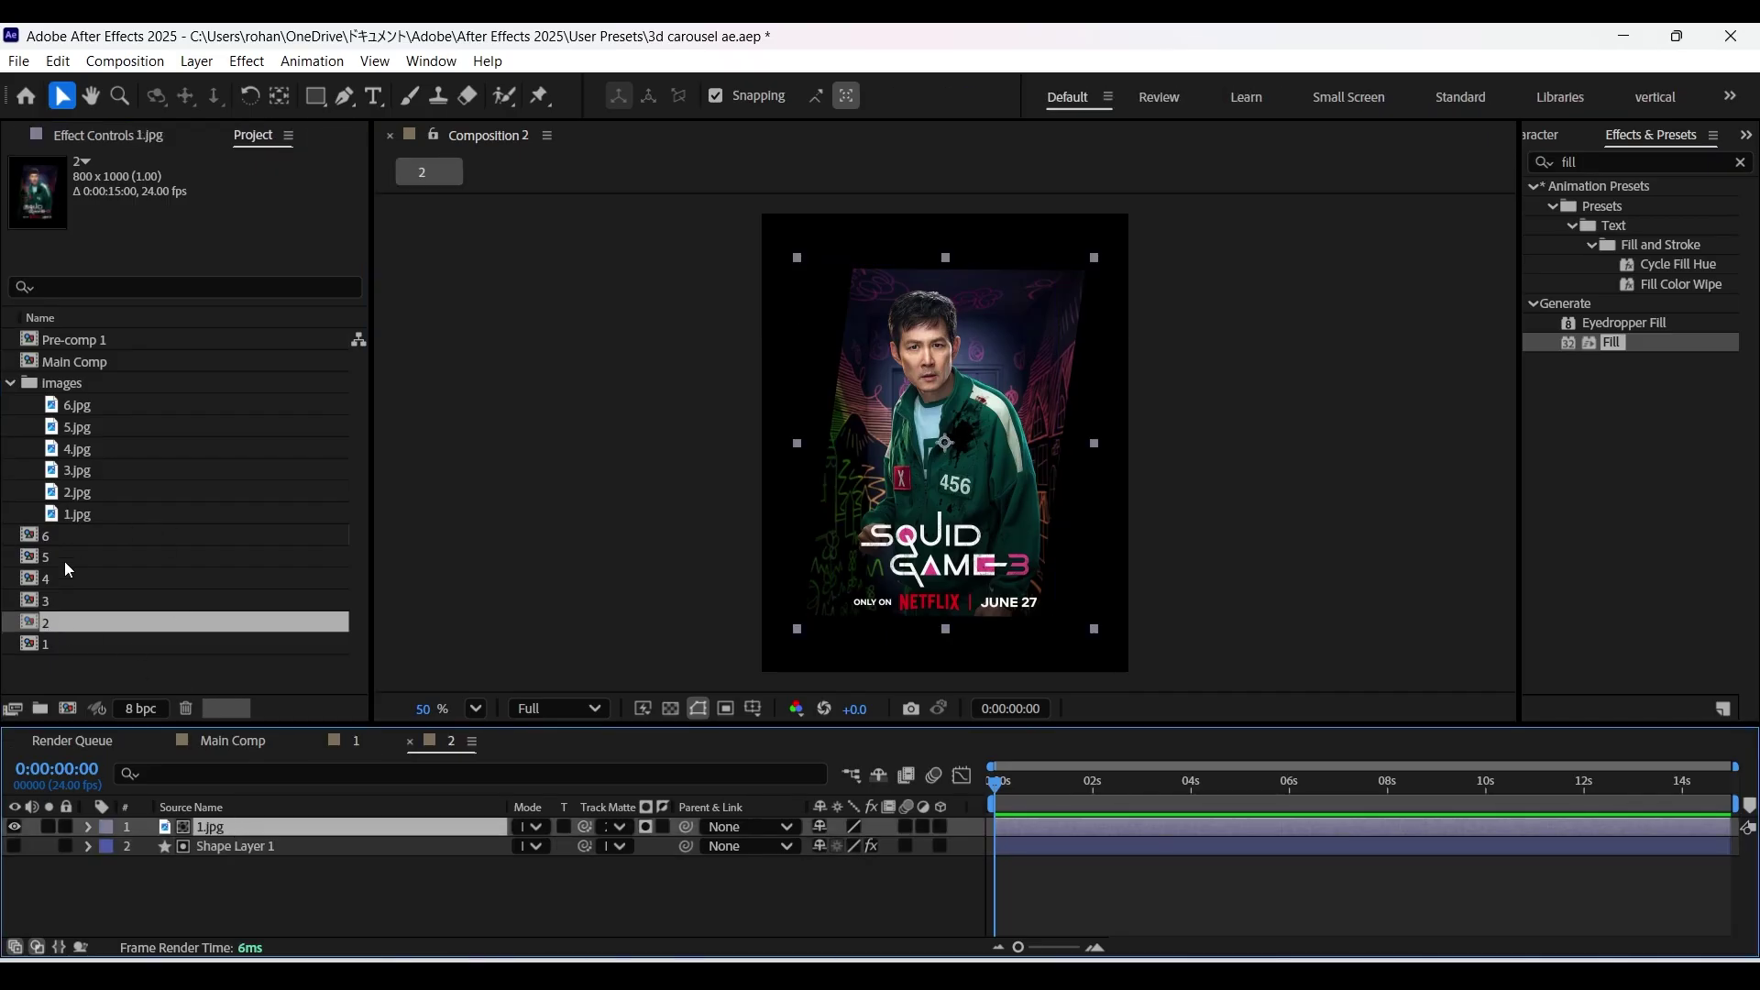
{"action": "left_click", "coordinate": [71, 517]}
{"action": "left_click_drag", "start_coordinate": [79, 493], "coordinate": [229, 824]}
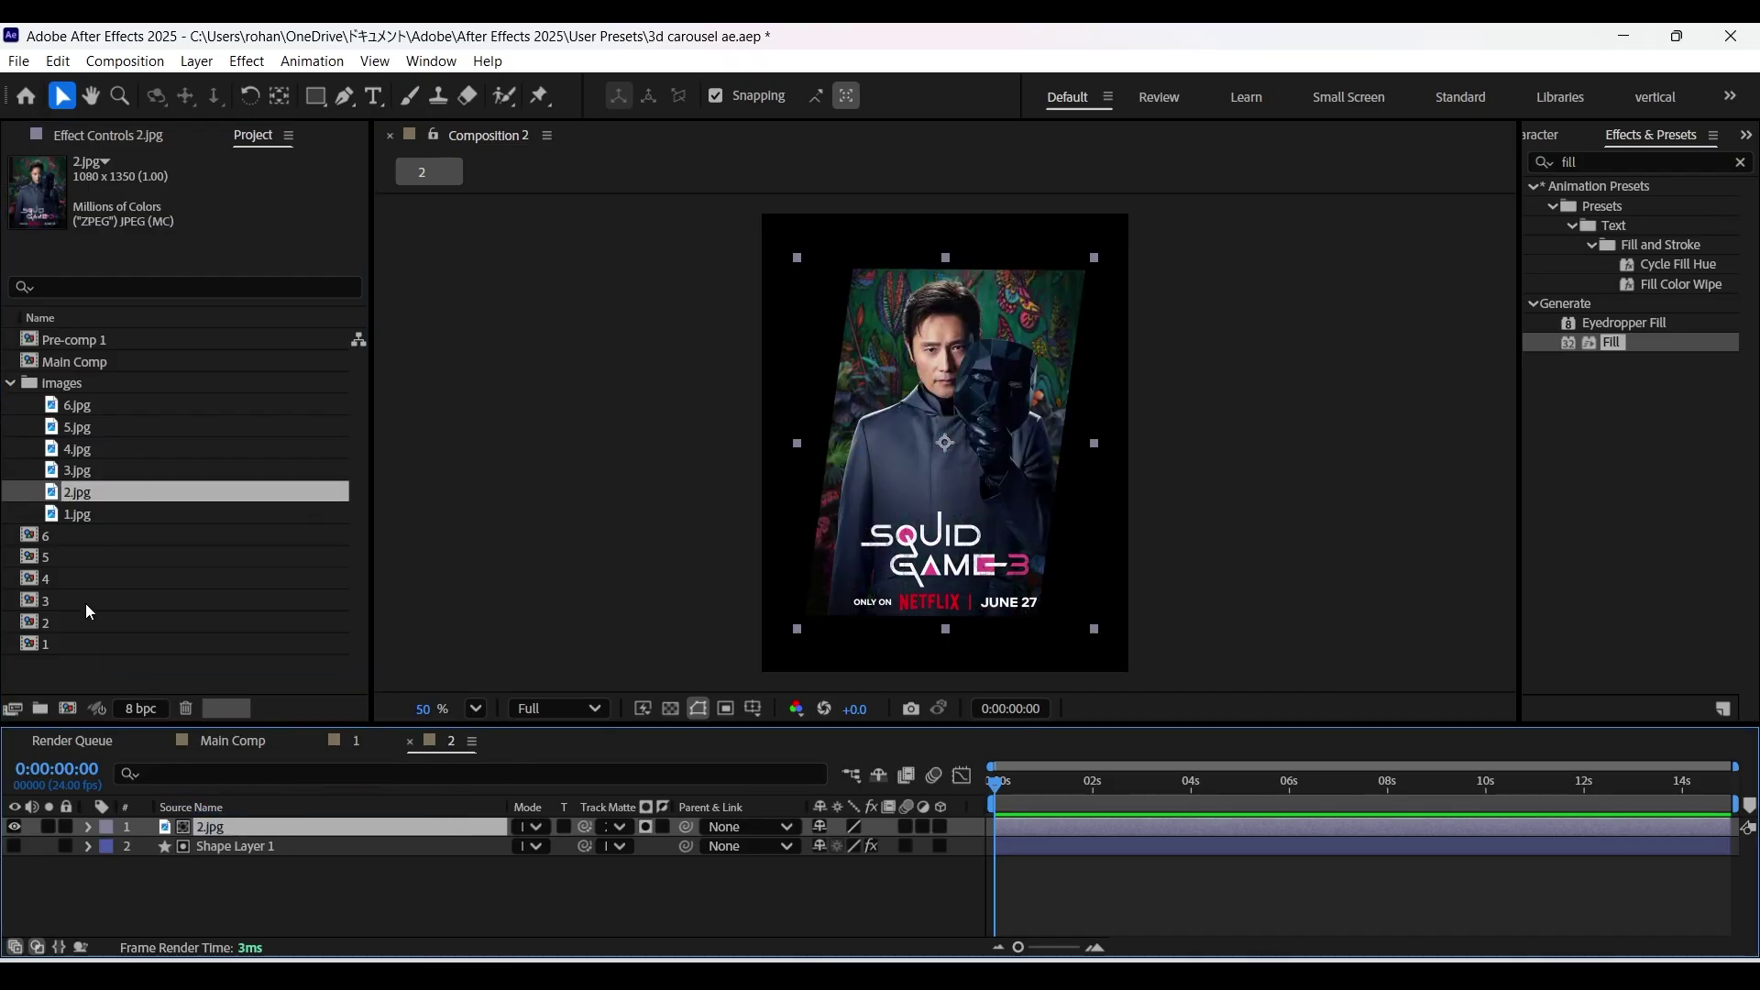
{"action": "double_click", "coordinate": [85, 603]}
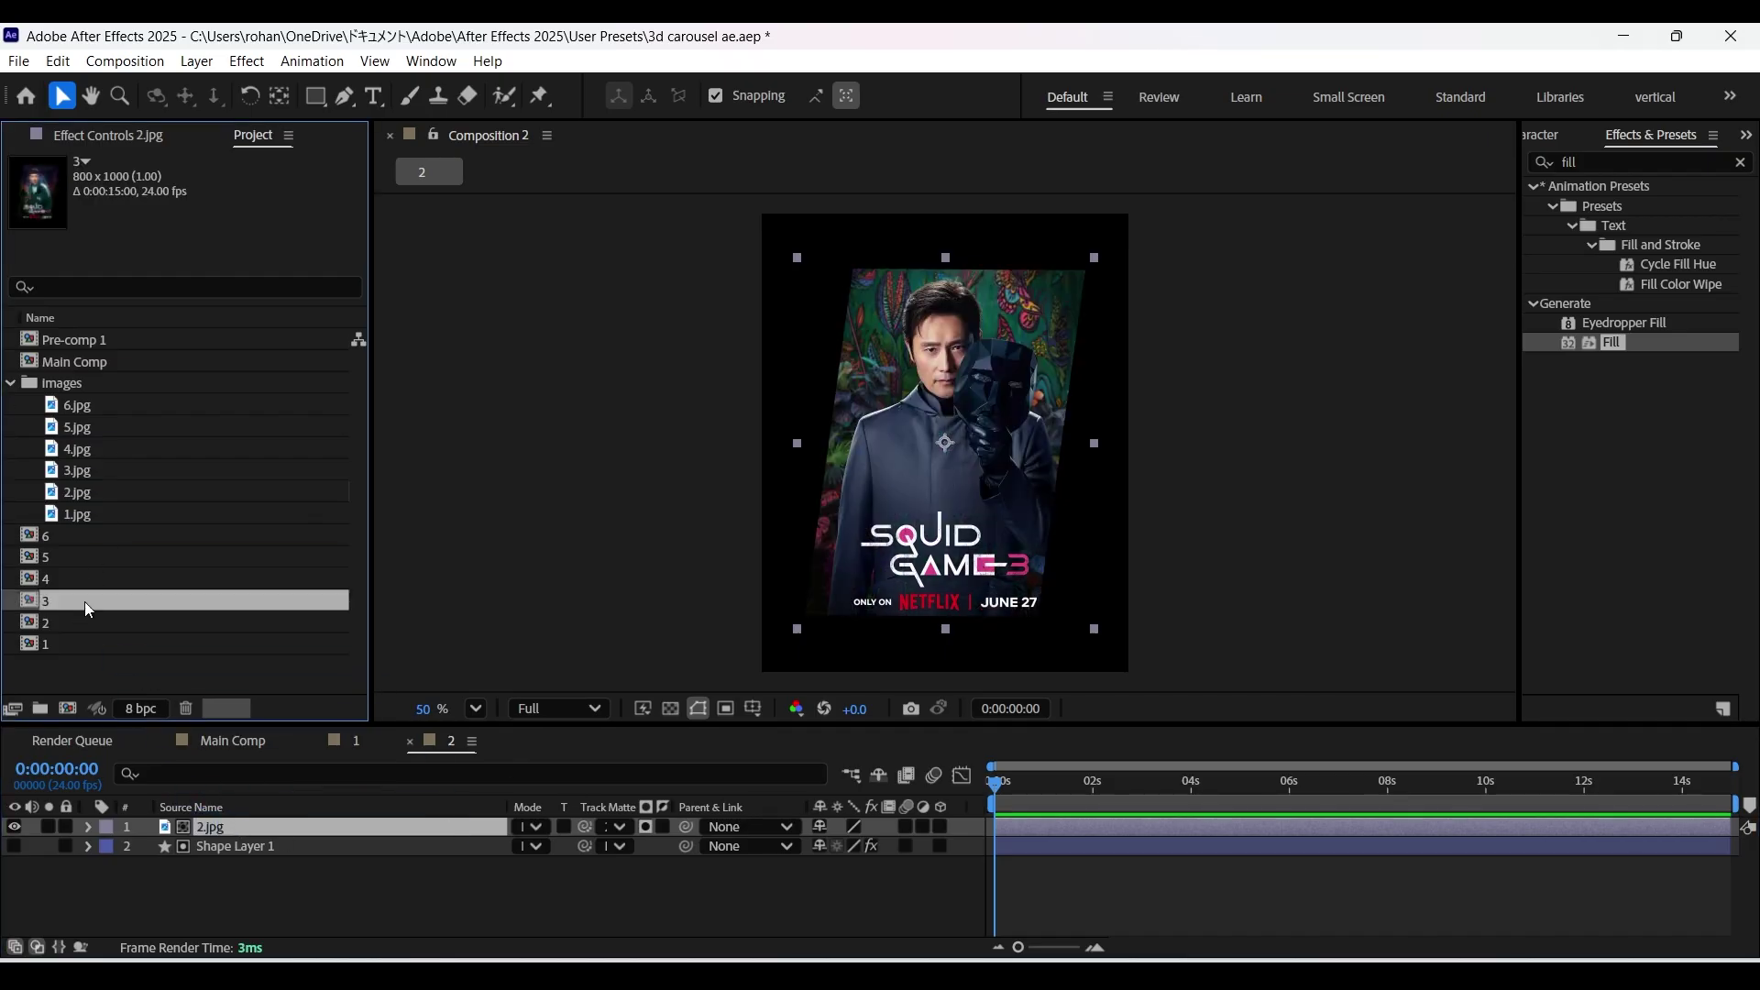
Replace the poster image with 3.jpg in comp 3 and 4.jpg in comp 4.
{"action": "left_click", "coordinate": [95, 473]}
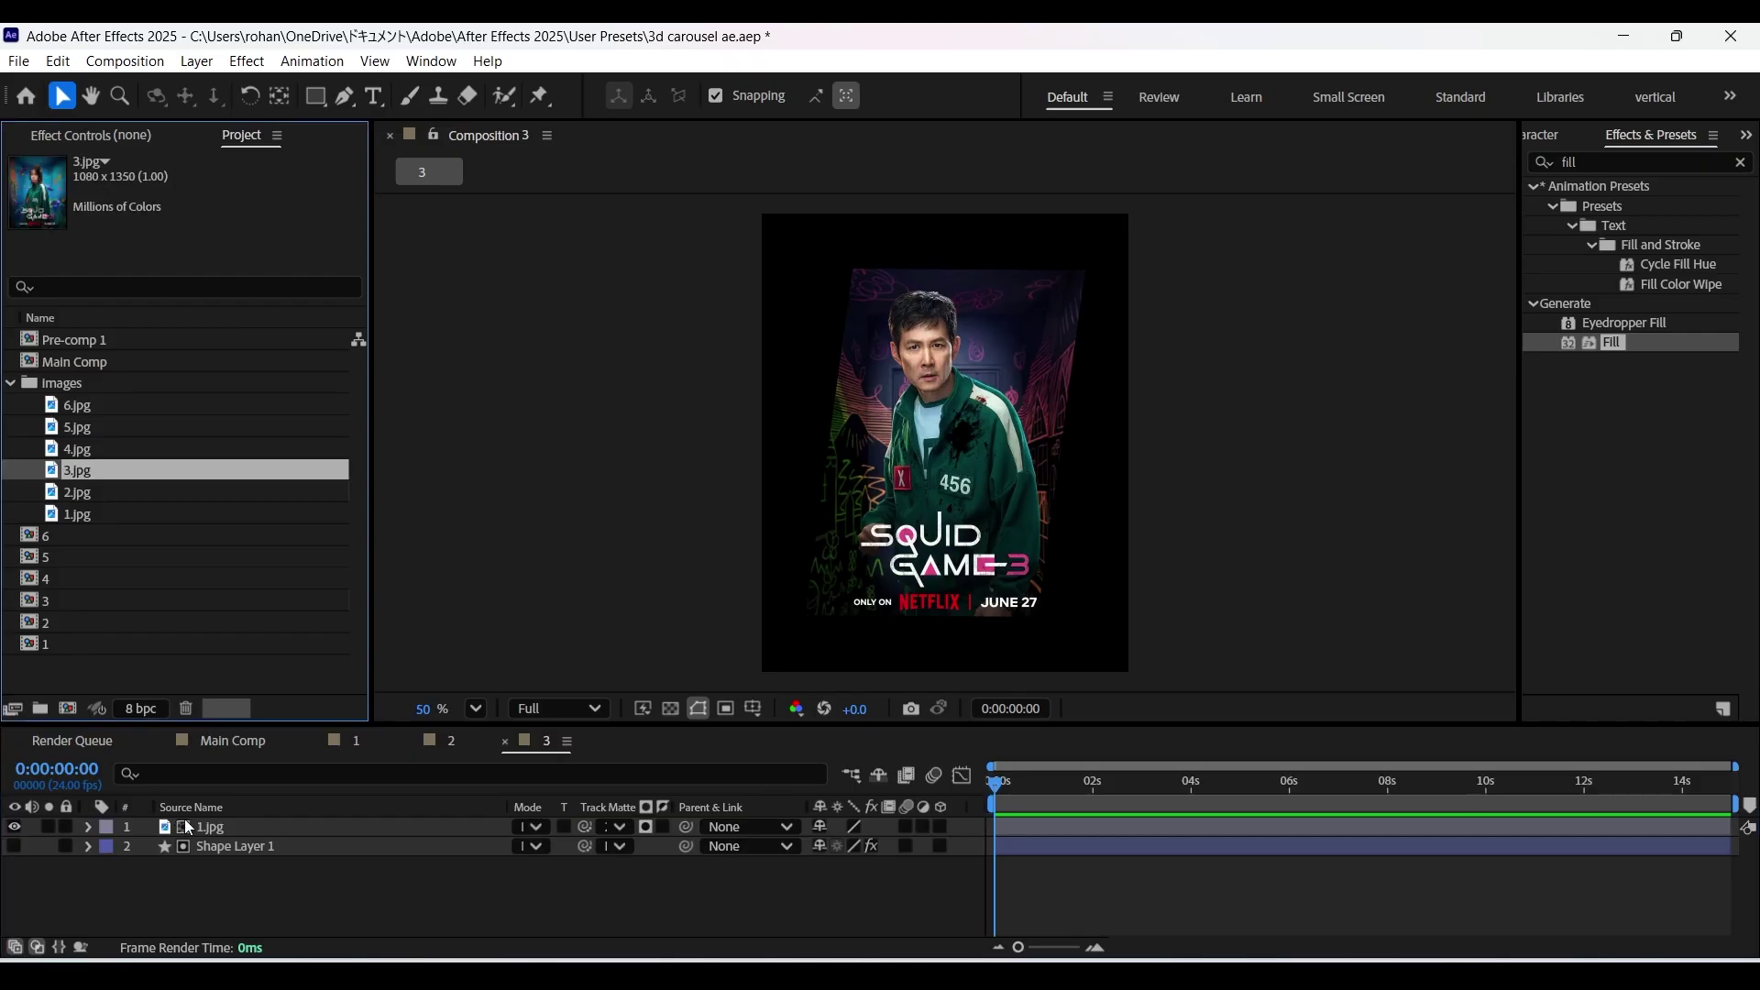
{"action": "left_click", "coordinate": [228, 827]}
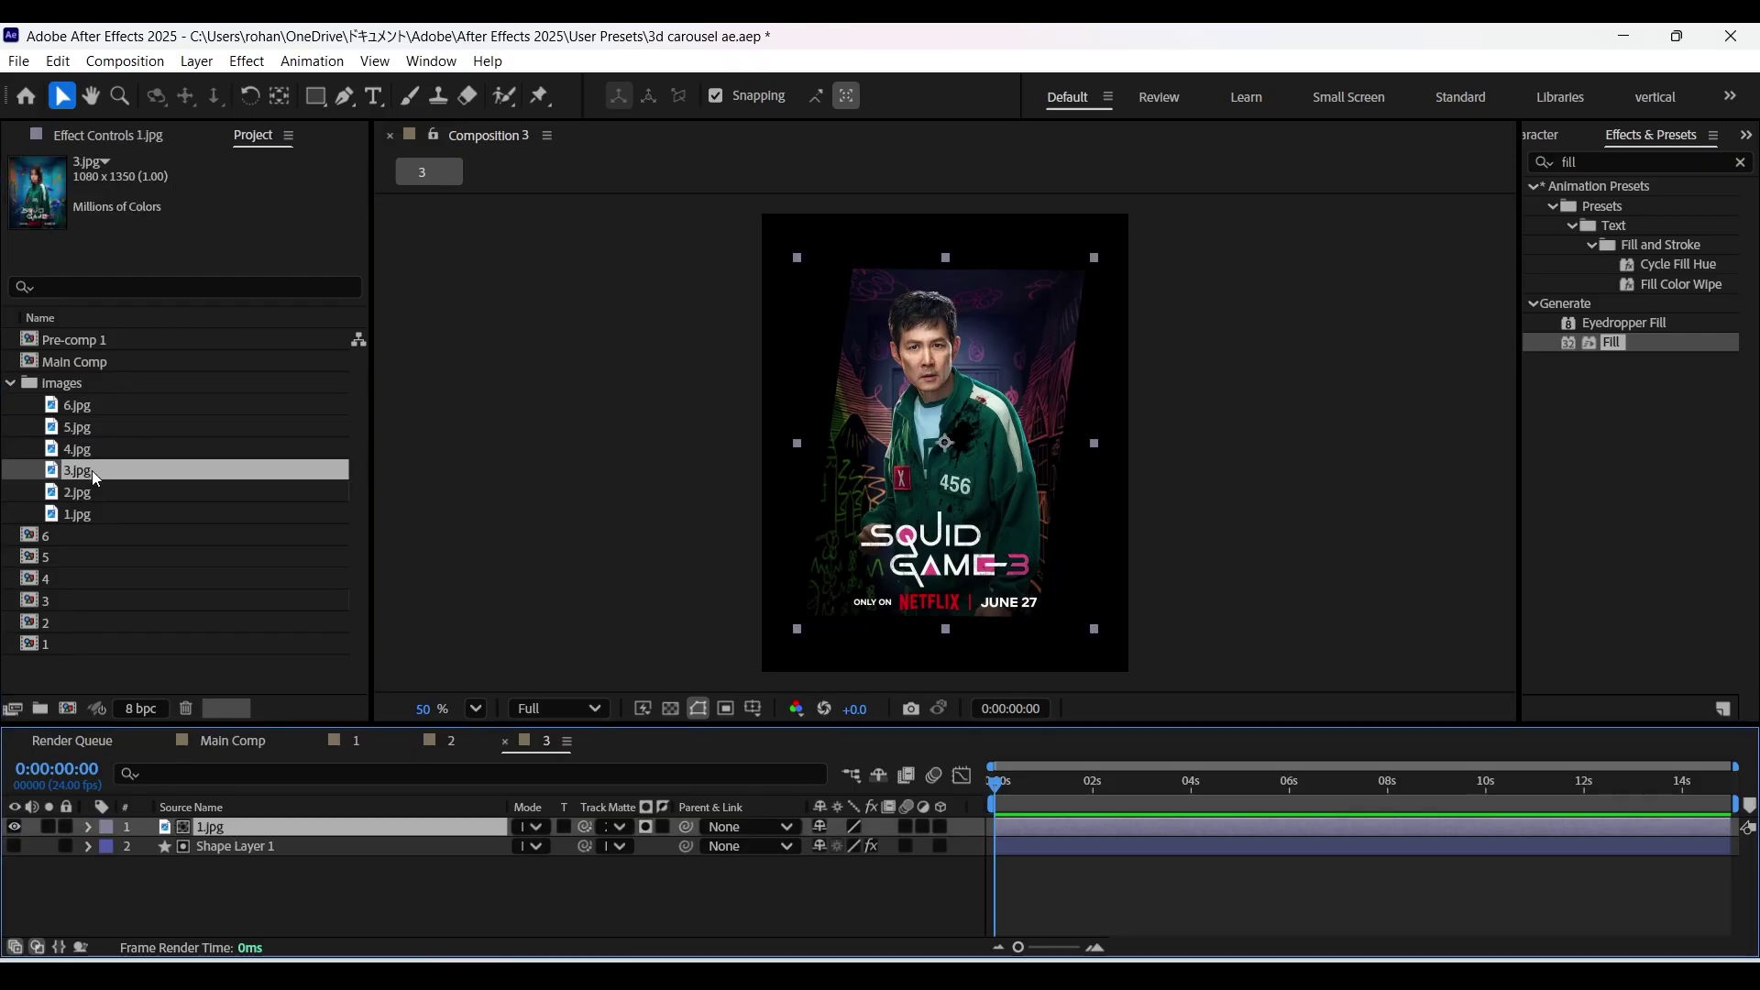
{"action": "left_click_drag", "start_coordinate": [91, 470], "coordinate": [229, 826]}
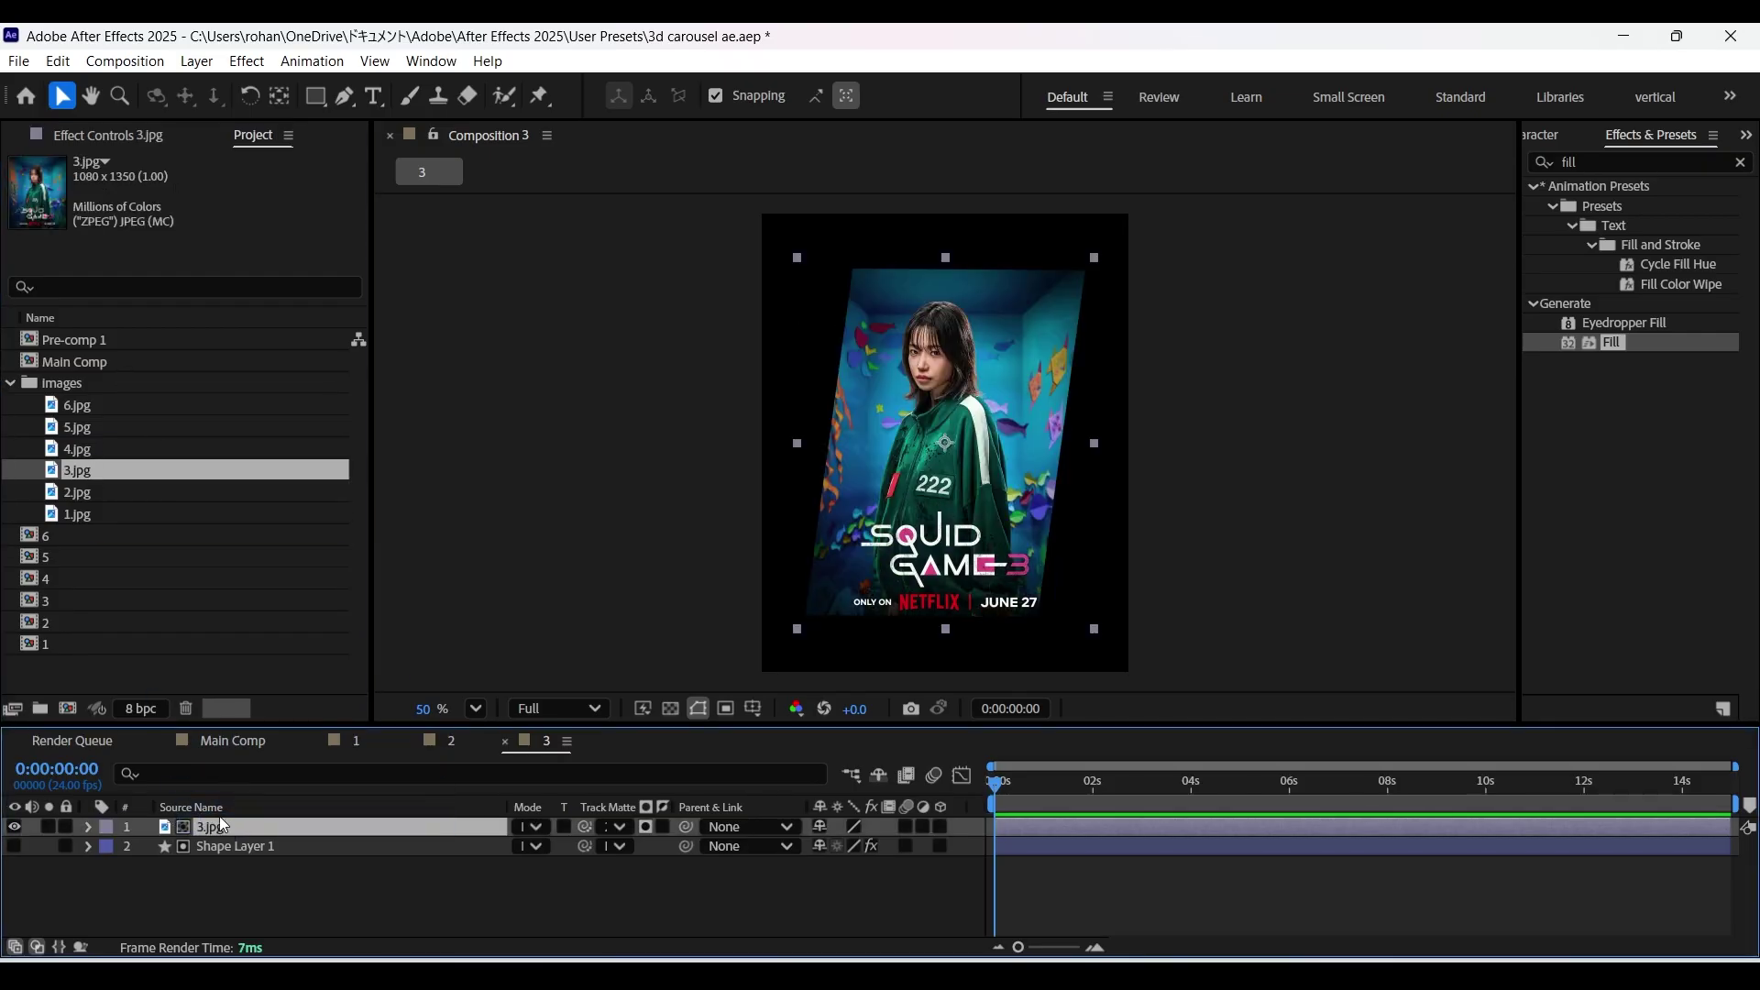
{"action": "double_click", "coordinate": [49, 579]}
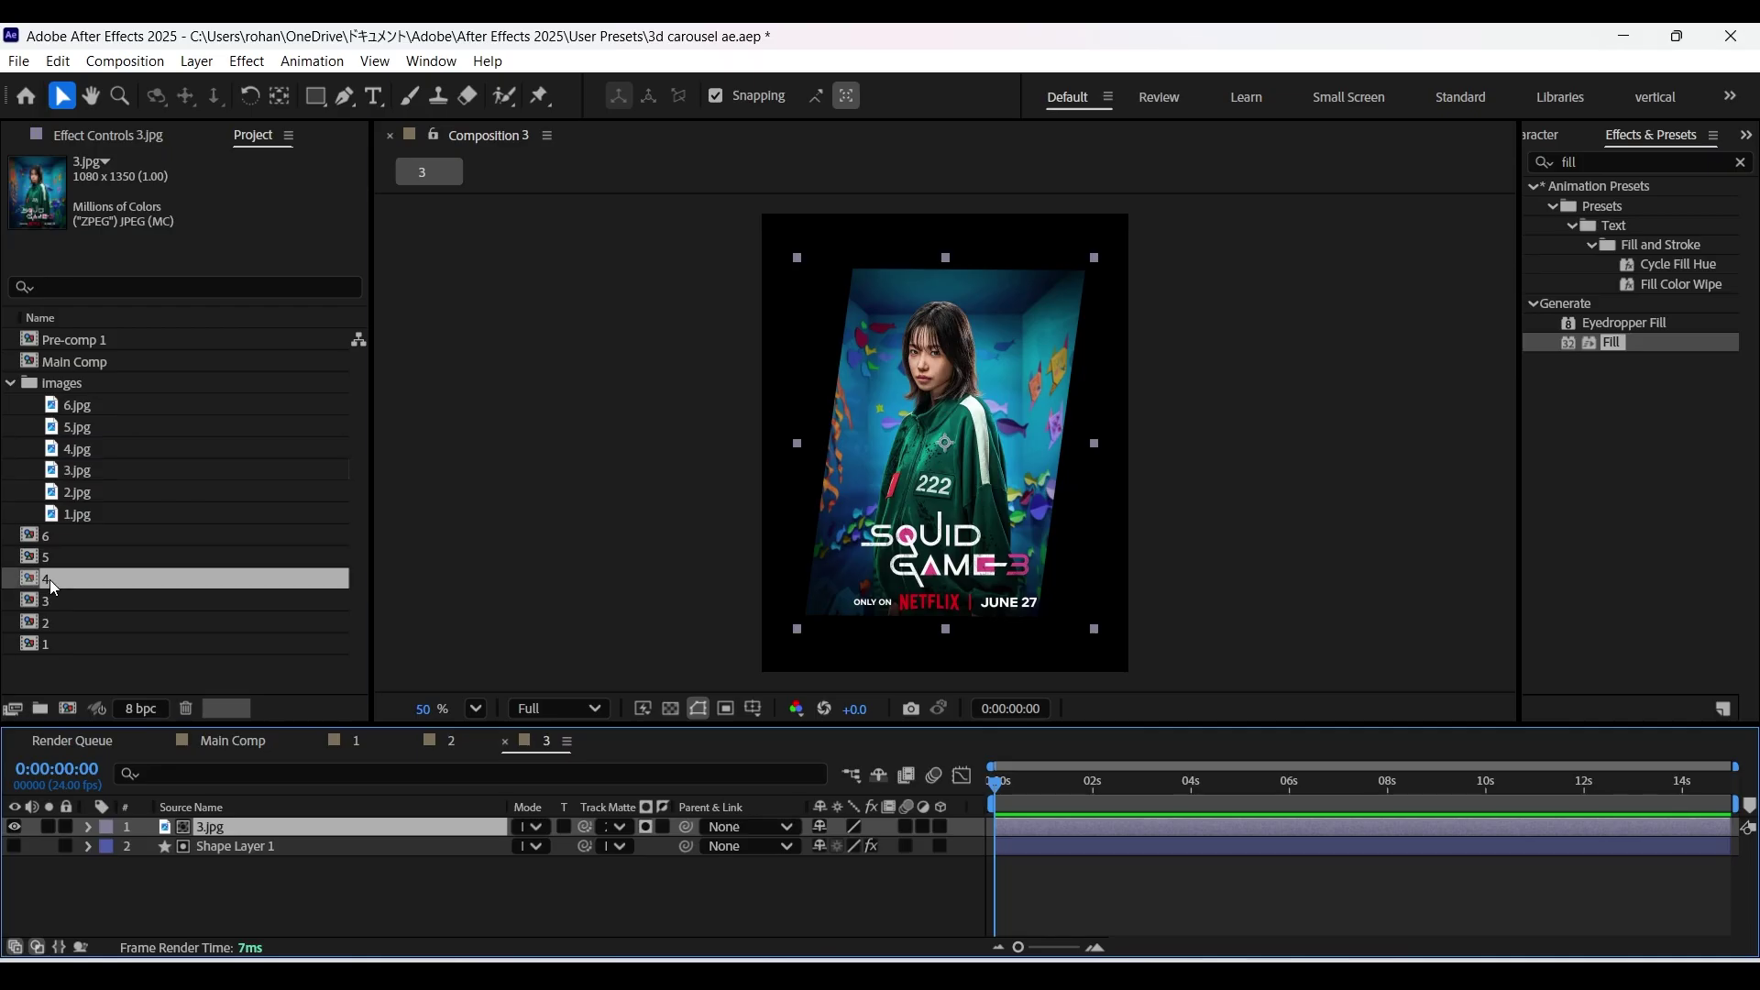
{"action": "left_click", "coordinate": [247, 831]}
{"action": "left_click_drag", "start_coordinate": [86, 448], "coordinate": [220, 825]}
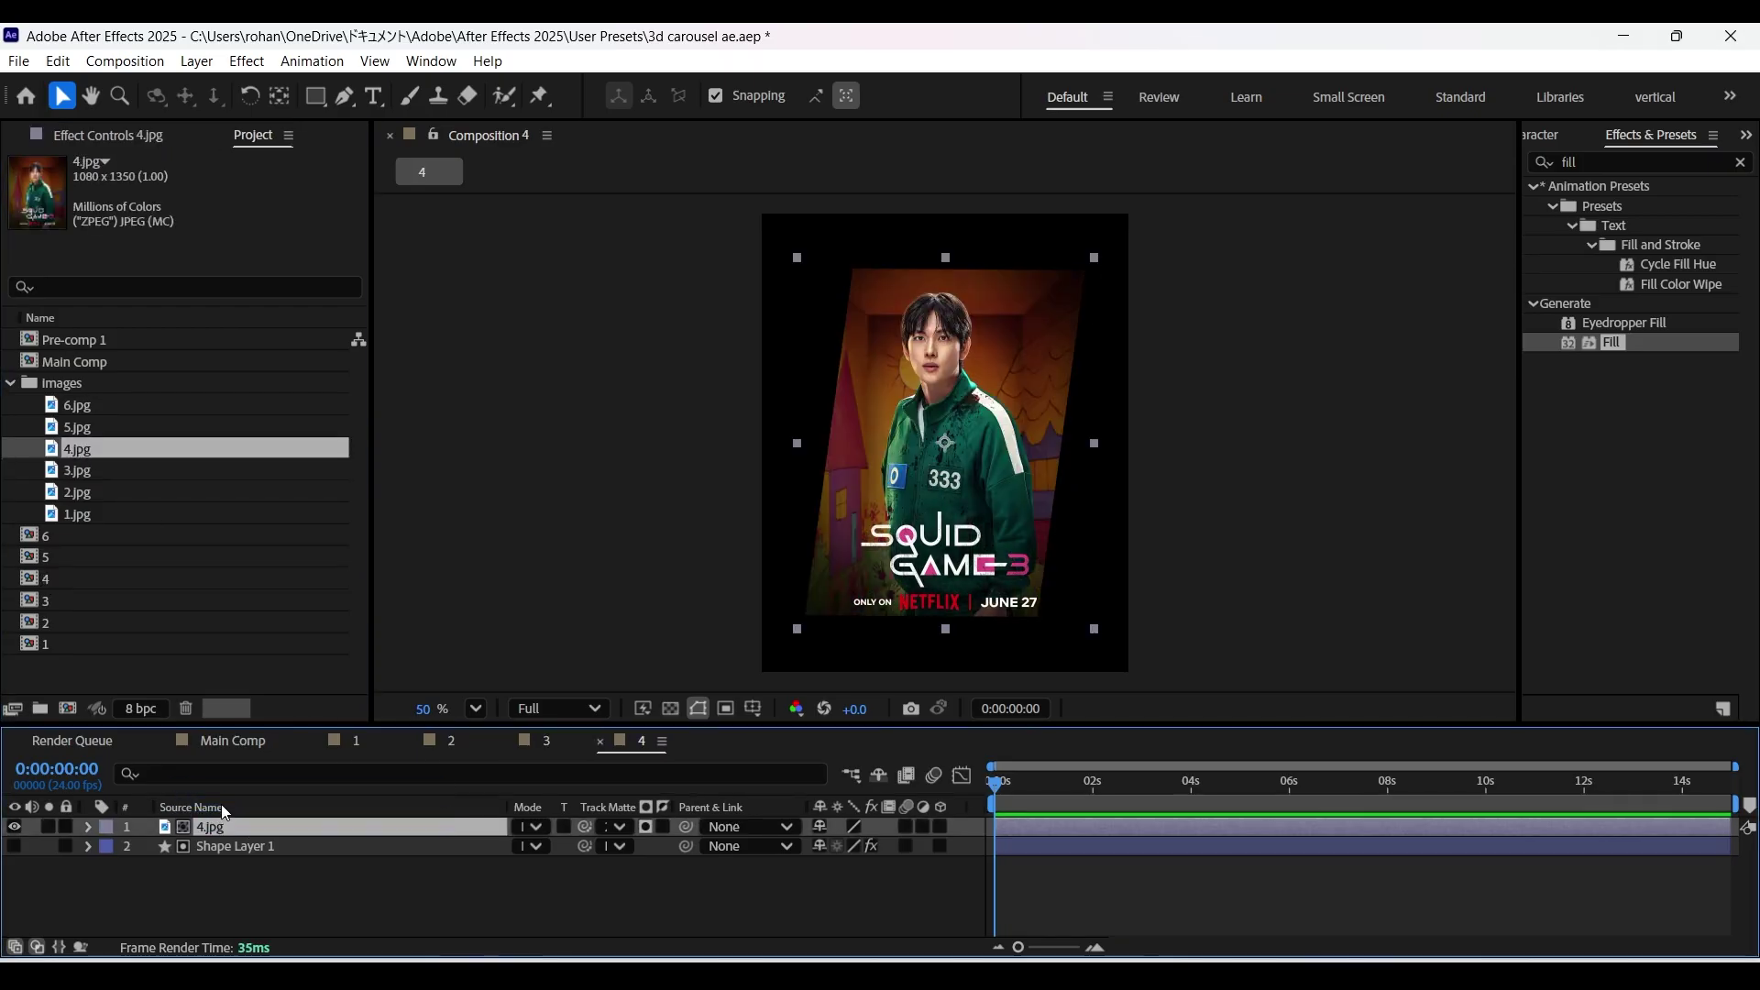
Swap in 5.jpg for comp 5 and 6.jpg for comp 6, then return to Main Comp.
{"action": "double_click", "coordinate": [42, 557]}
{"action": "left_click", "coordinate": [248, 827]}
{"action": "left_click", "coordinate": [73, 426]}
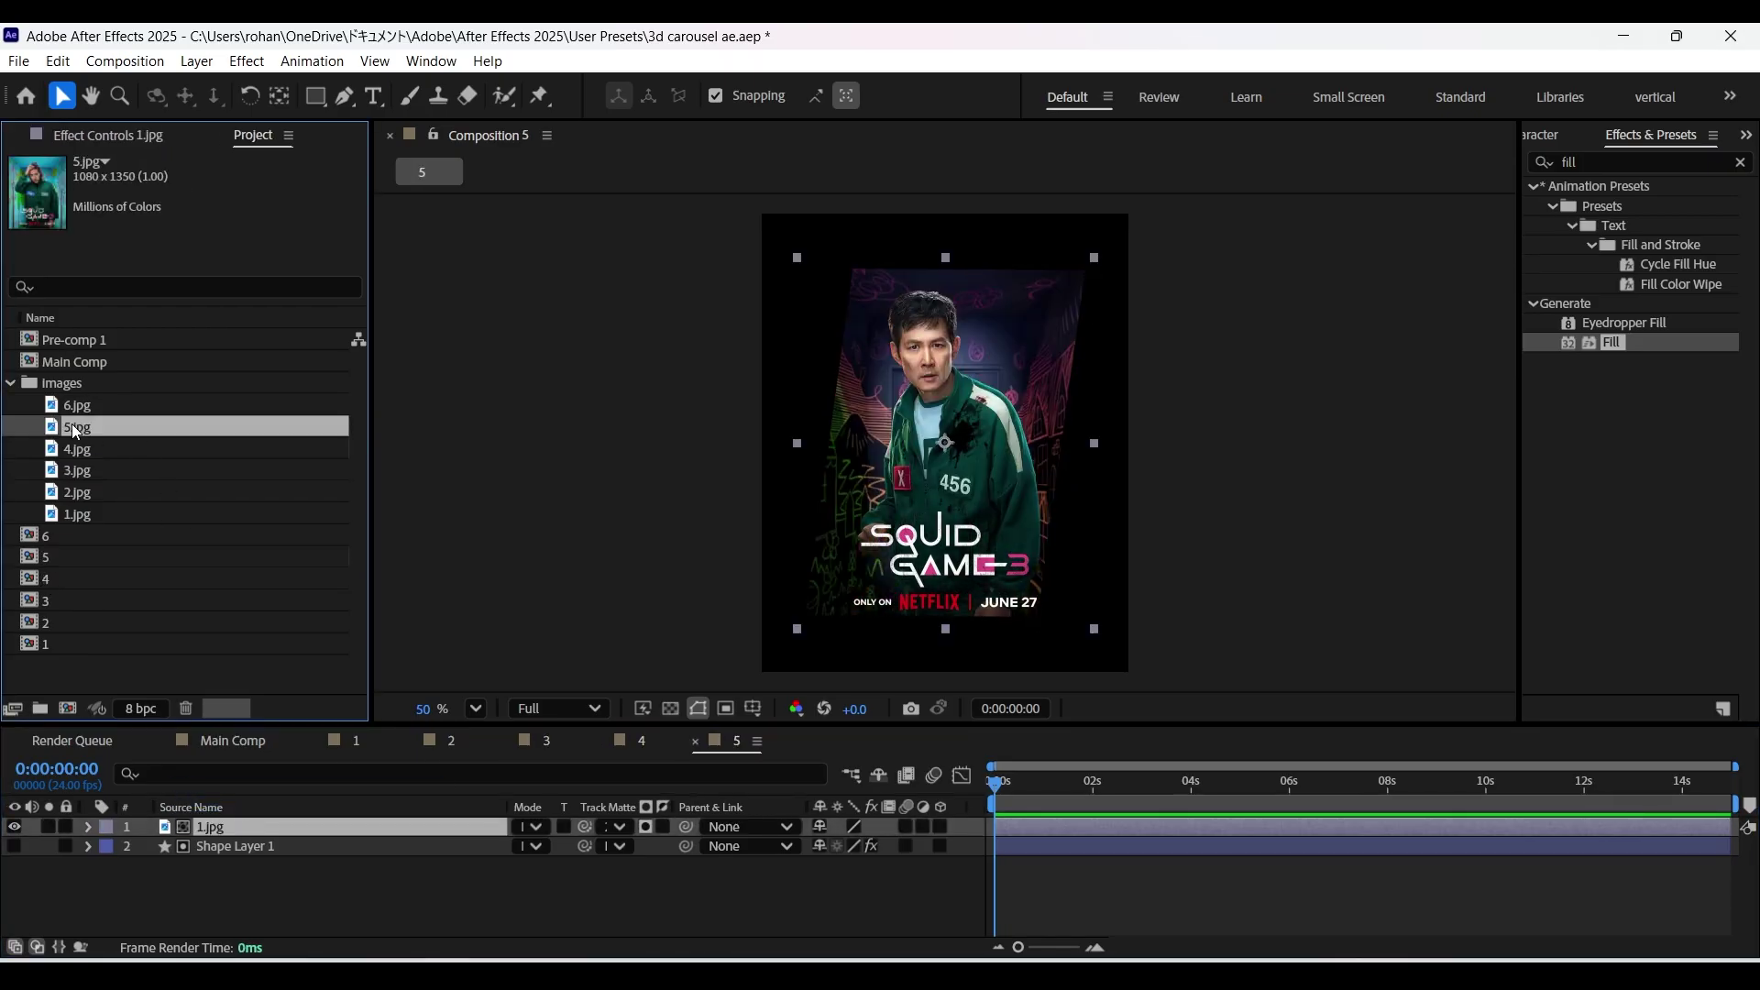
{"action": "left_click_drag", "start_coordinate": [72, 423], "coordinate": [238, 828]}
{"action": "double_click", "coordinate": [52, 539]}
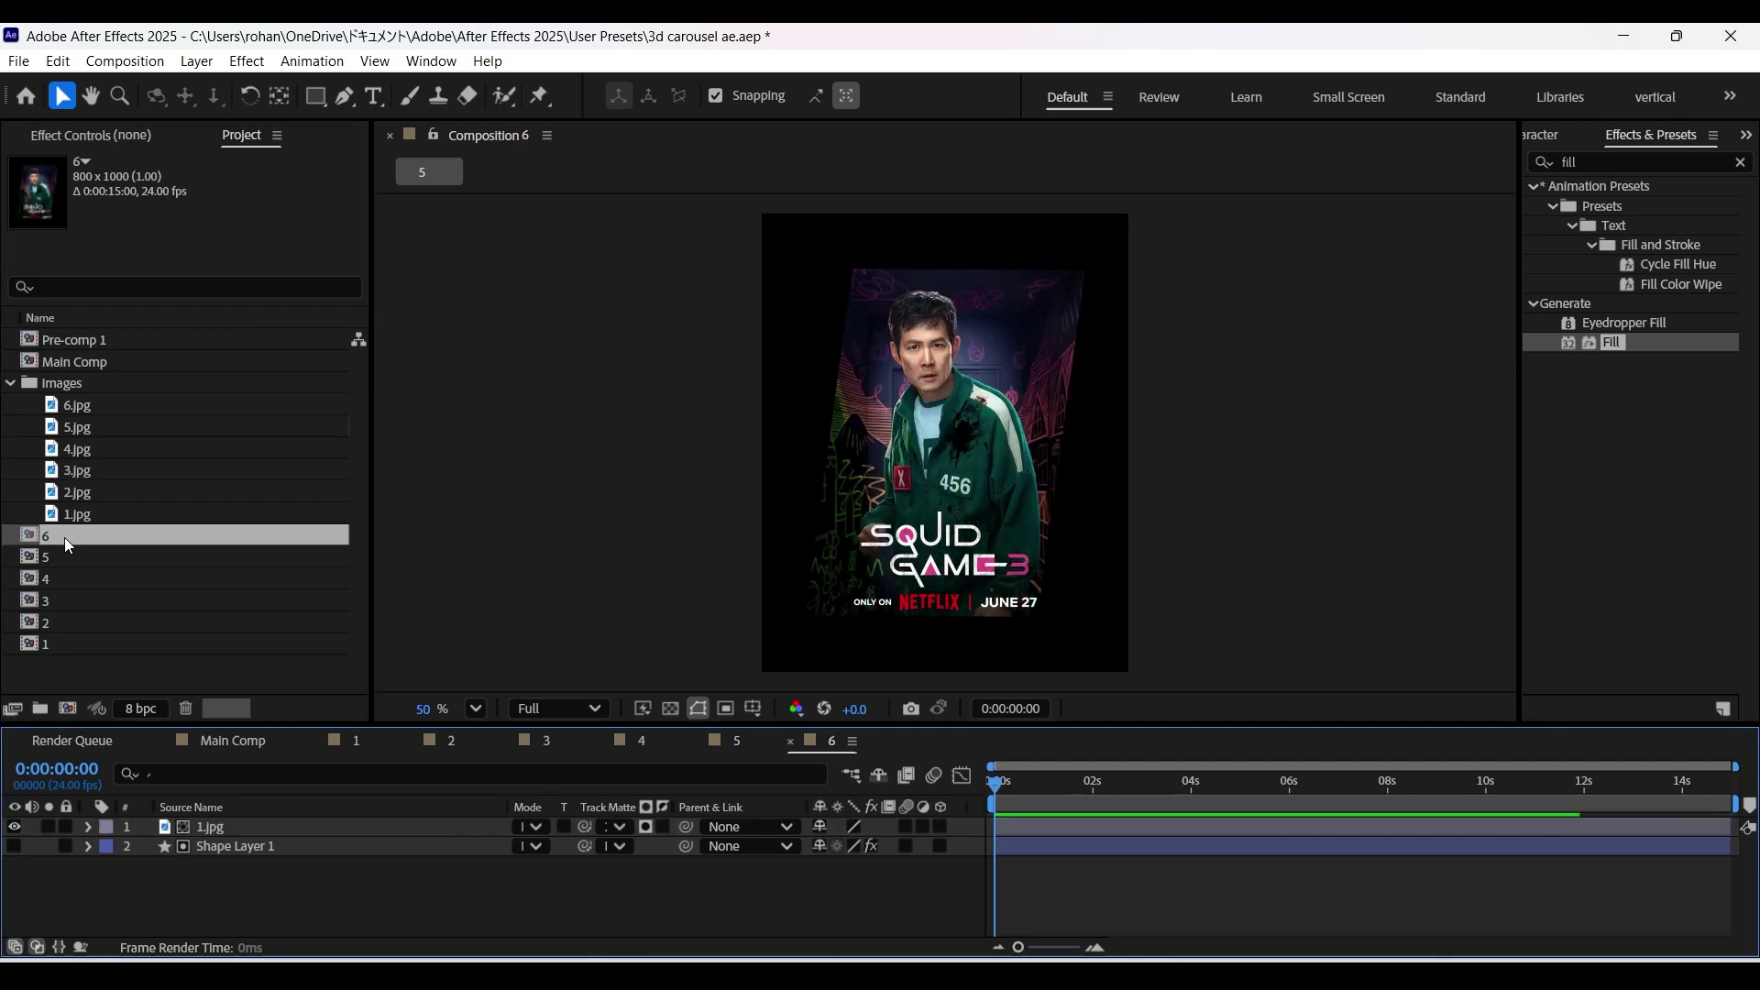
{"action": "left_click", "coordinate": [95, 403]}
{"action": "left_click_drag", "start_coordinate": [95, 404], "coordinate": [302, 828]}
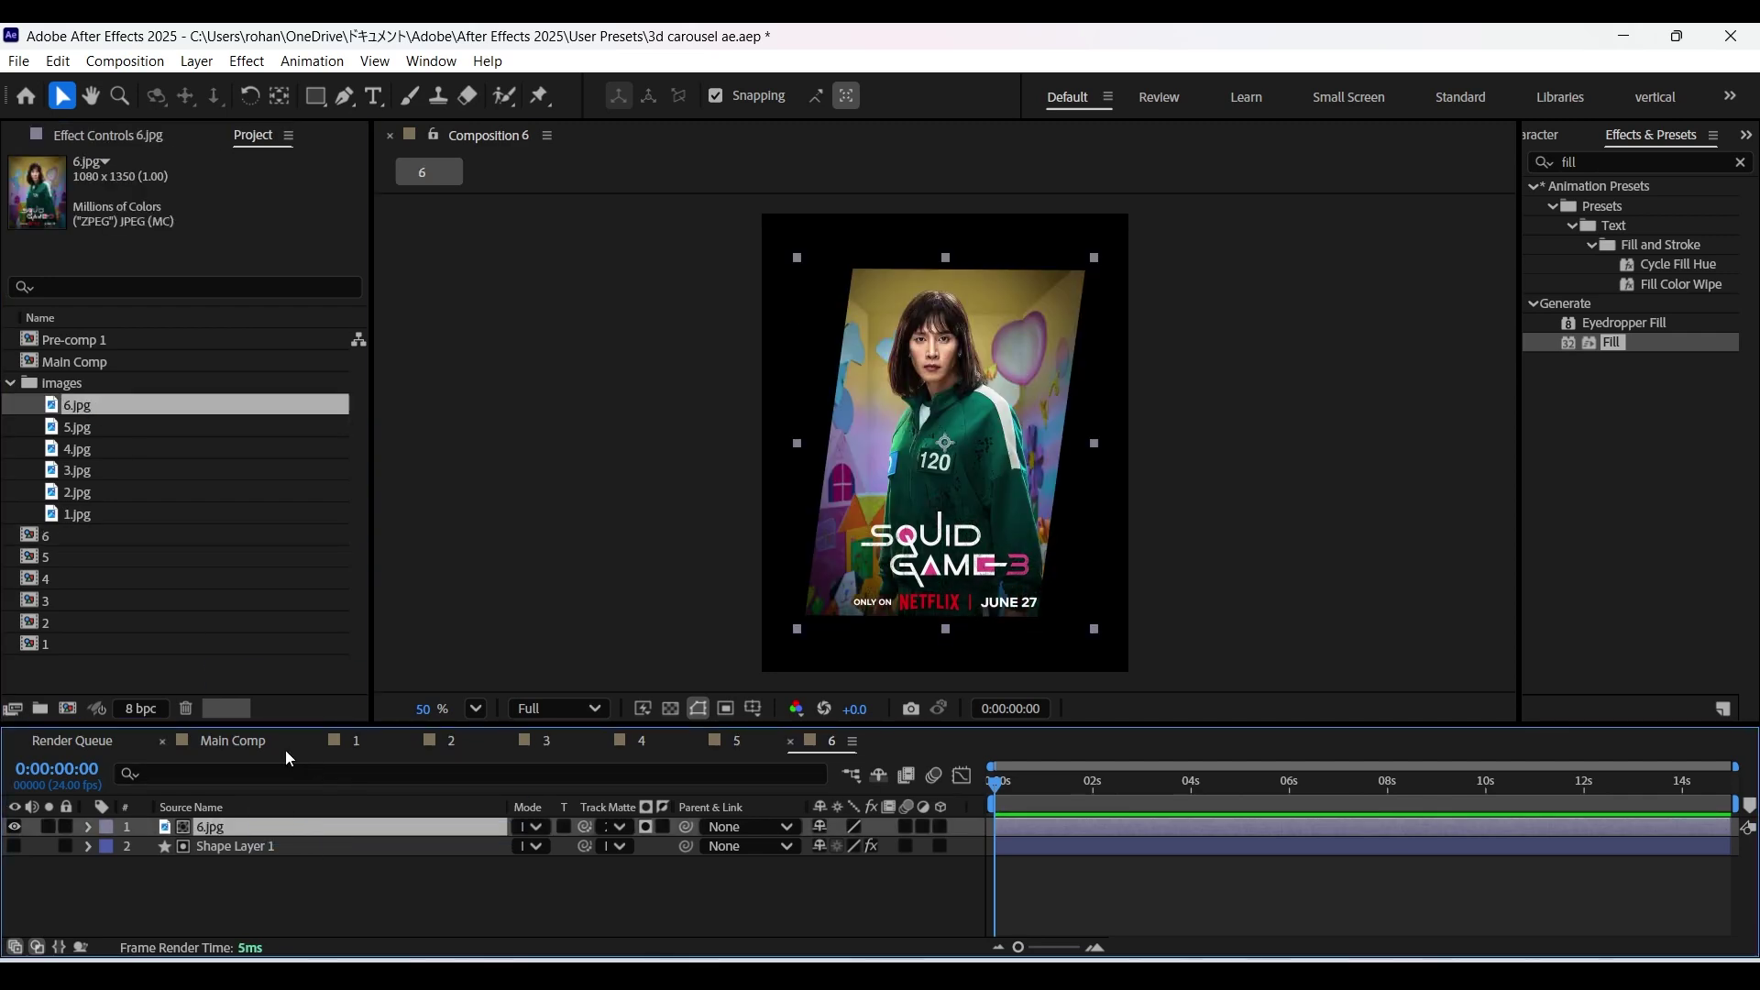
{"action": "left_click", "coordinate": [239, 746]}
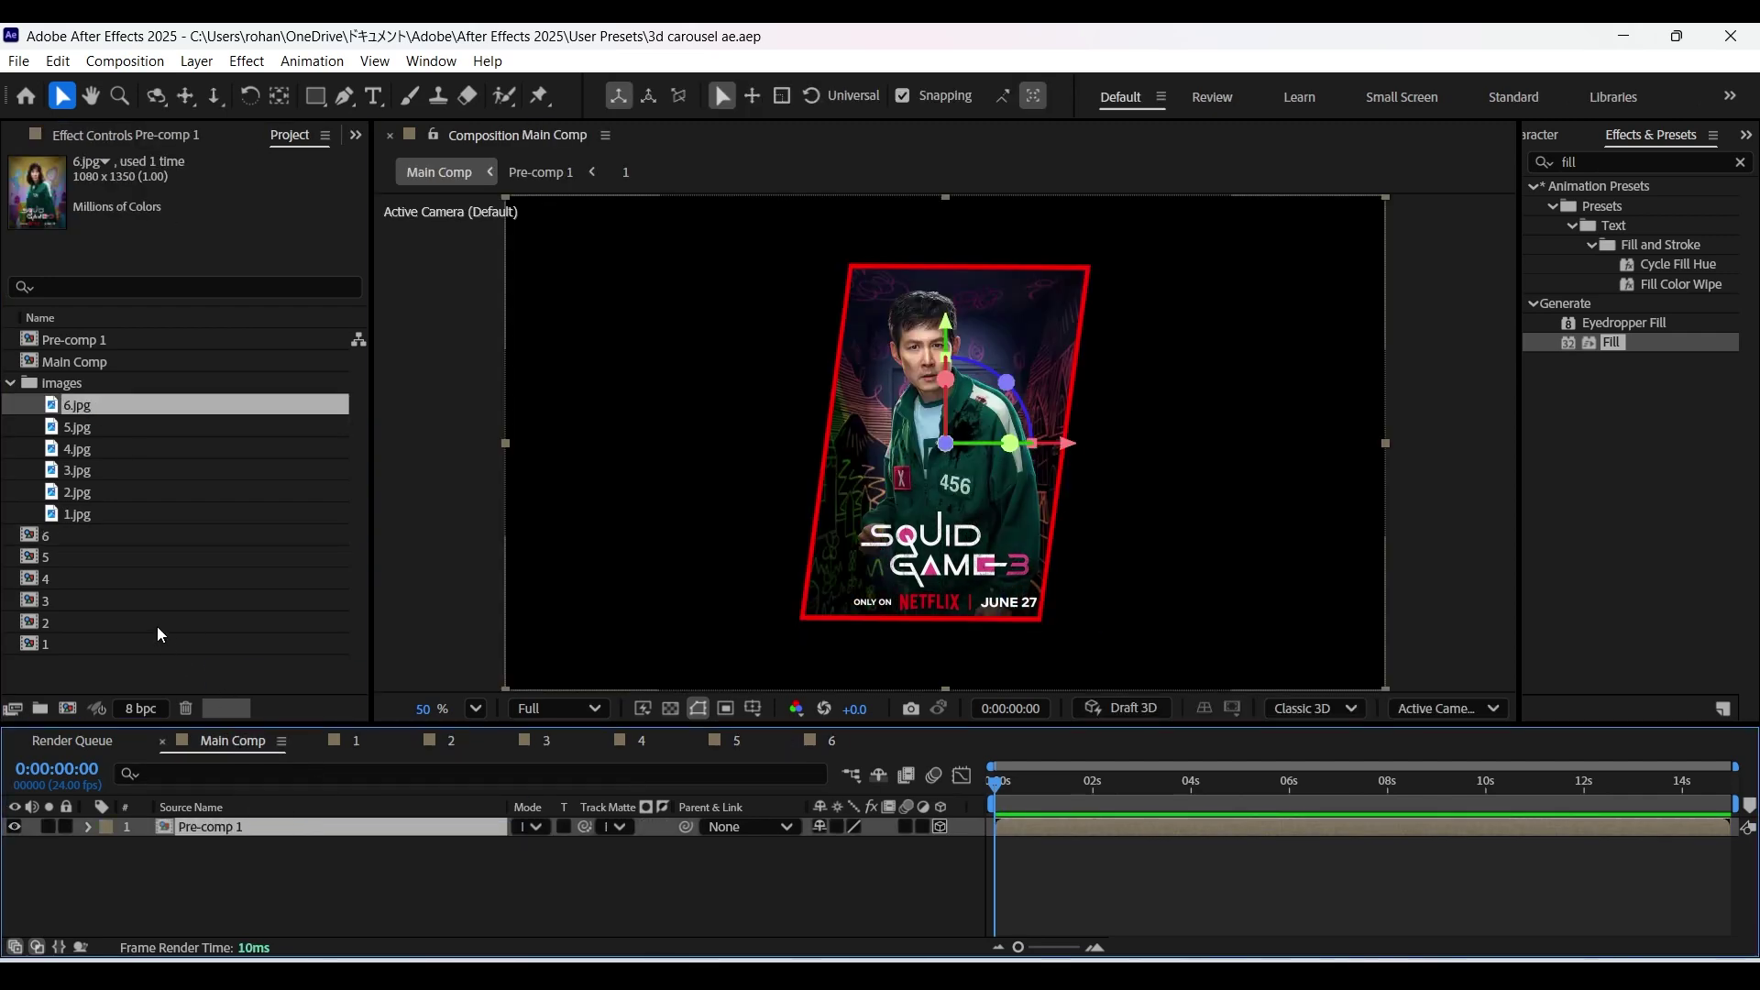
Add comp 2 to Main Comp, solo it, and duplicate the layer.
{"action": "left_click", "coordinate": [52, 624]}
{"action": "left_click_drag", "start_coordinate": [51, 624], "coordinate": [222, 821]}
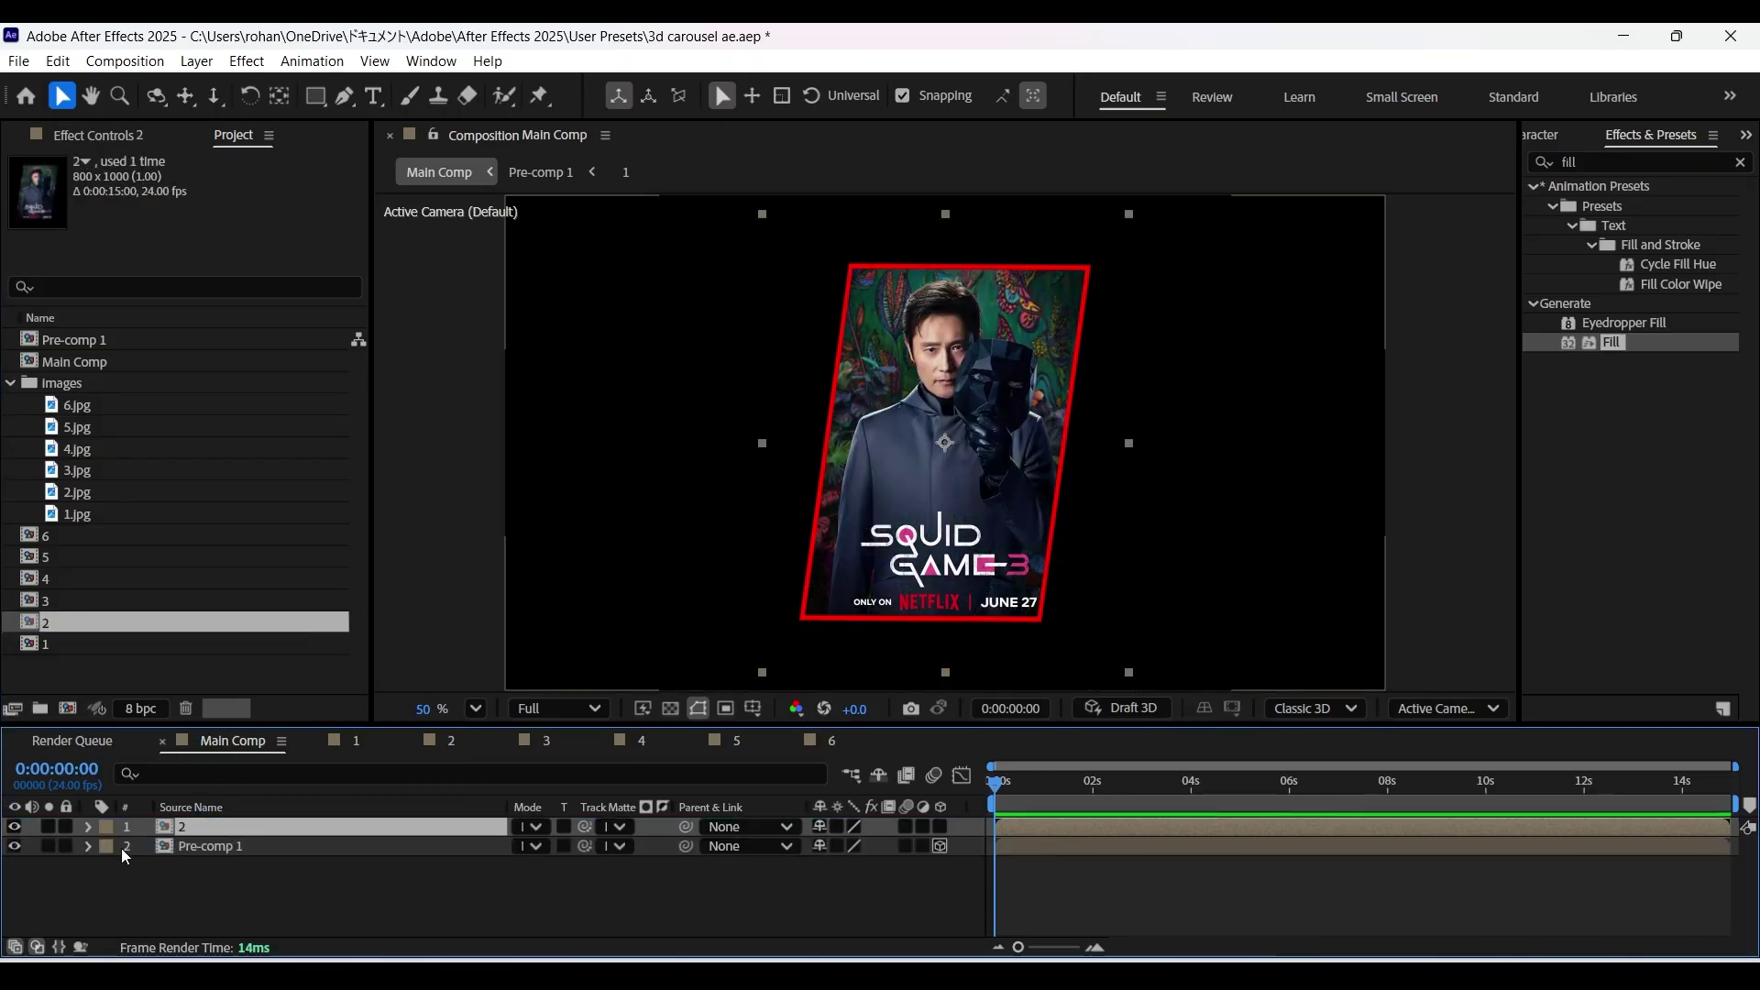
{"action": "left_click", "coordinate": [49, 827]}
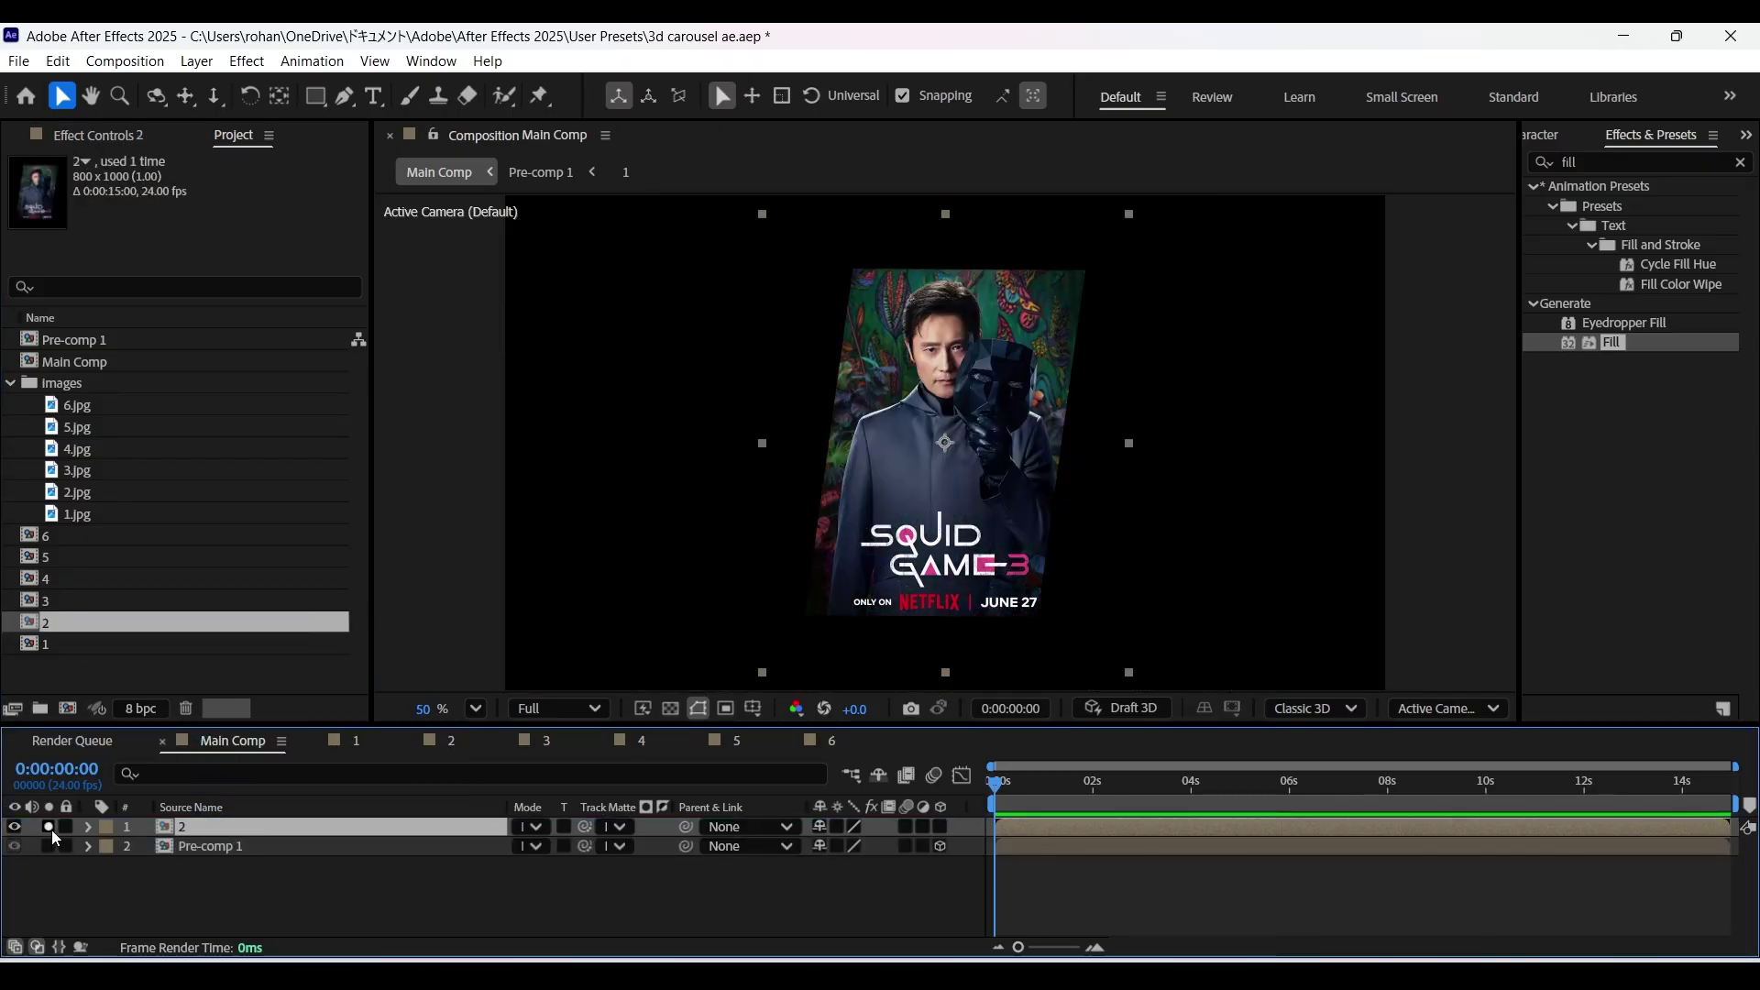
{"action": "key", "text": "ctrl+d"}
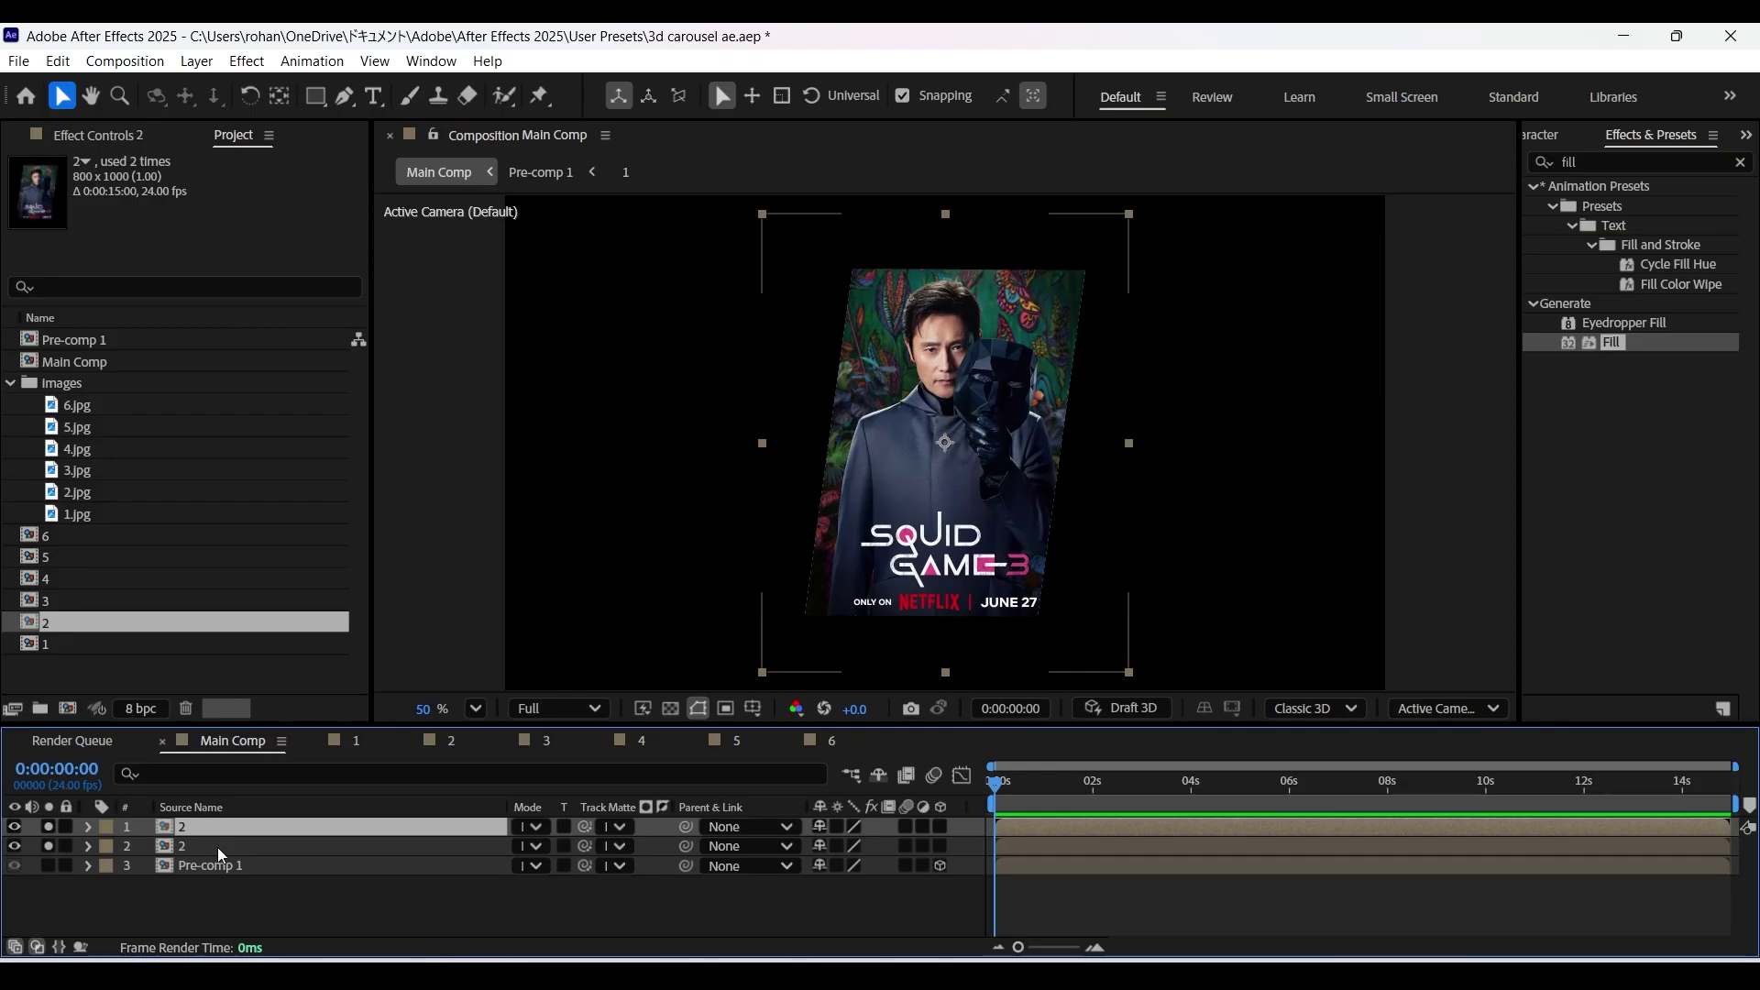
{"action": "left_click", "coordinate": [218, 847]}
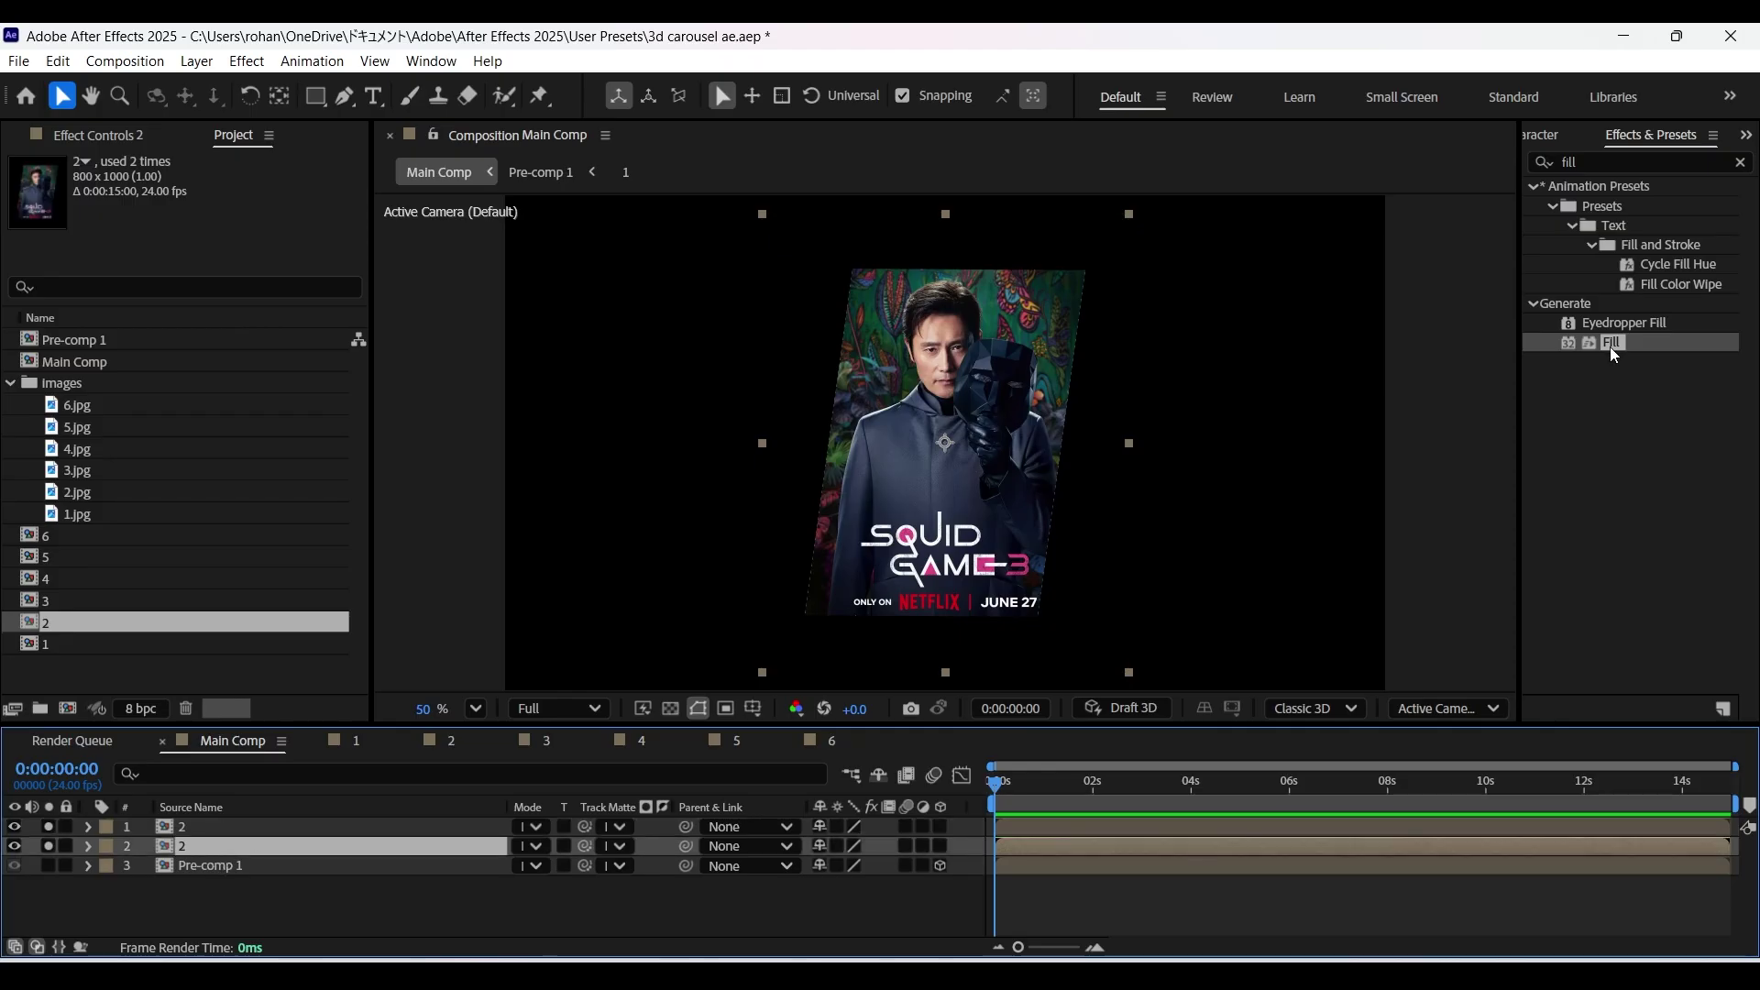
Fill the copied comp 2 layer red and set its unlinked scale to 104% x 103%.
{"action": "double_click", "coordinate": [1610, 344]}
{"action": "left_click", "coordinate": [186, 845]}
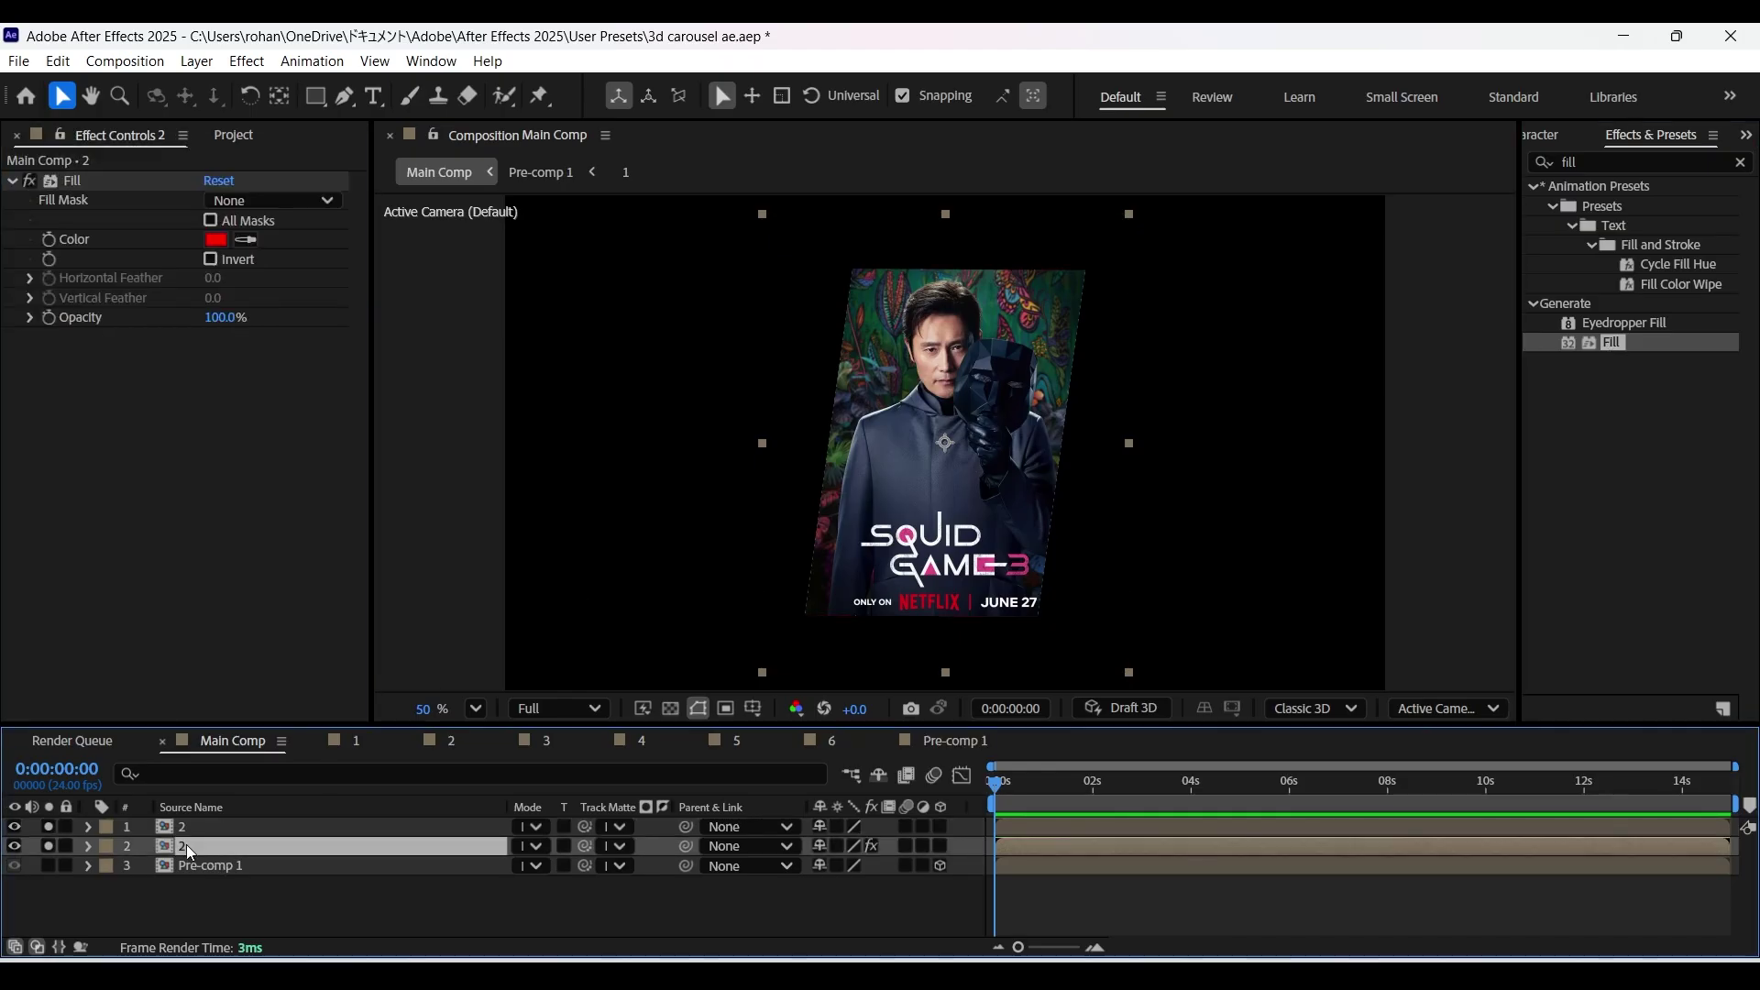
{"action": "left_click", "coordinate": [89, 847]}
{"action": "left_click", "coordinate": [109, 886]}
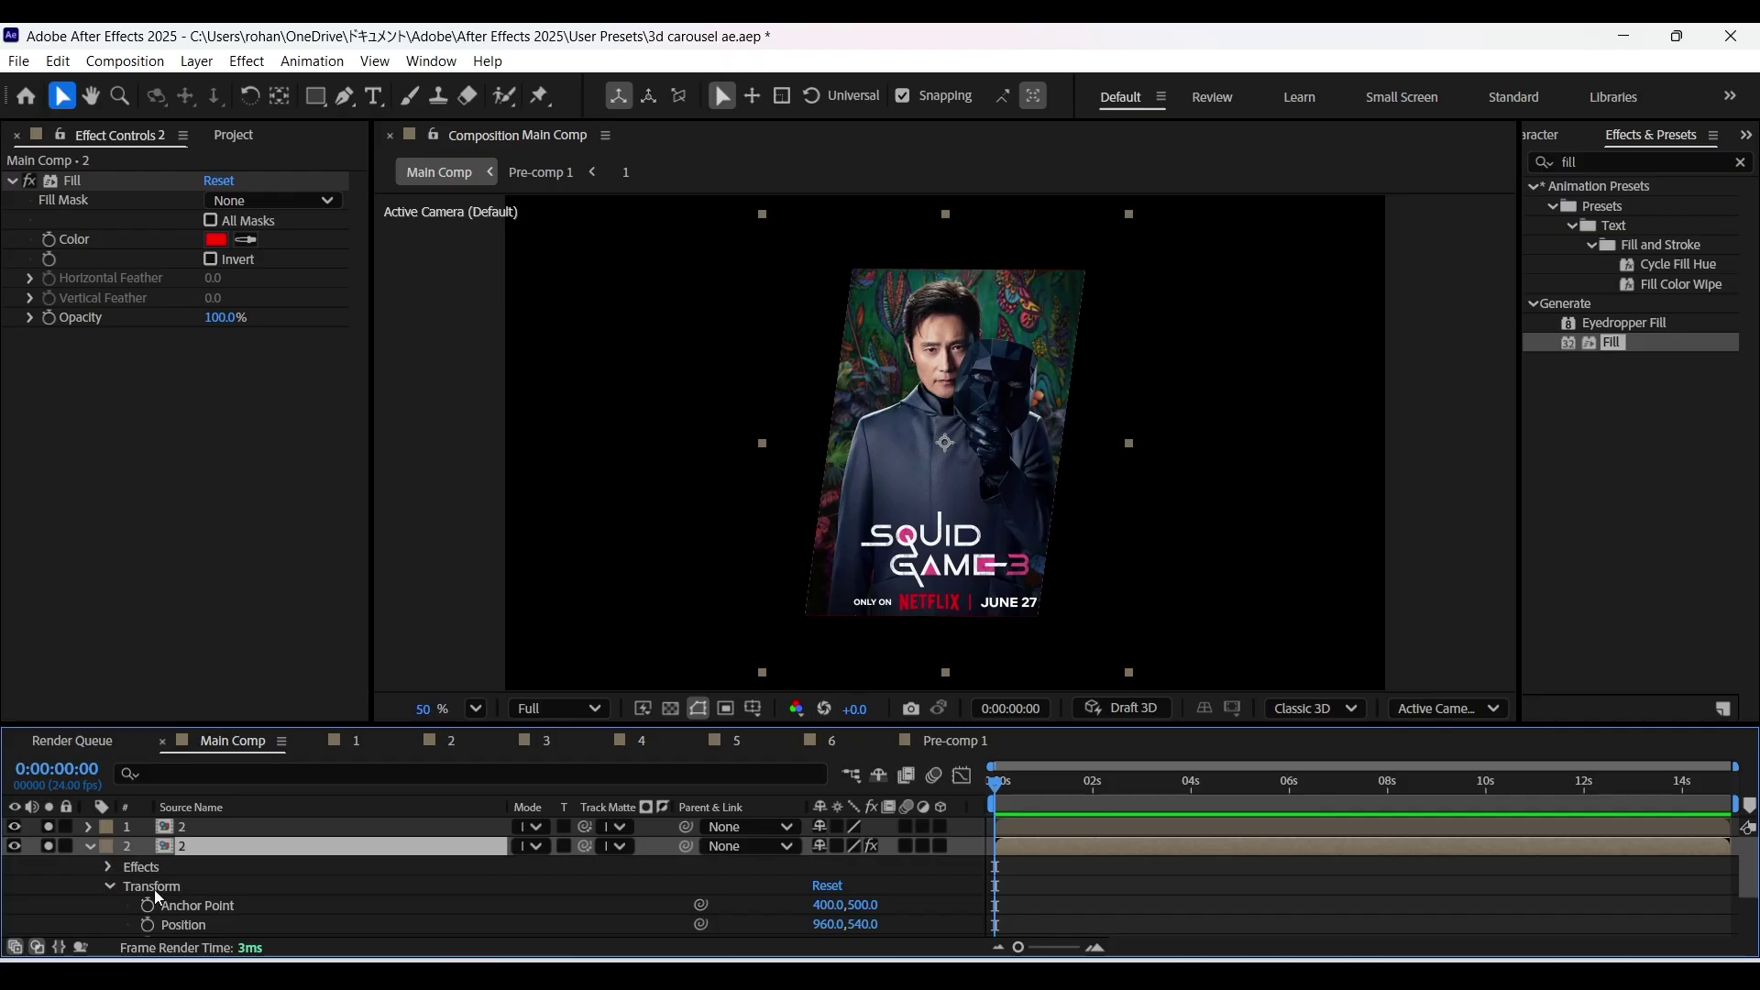
{"action": "scroll", "coordinate": [238, 894], "scroll_direction": "down", "scroll_amount": 2}
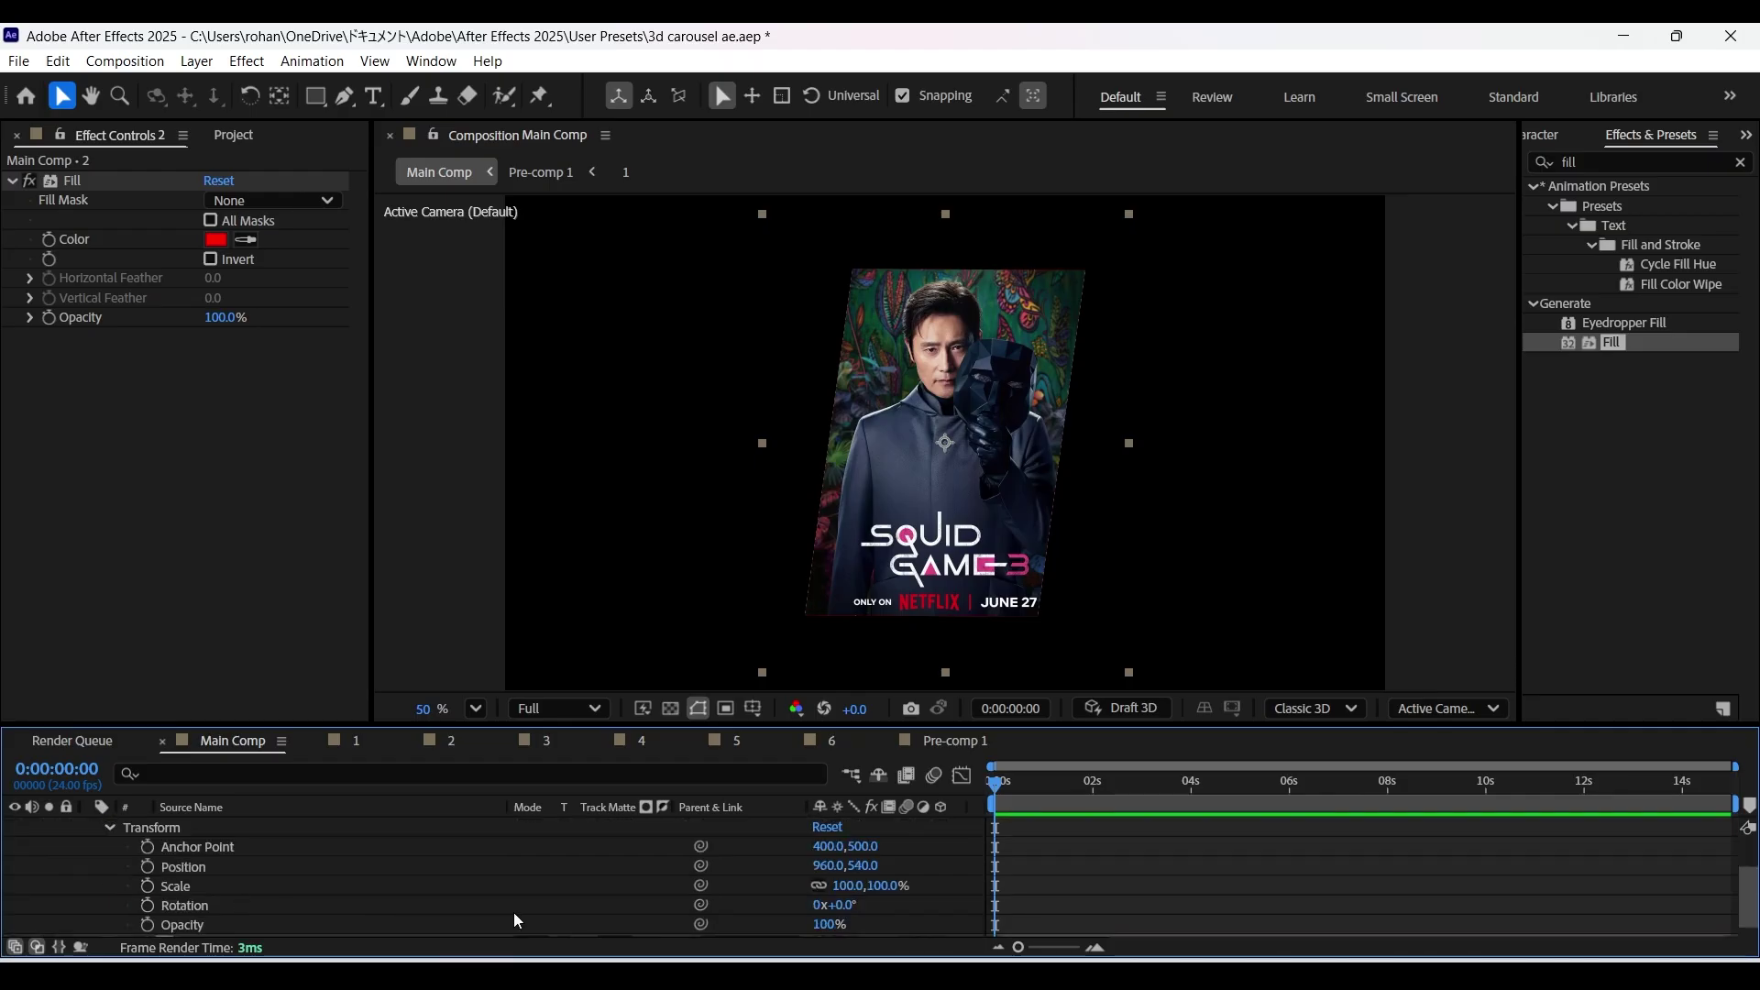
{"action": "left_click", "coordinate": [817, 885]}
{"action": "left_click", "coordinate": [848, 885]}
{"action": "type", "text": "104"}
{"action": "key", "text": "Tab"}
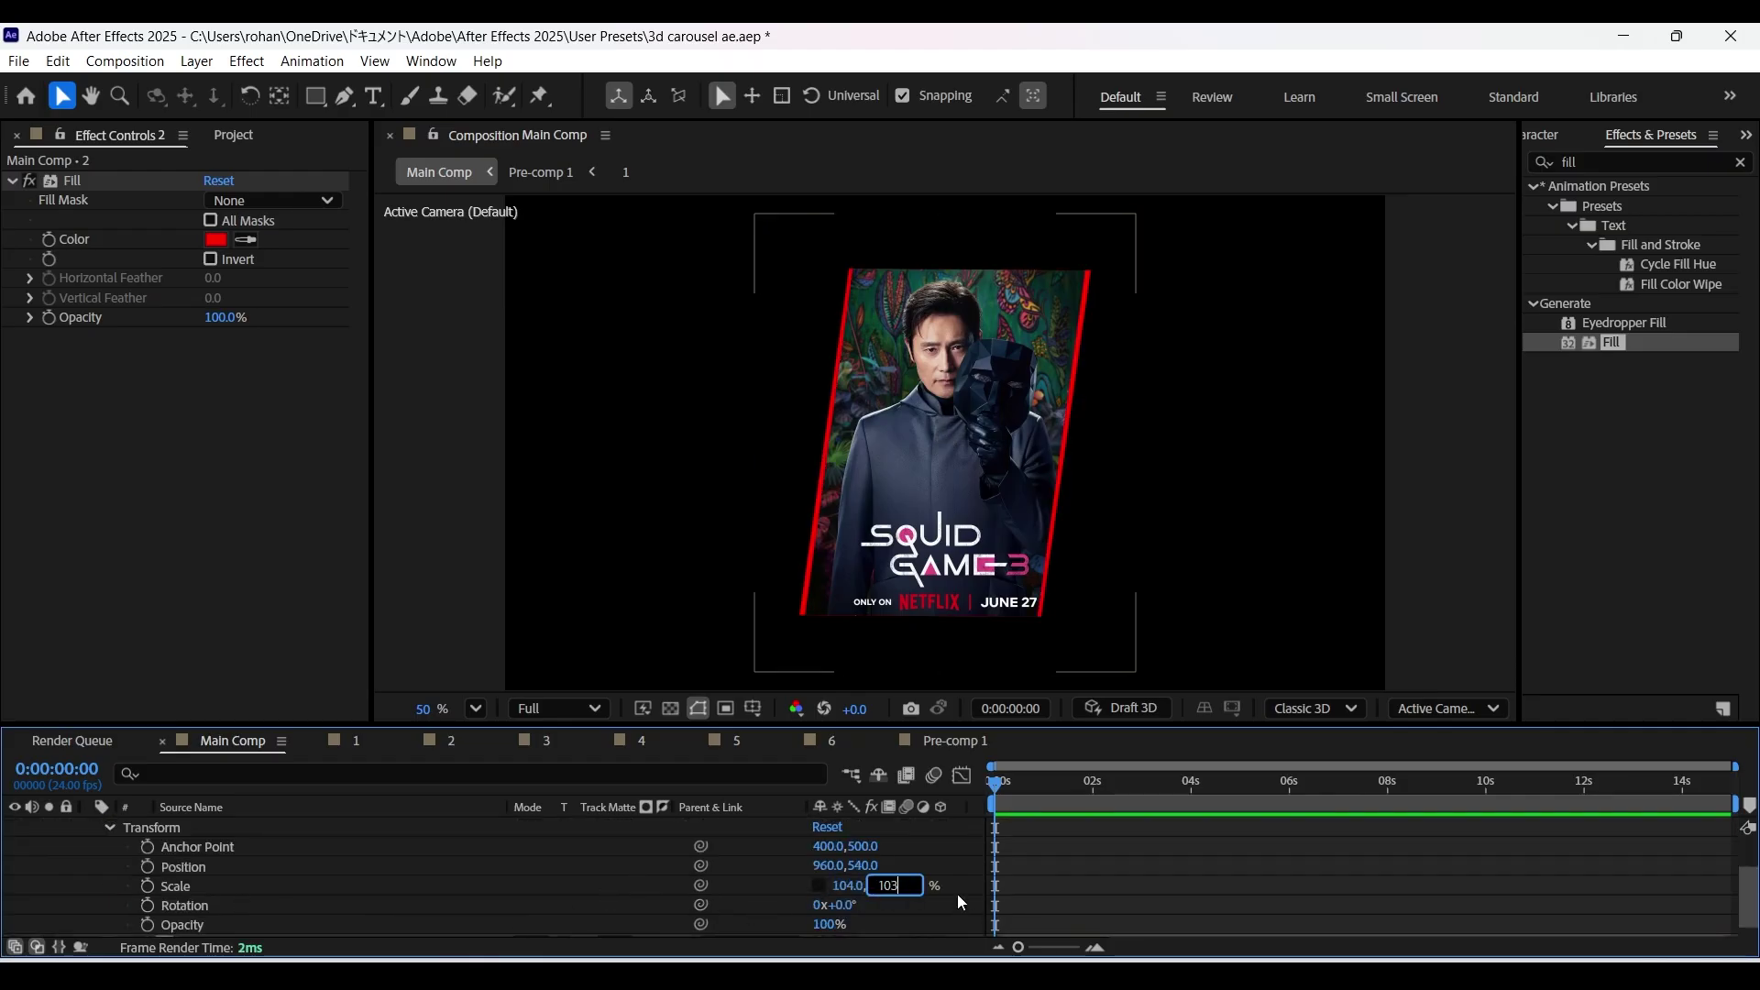
{"action": "type", "text": "103"}
{"action": "key", "text": "Return"}
{"action": "scroll", "coordinate": [138, 871], "scroll_direction": "up", "scroll_amount": 2}
{"action": "left_click", "coordinate": [89, 846]}
Pre-compose both comp 2 layers into Pre-comp 2, then unsolo it and keep both pre-comps visible.
{"action": "left_click", "coordinate": [284, 845]}
{"action": "left_click", "coordinate": [257, 826], "text": "shift"}
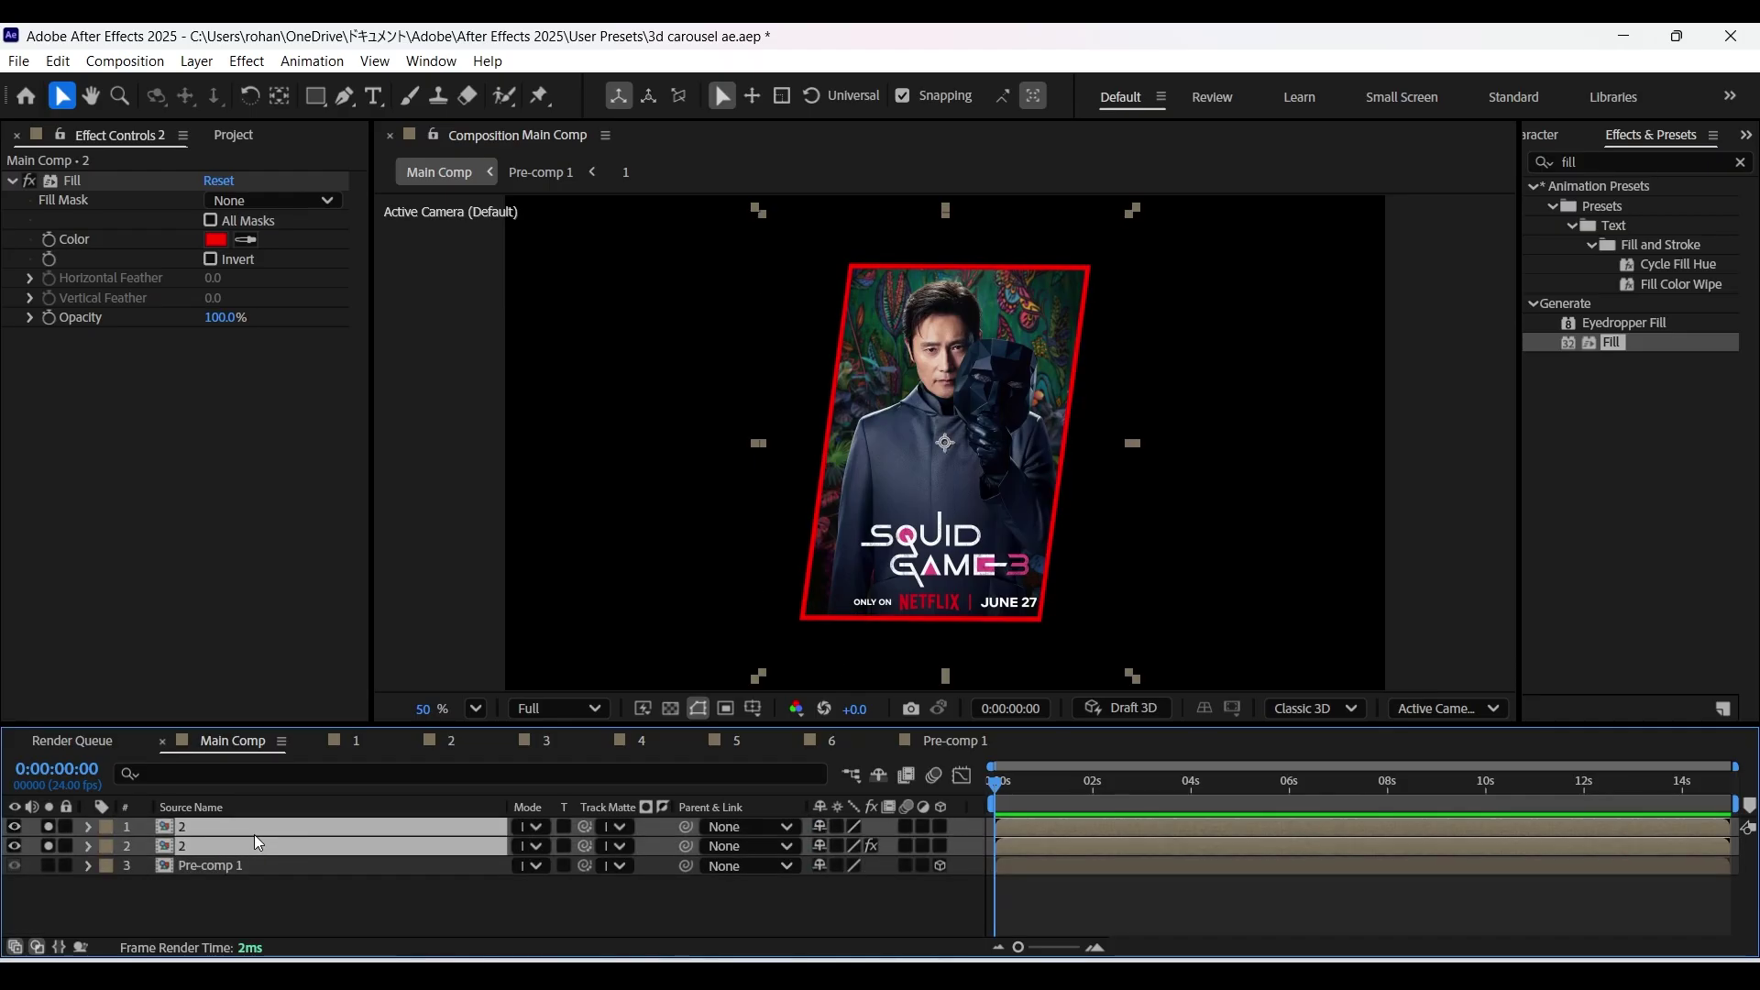
{"action": "right_click", "coordinate": [255, 830]}
{"action": "left_click", "coordinate": [261, 762]}
{"action": "left_click", "coordinate": [990, 688]}
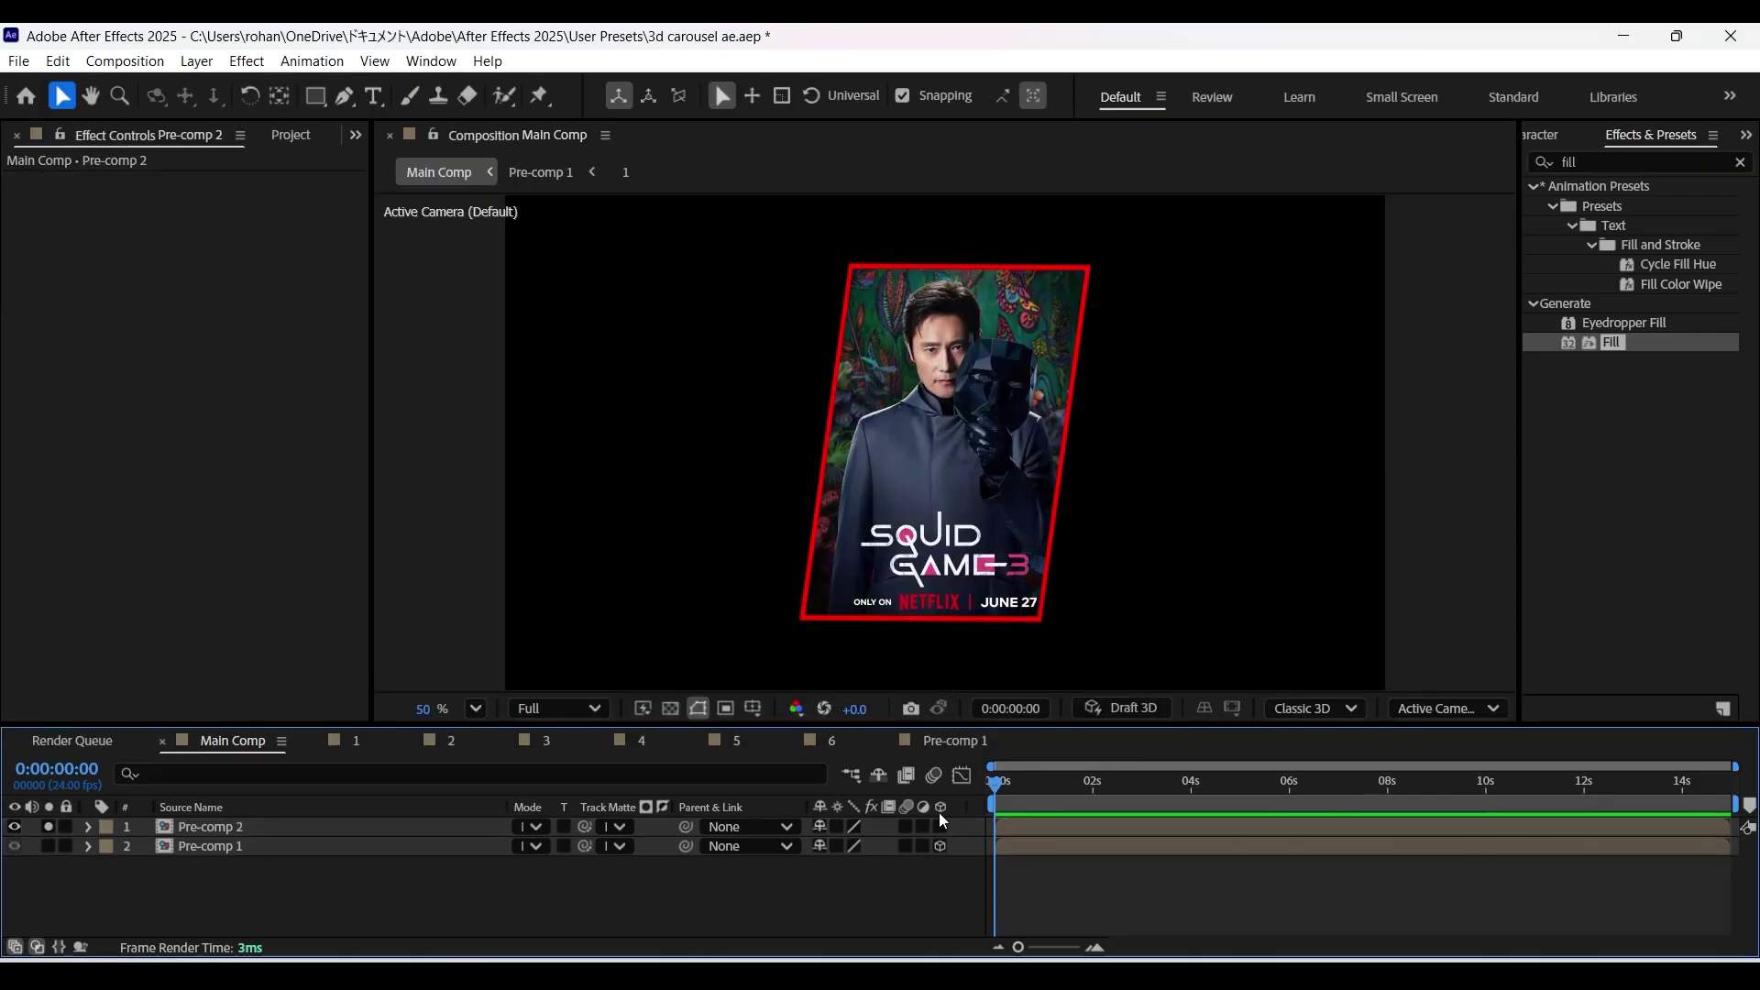
{"action": "left_click", "coordinate": [49, 827]}
{"action": "left_click", "coordinate": [14, 846]}
{"action": "left_click", "coordinate": [13, 826]}
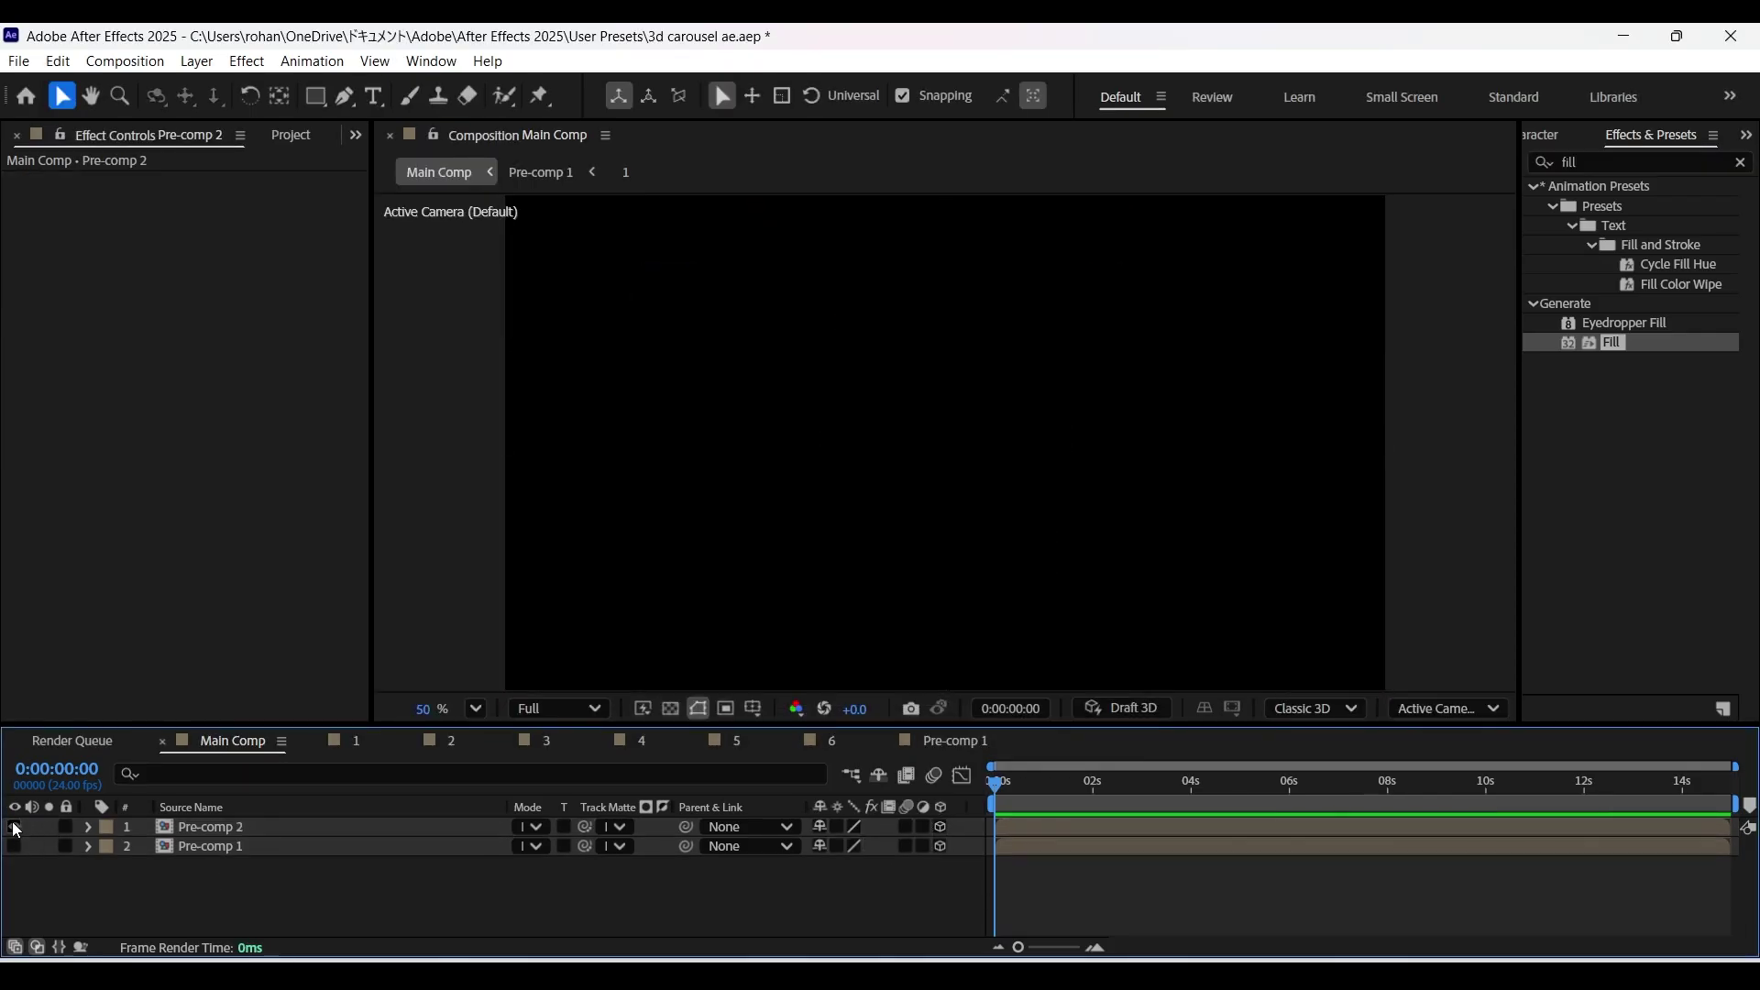
{"action": "left_click_drag", "start_coordinate": [15, 827], "coordinate": [13, 846]}
Add poster comp 3 to Main Comp, duplicate it, and scale the lower copy to 104/103%.
{"action": "left_click", "coordinate": [293, 136]}
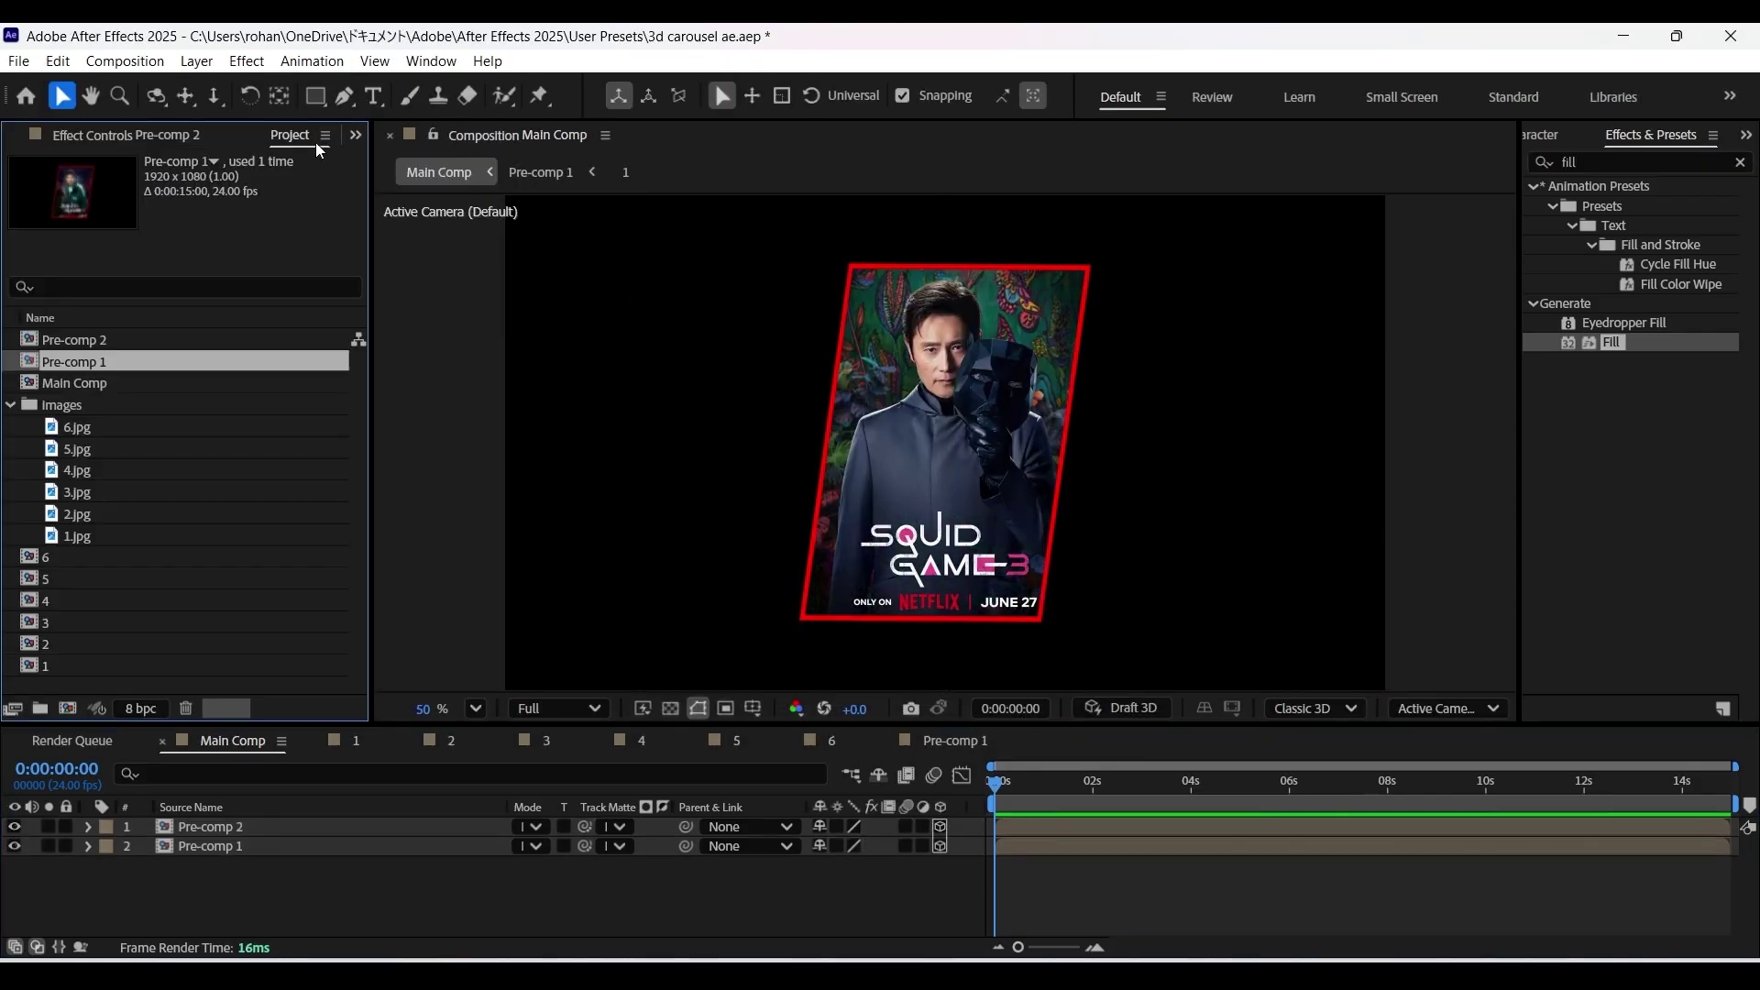
{"action": "left_click_drag", "start_coordinate": [36, 622], "coordinate": [193, 833]}
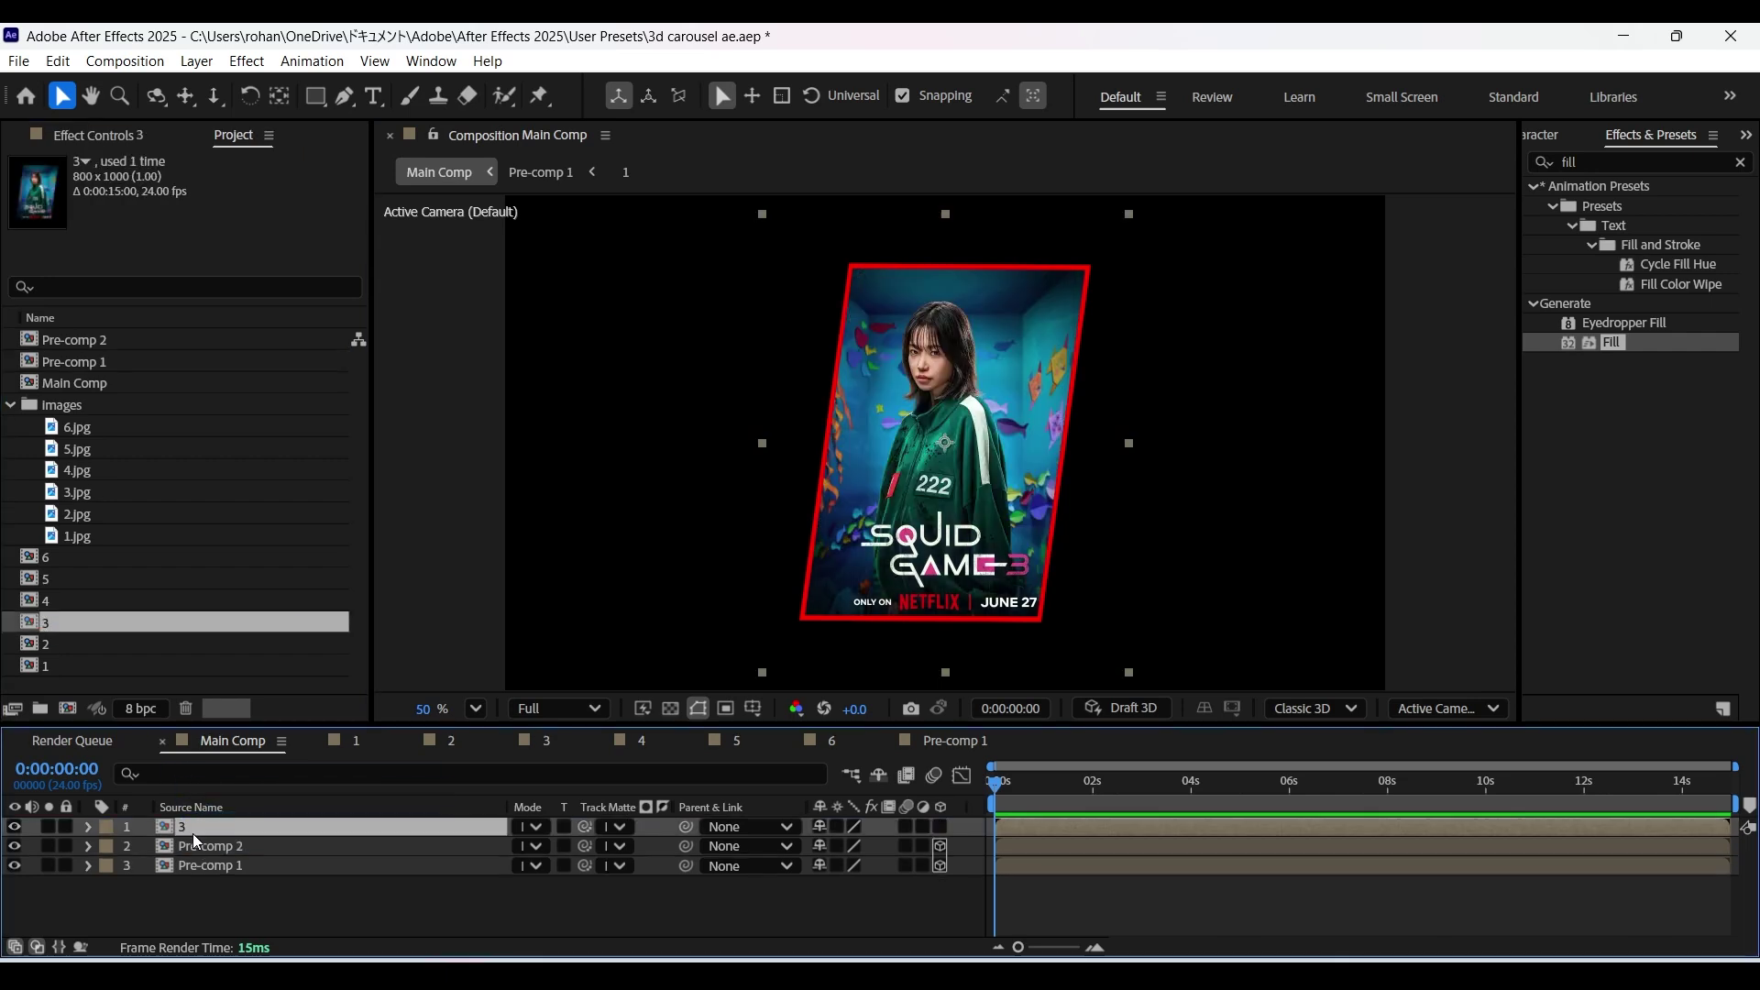
{"action": "key", "text": "ctrl+d"}
{"action": "left_click", "coordinate": [191, 849]}
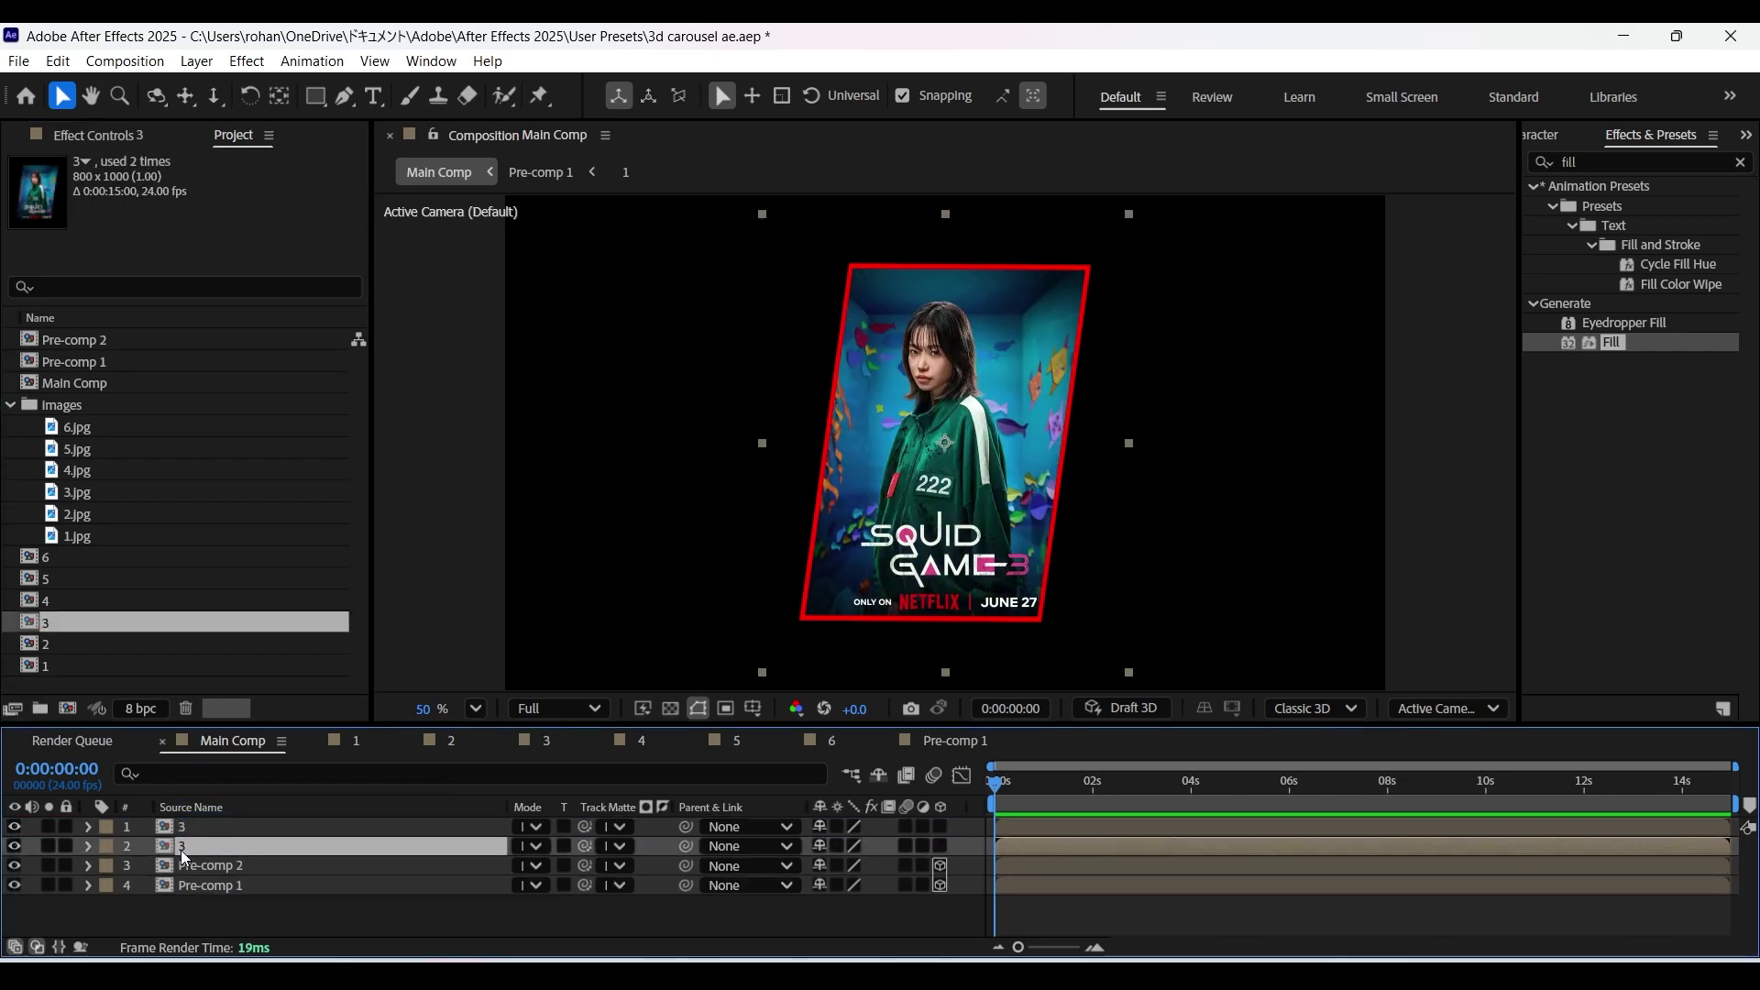
{"action": "left_click", "coordinate": [90, 851]}
{"action": "left_click", "coordinate": [106, 867]}
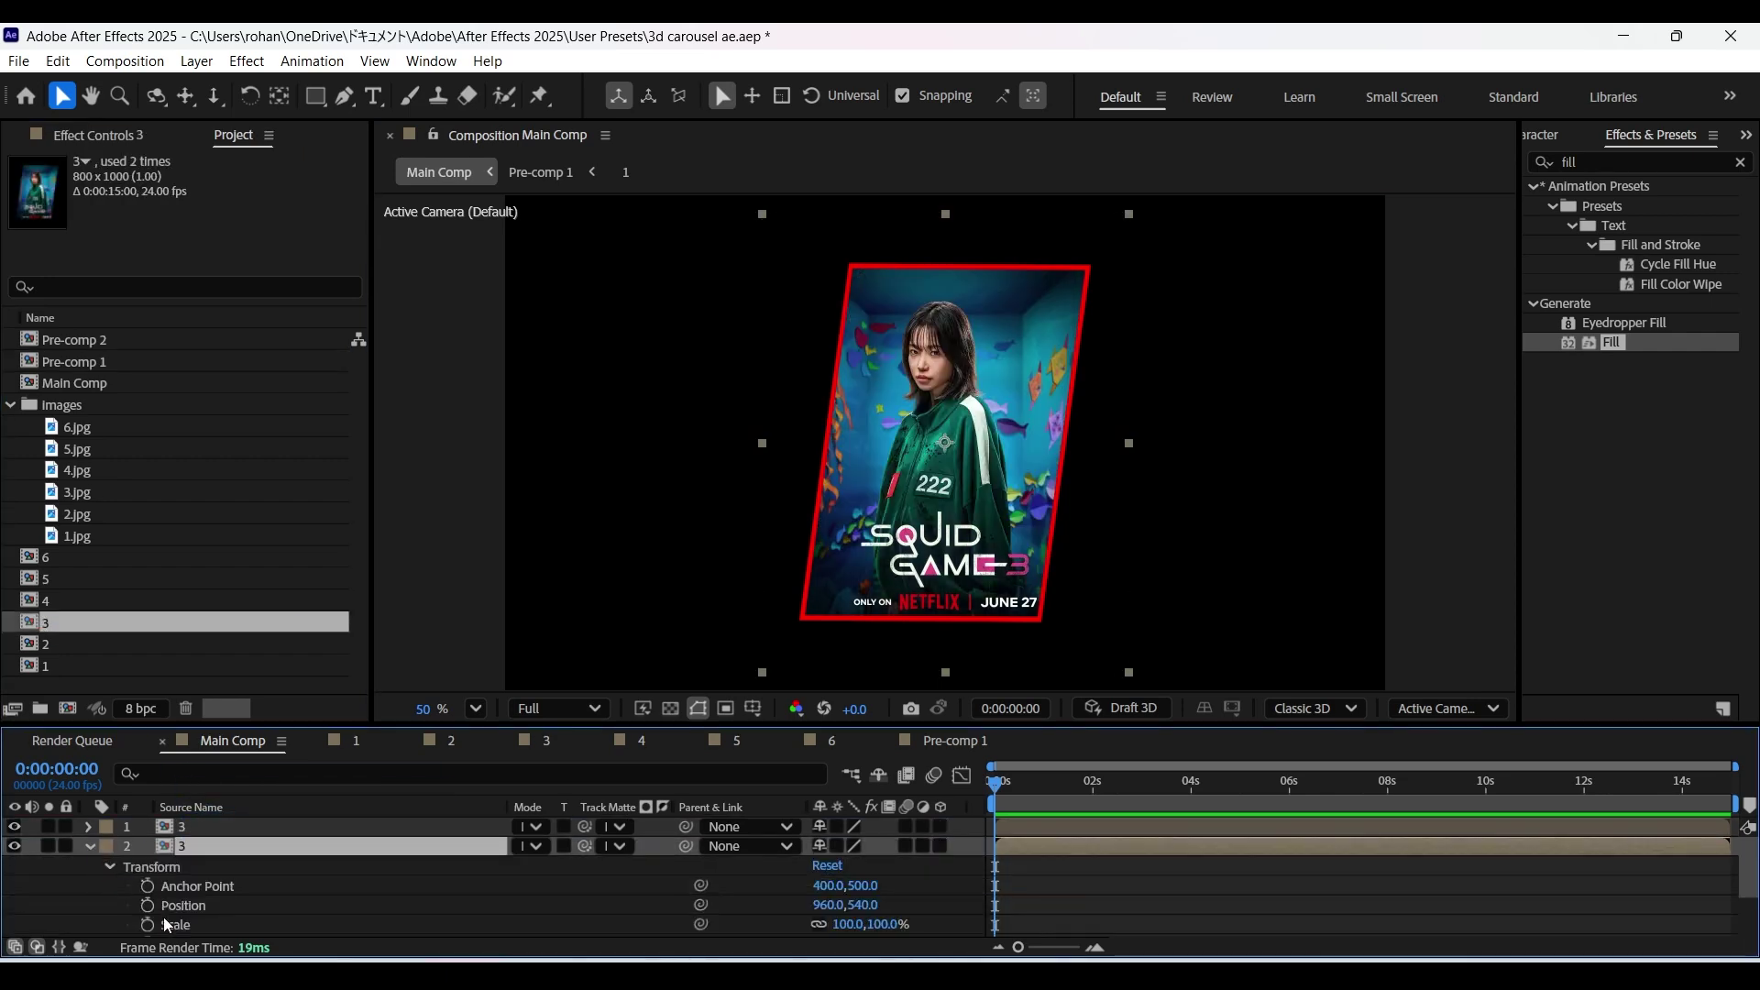
{"action": "left_click", "coordinate": [847, 925]}
{"action": "type", "text": "104"}
{"action": "key", "text": "Return"}
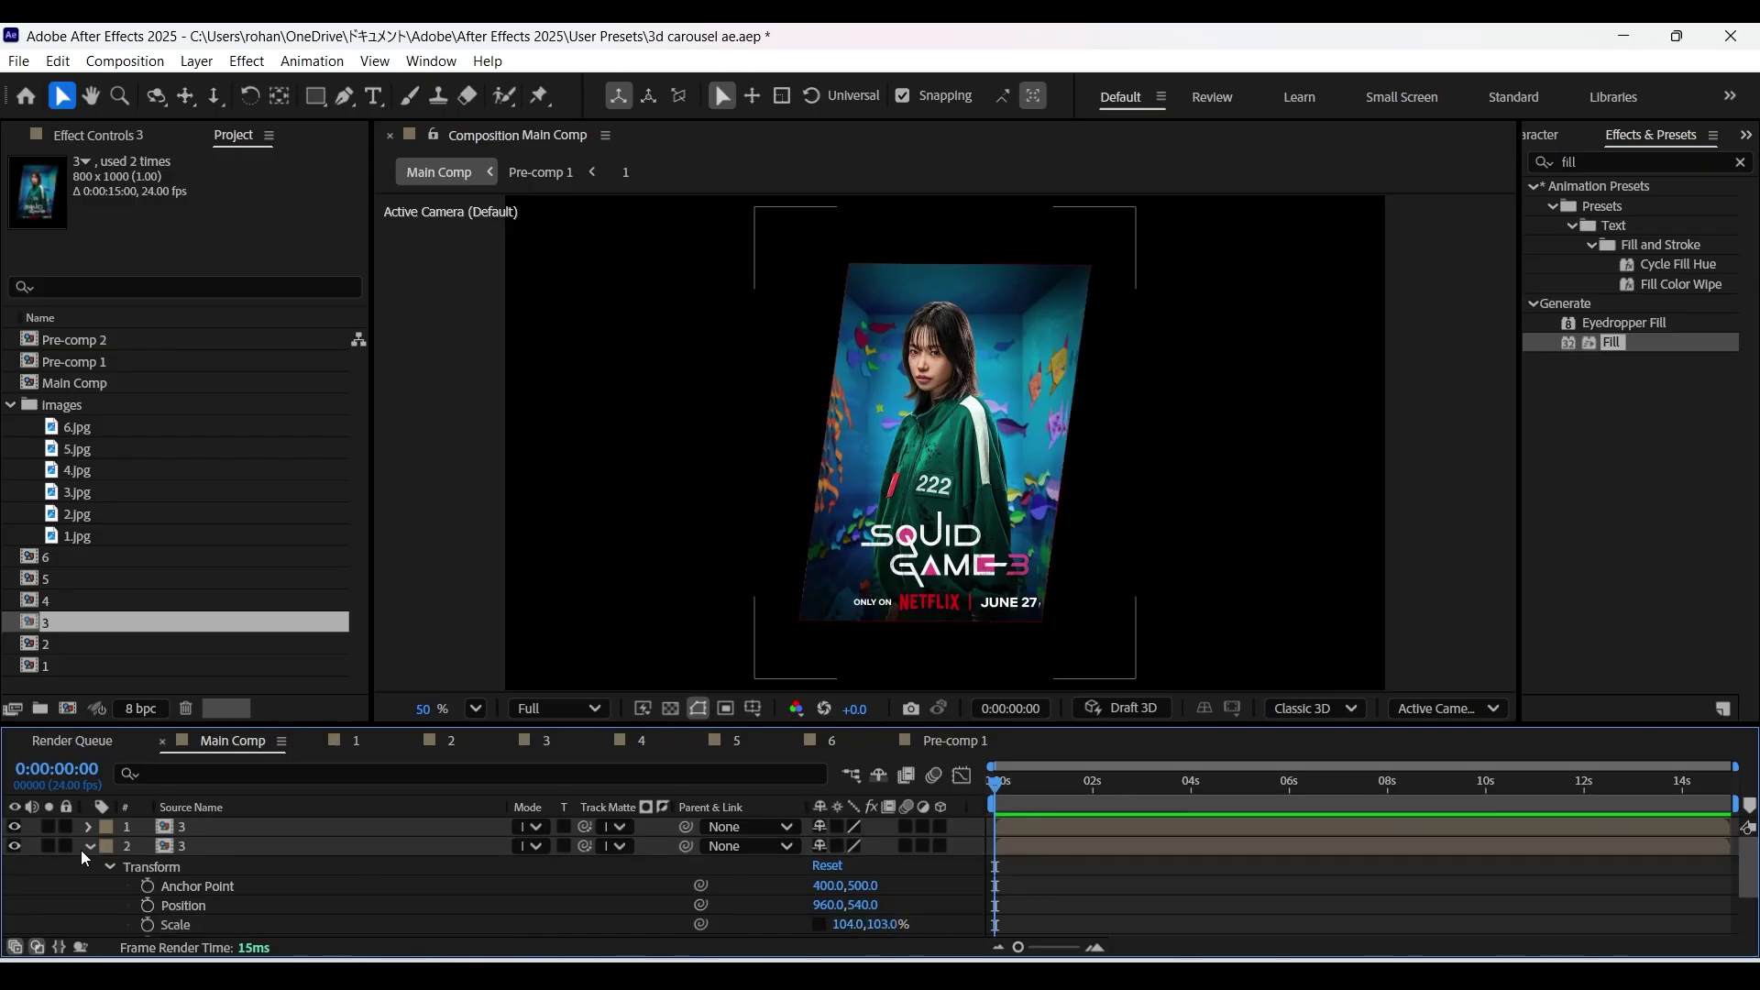
Give the poster 3 copy a red Fill and pre-compose both layers into Pre-comp 3.
{"action": "left_click", "coordinate": [88, 847]}
{"action": "left_click", "coordinate": [218, 846]}
{"action": "left_click", "coordinate": [1613, 346]}
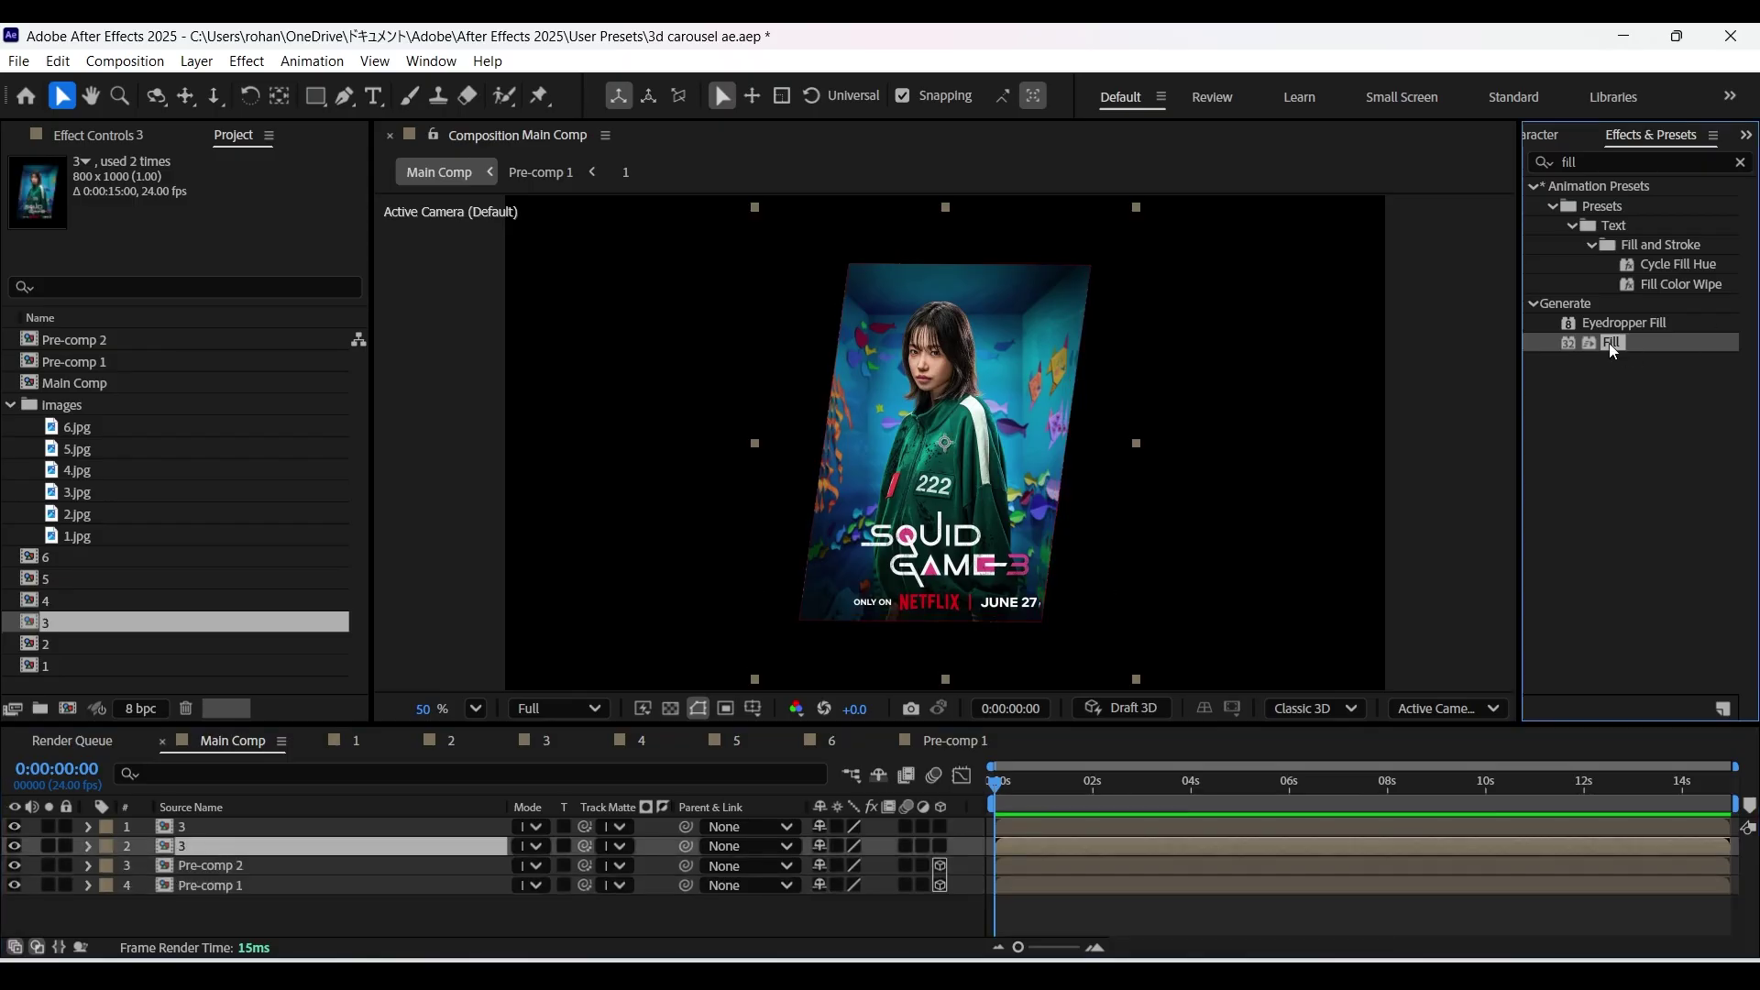
{"action": "double_click", "coordinate": [1614, 343]}
{"action": "right_click", "coordinate": [189, 836]}
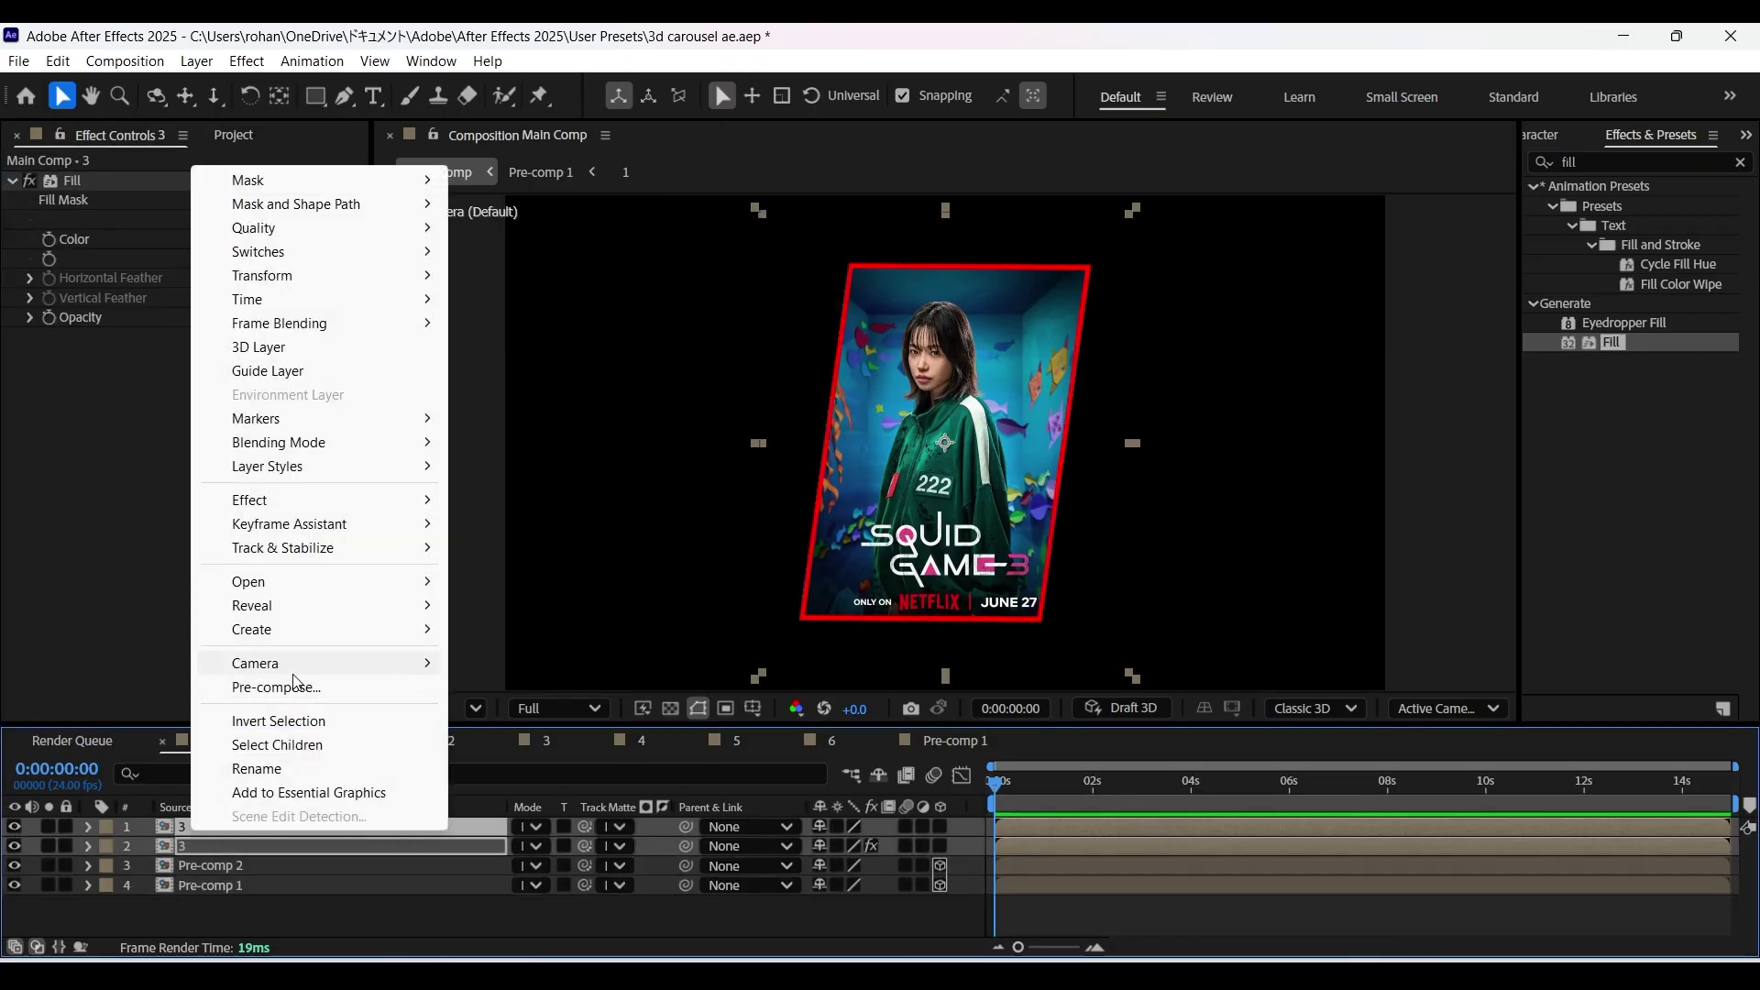
{"action": "left_click", "coordinate": [295, 687]}
{"action": "left_click", "coordinate": [989, 668]}
Add poster comp 4, duplicate it, and enlarge the lower copy slightly as its border.
{"action": "left_click", "coordinate": [290, 135]}
{"action": "left_click_drag", "start_coordinate": [89, 621], "coordinate": [275, 820]}
{"action": "key", "text": "ctrl+d"}
{"action": "key", "text": "ctrl+alt+shift+e"}
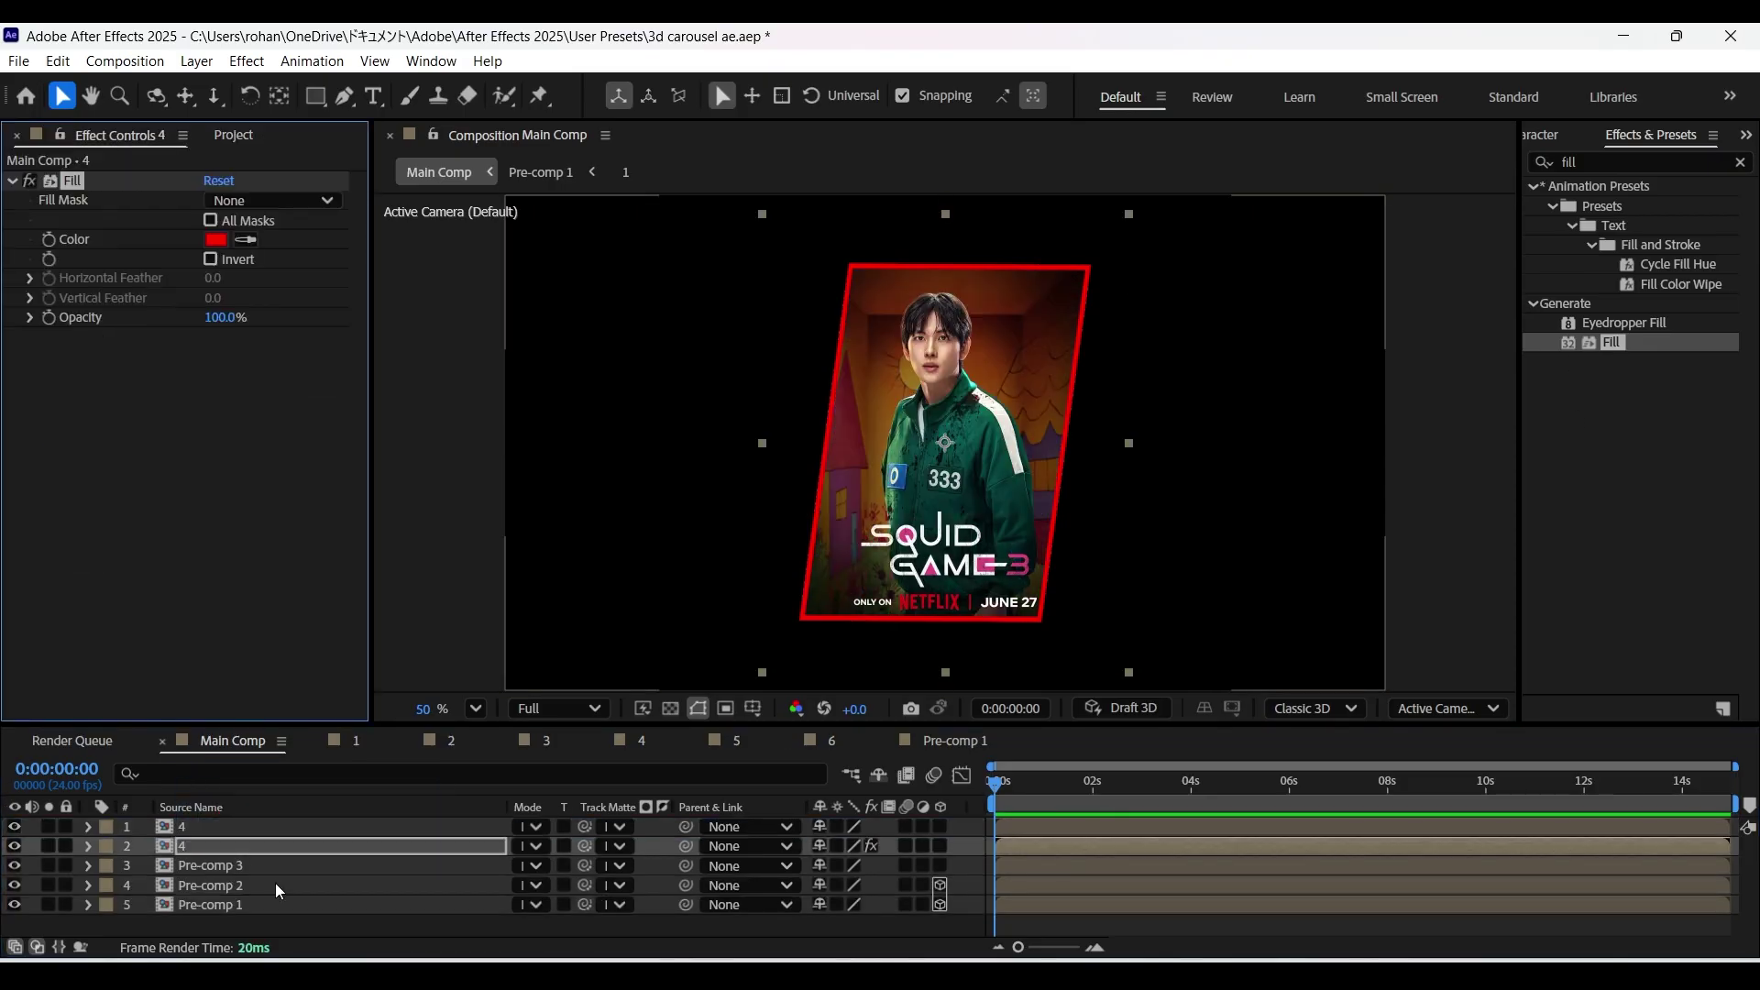
{"action": "left_click", "coordinate": [275, 845]}
{"action": "left_click", "coordinate": [87, 845]}
{"action": "left_click", "coordinate": [110, 885]}
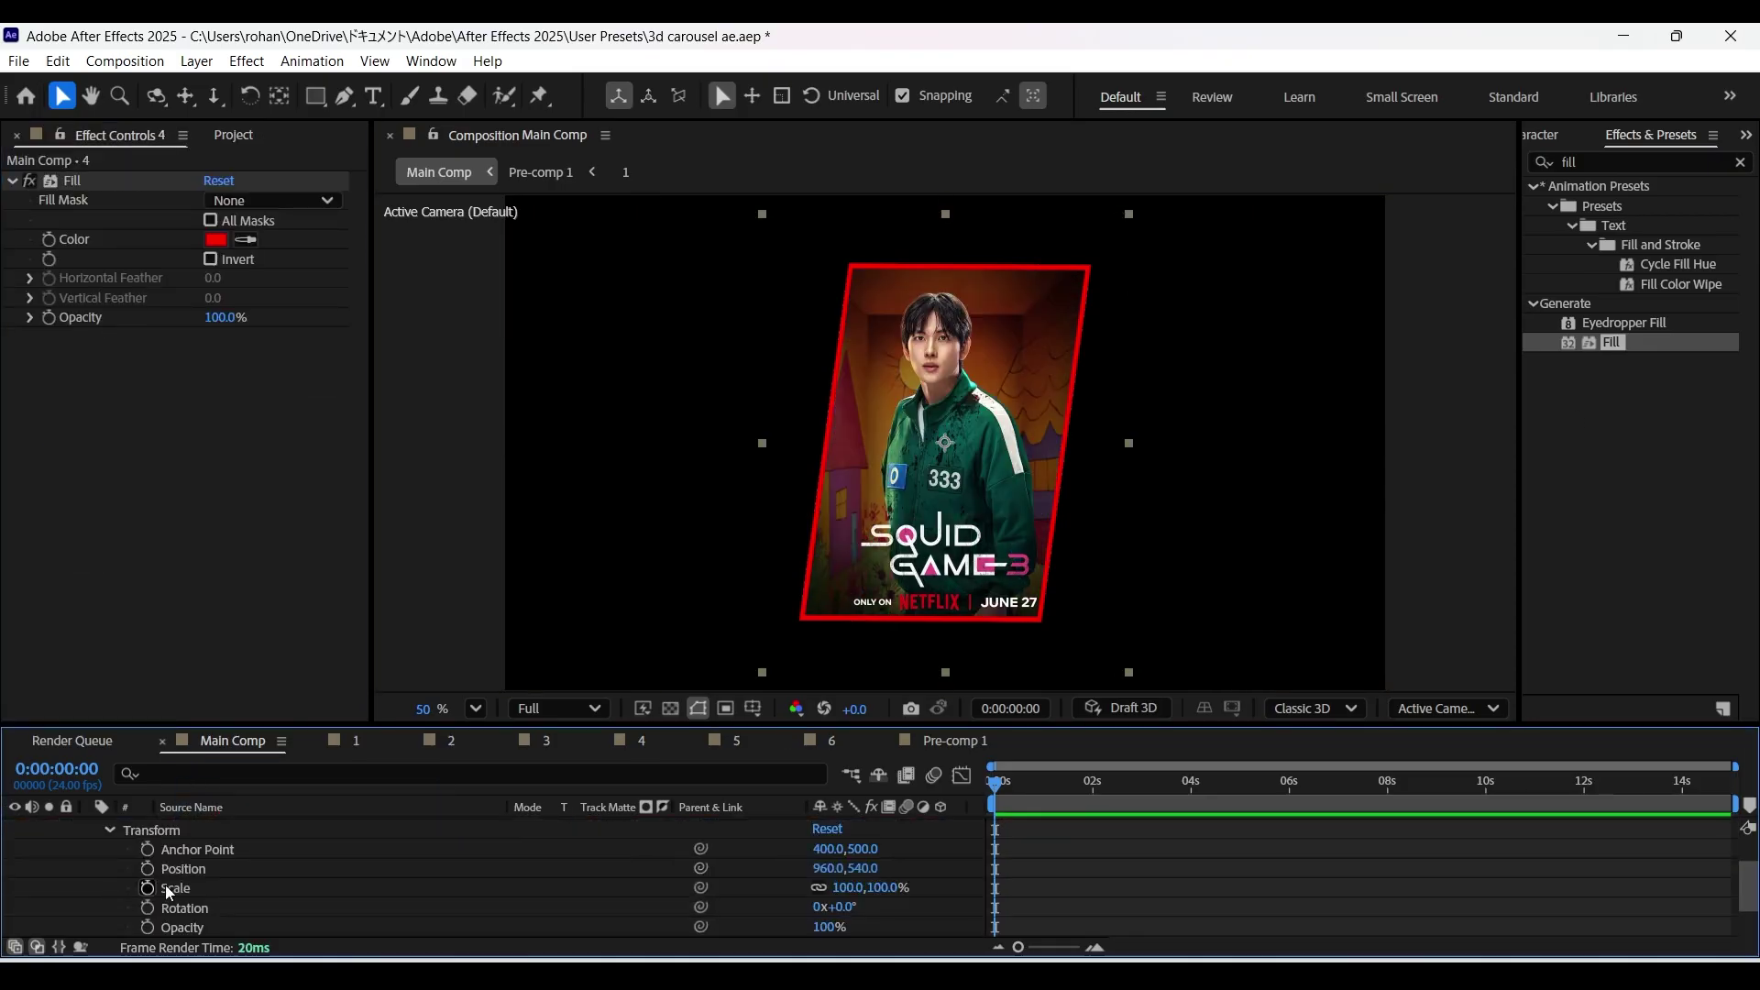
{"action": "left_click", "coordinate": [836, 897]}
{"action": "key", "text": "Escape"}
{"action": "key", "text": "u"}
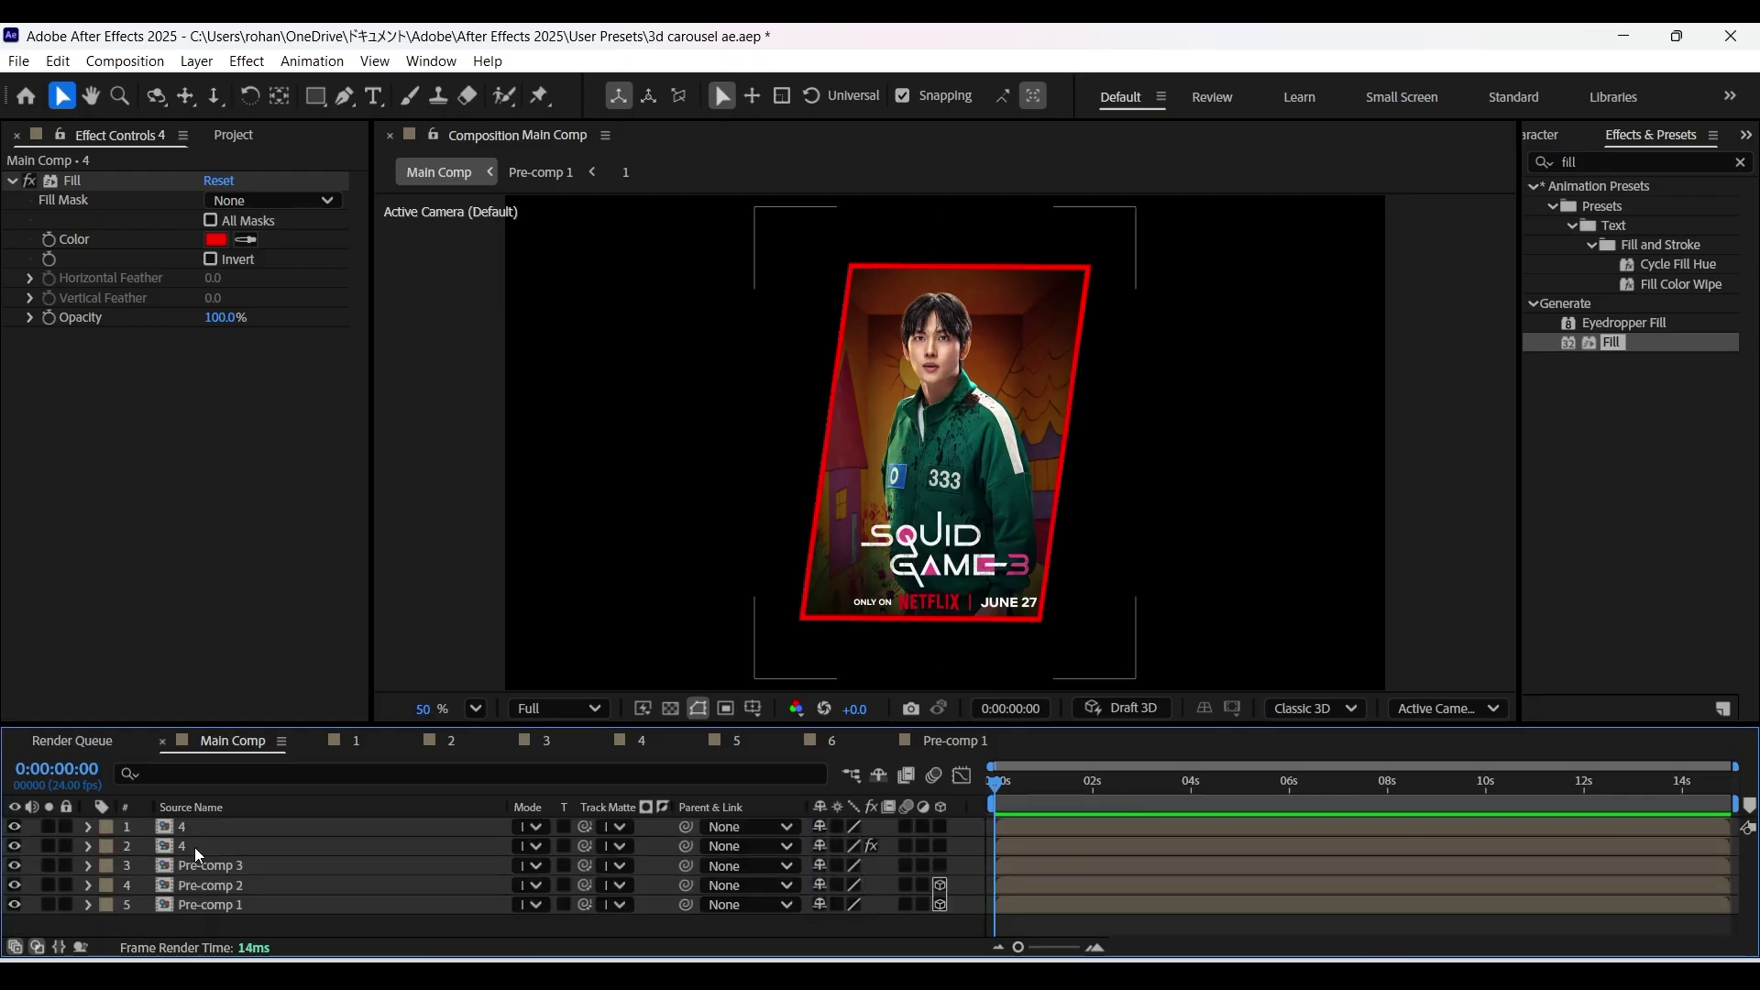
Pre-compose both poster 4 layers into Pre-comp 4.
{"action": "left_click", "coordinate": [194, 847]}
{"action": "left_click", "coordinate": [217, 828], "text": "shift"}
{"action": "right_click", "coordinate": [217, 829]}
{"action": "left_click", "coordinate": [266, 683]}
{"action": "key", "text": "Return"}
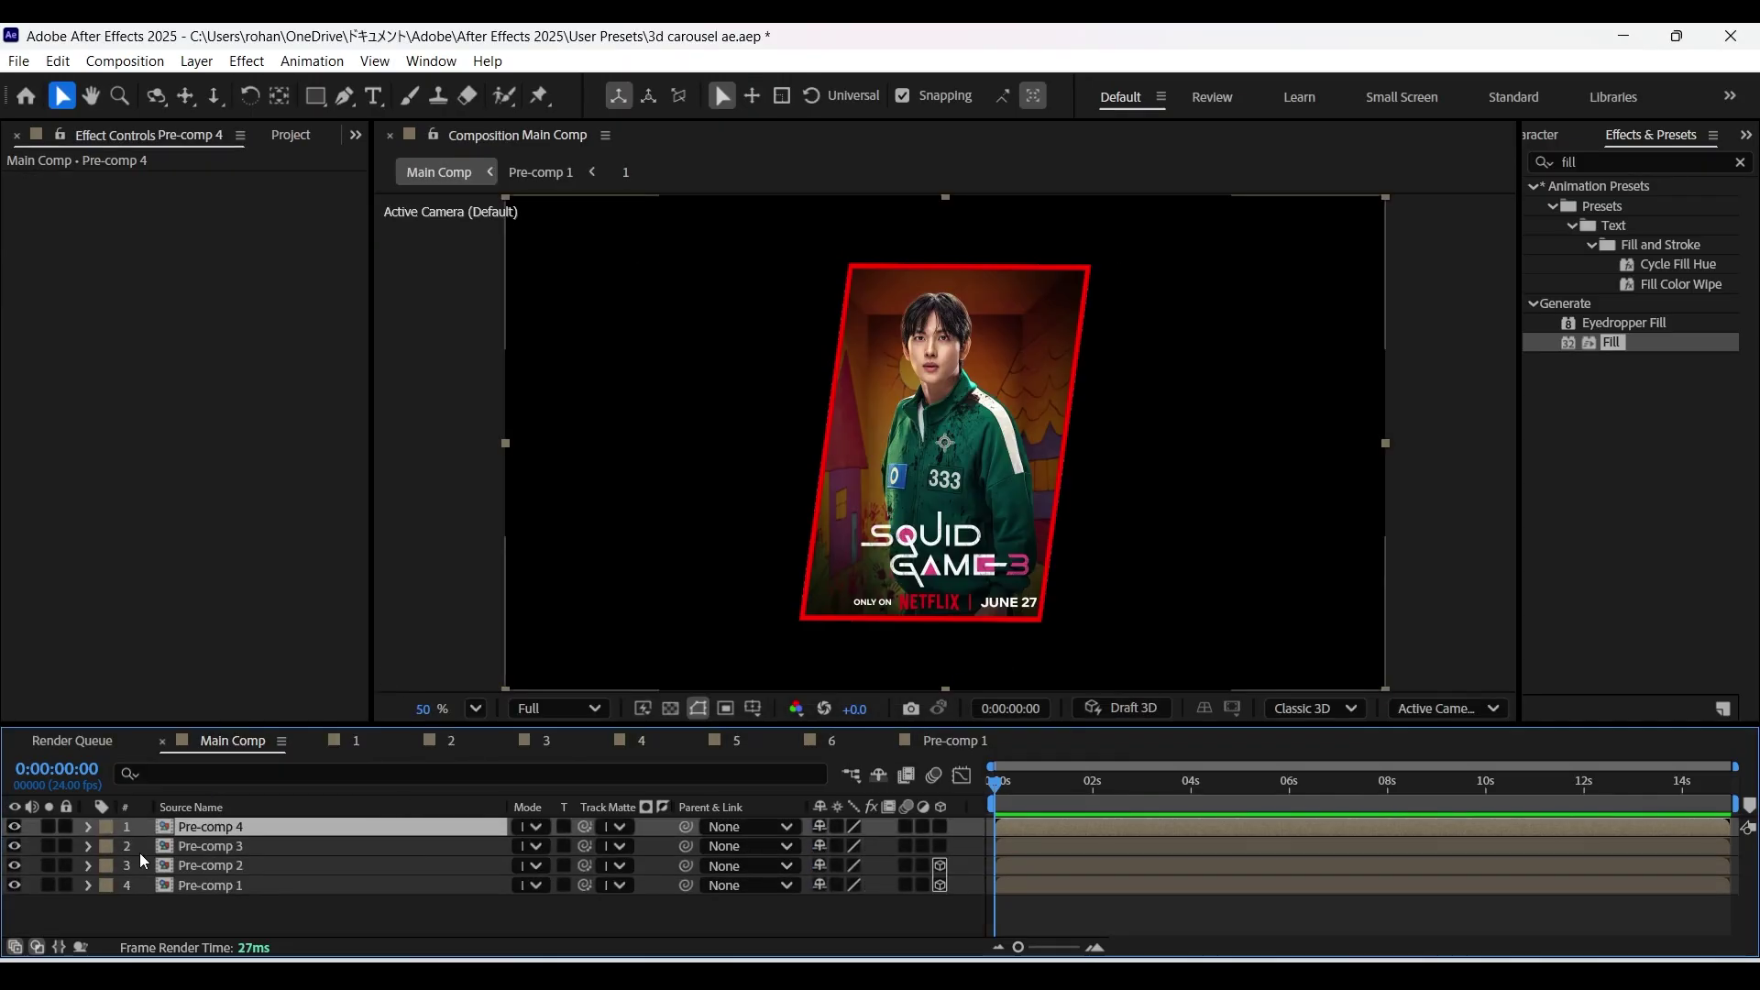
Add poster comp 5, apply a red Fill, and scale it slightly larger.
{"action": "left_click", "coordinate": [291, 134]}
{"action": "left_click_drag", "start_coordinate": [137, 623], "coordinate": [256, 818]}
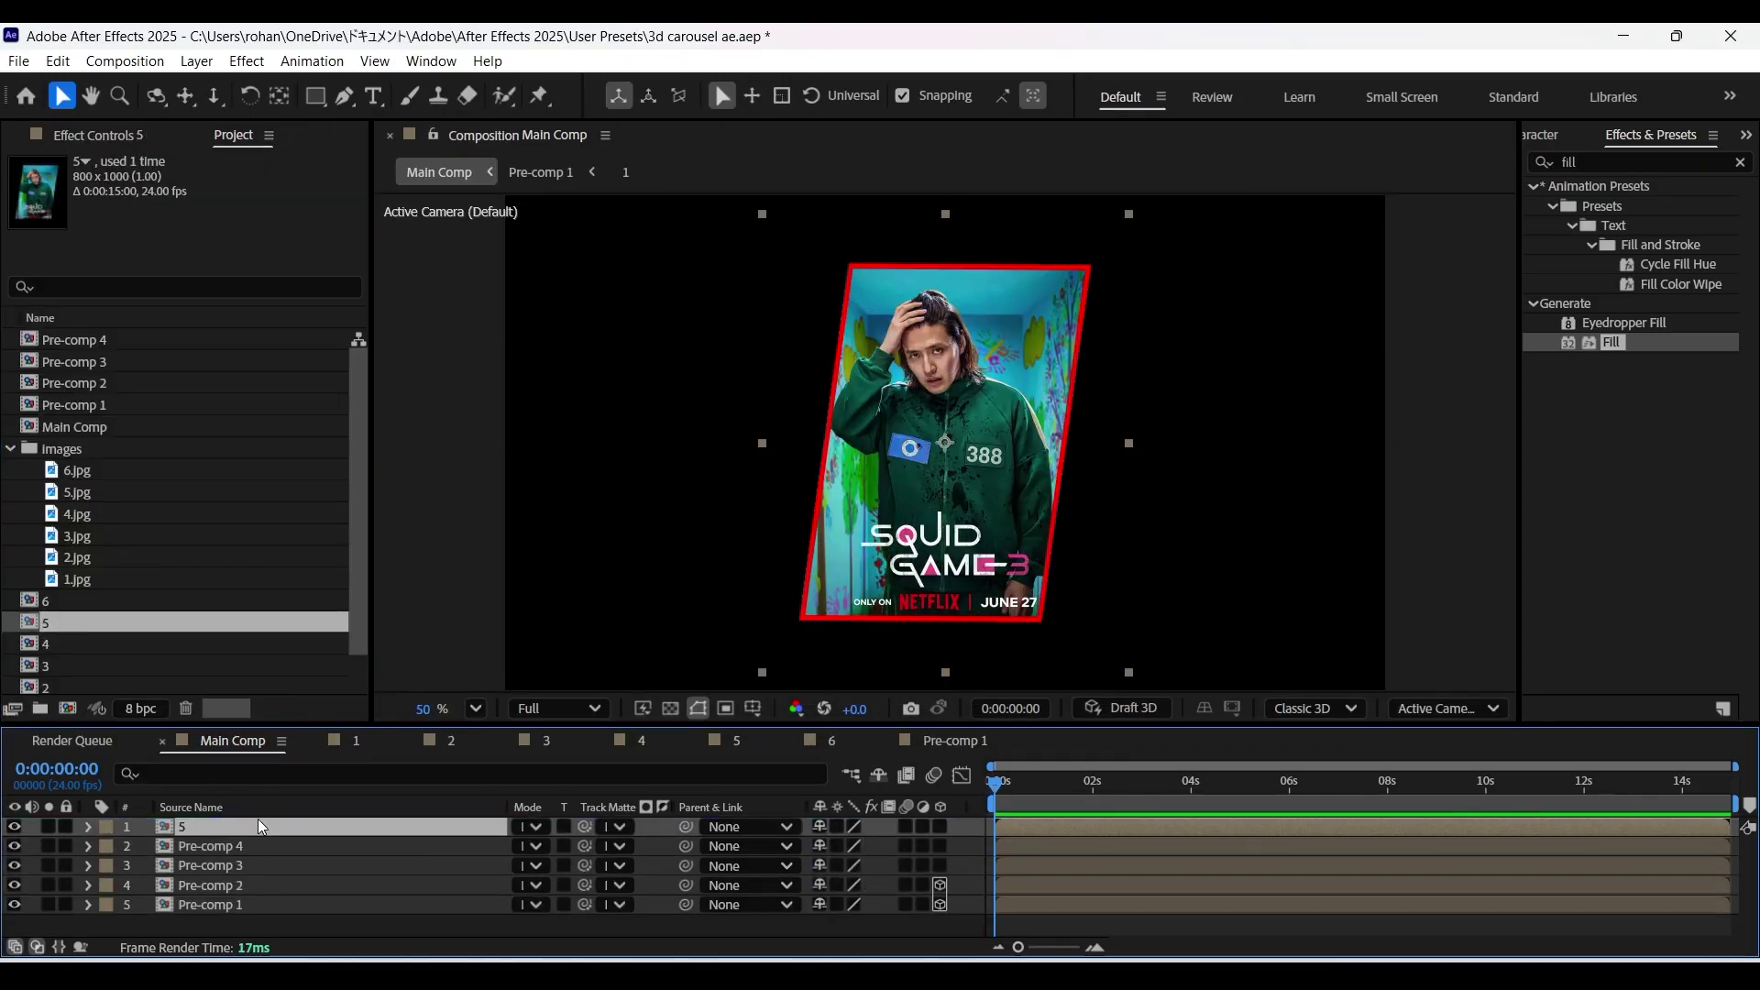
{"action": "double_click", "coordinate": [1610, 342]}
{"action": "left_click", "coordinate": [87, 826]}
{"action": "left_click", "coordinate": [104, 865]}
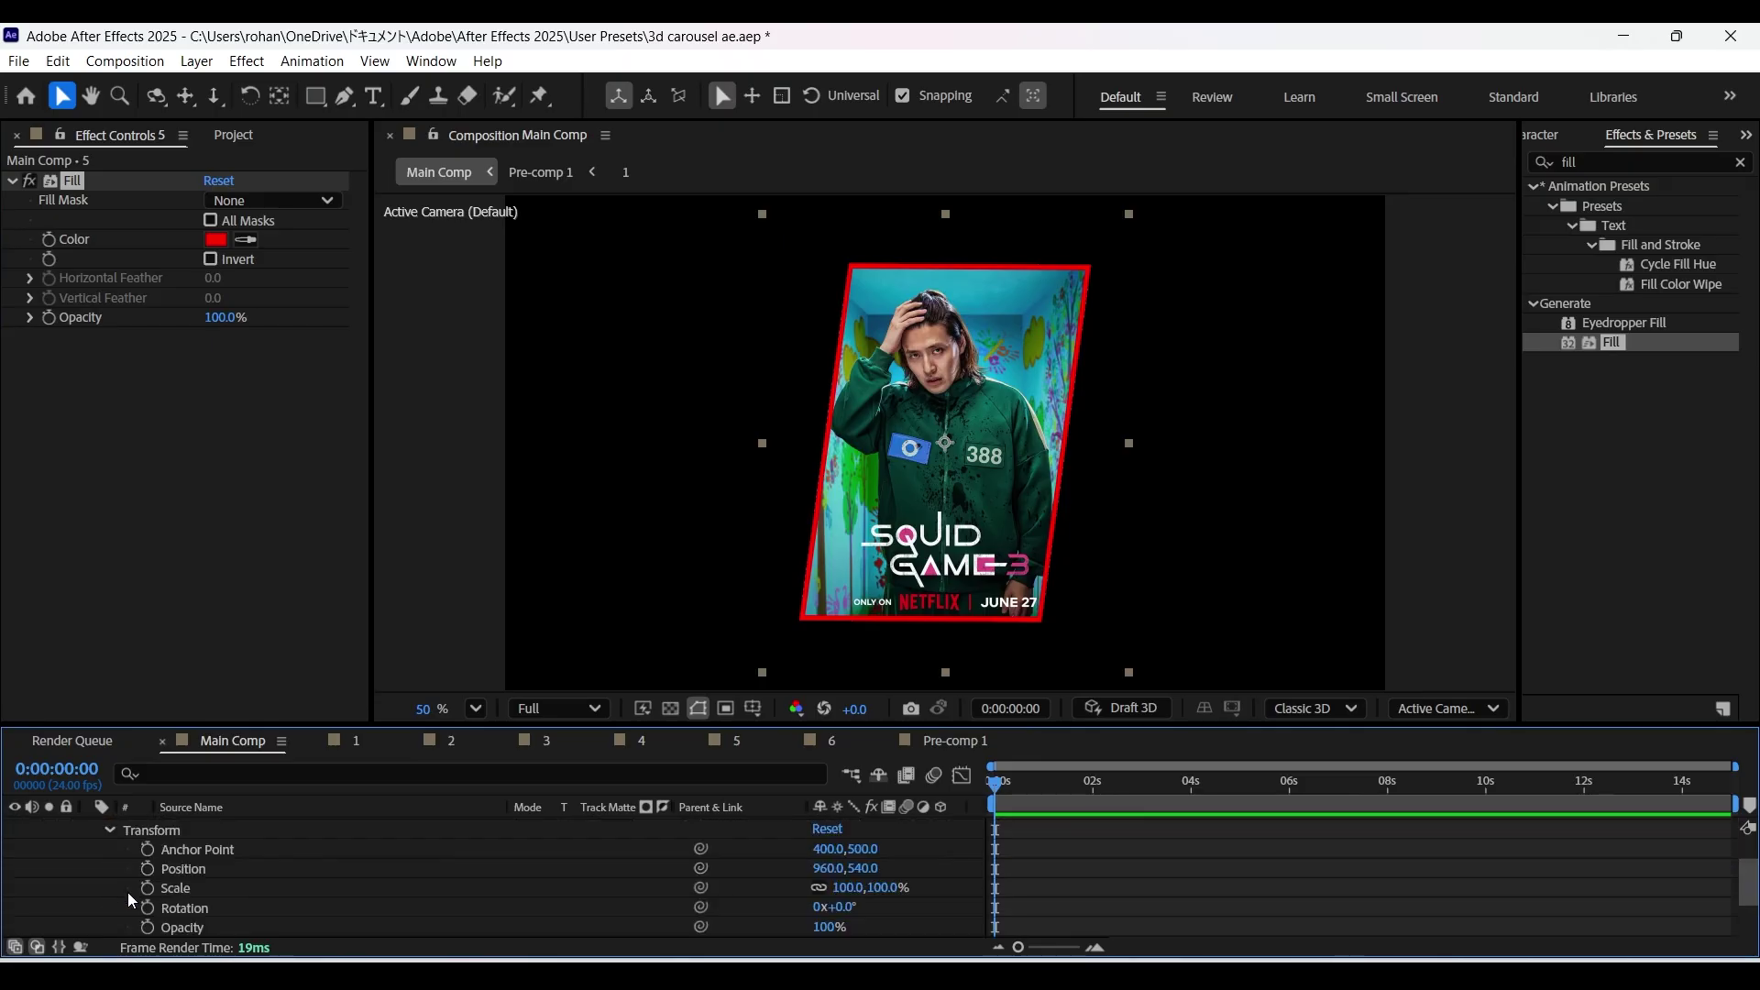
{"action": "left_click", "coordinate": [837, 887]}
{"action": "key", "text": "Escape"}
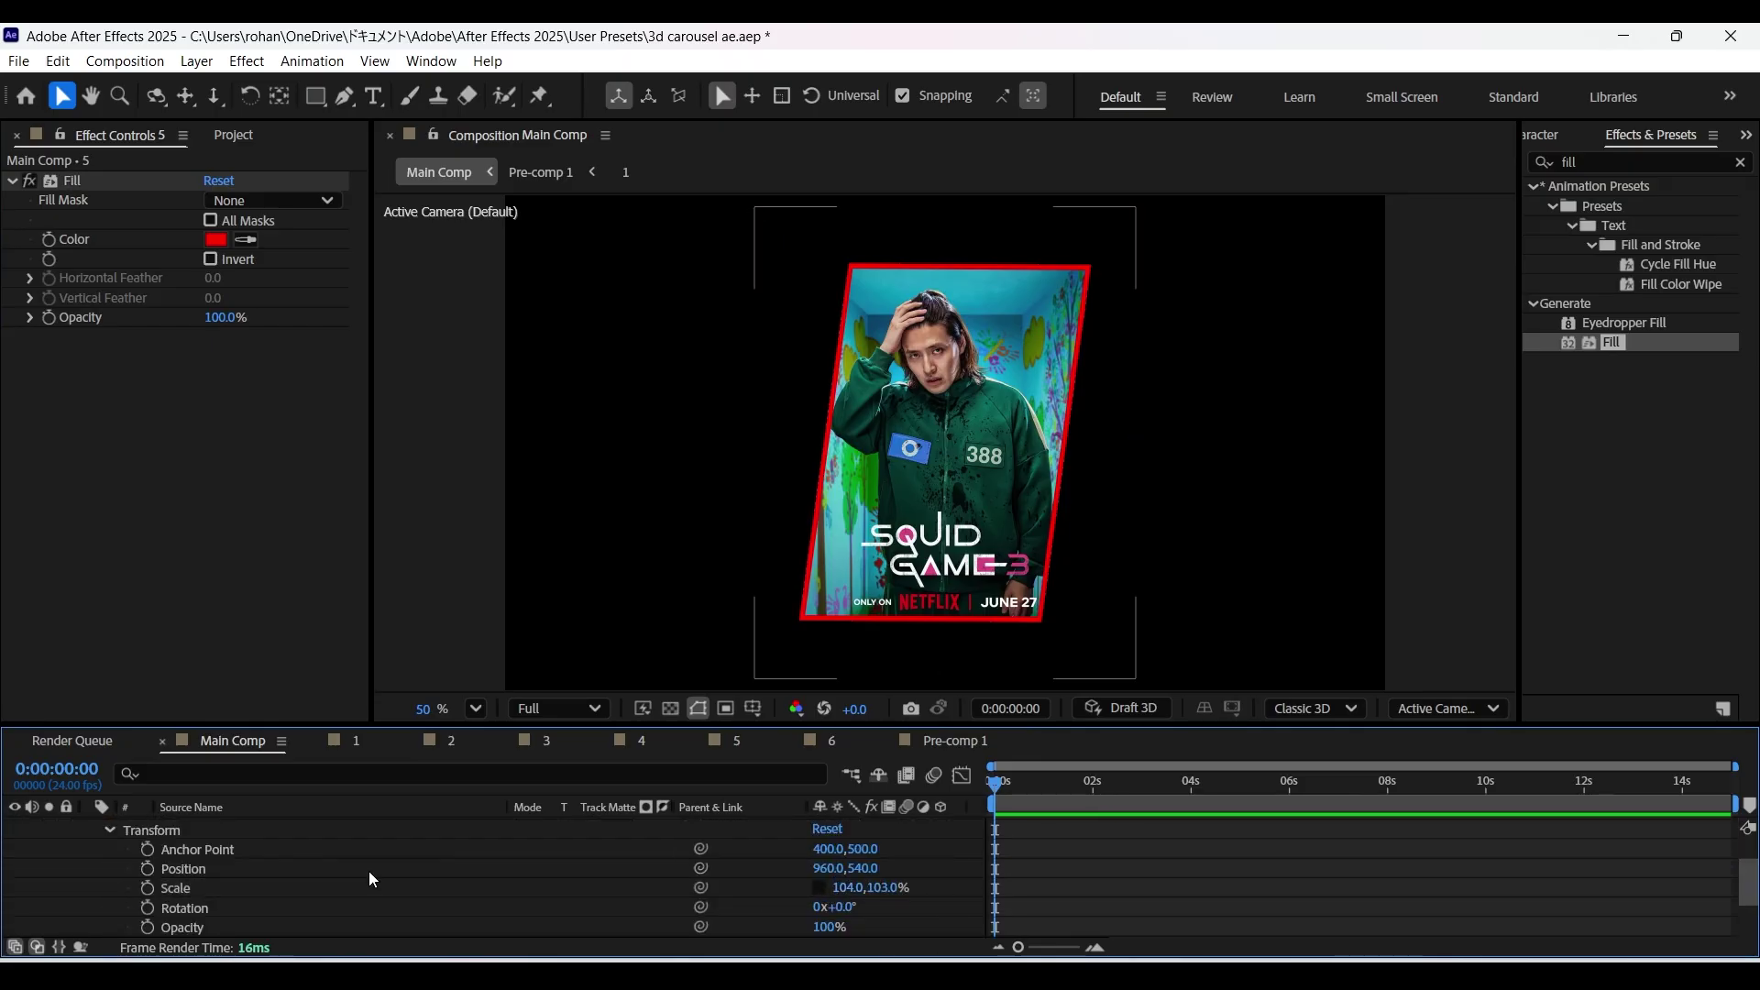
{"action": "key", "text": "ctrl+/"}
Pre-compose both poster 5 layers into Pre-comp 5.
{"action": "left_click", "coordinate": [163, 845]}
{"action": "left_click", "coordinate": [189, 830], "text": "shift"}
{"action": "right_click", "coordinate": [189, 830]}
{"action": "left_click", "coordinate": [256, 683]}
{"action": "key", "text": "Return"}
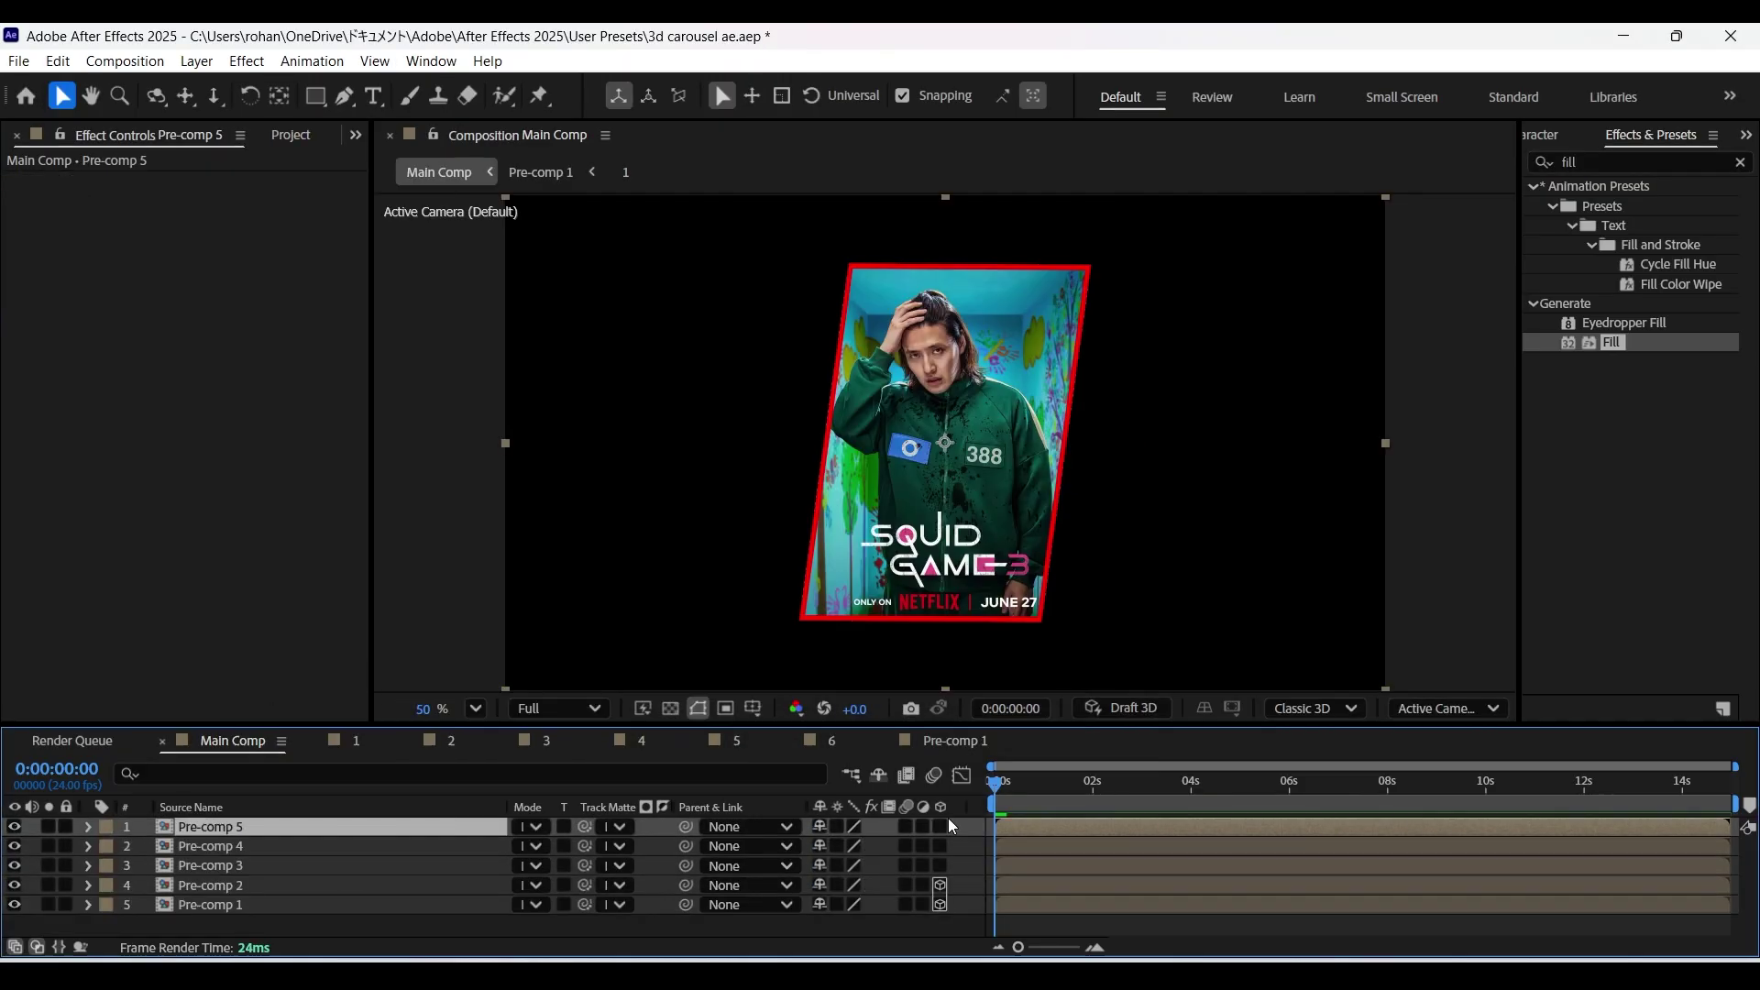
Add poster comp 6 and give its lower copy a red Fill border.
{"action": "key", "text": "ctrl+0"}
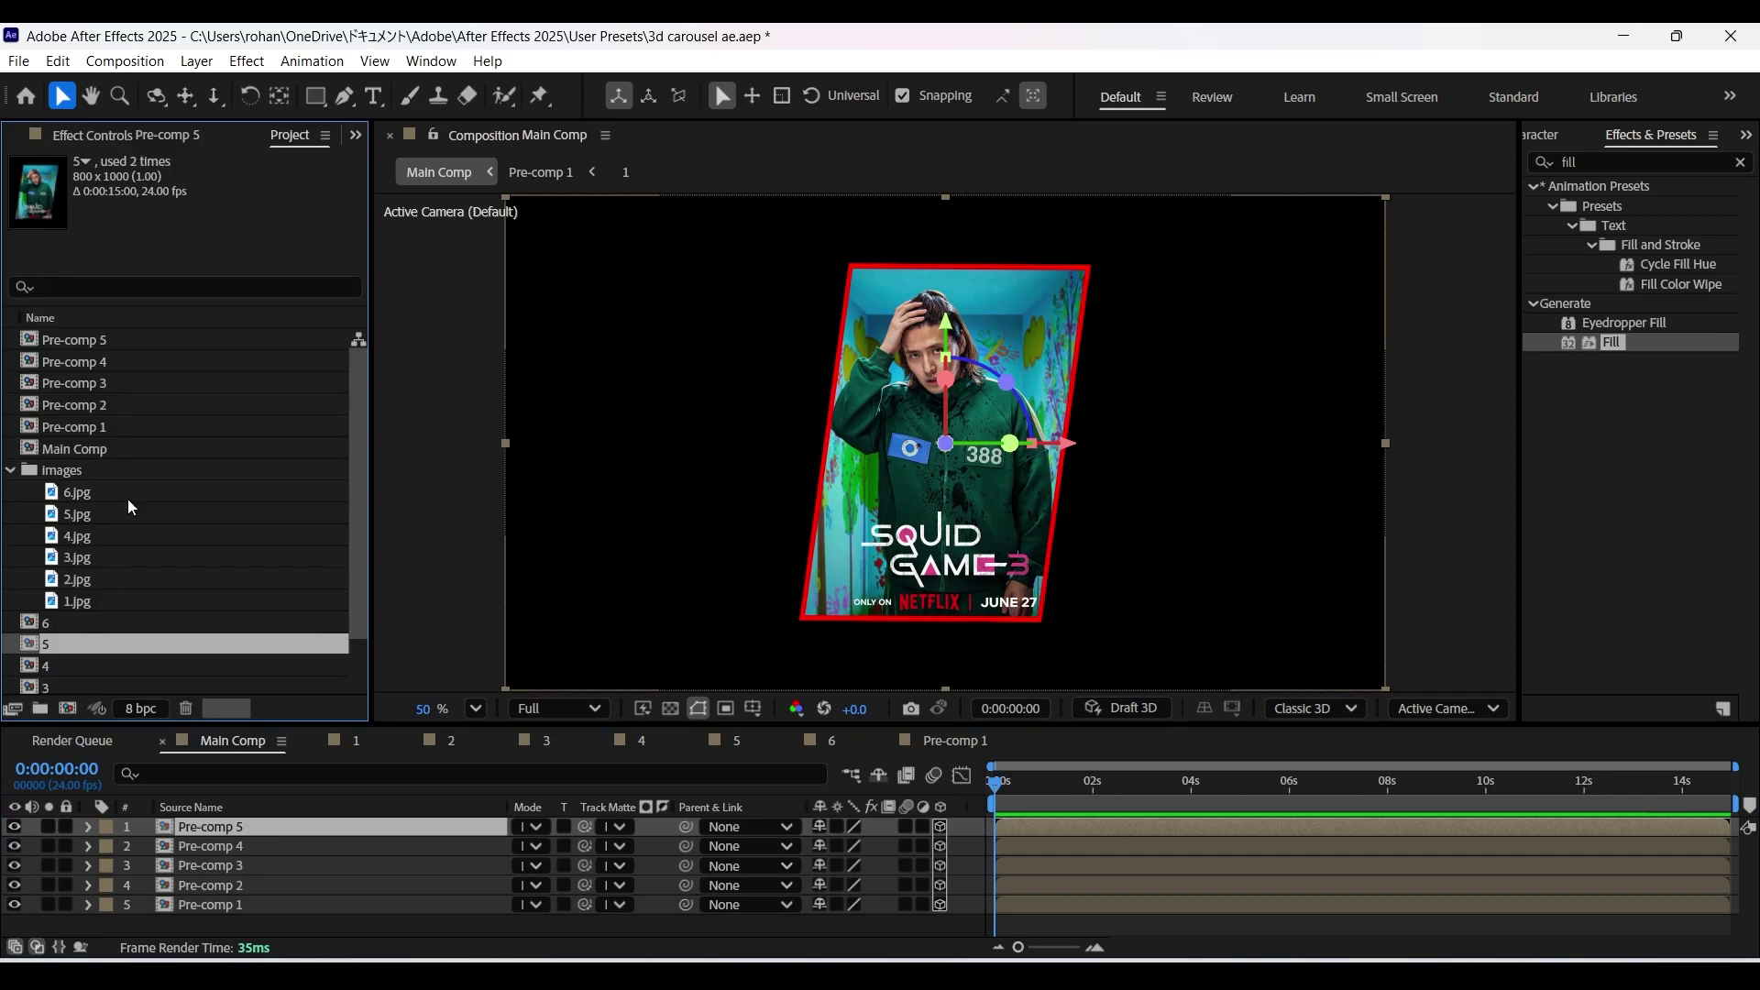
{"action": "left_click_drag", "start_coordinate": [57, 622], "coordinate": [229, 825]}
{"action": "left_click", "coordinate": [231, 847]}
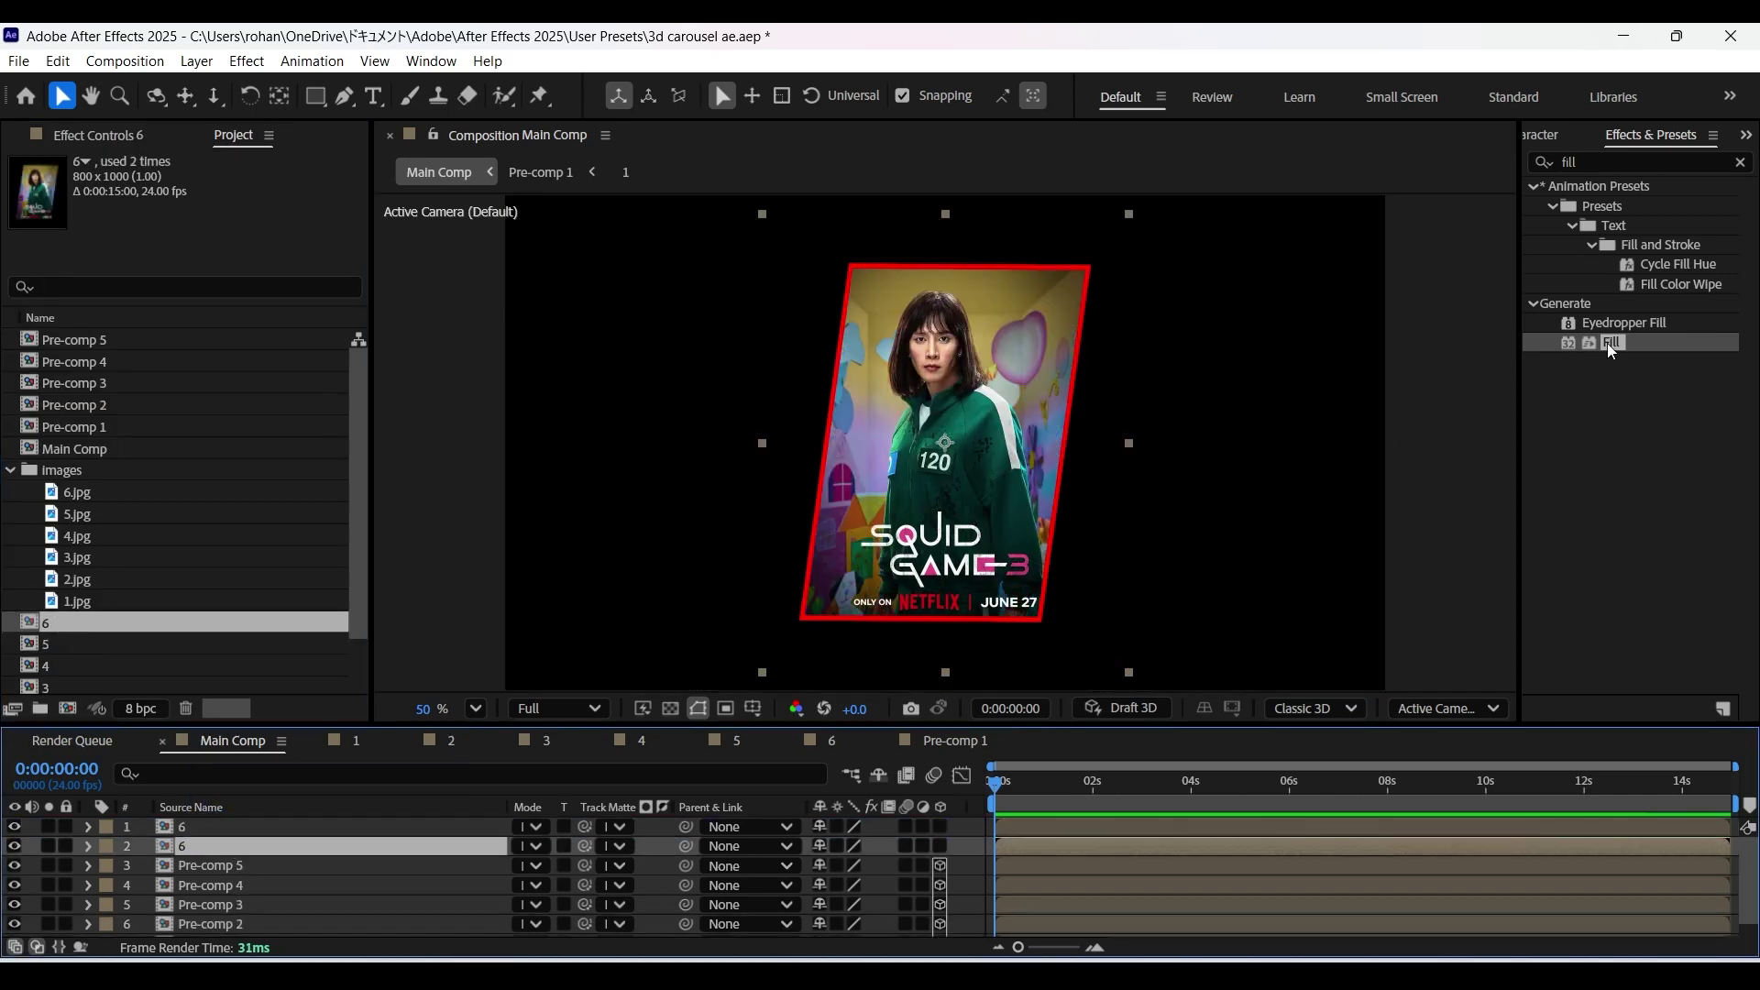
{"action": "double_click", "coordinate": [1612, 343]}
{"action": "left_click", "coordinate": [89, 845]}
{"action": "left_click", "coordinate": [108, 886]}
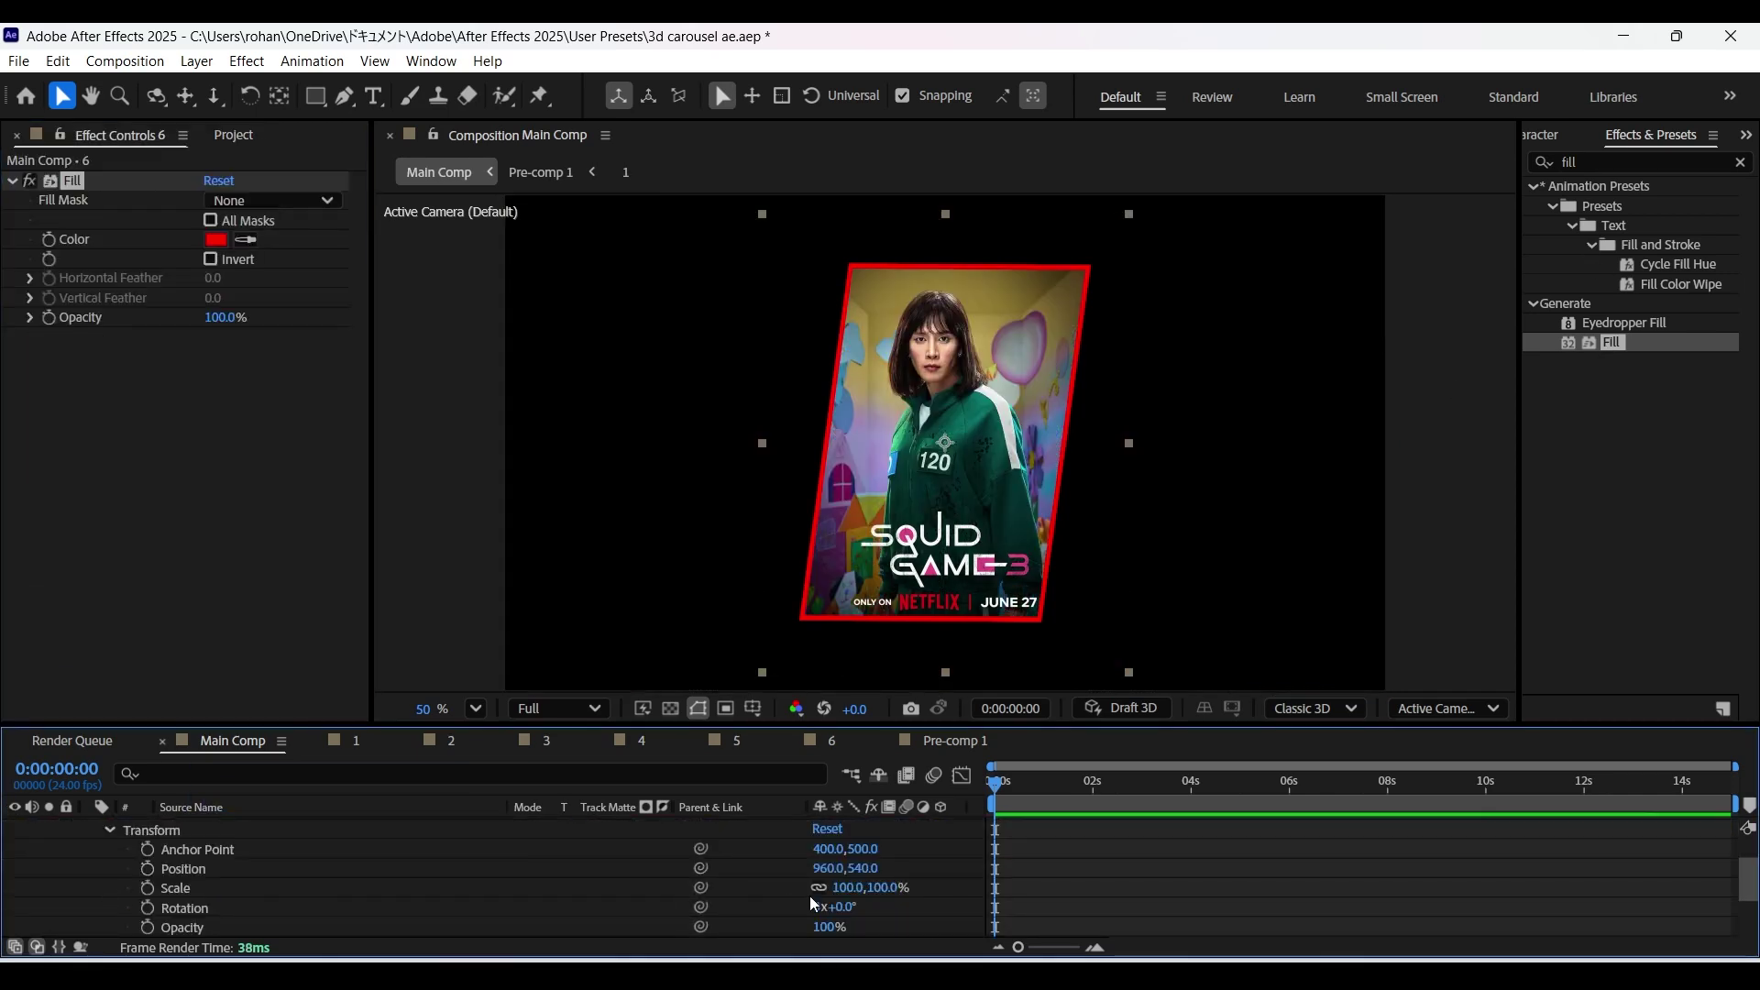
{"action": "scroll", "coordinate": [87, 852], "scroll_direction": "up", "scroll_amount": 3}
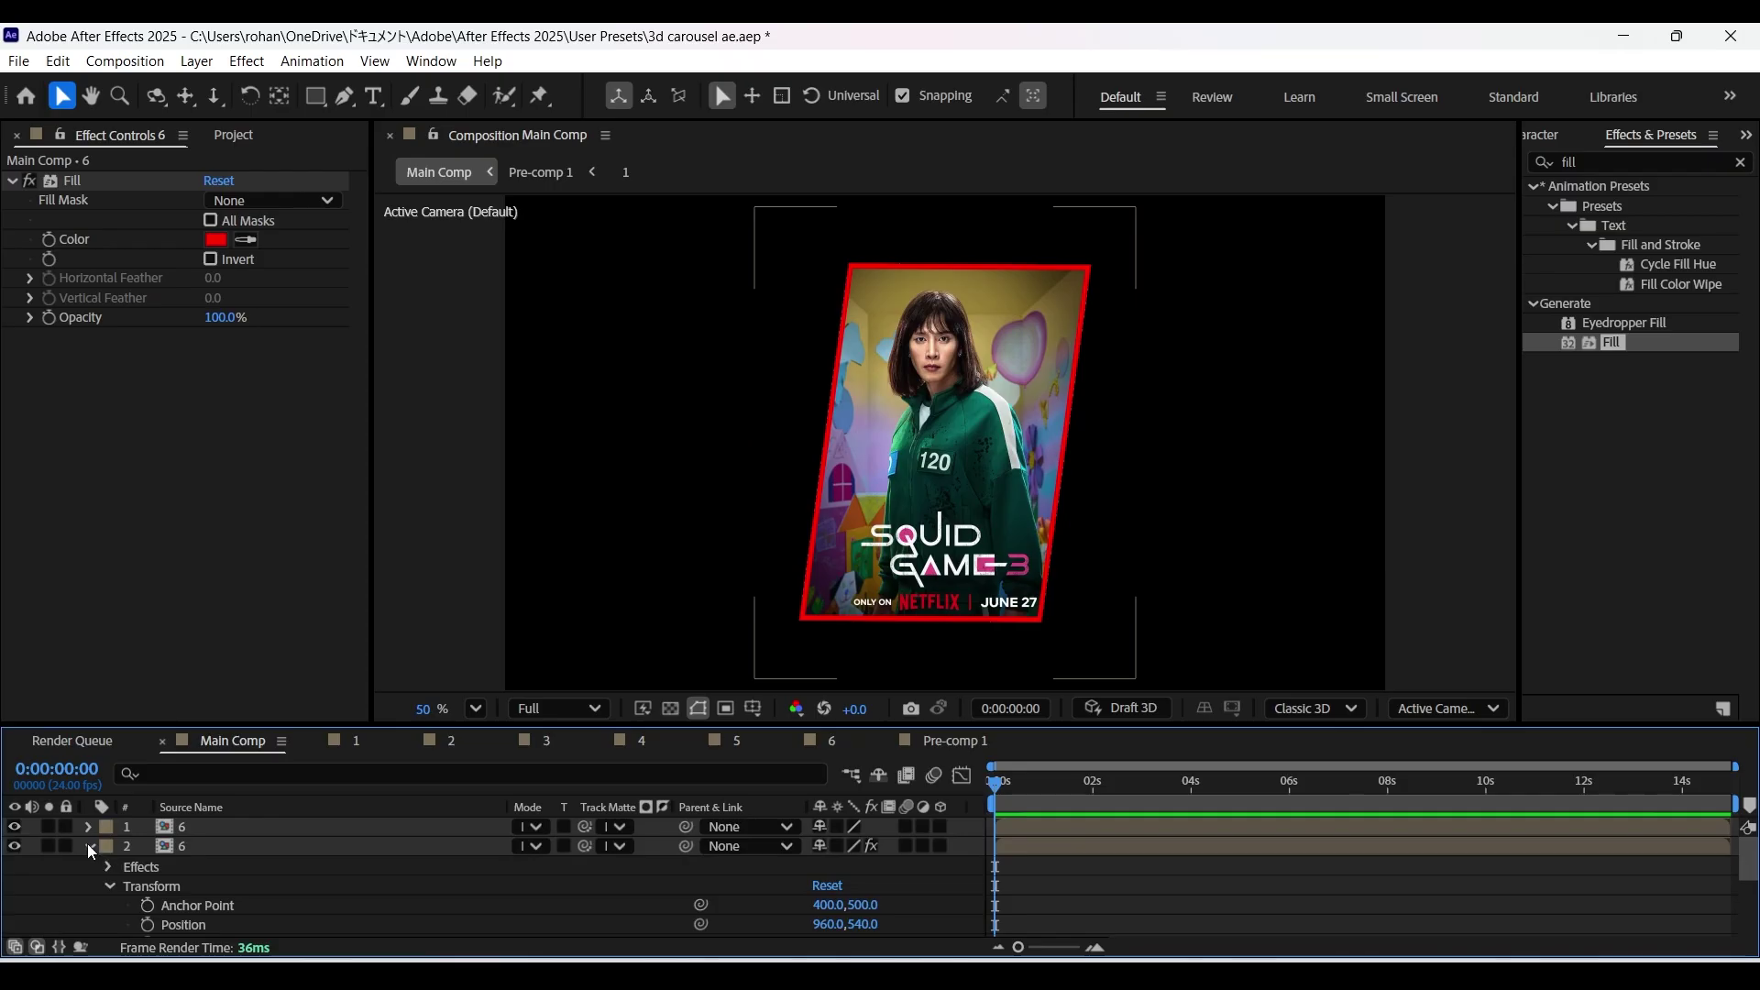
{"action": "left_click", "coordinate": [87, 844]}
Pre-compose both poster 6 layers into Pre-comp 6.
{"action": "right_click", "coordinate": [192, 830]}
{"action": "left_click", "coordinate": [273, 689]}
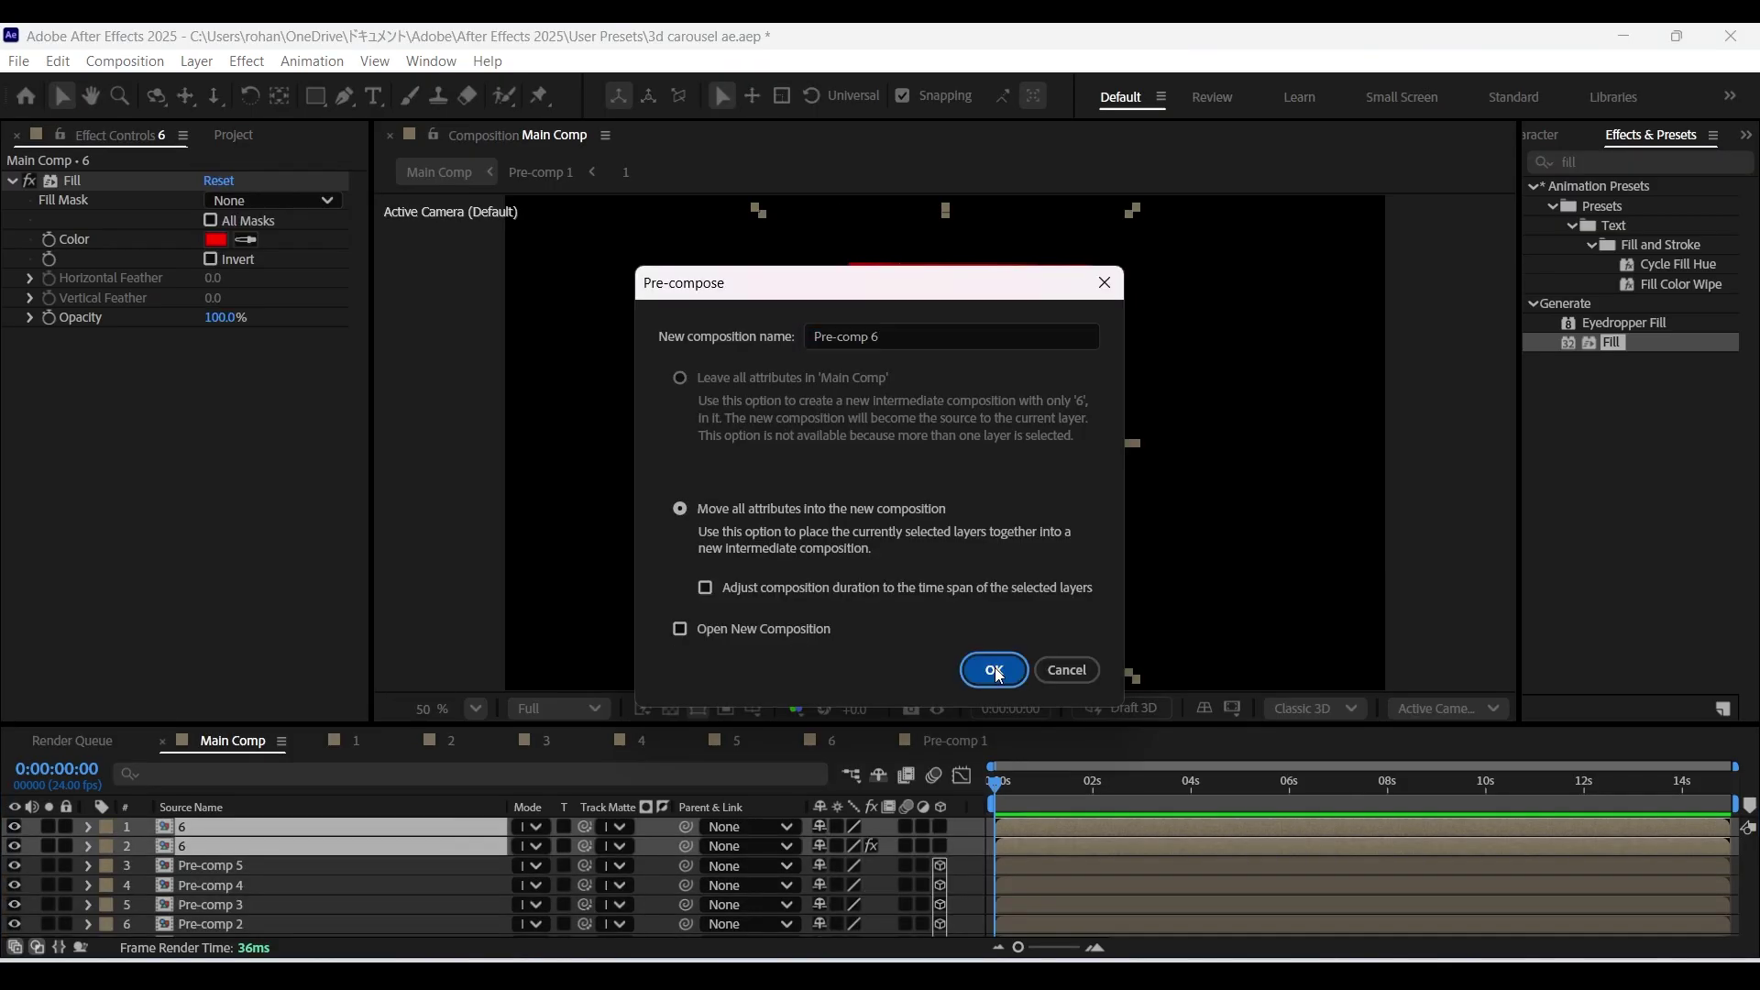
{"action": "left_click", "coordinate": [994, 667]}
{"action": "left_click_drag", "start_coordinate": [1027, 725], "coordinate": [1028, 696]}
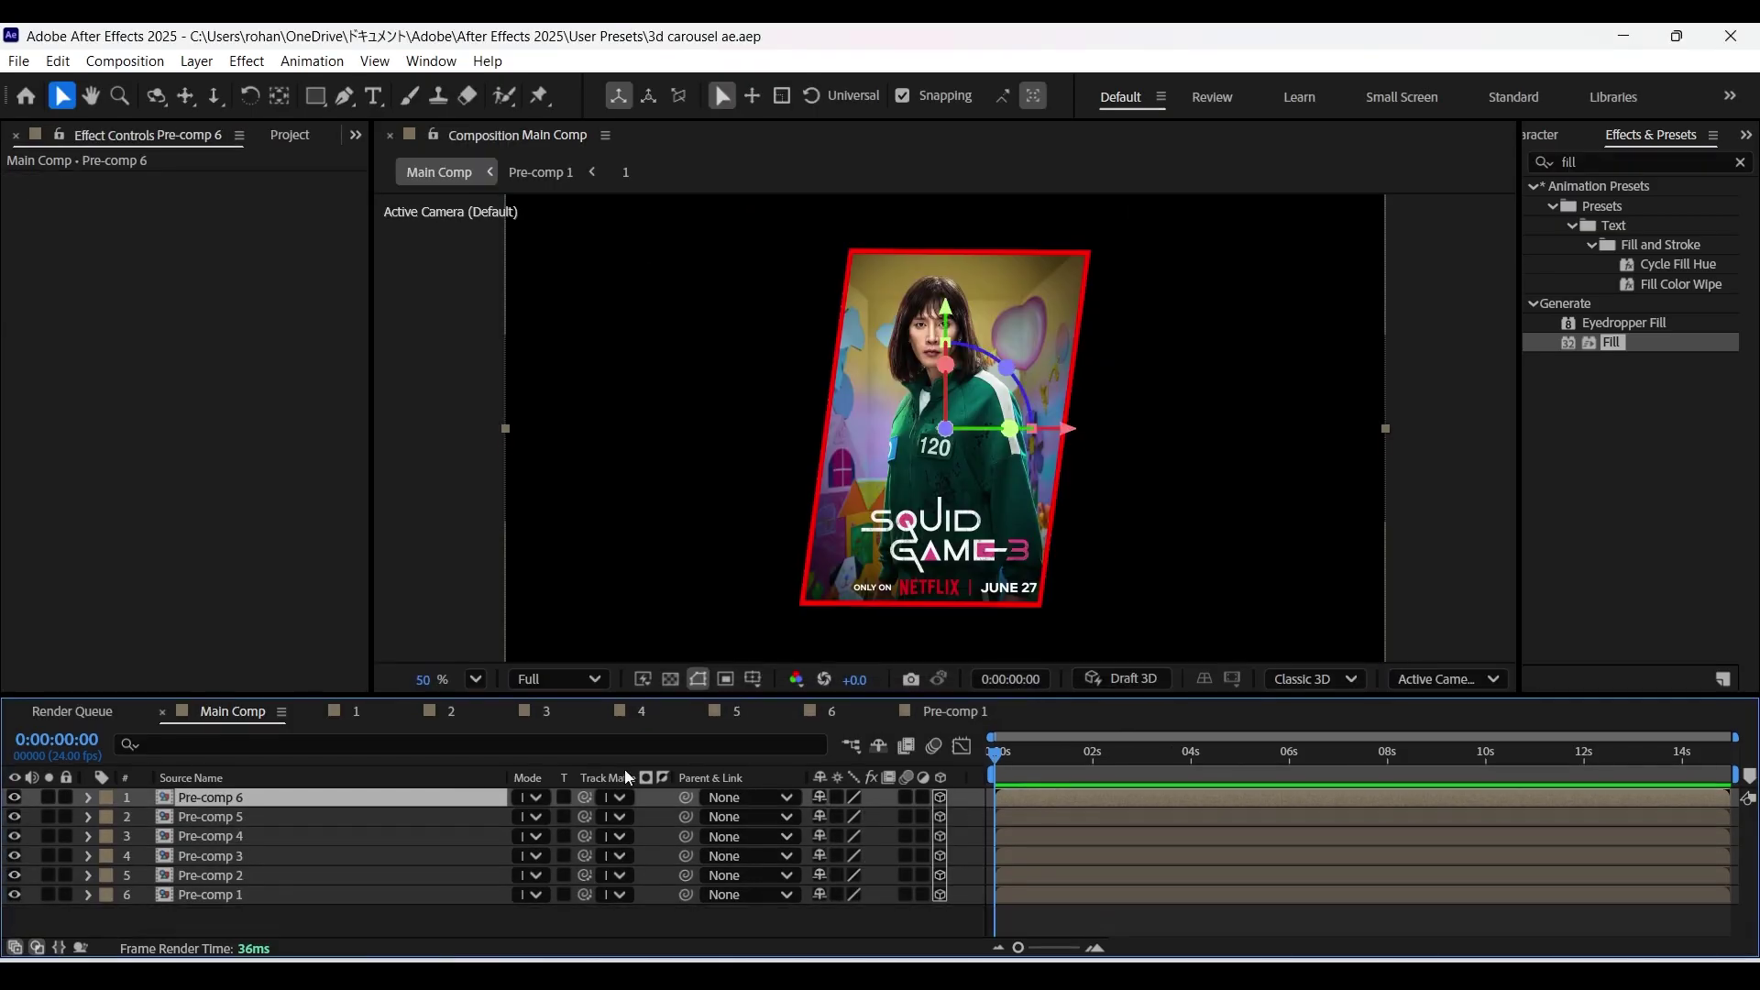
{"action": "left_click", "coordinate": [212, 921]}
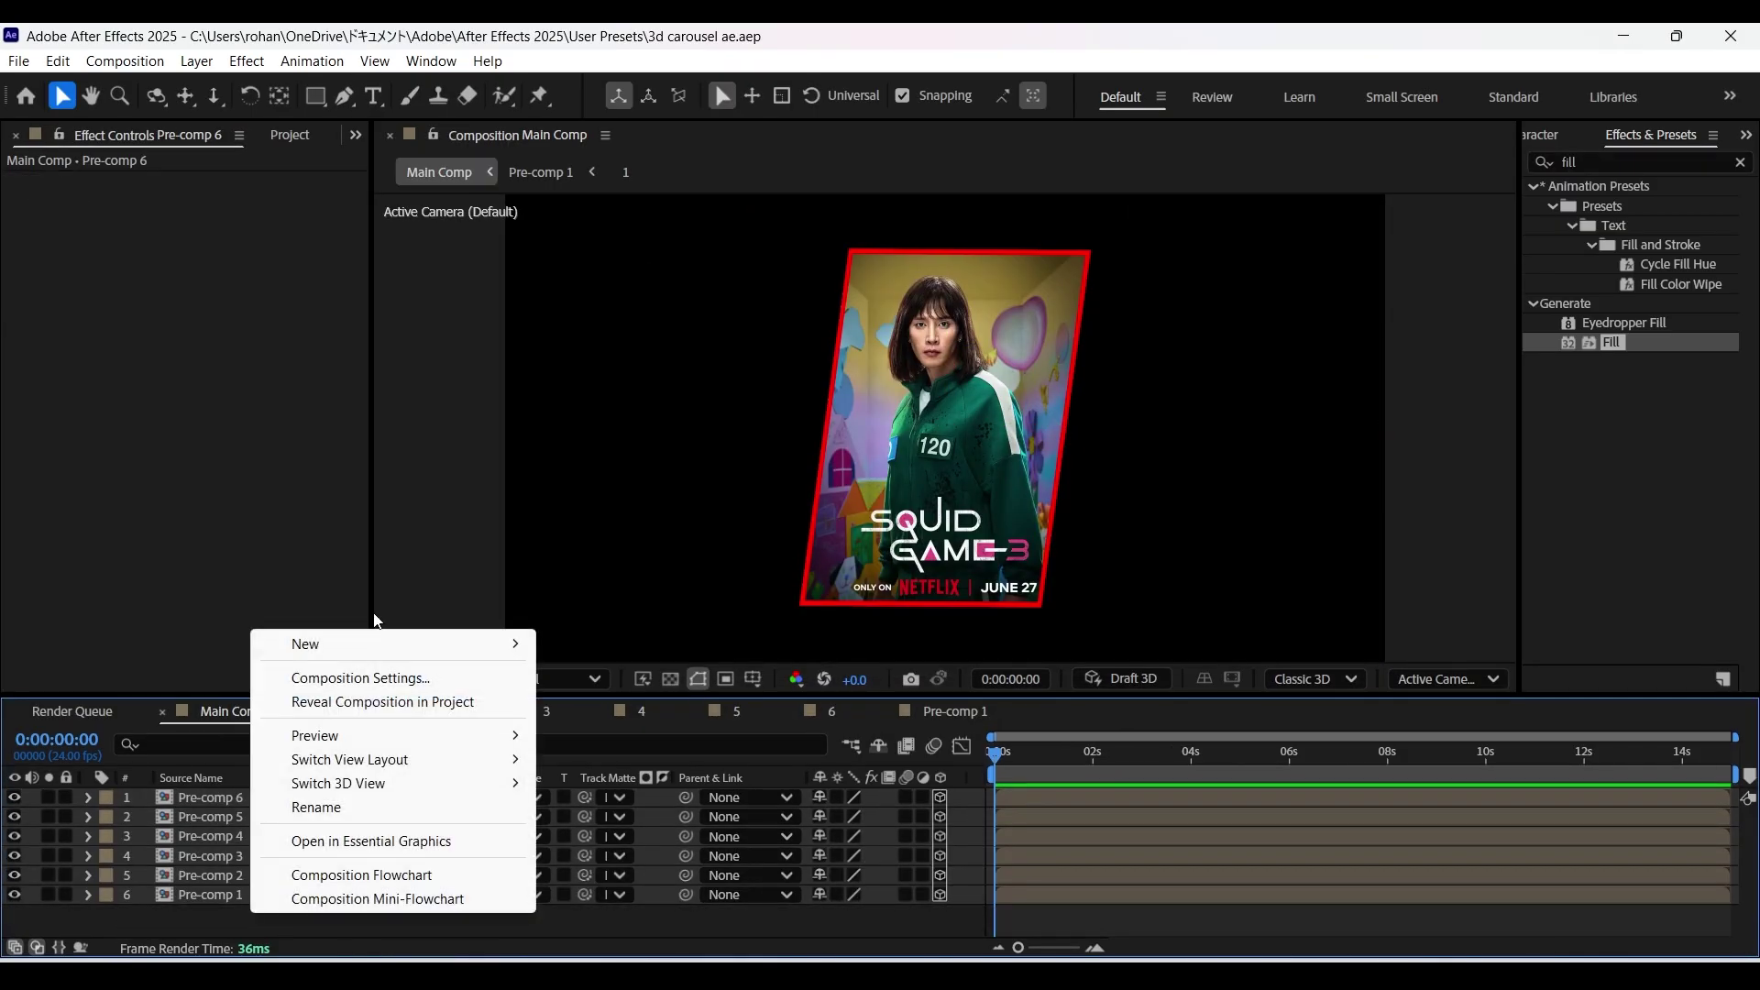
Add a 50mm Two-Node Camera to Main Comp.
{"action": "mouse_move", "coordinate": [431, 642]}
{"action": "left_click", "coordinate": [679, 753]}
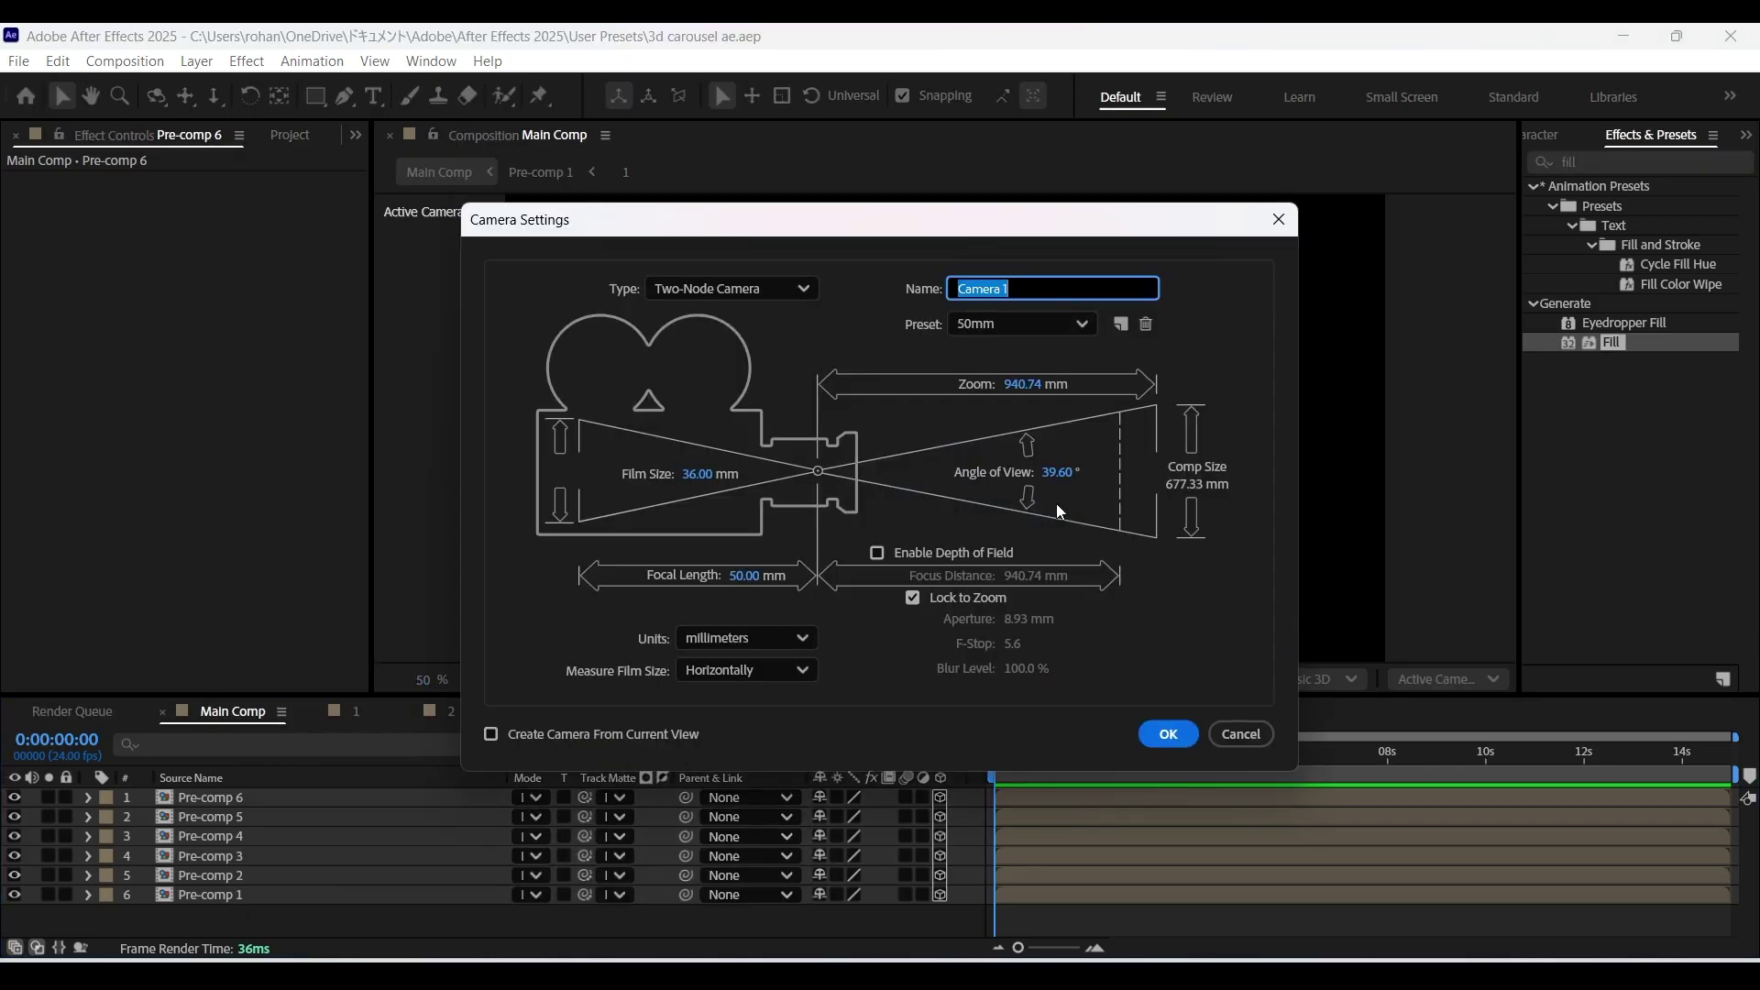
{"action": "left_click", "coordinate": [1164, 734]}
Add a Null Object layer and zoom the composition view out to 25%.
{"action": "left_click", "coordinate": [196, 60]}
{"action": "mouse_move", "coordinate": [530, 92]}
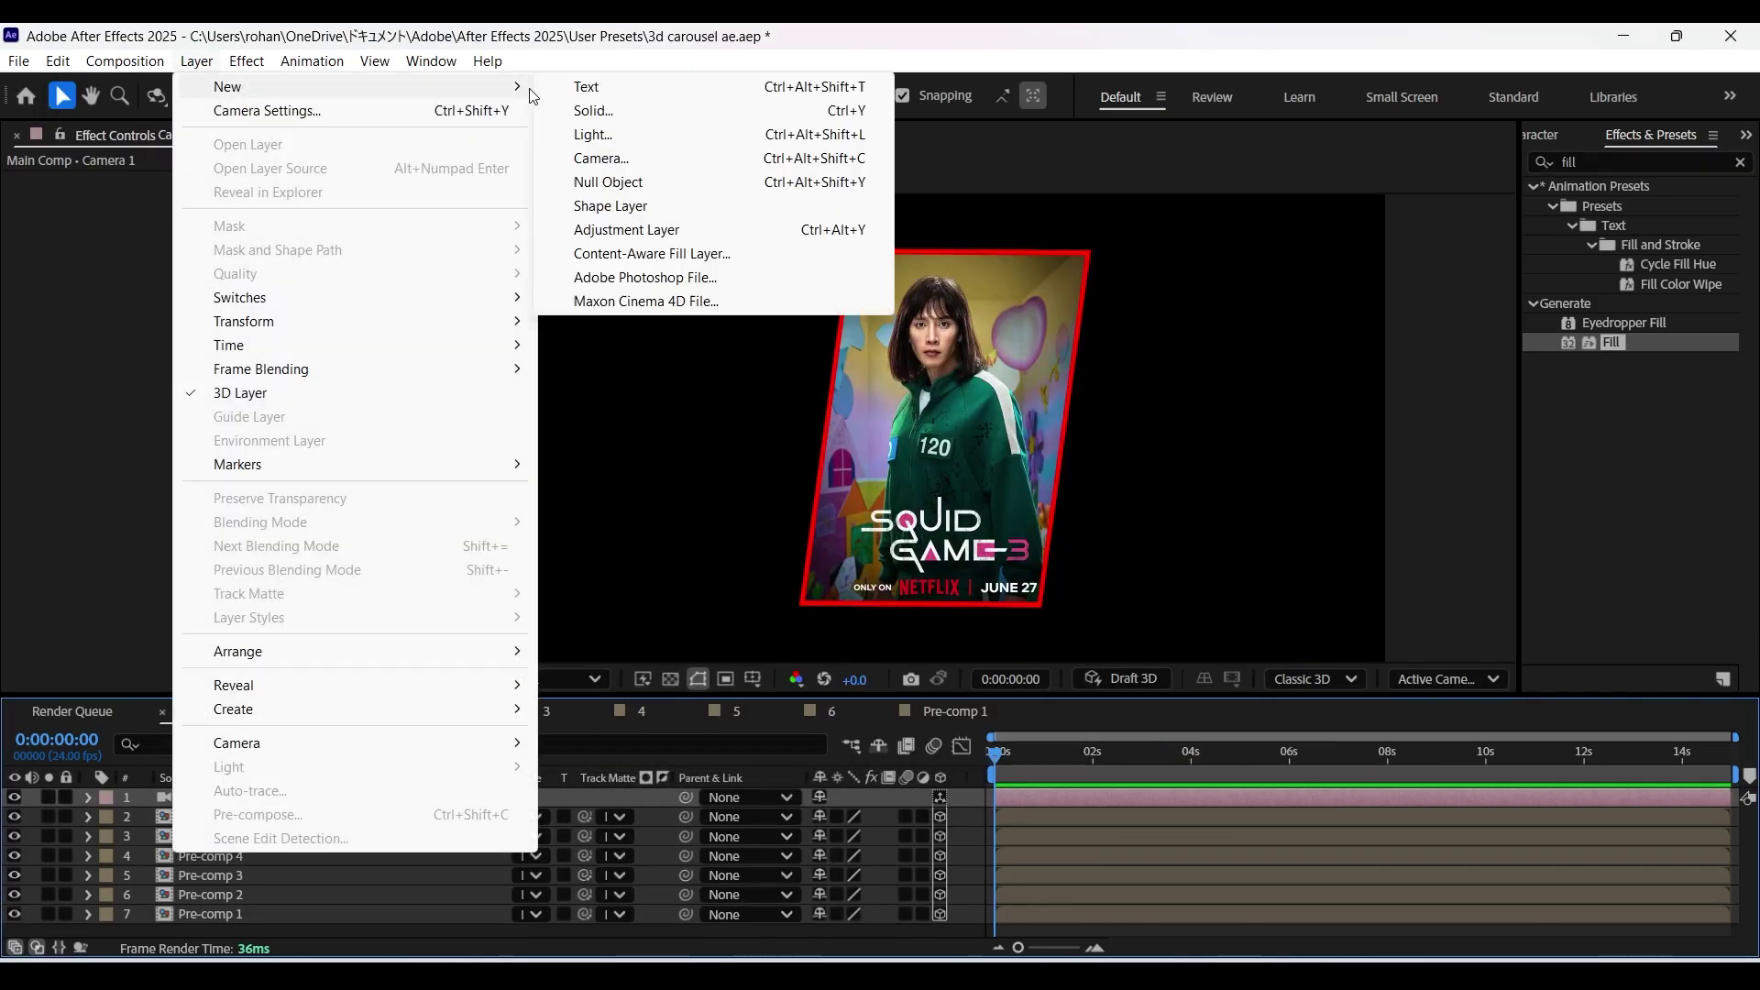
{"action": "left_click", "coordinate": [607, 181]}
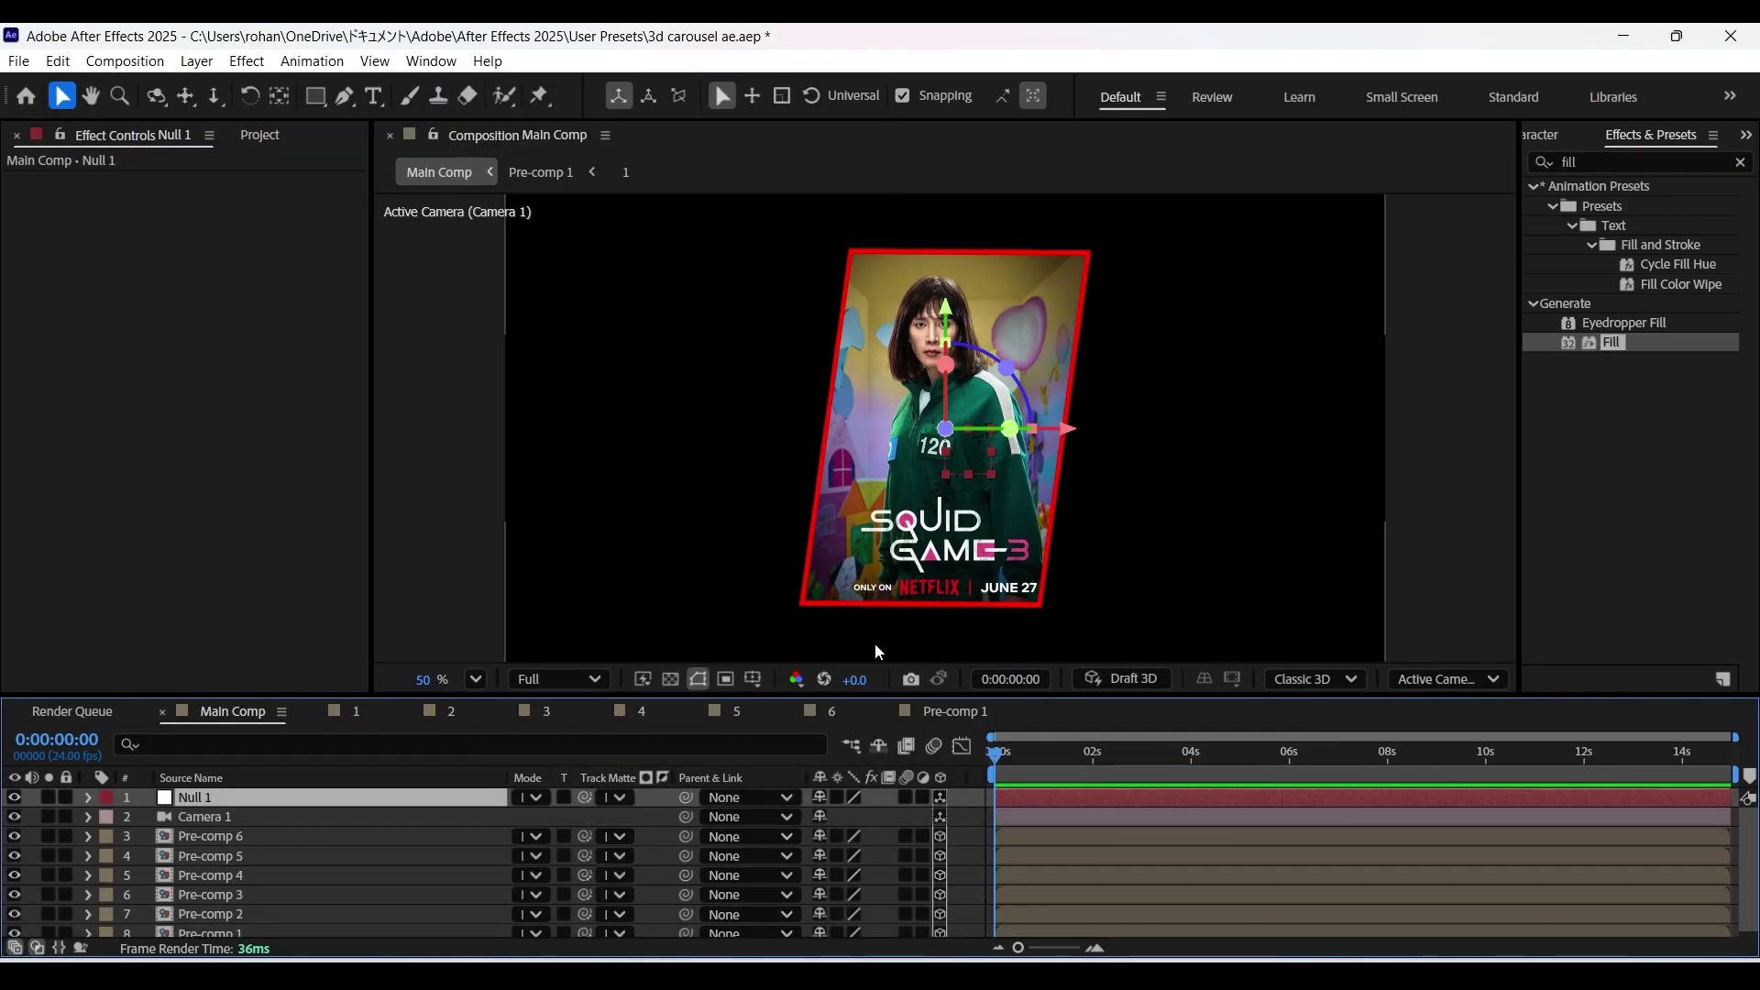
{"action": "key", "text": "comma"}
{"action": "key", "text": "ctrl+bracketleft"}
{"action": "left_click", "coordinate": [211, 932]}
Parent all six pre-comps to Null 1 and paste the carousel expression into Pre-comp 6's Position.
{"action": "left_click", "coordinate": [311, 836], "text": "shift"}
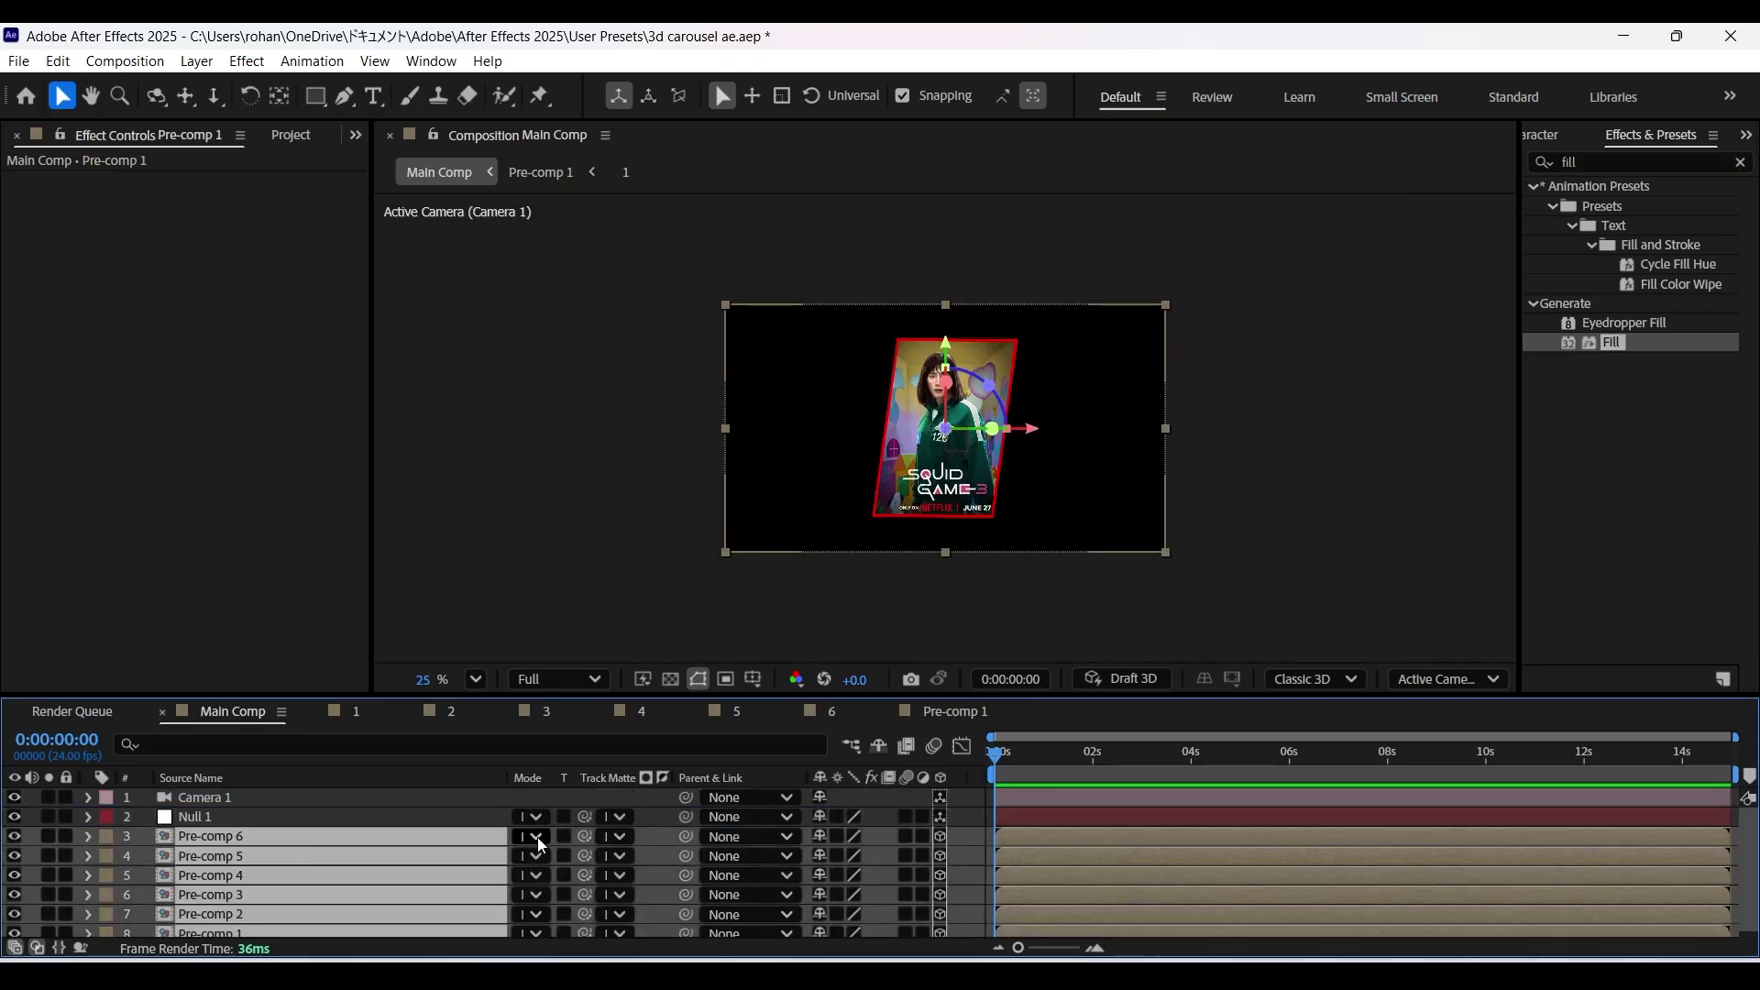
{"action": "left_click_drag", "start_coordinate": [684, 836], "coordinate": [278, 797]}
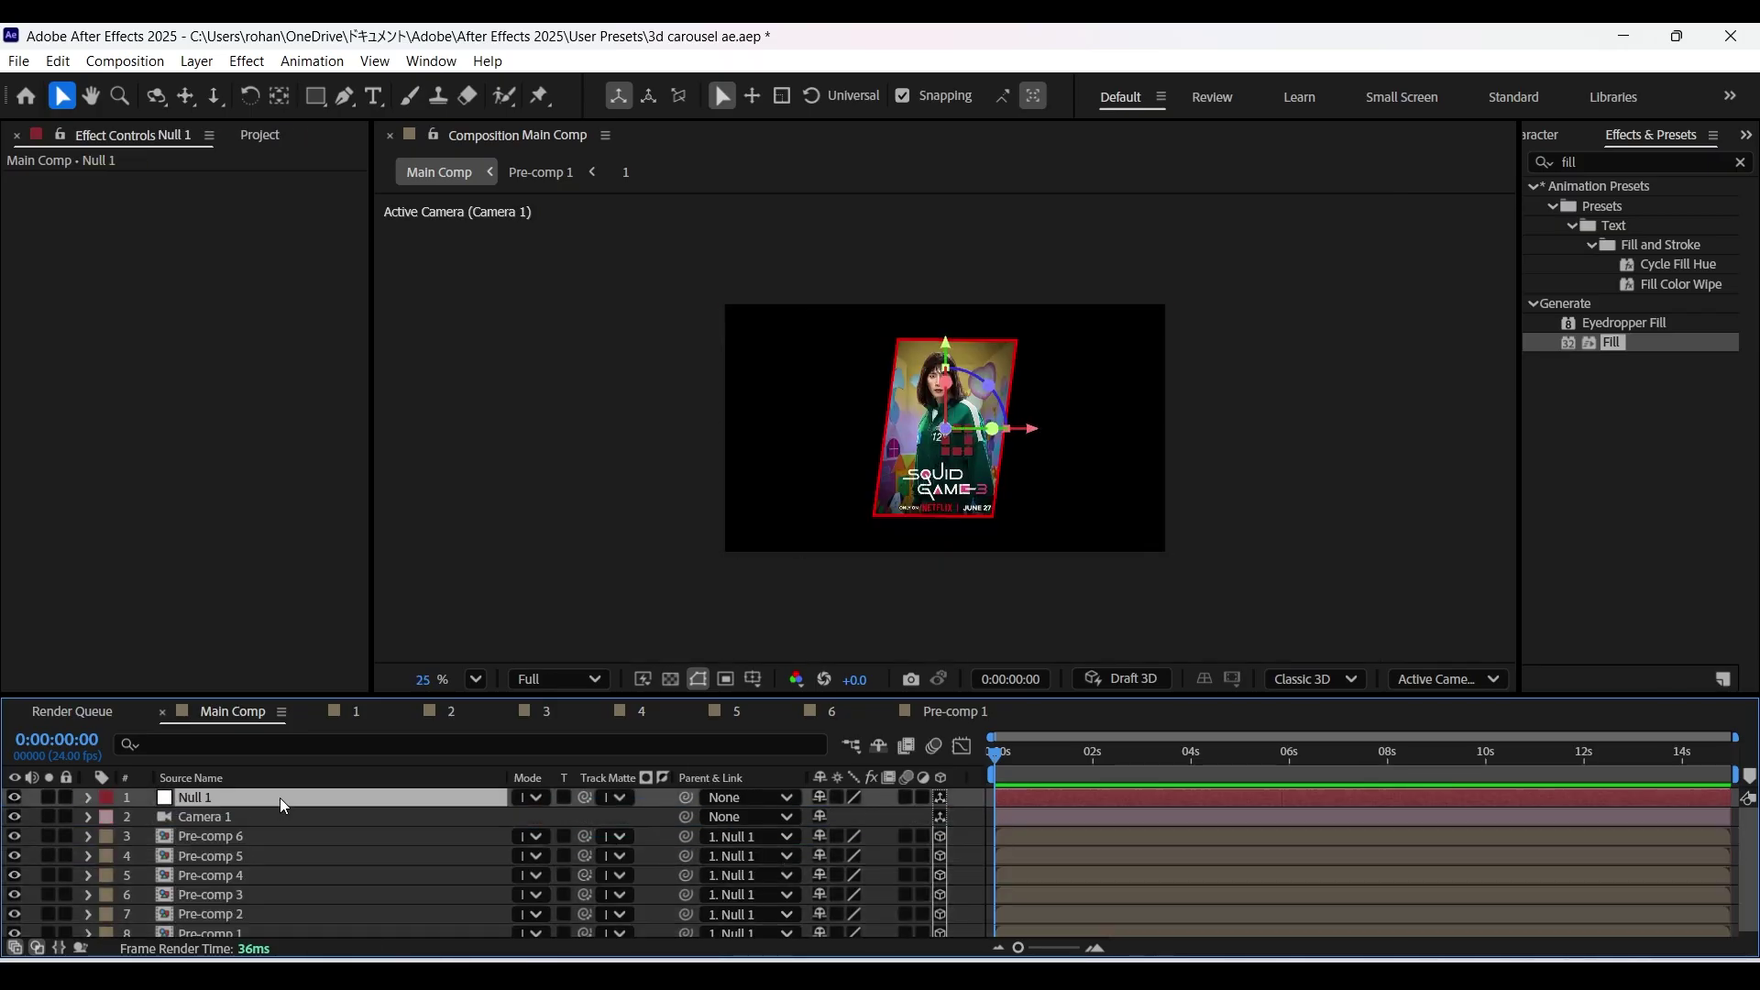
{"action": "left_click", "coordinate": [222, 836]}
{"action": "key", "text": "p"}
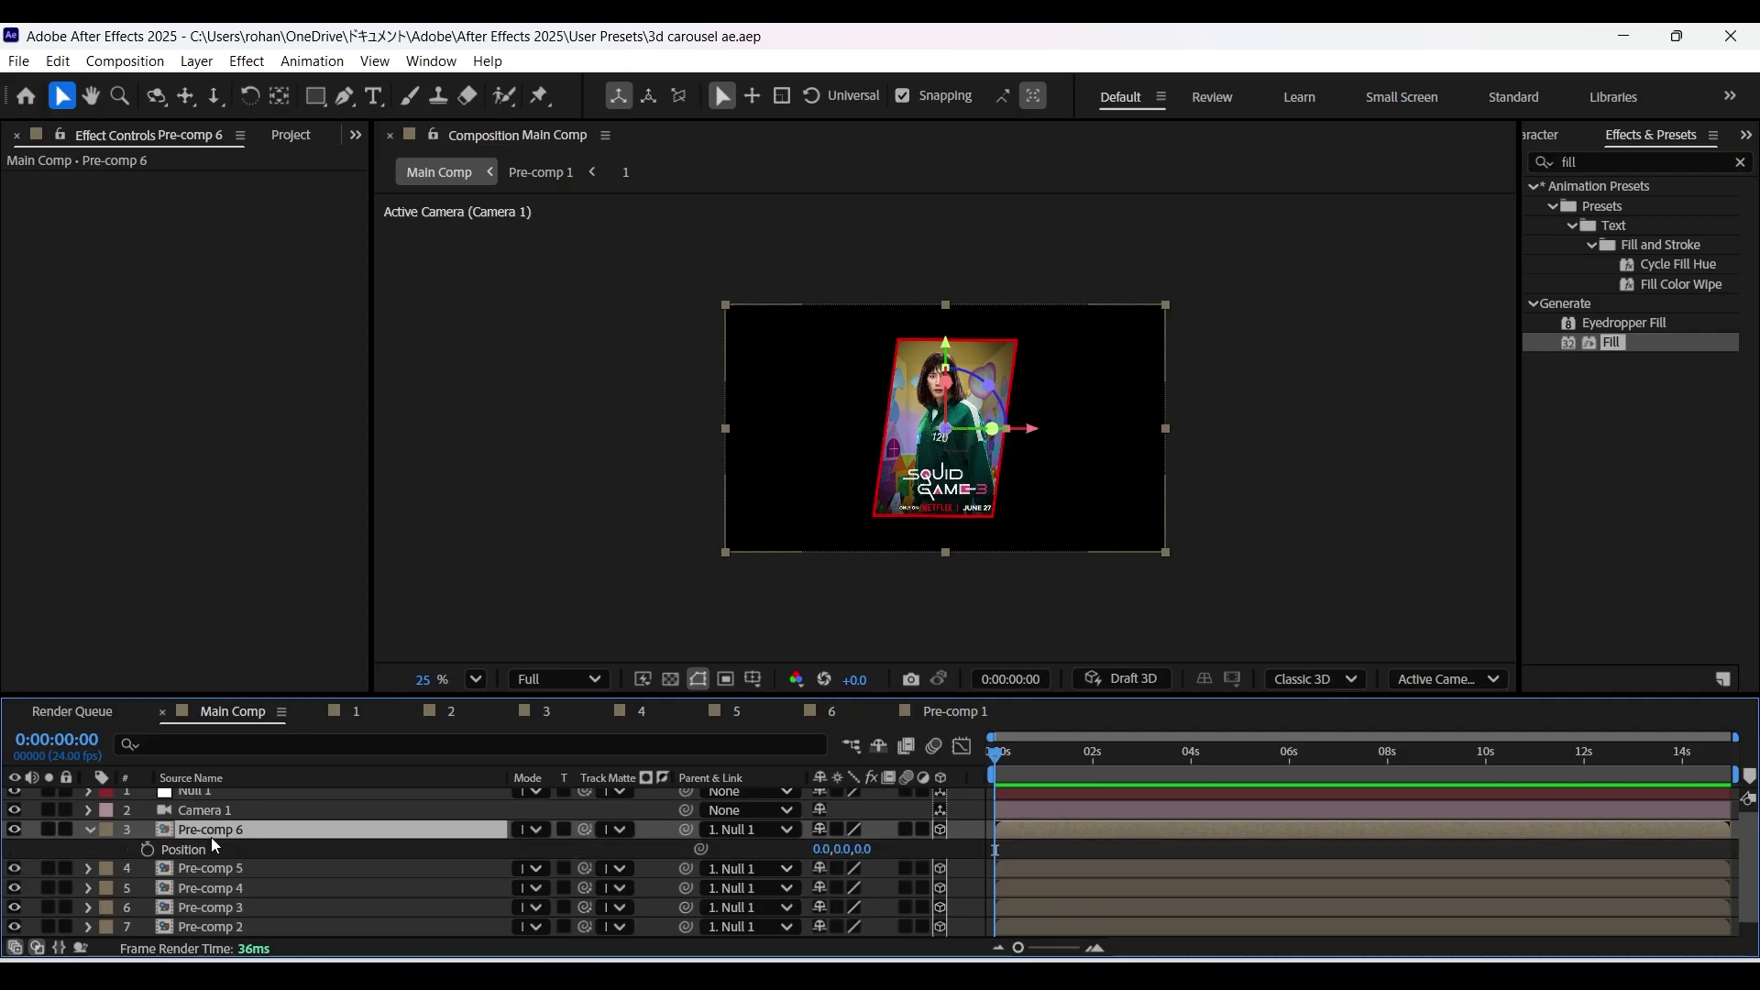
{"action": "left_click", "coordinate": [147, 849], "text": "alt"}
{"action": "left_click_drag", "start_coordinate": [1199, 867], "coordinate": [1050, 867]}
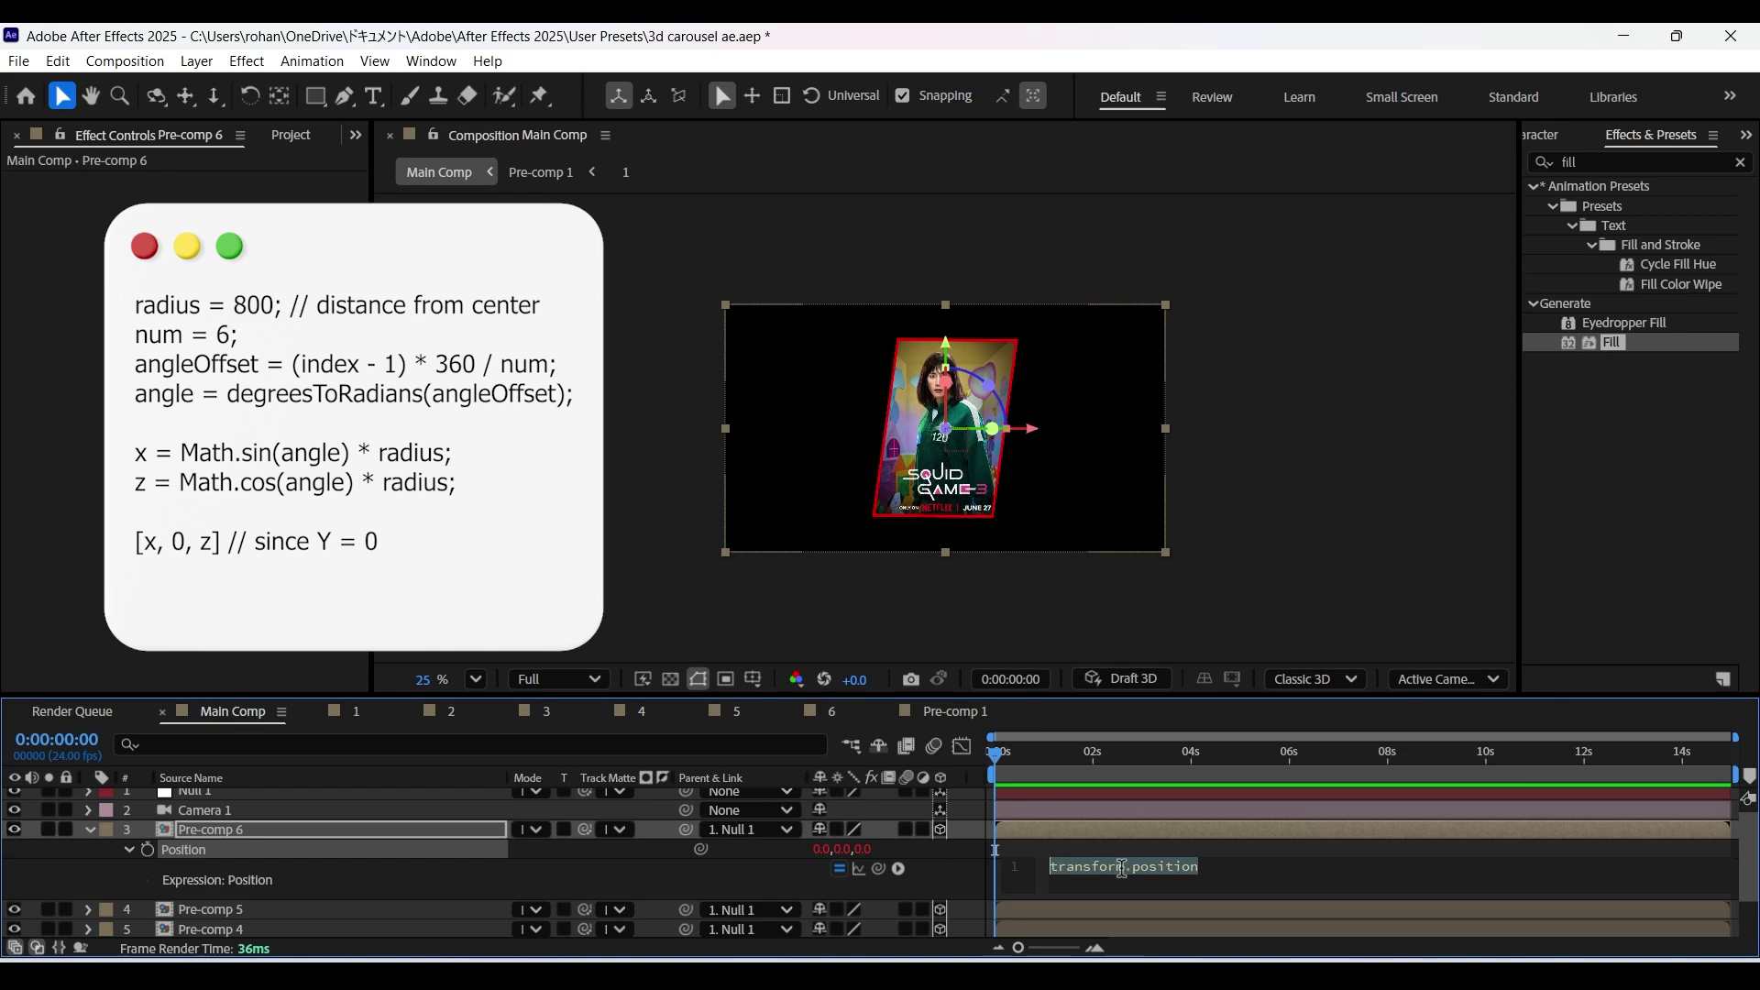
{"action": "key", "text": "ctrl+v"}
{"action": "left_click", "coordinate": [957, 871]}
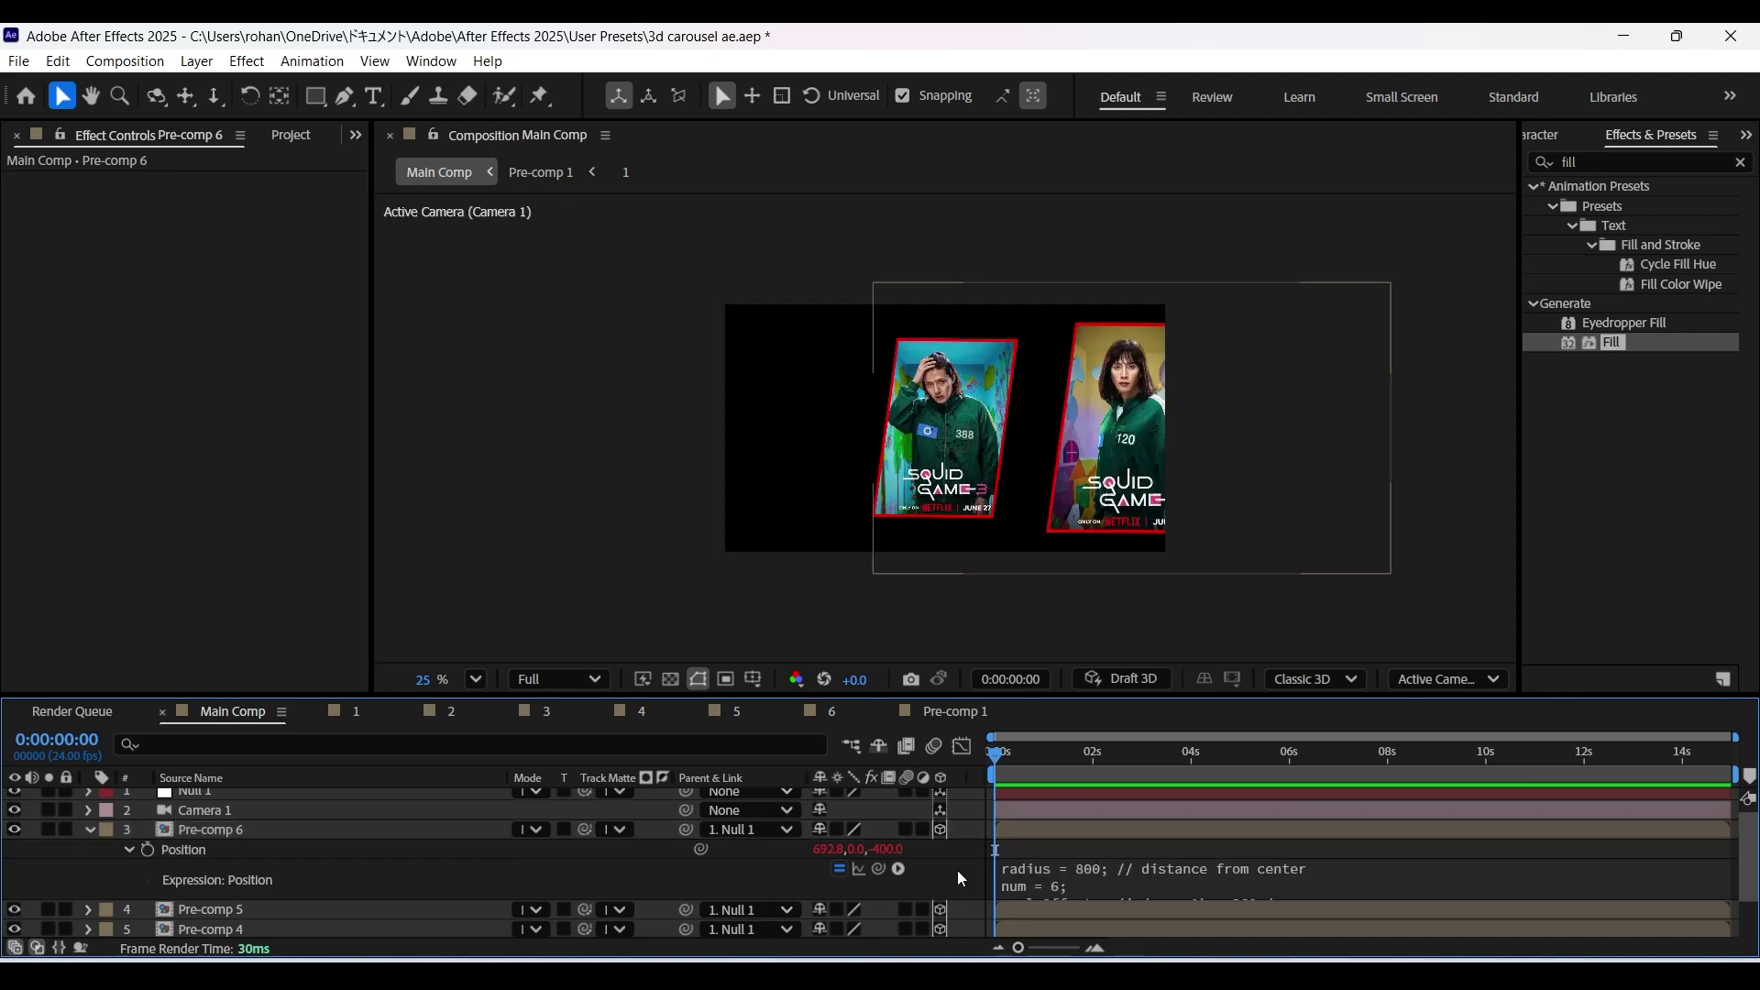
Paste the carousel Position expression into Pre-comp 5 and Pre-comp 4.
{"action": "scroll", "coordinate": [265, 844], "scroll_direction": "down", "scroll_amount": 2}
{"action": "left_click", "coordinate": [266, 844]}
{"action": "key", "text": "p"}
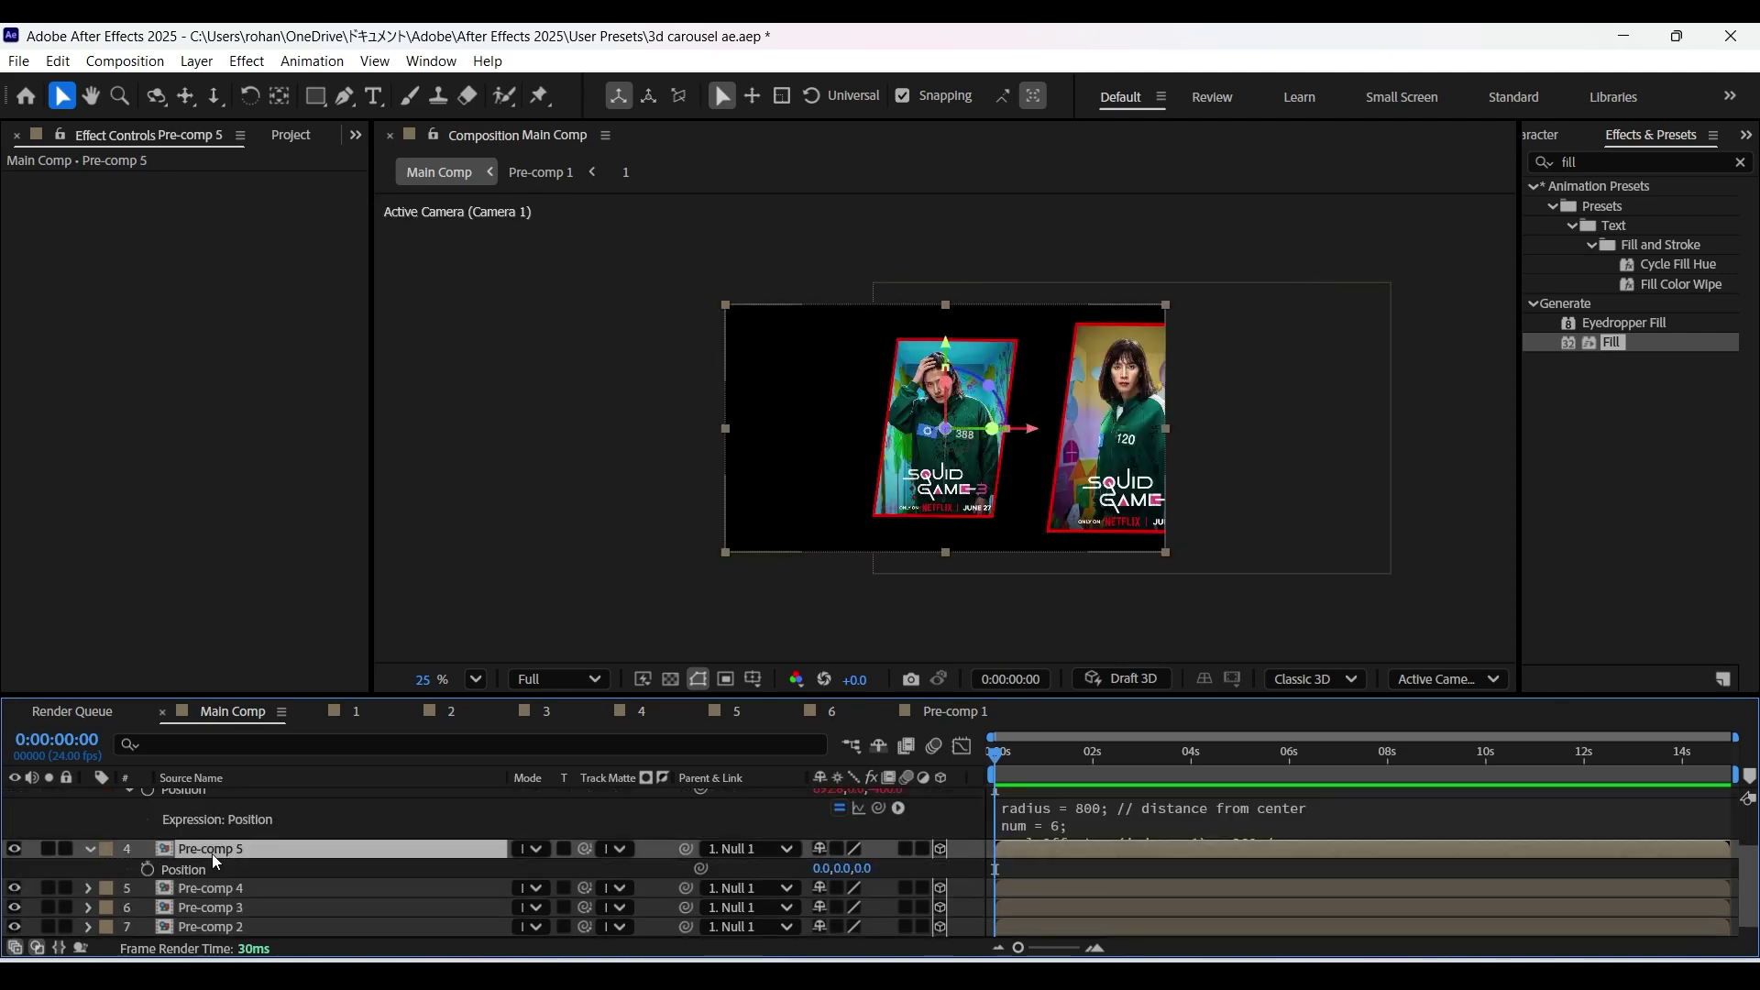
{"action": "left_click", "coordinate": [146, 869], "text": "alt"}
{"action": "key", "text": "ctrl+v"}
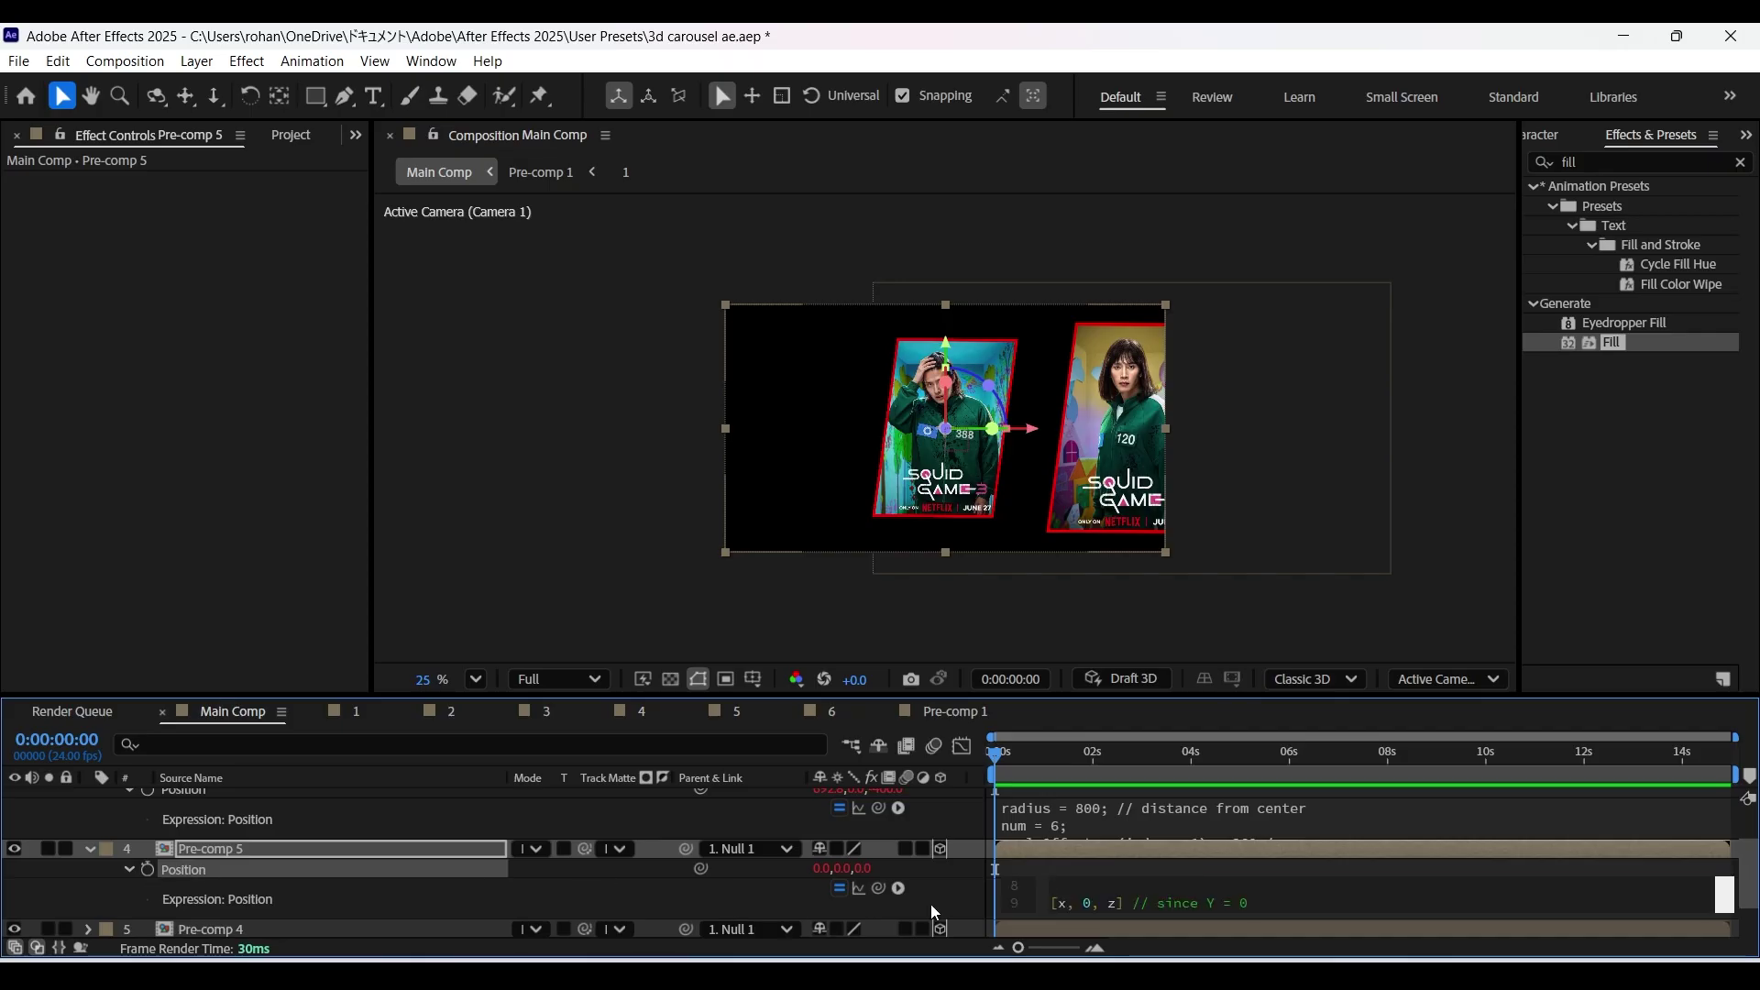
{"action": "left_click", "coordinate": [931, 904]}
{"action": "left_click", "coordinate": [270, 869]}
{"action": "key", "text": "p"}
{"action": "left_click", "coordinate": [152, 870], "text": "alt"}
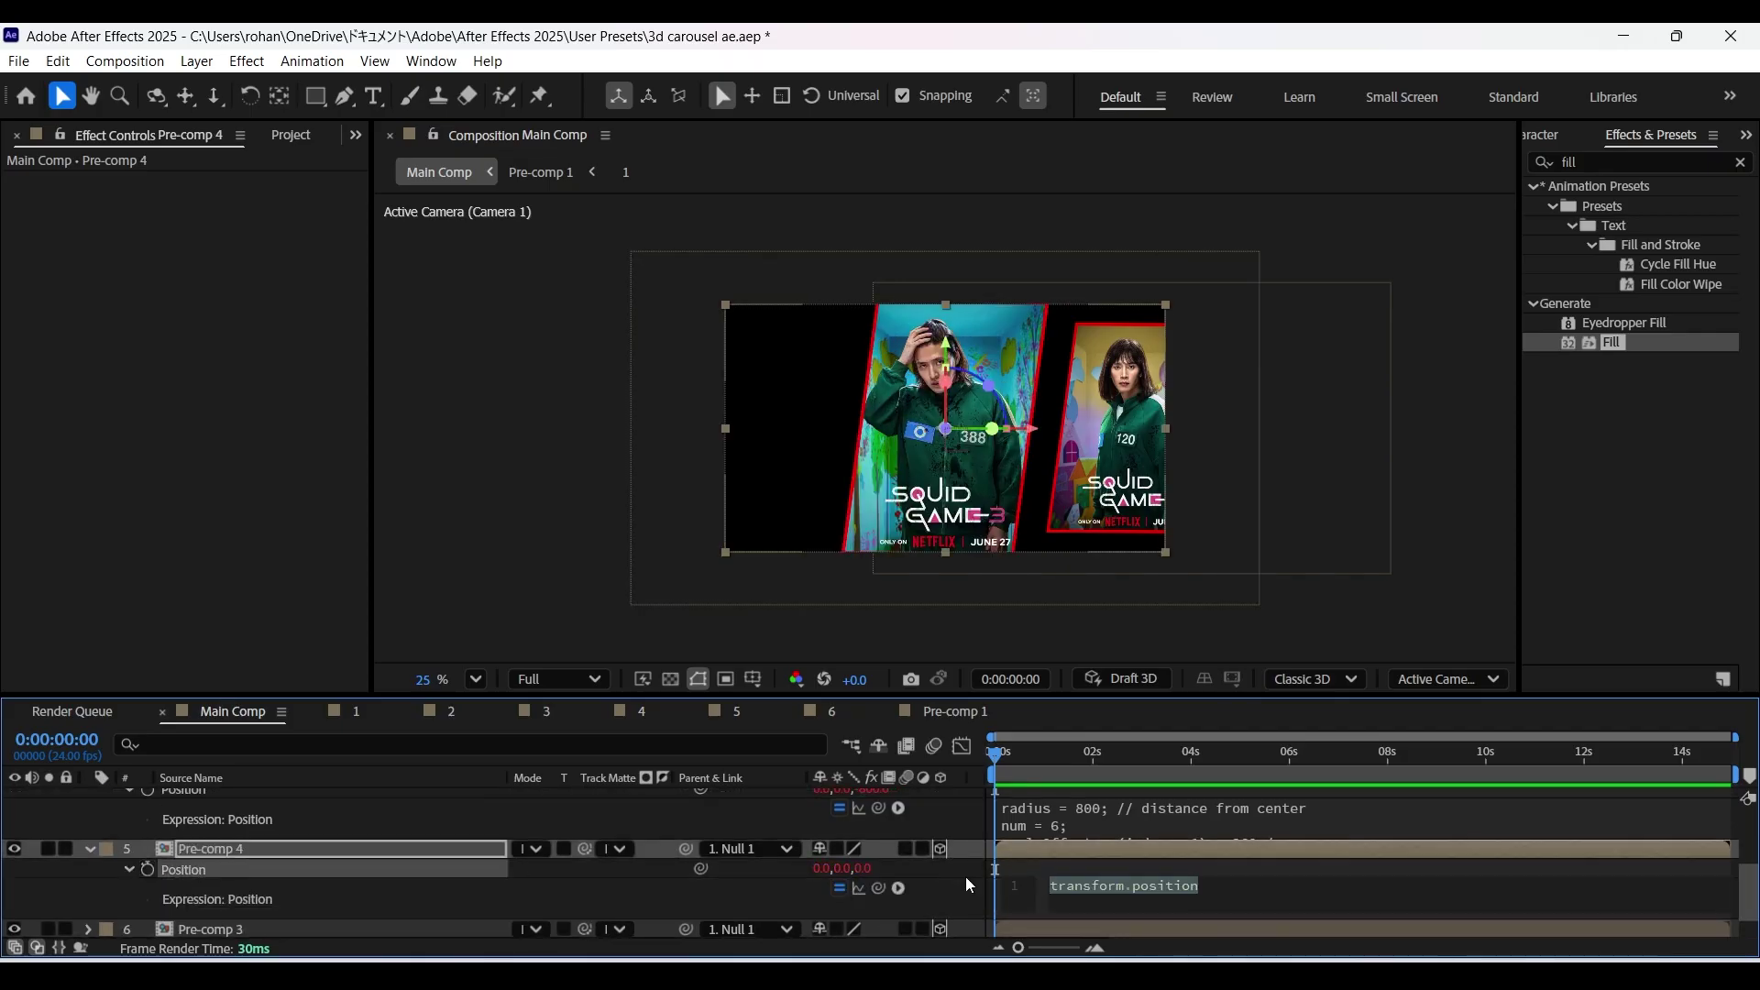
{"action": "key", "text": "ctrl+v"}
{"action": "left_click", "coordinate": [531, 866]}
Apply the carousel Position expression to Pre-comp 3.
{"action": "left_click", "coordinate": [249, 887]}
{"action": "key", "text": "p"}
{"action": "left_click", "coordinate": [147, 888], "text": "alt"}
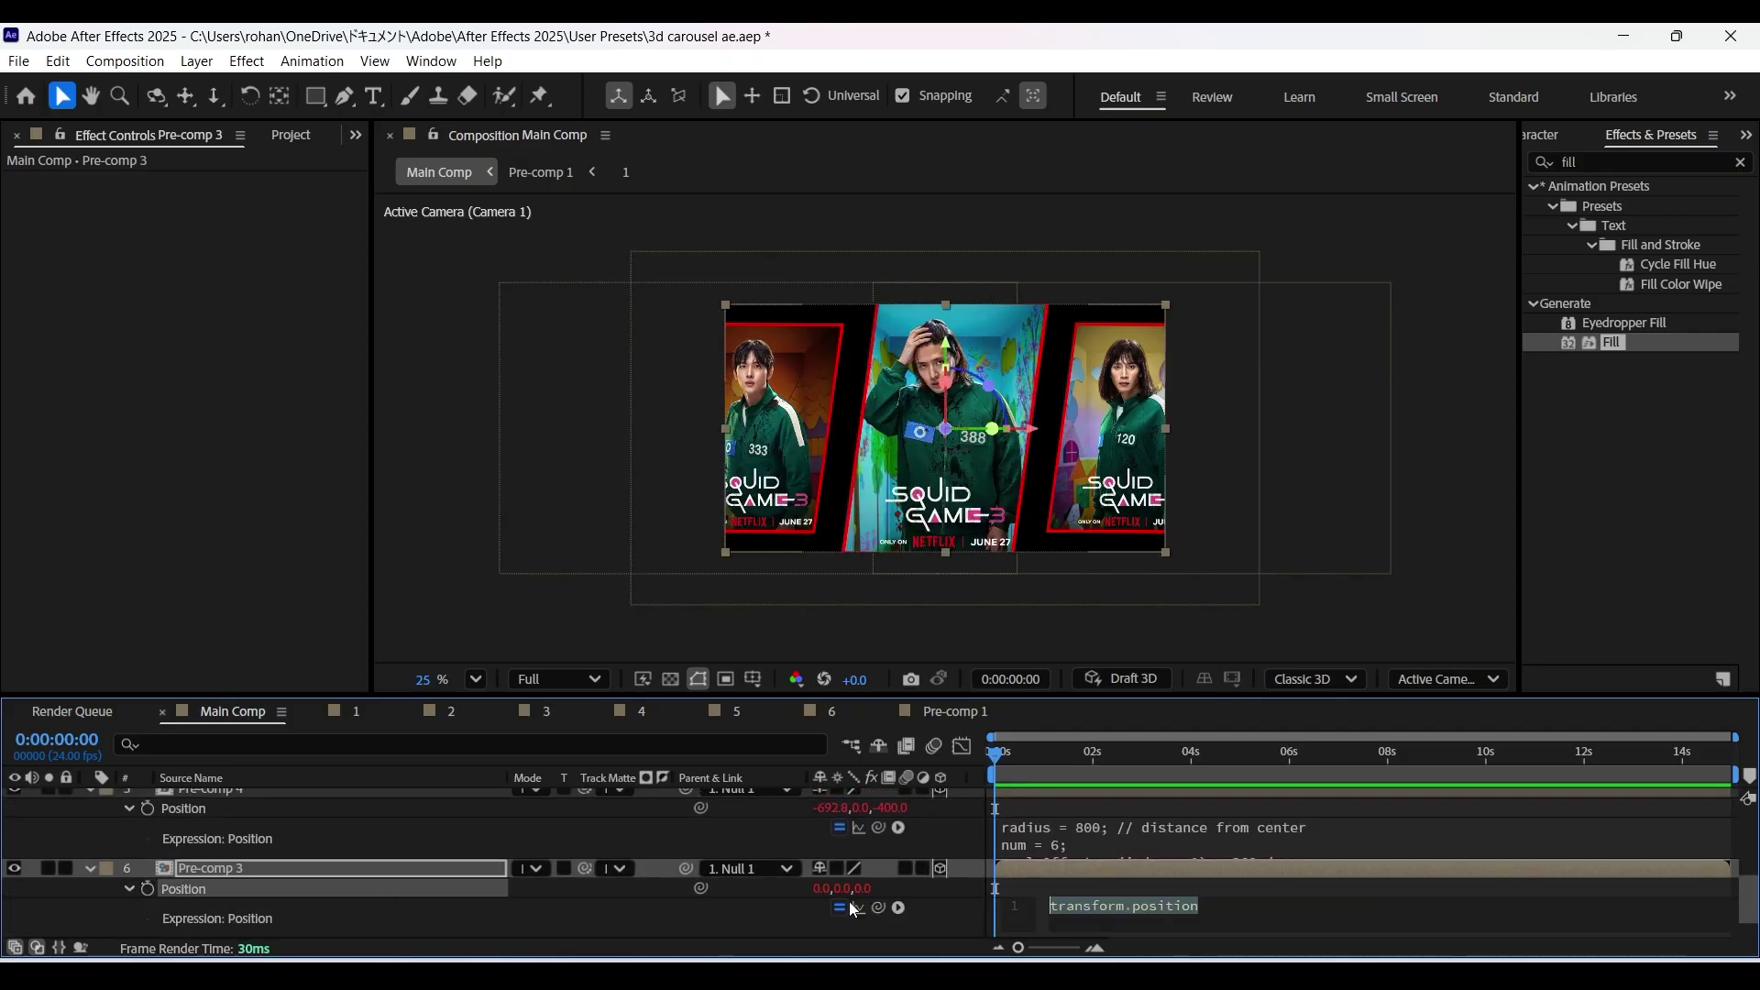
{"action": "key", "text": "ctrl+v"}
{"action": "left_click", "coordinate": [959, 903]}
Apply the carousel Position expression to Pre-comp 2 and Pre-comp 1.
{"action": "left_click", "coordinate": [355, 910]}
{"action": "key", "text": "p"}
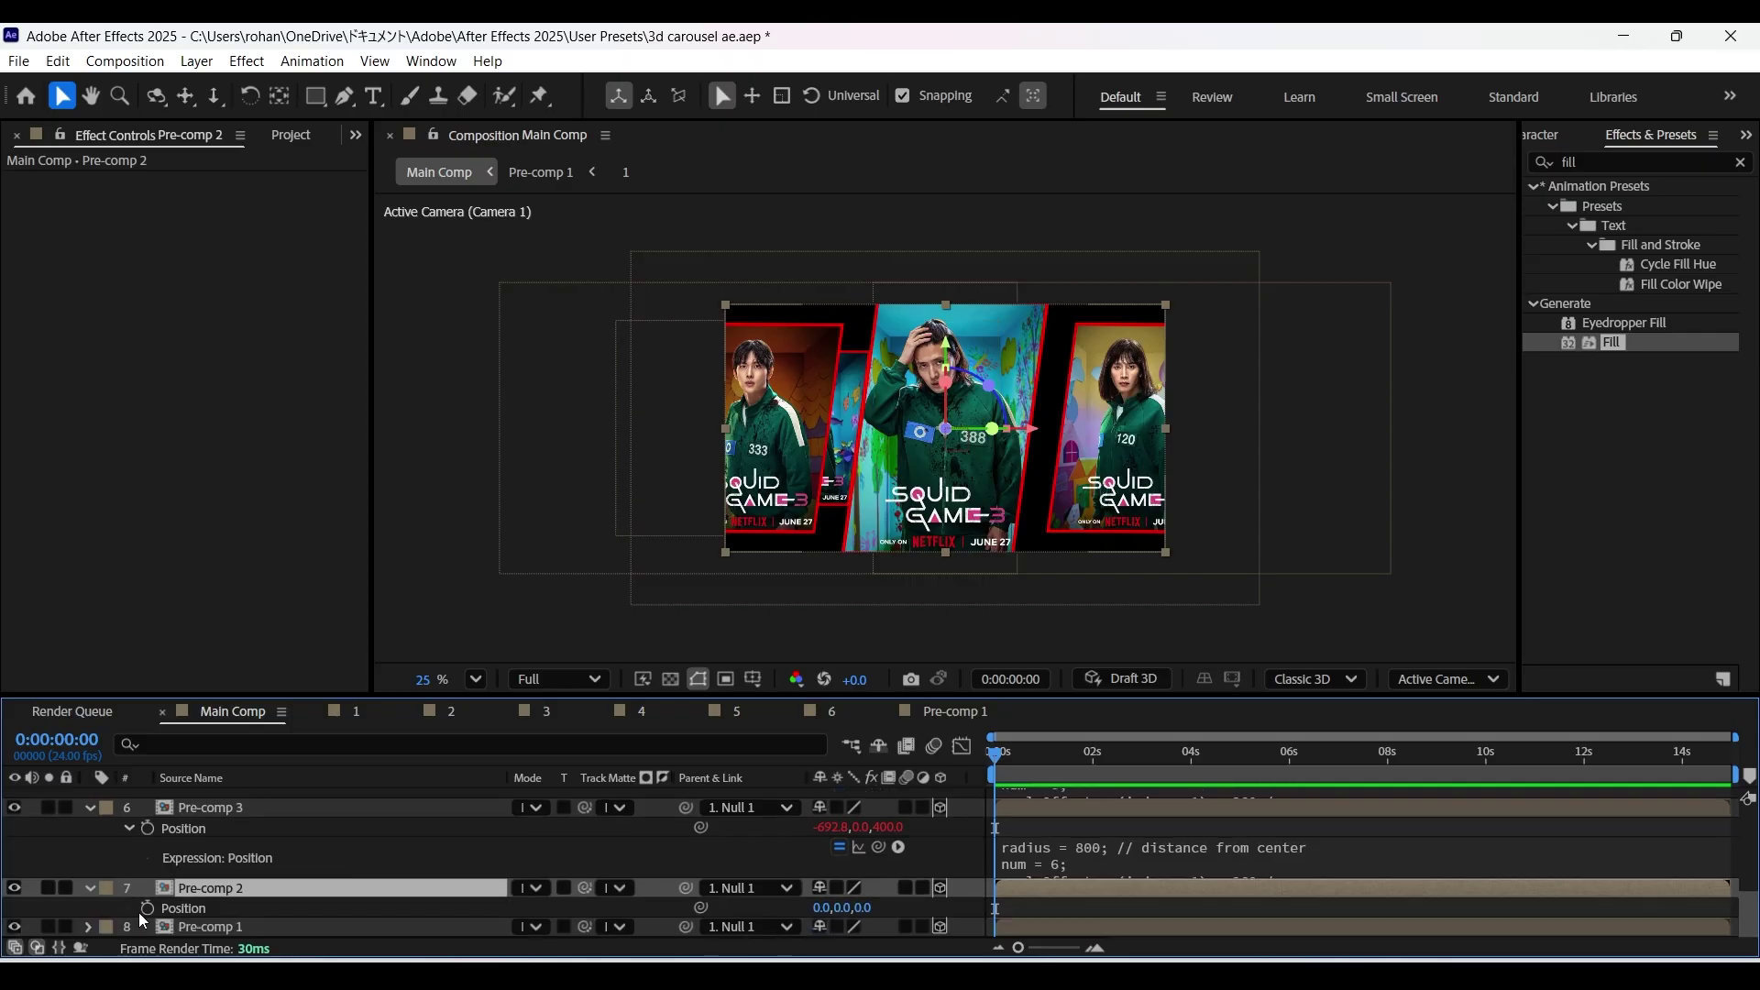
{"action": "left_click", "coordinate": [147, 908], "text": "alt"}
{"action": "key", "text": "ctrl+v"}
{"action": "left_click", "coordinate": [945, 921]}
{"action": "left_click", "coordinate": [262, 924]}
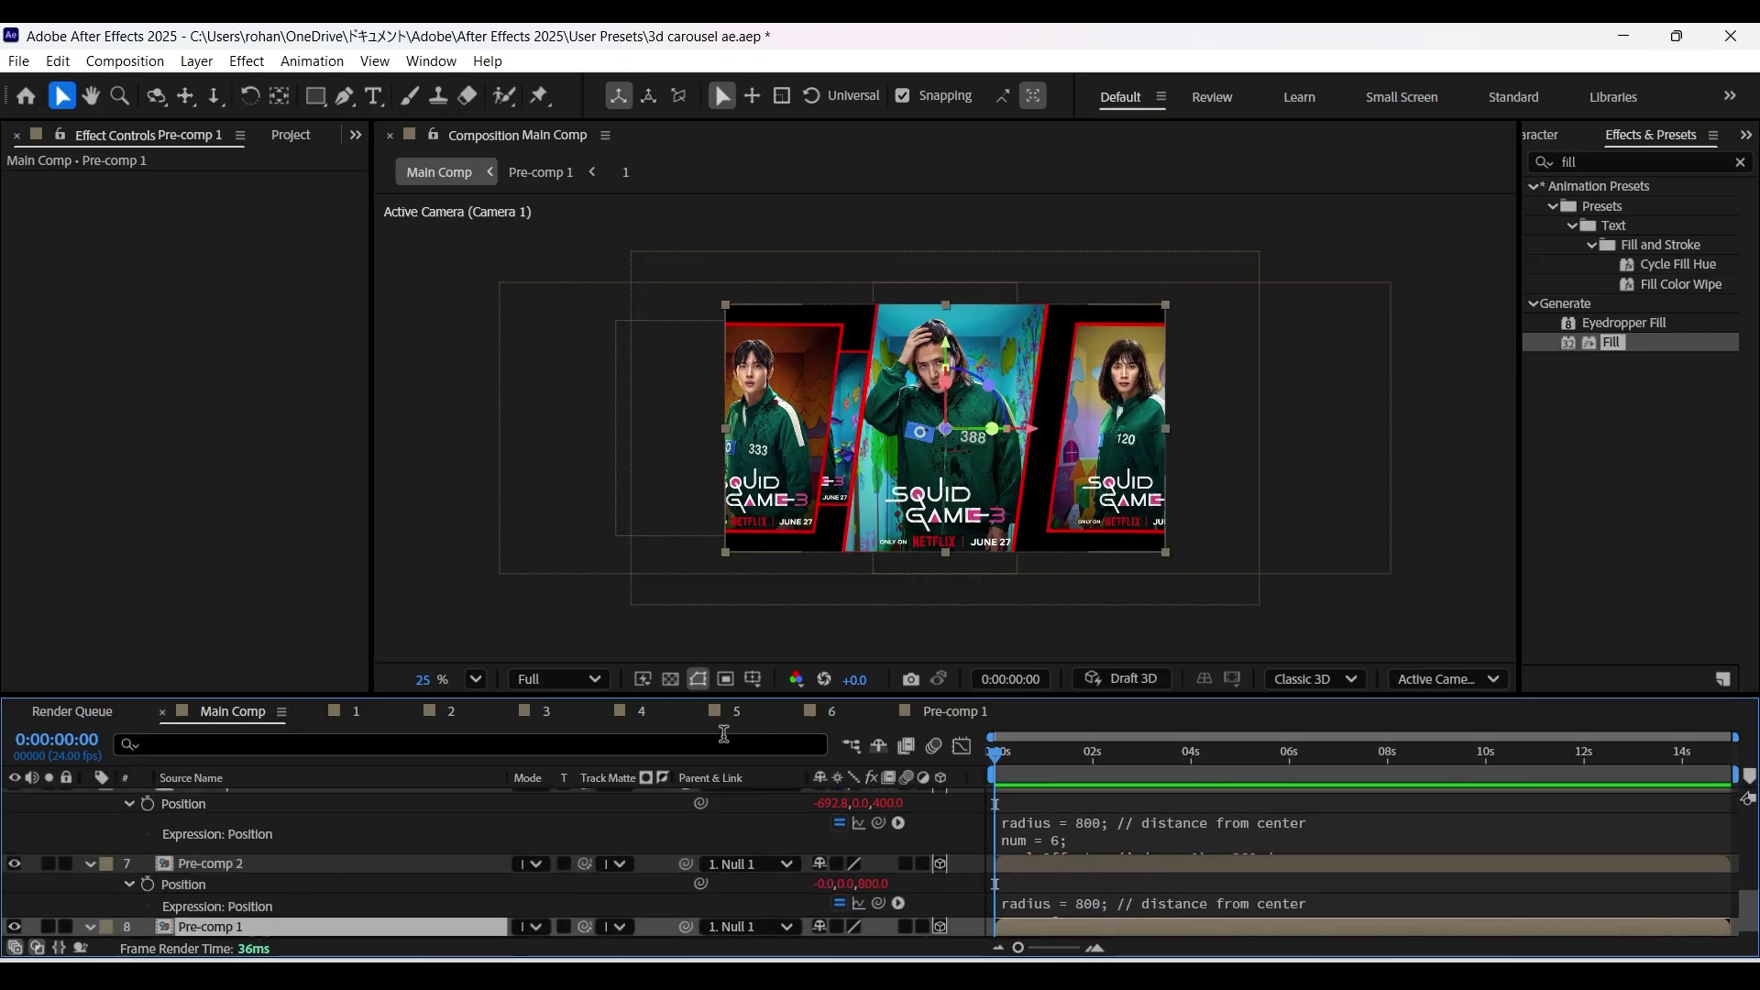
{"action": "key", "text": "p"}
{"action": "left_click", "coordinate": [146, 927], "text": "alt"}
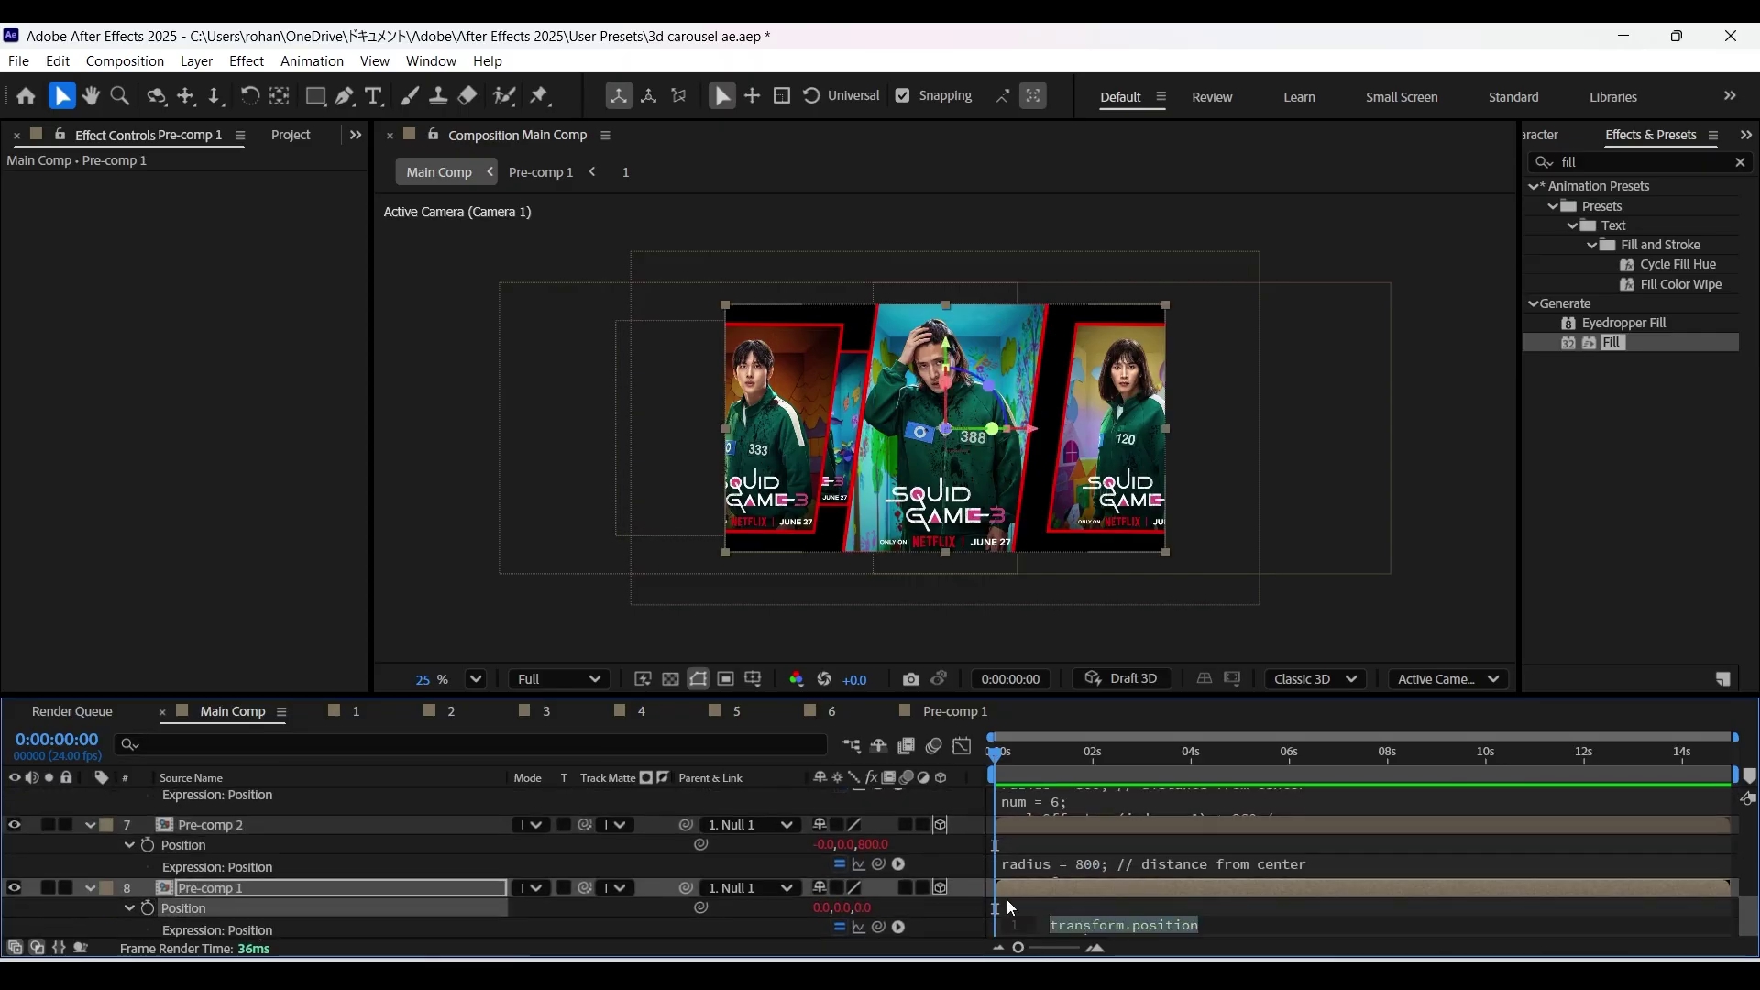
{"action": "key", "text": "ctrl+v"}
{"action": "left_click", "coordinate": [944, 906]}
Pull Camera 1 back to Position Z -3352.7 and zoom the view to 50%.
{"action": "left_click", "coordinate": [90, 871]}
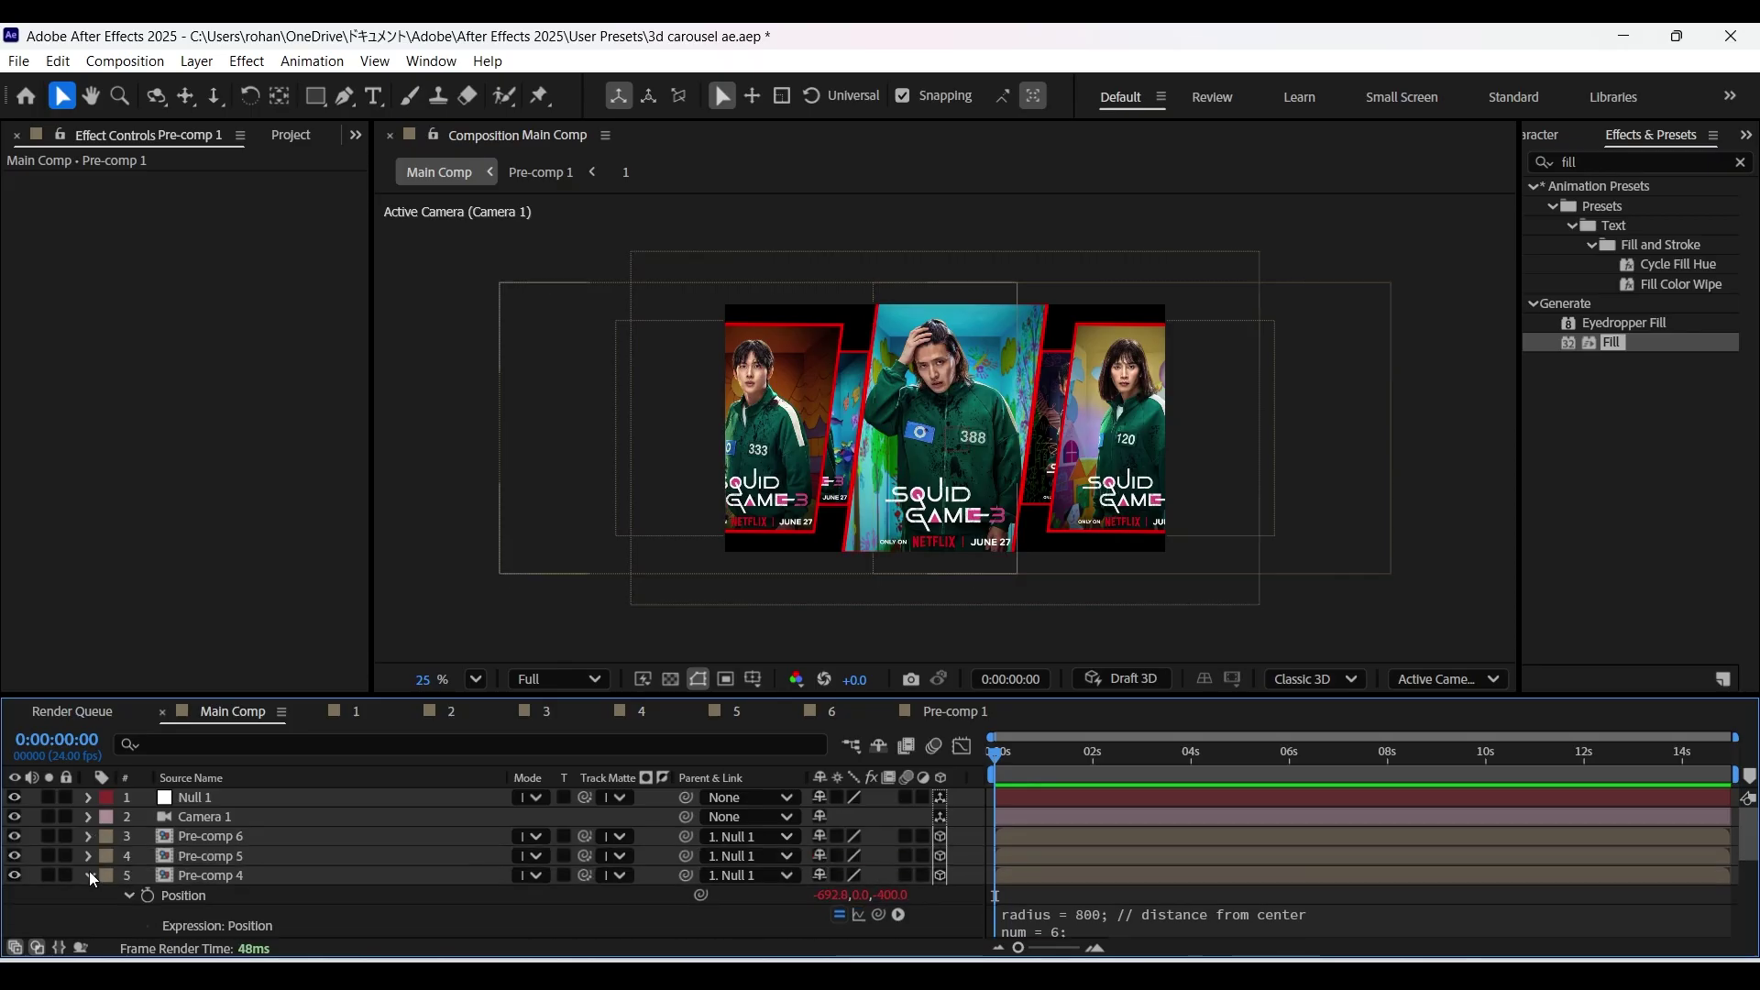
{"action": "left_click", "coordinate": [89, 882]}
{"action": "scroll", "coordinate": [222, 830], "scroll_direction": "up", "scroll_amount": 2}
{"action": "left_click", "coordinate": [224, 817]}
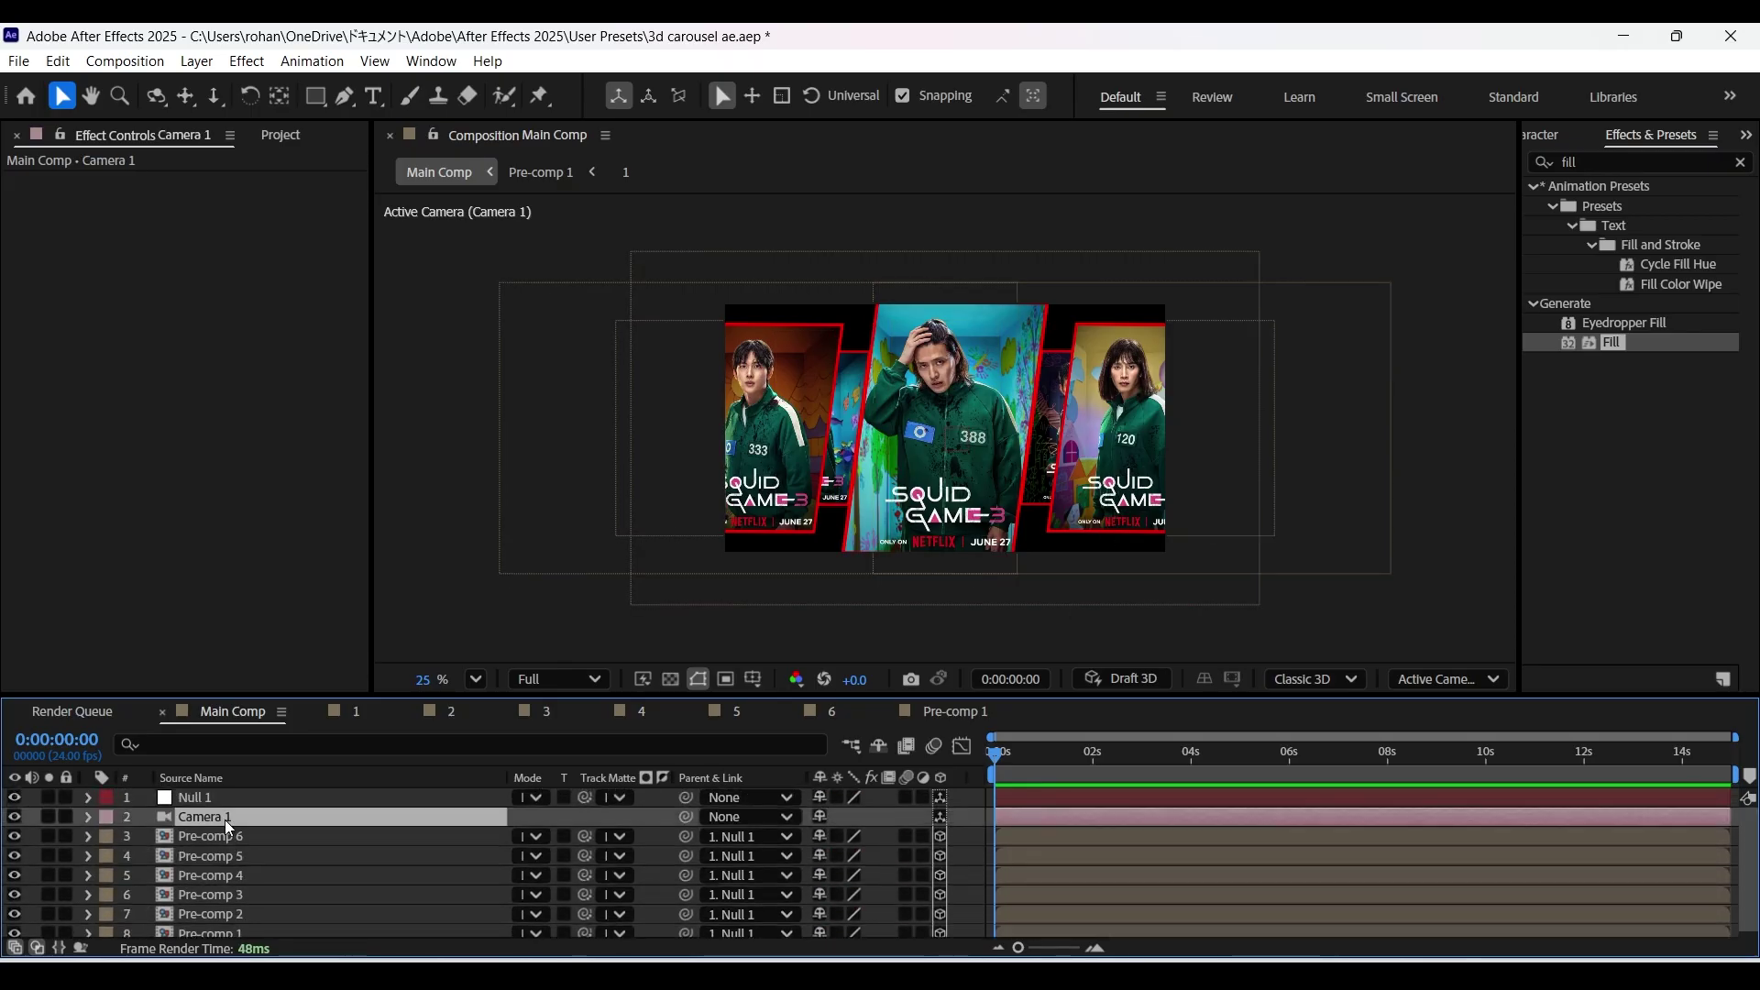
{"action": "key", "text": "p"}
{"action": "left_click_drag", "start_coordinate": [905, 841], "coordinate": [582, 818]}
{"action": "key", "text": "period"}
{"action": "key", "text": "period"}
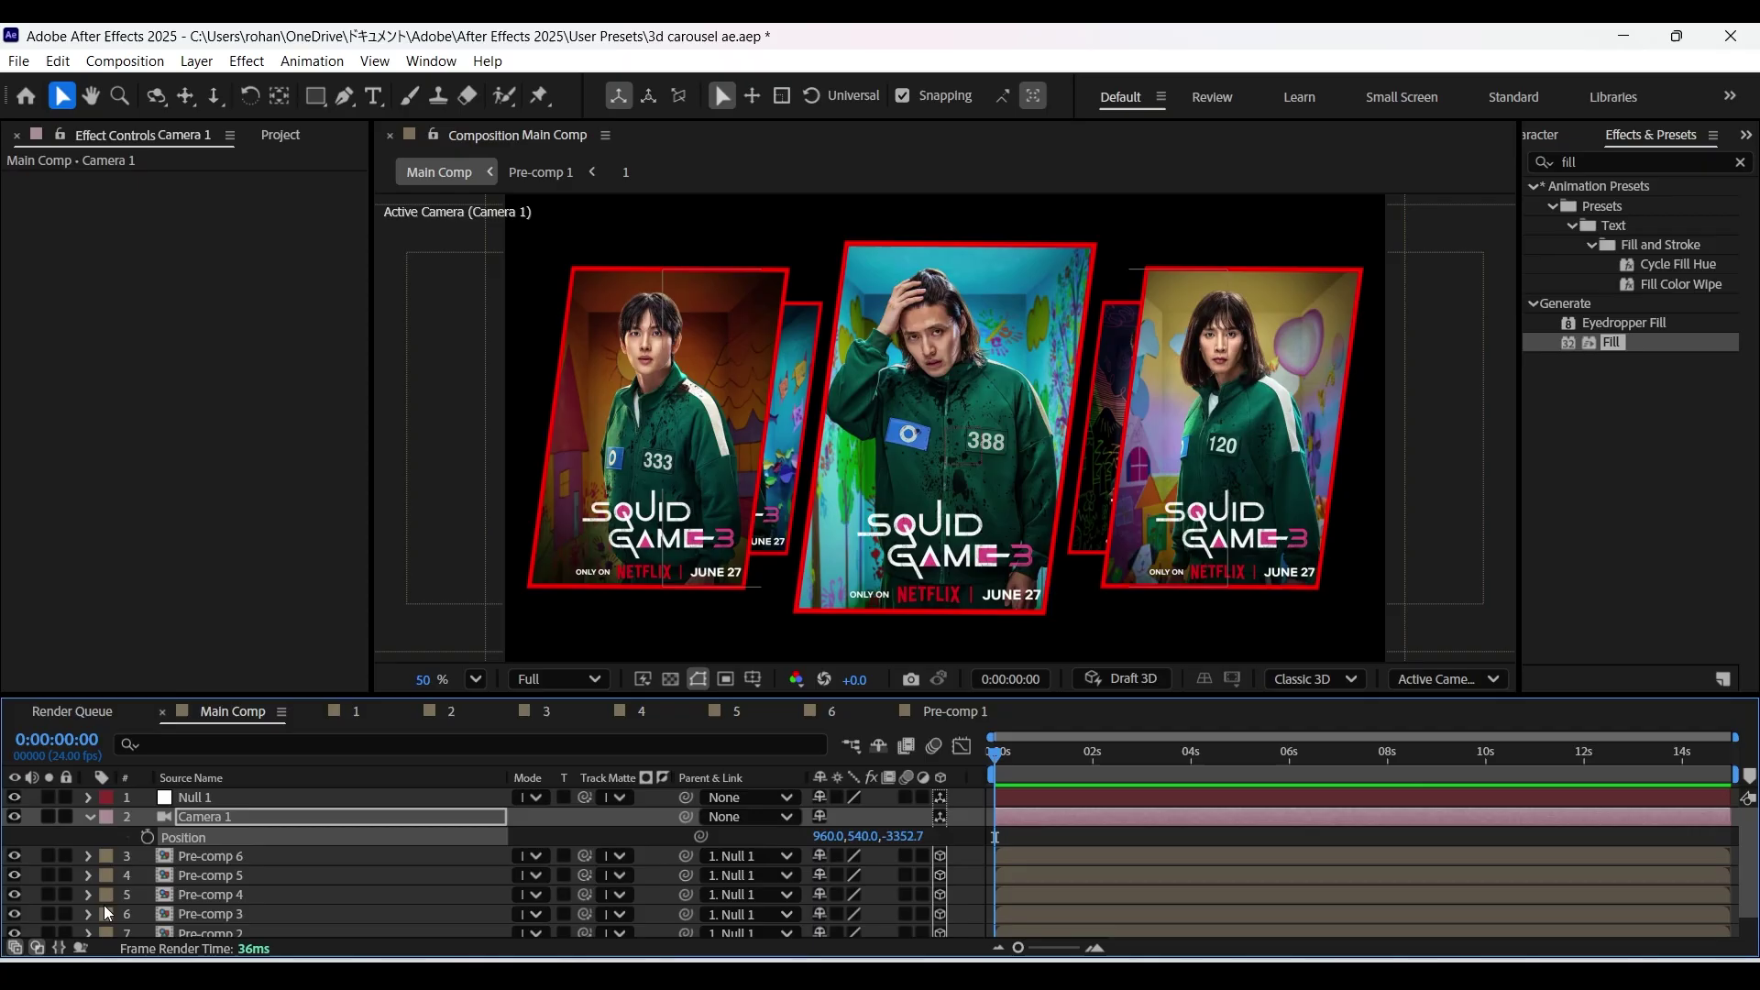
Scrub Null 1's Y Rotation to spin the carousel slightly.
{"action": "left_click", "coordinate": [251, 796]}
{"action": "key", "text": "r"}
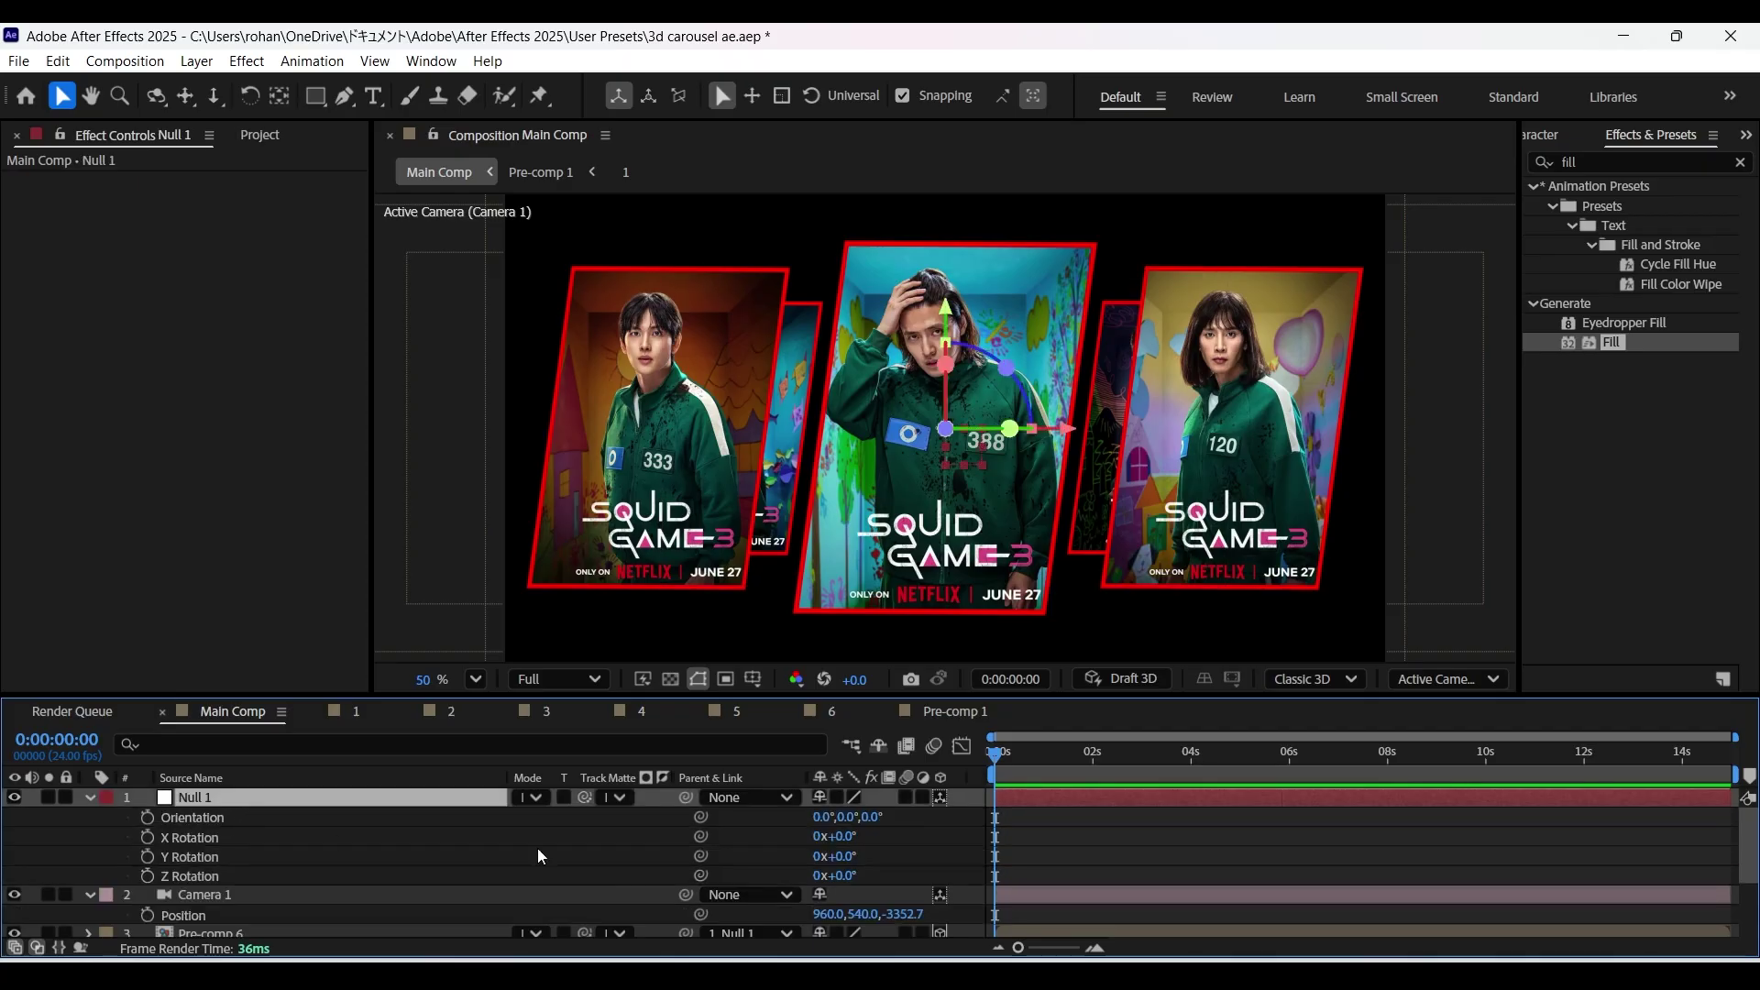
{"action": "left_click_drag", "start_coordinate": [836, 856], "coordinate": [973, 852]}
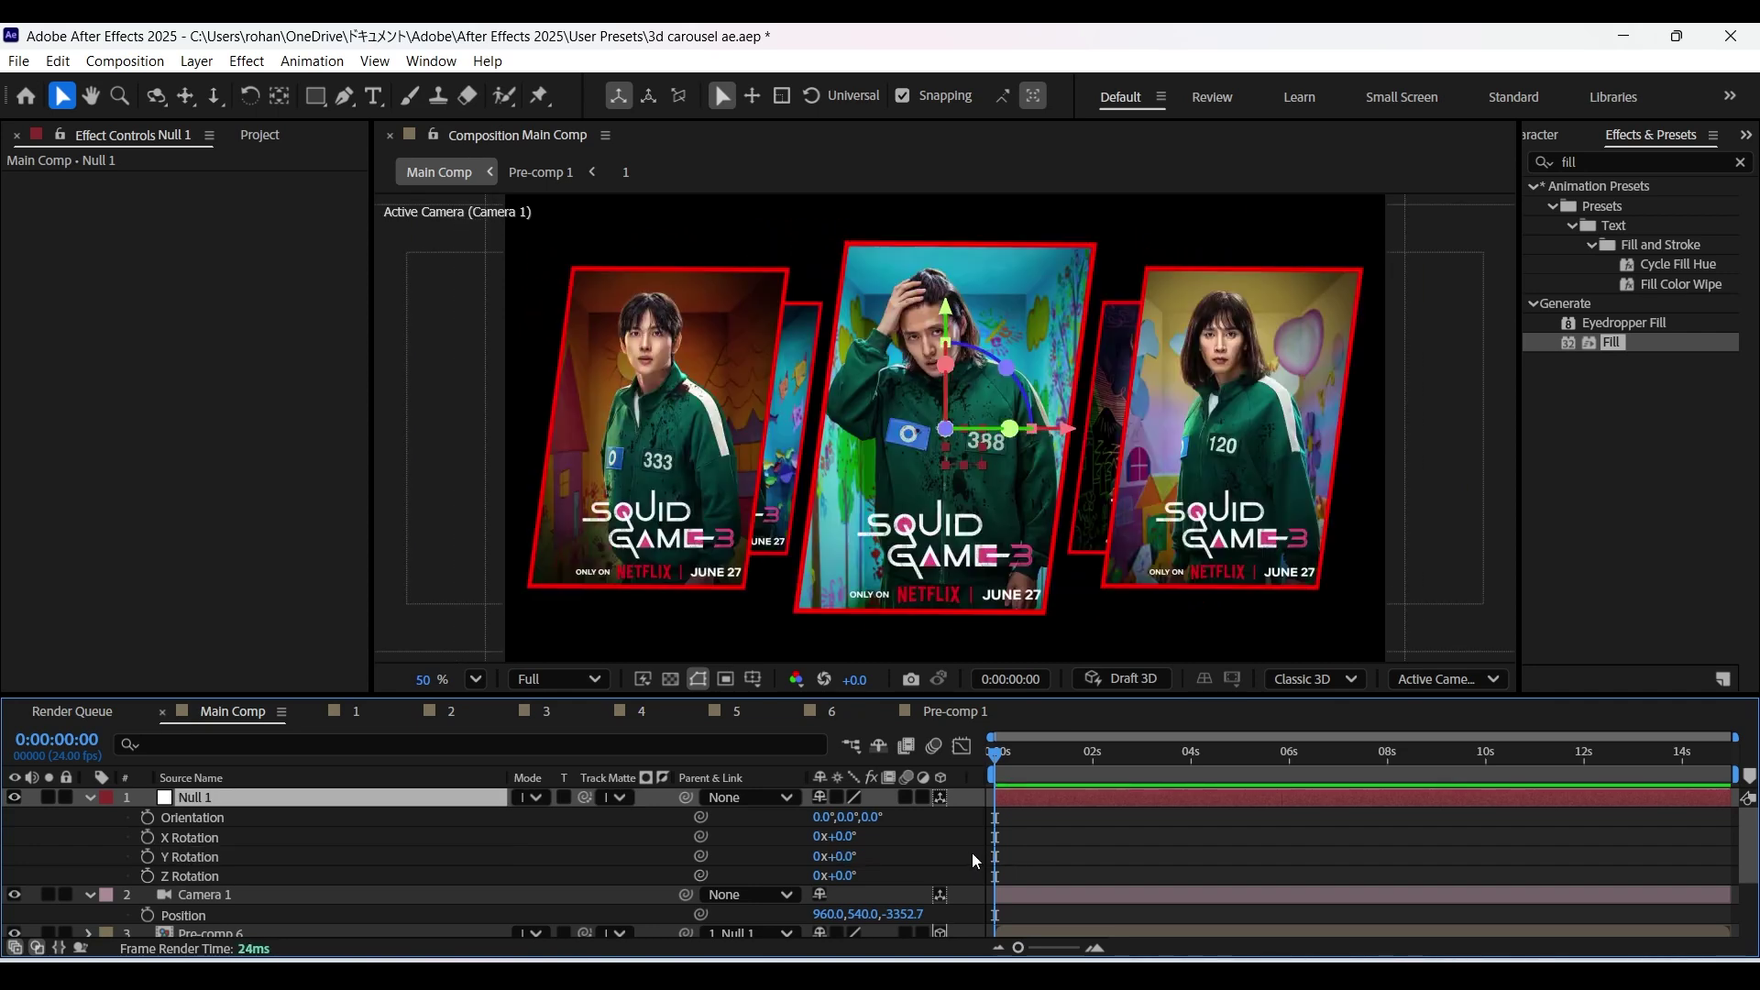
Set all six poster pre-comps to Auto-Orient: Orient Towards Camera.
{"action": "scroll", "coordinate": [218, 855], "scroll_direction": "down", "scroll_amount": 3}
{"action": "left_click", "coordinate": [319, 830]}
{"action": "left_click", "coordinate": [275, 927], "text": "shift"}
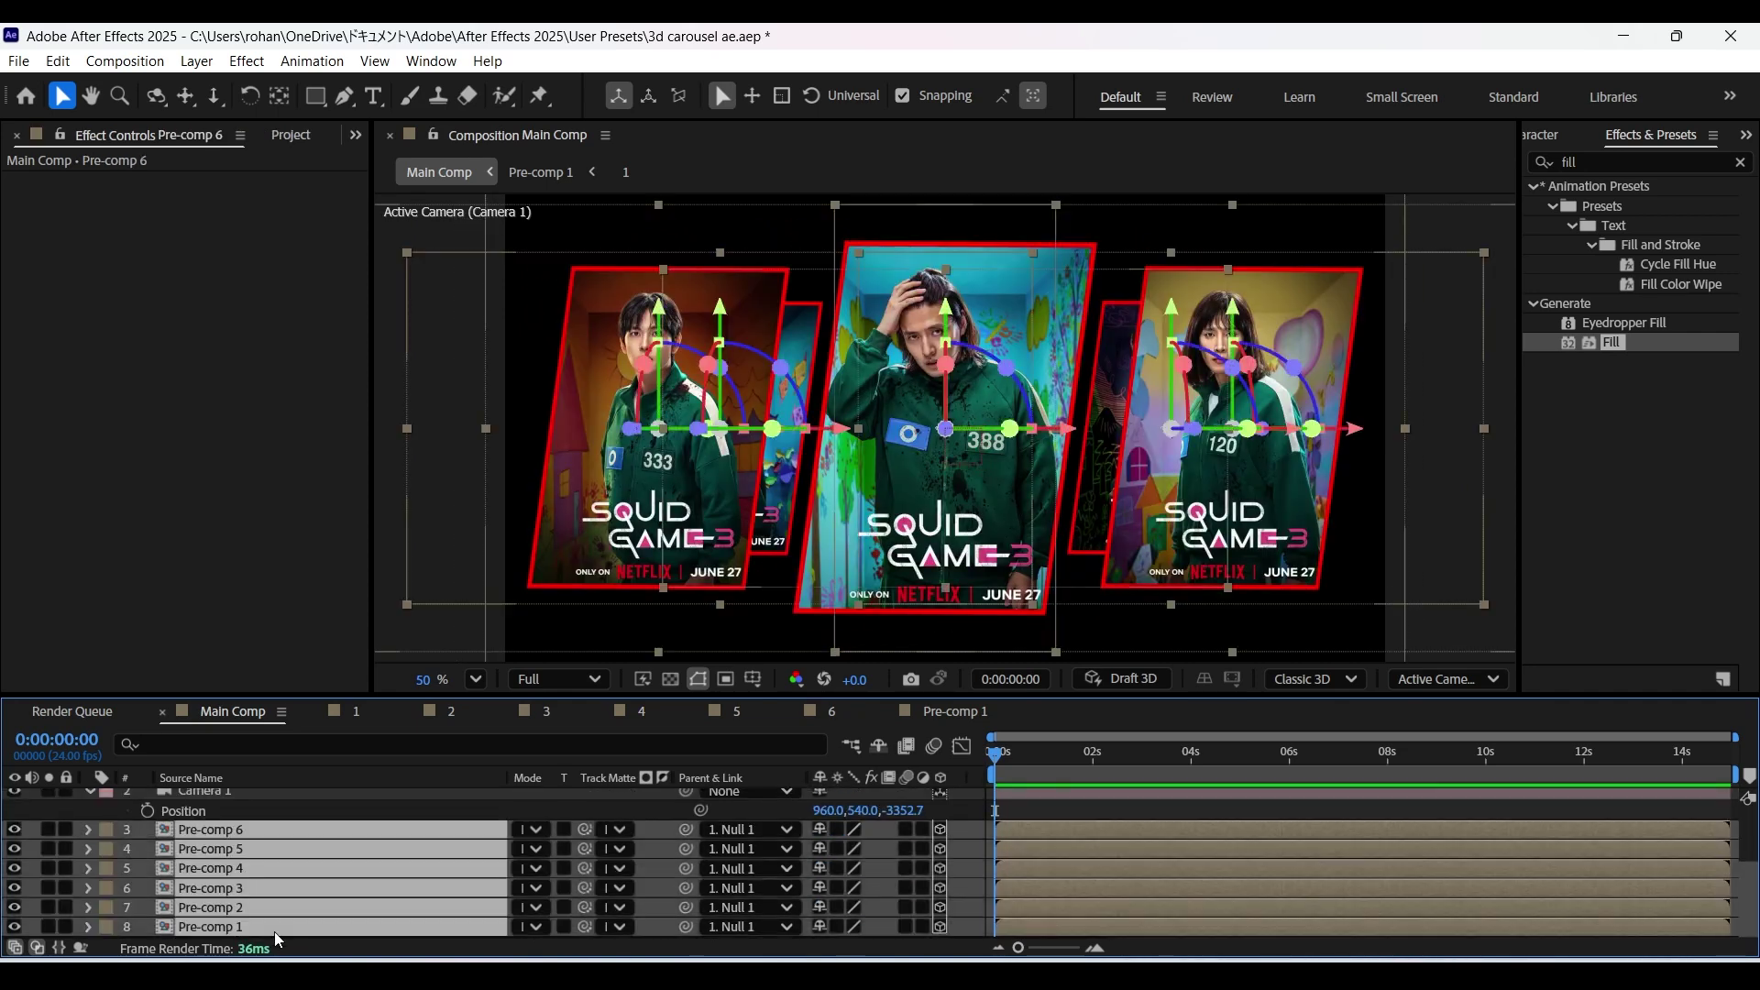
{"action": "left_click", "coordinate": [196, 60]}
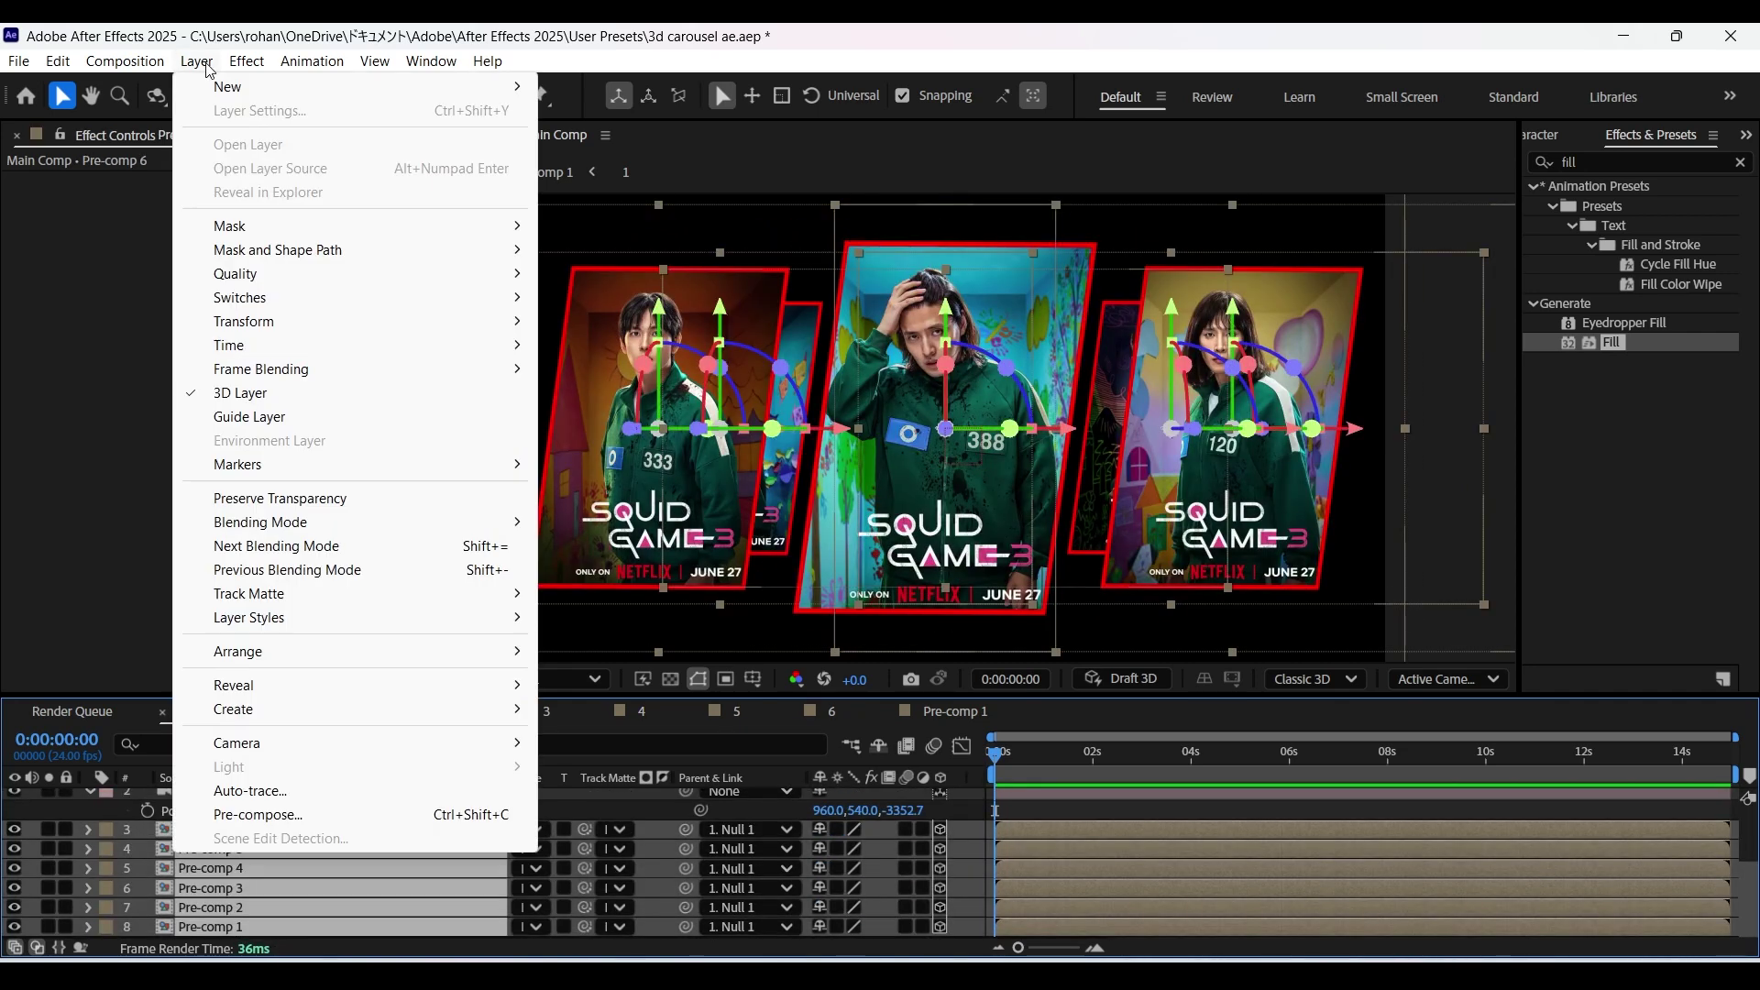
{"action": "mouse_move", "coordinate": [275, 321]}
{"action": "left_click", "coordinate": [696, 698]}
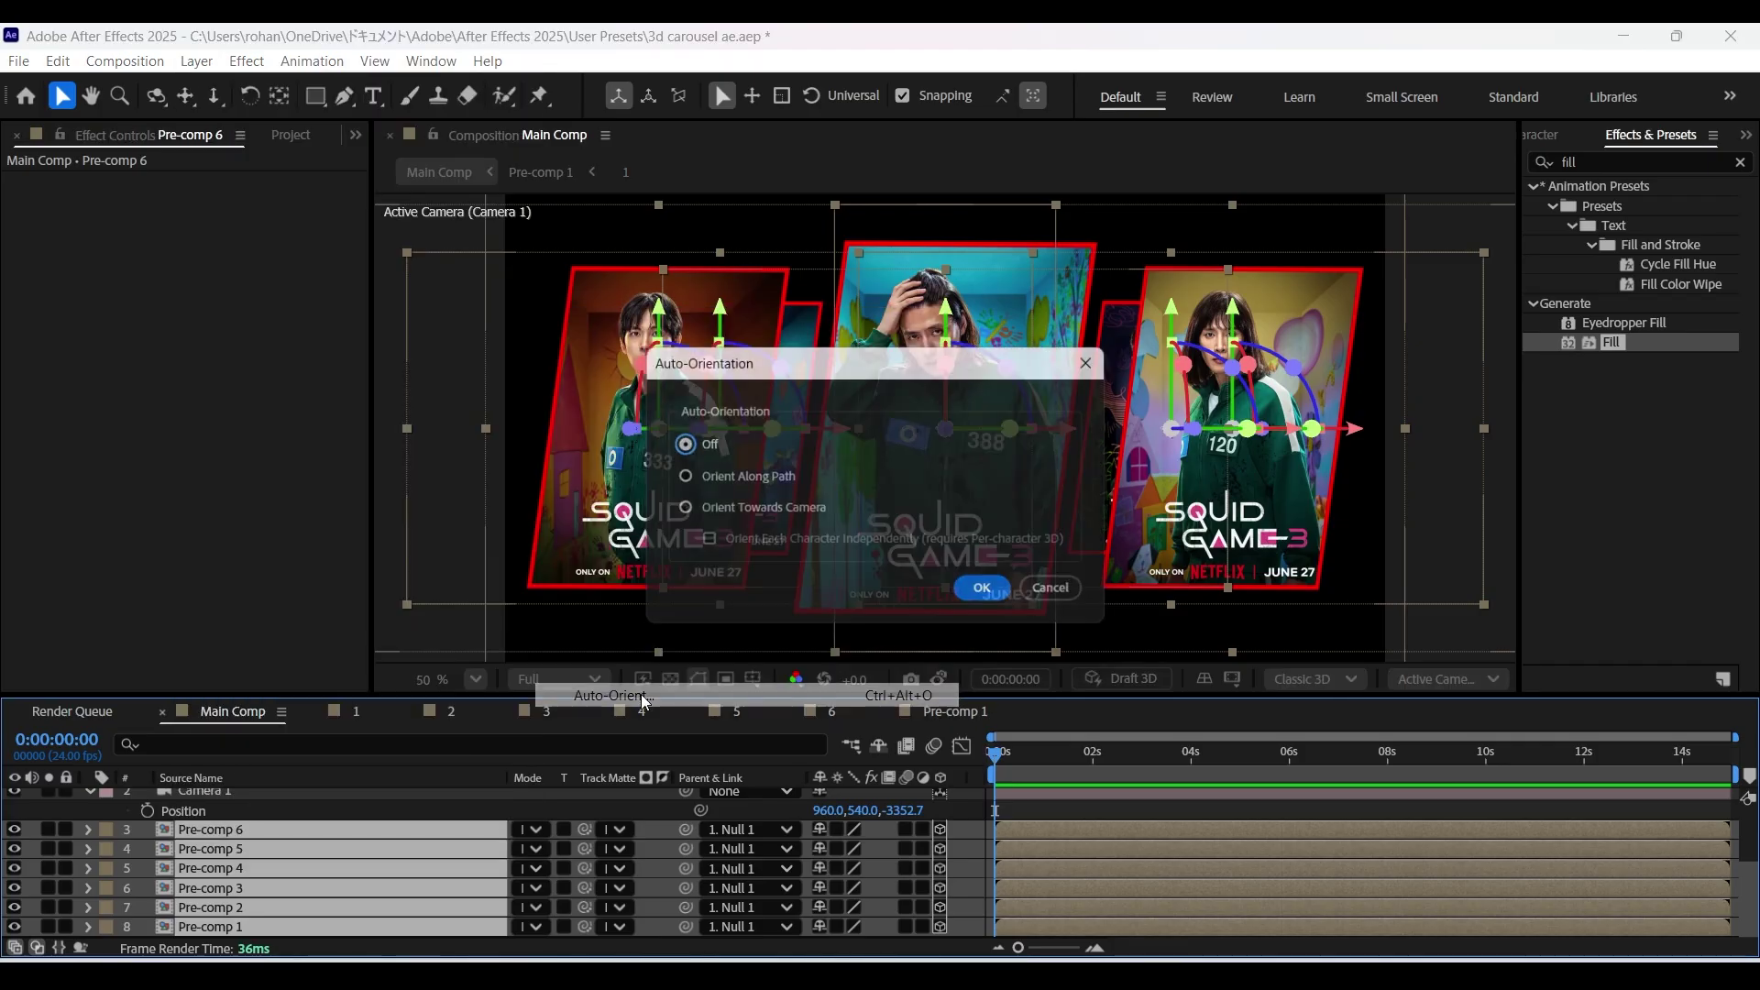
{"action": "left_click", "coordinate": [678, 511]}
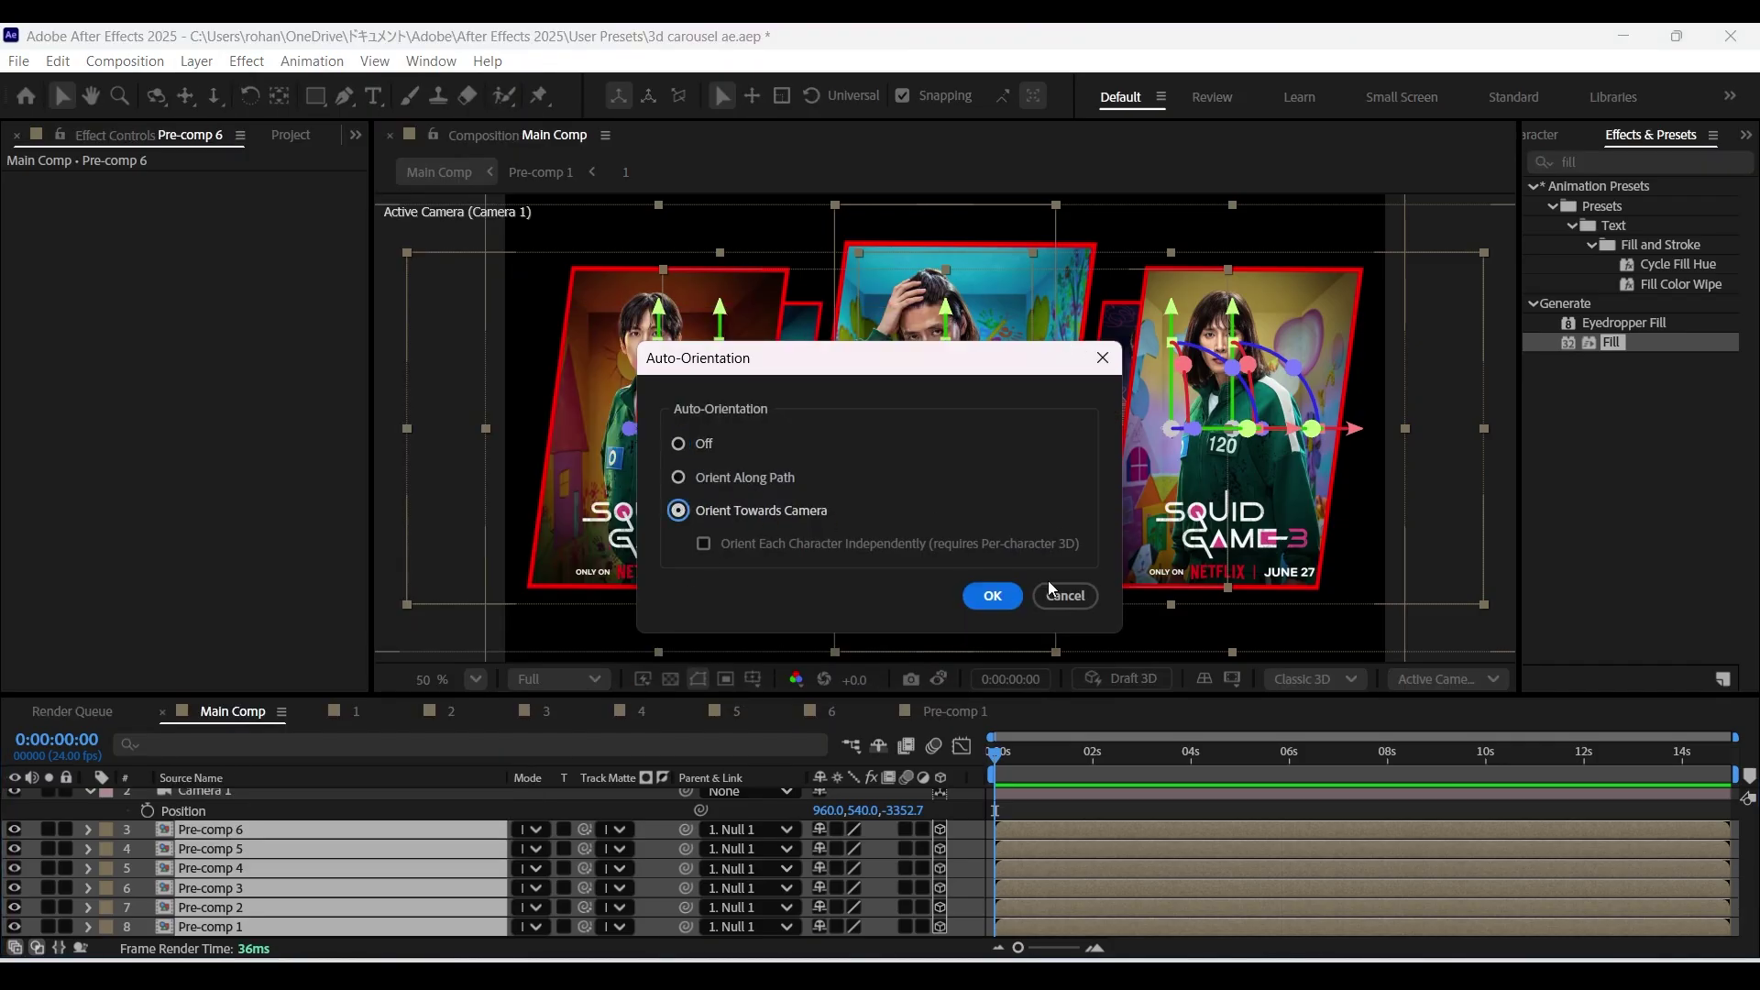
{"action": "left_click", "coordinate": [991, 596]}
{"action": "scroll", "coordinate": [385, 870], "scroll_direction": "up", "scroll_amount": 3}
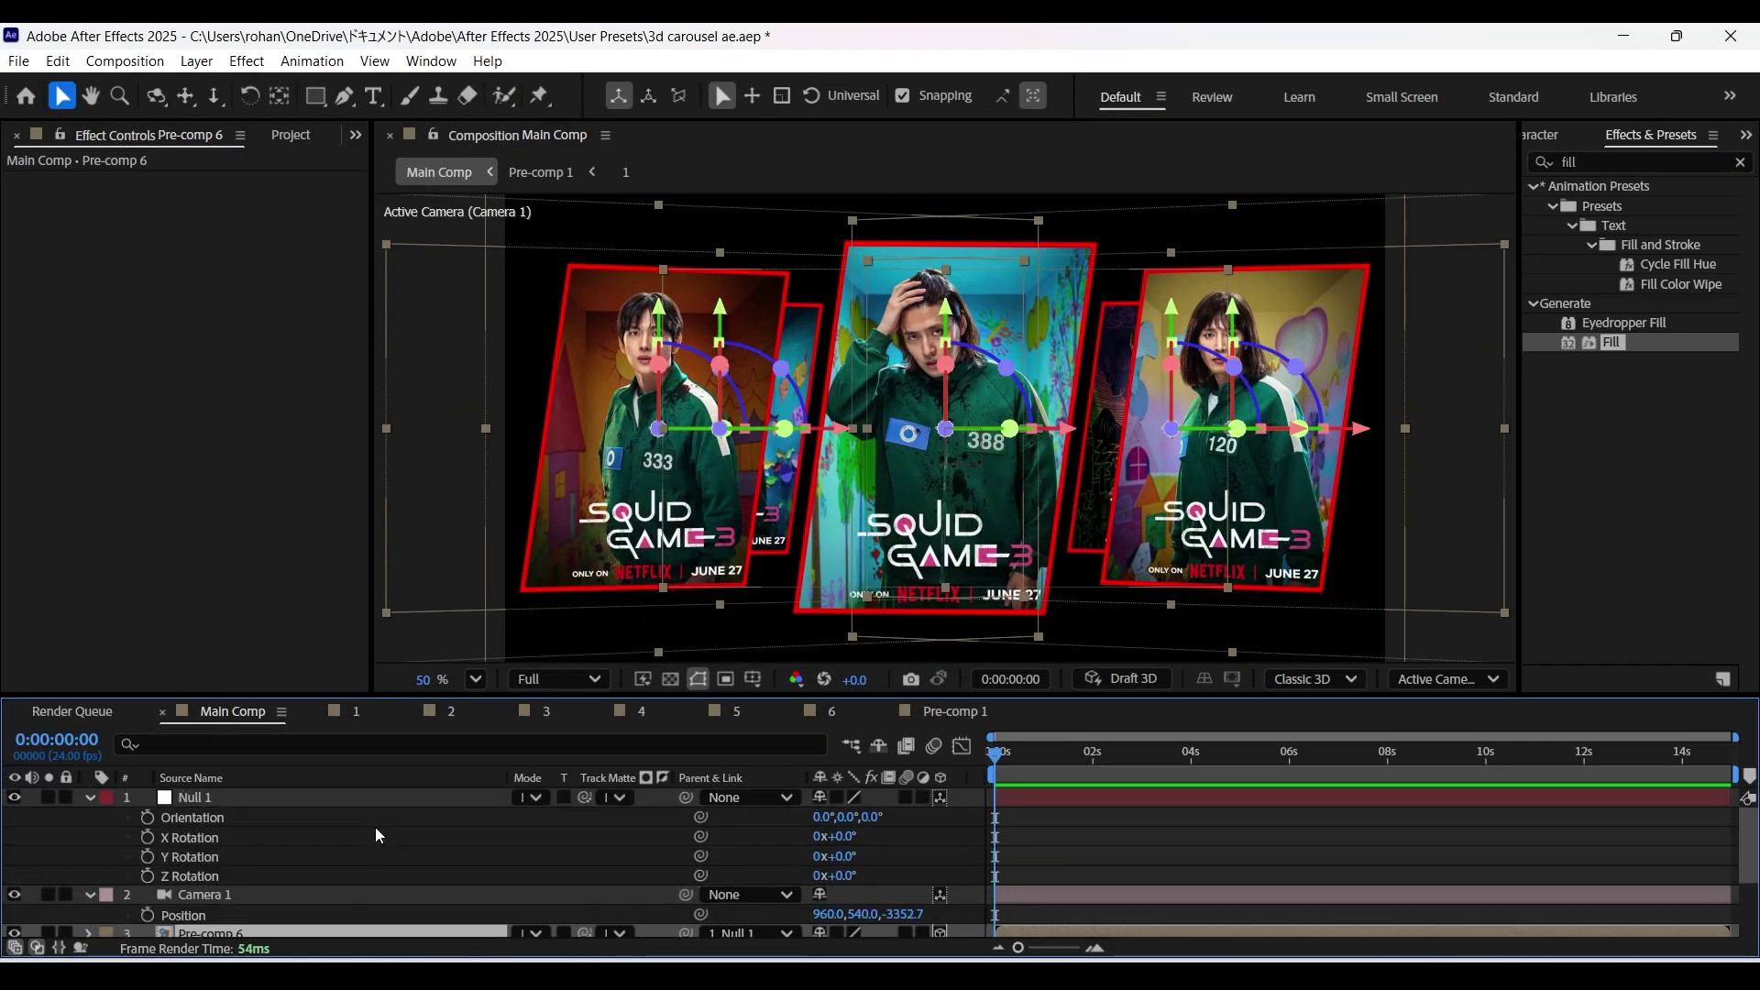
Paste the stepped six-card rotation expression (1 s turns, 1.5 s holds) into Null 1's Y Rotation, then preview.
{"action": "left_click_drag", "start_coordinate": [839, 856], "coordinate": [950, 878]}
{"action": "key", "text": "ctrl+a"}
{"action": "left_click", "coordinate": [946, 873]}
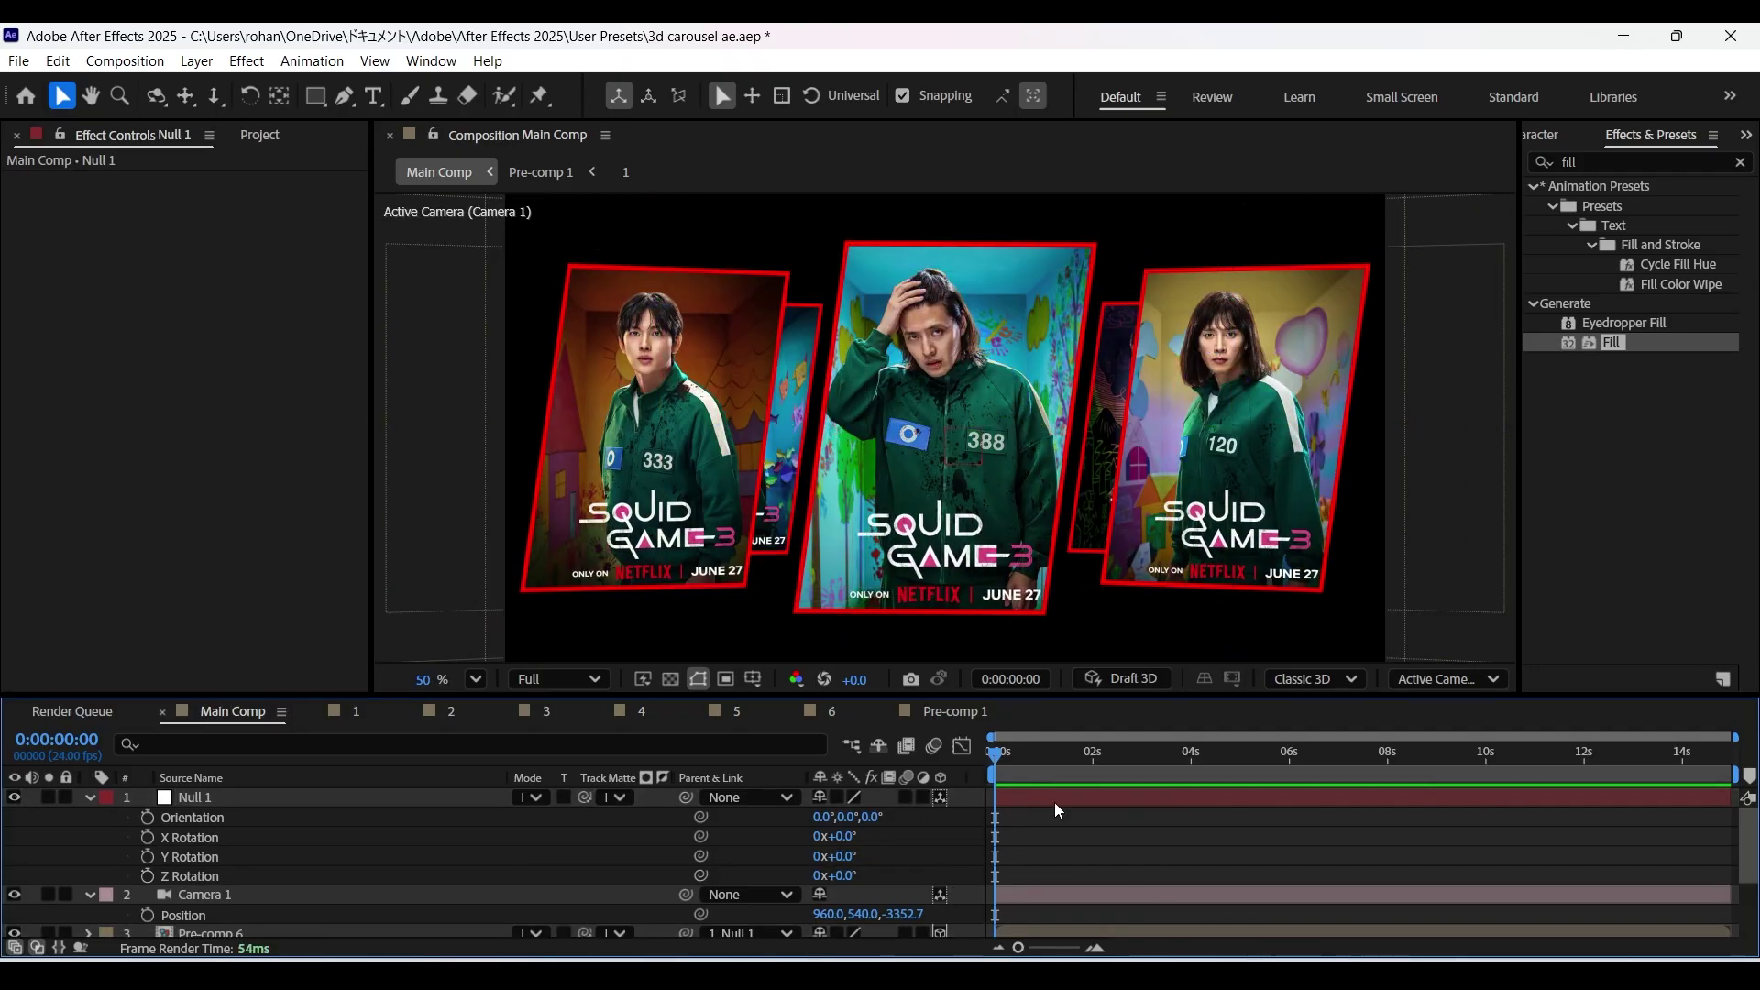
{"action": "left_click", "coordinate": [148, 856], "text": "alt"}
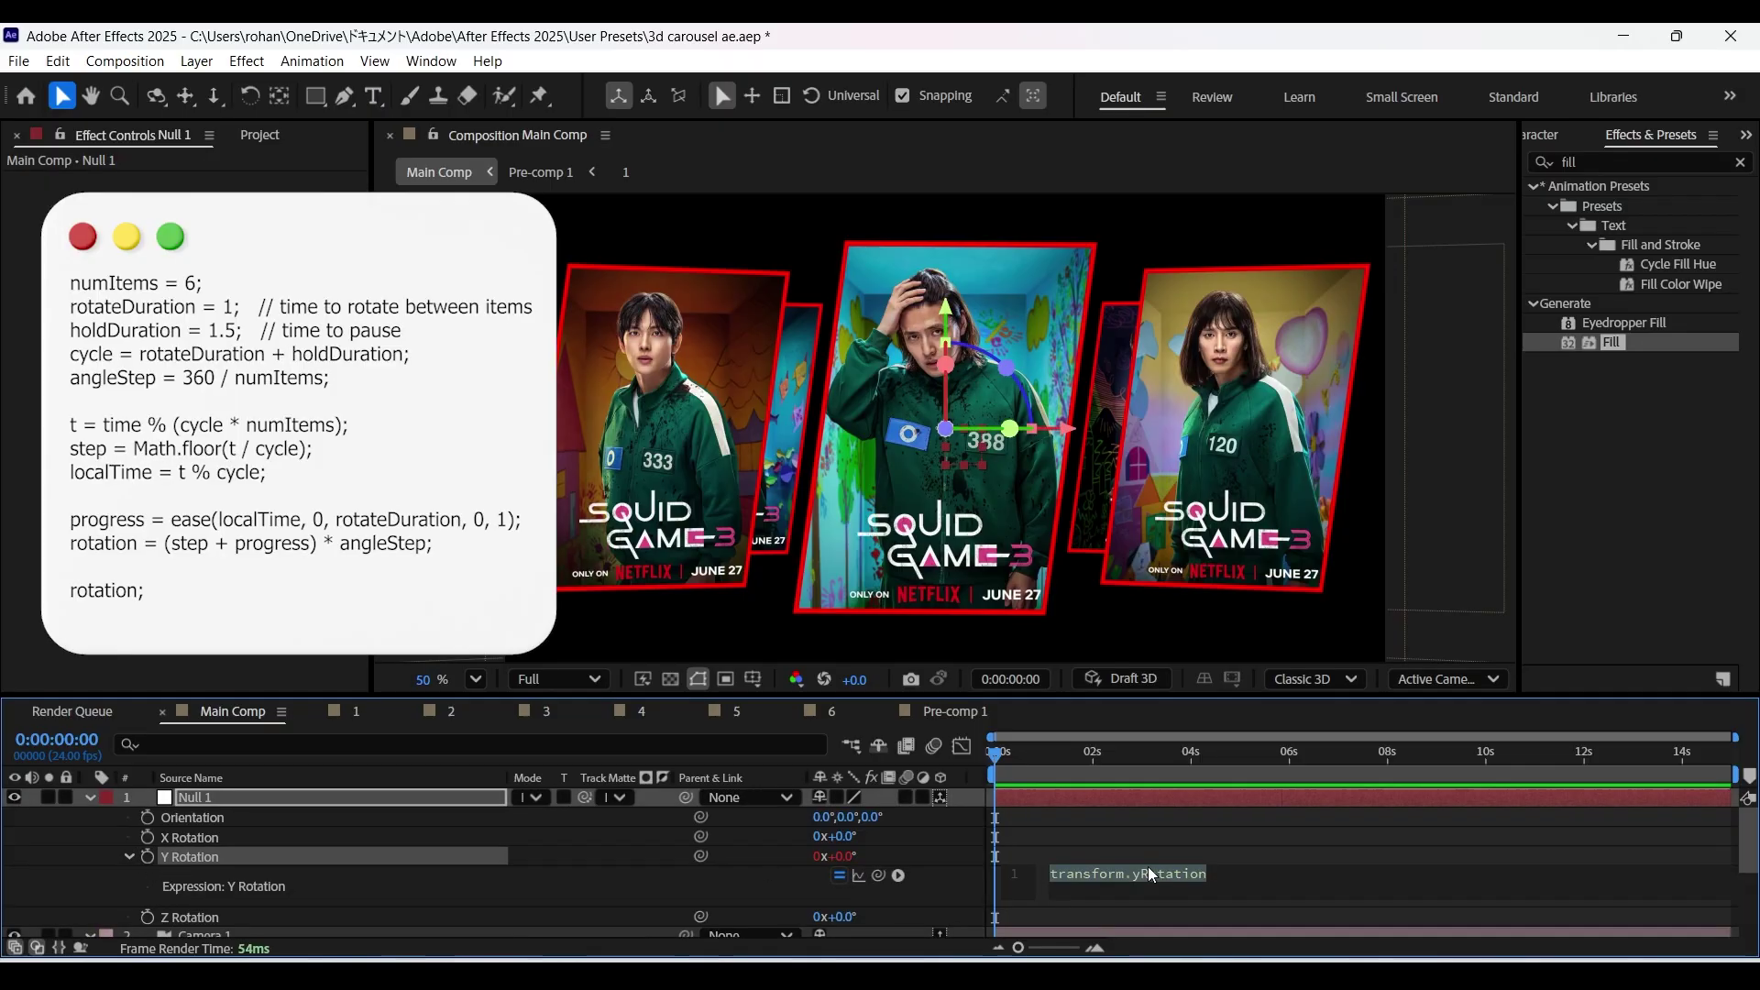
{"action": "type", "text": "numItems = 6; rotateDuration = 1;   // time to rotate between items holdDuration = 1.5;   // time to pause cycle = rotateDuration + holdDuration; angleStep = 360 / numItems;  t = time % (cycle * numItems); step = Math.floor(t / cycle); localTime = t % cycle;  progress = ease(localTime, 0, rotateDuration, 0, 1); rotation = (step + progress) * angleStep;  rotation;"}
{"action": "left_click", "coordinate": [938, 877]}
{"action": "key", "text": "space"}
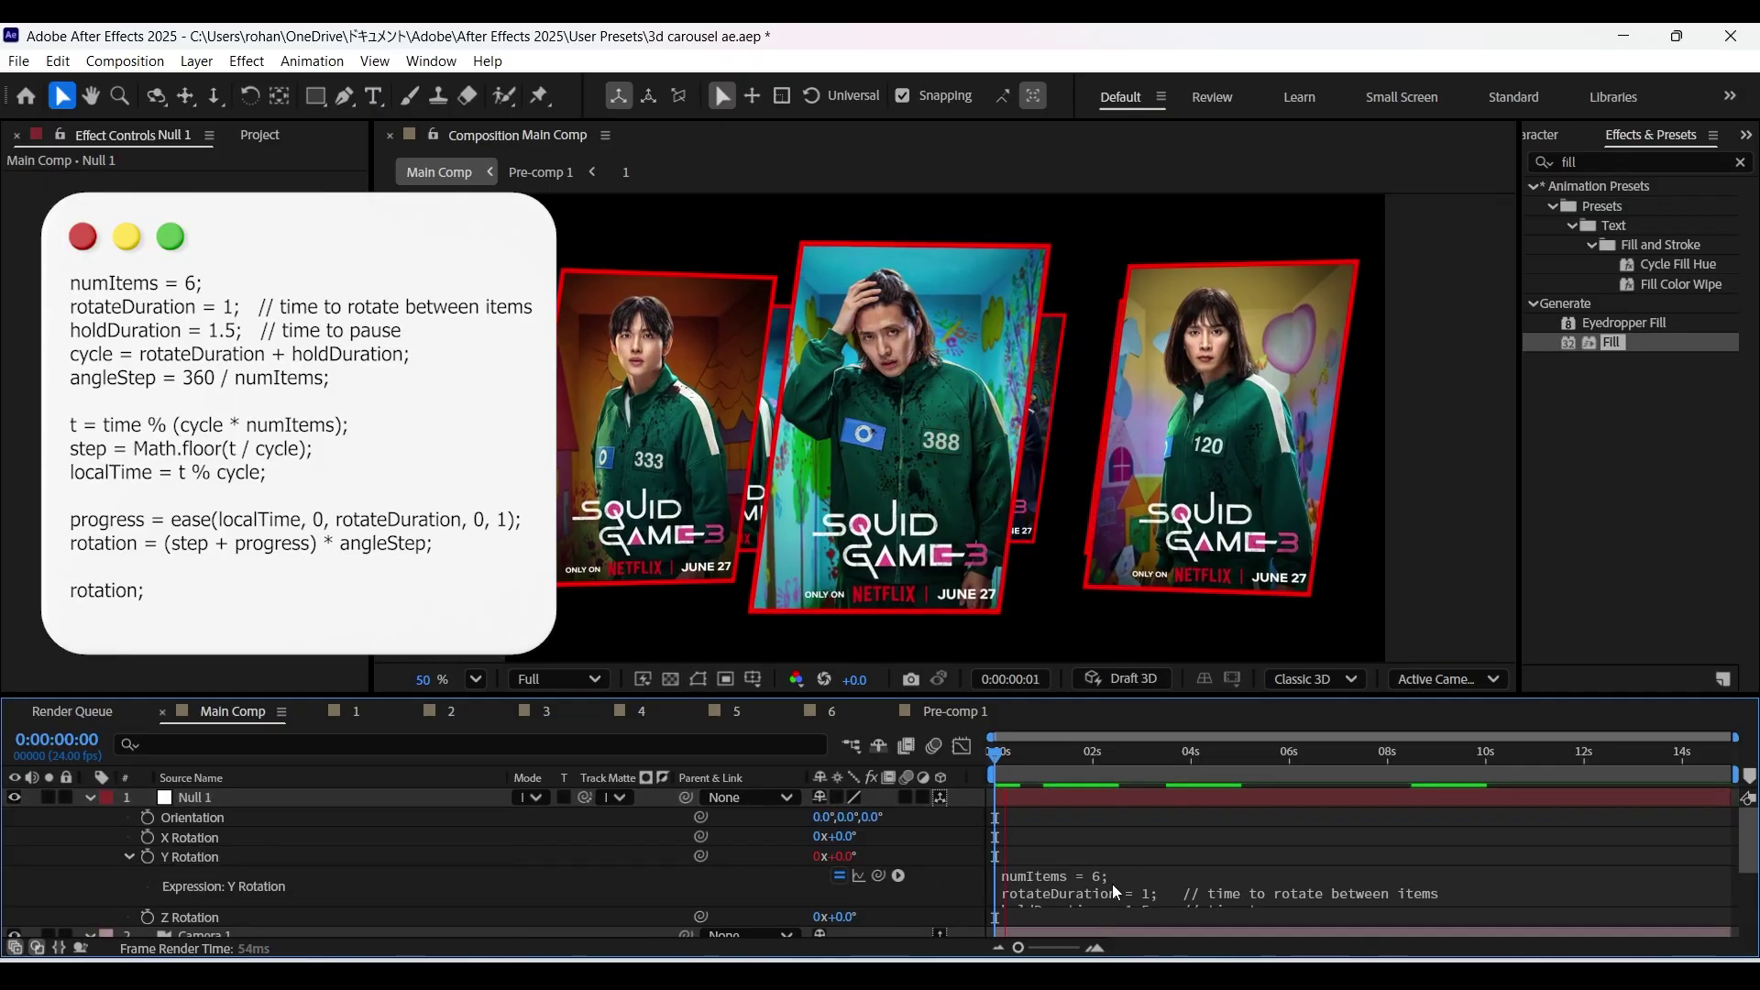